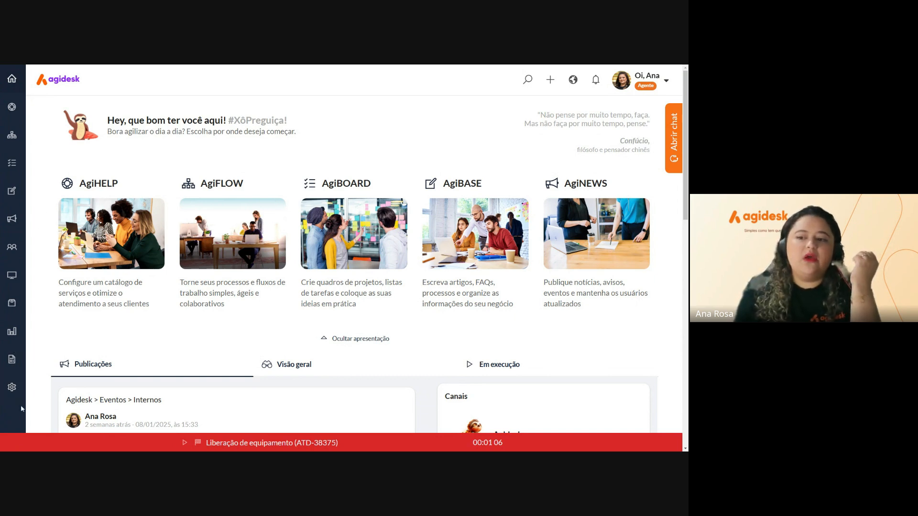
Open Configurações from the sidebar gear and expand the Informações group
click(13, 391)
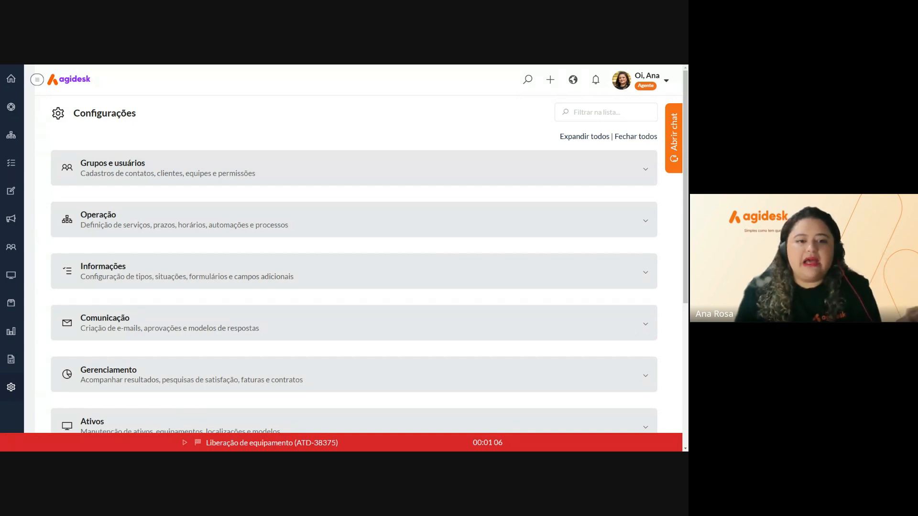
click(179, 283)
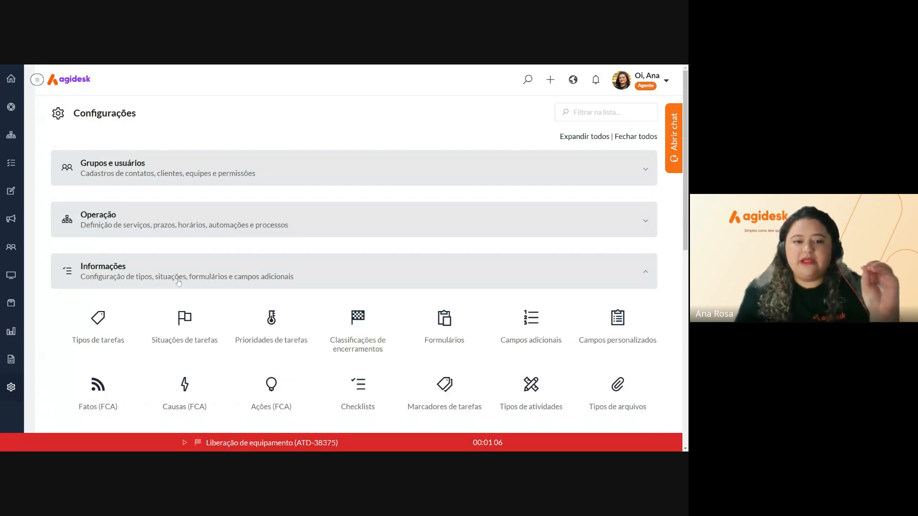
Go to the Formulários list and start a new form with Criar
click(441, 323)
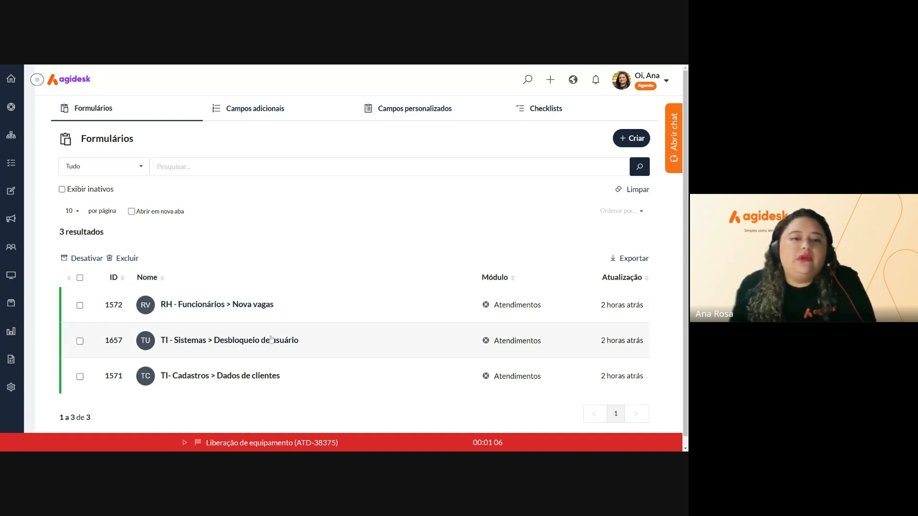
click(638, 139)
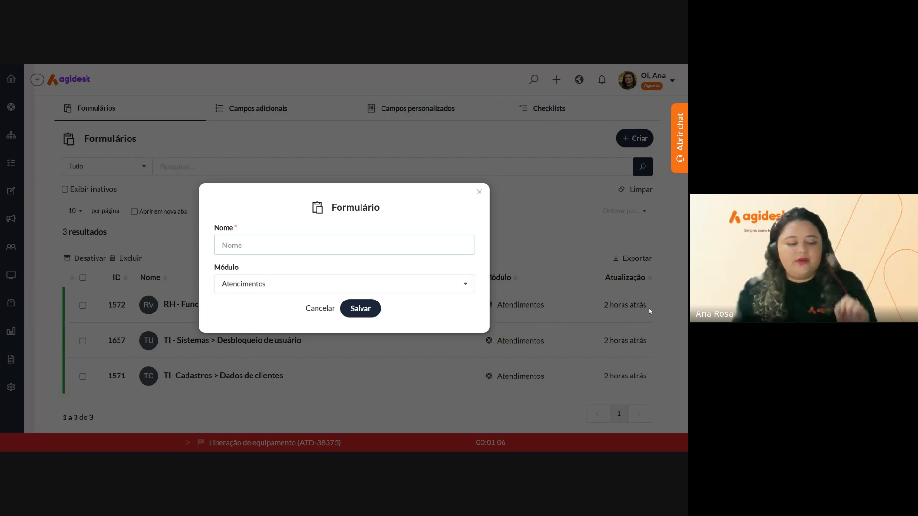
Name the new Atendimentos form 'RH - Solicitações > Férias' and save it
text(R)
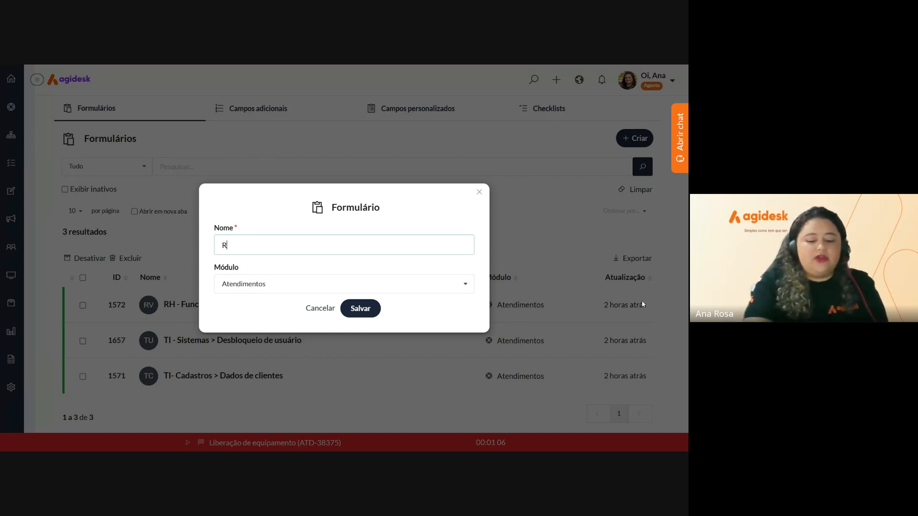
text(H)
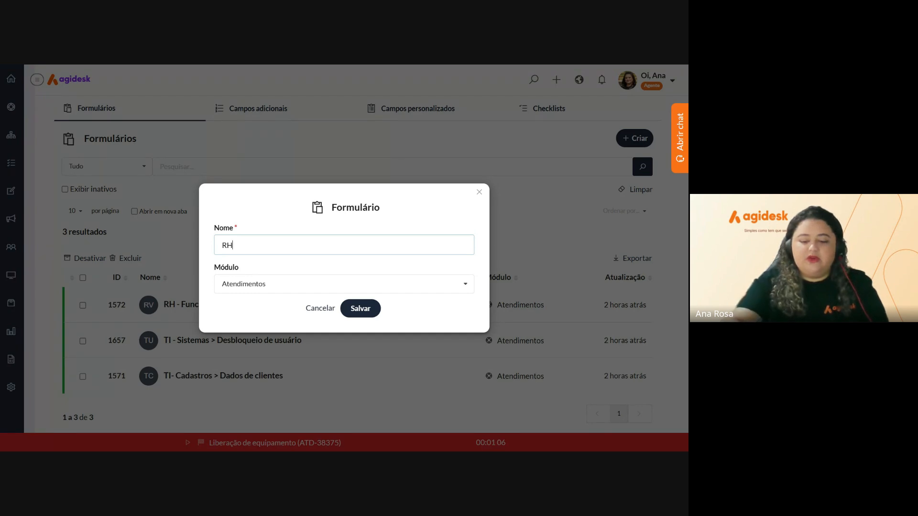
text( -)
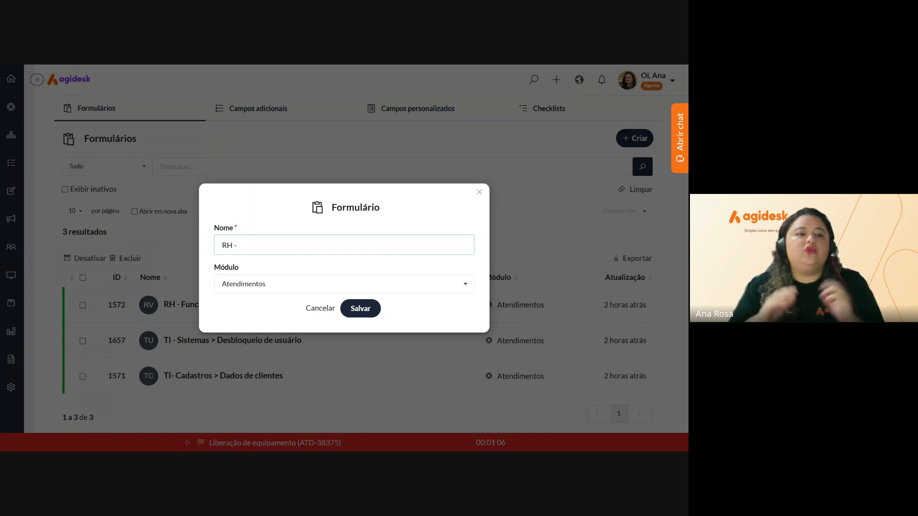
text( s)
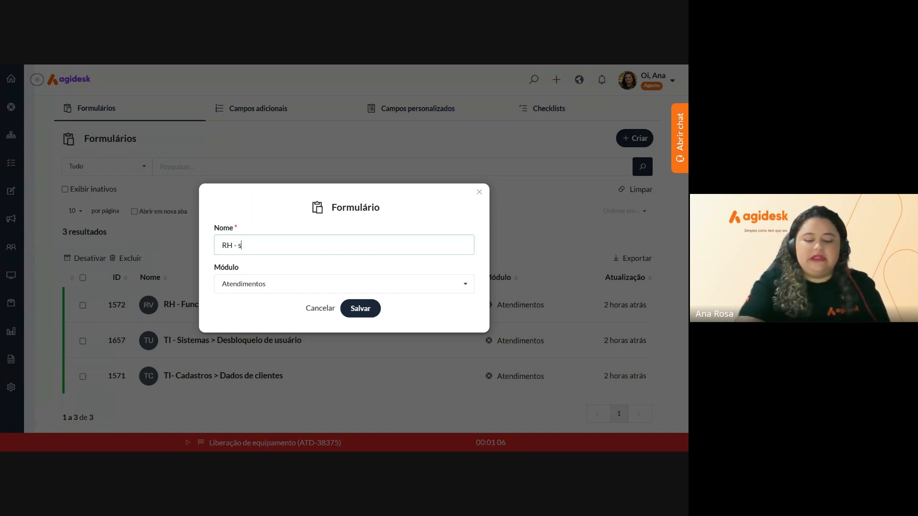
text(OLIÇÕES)
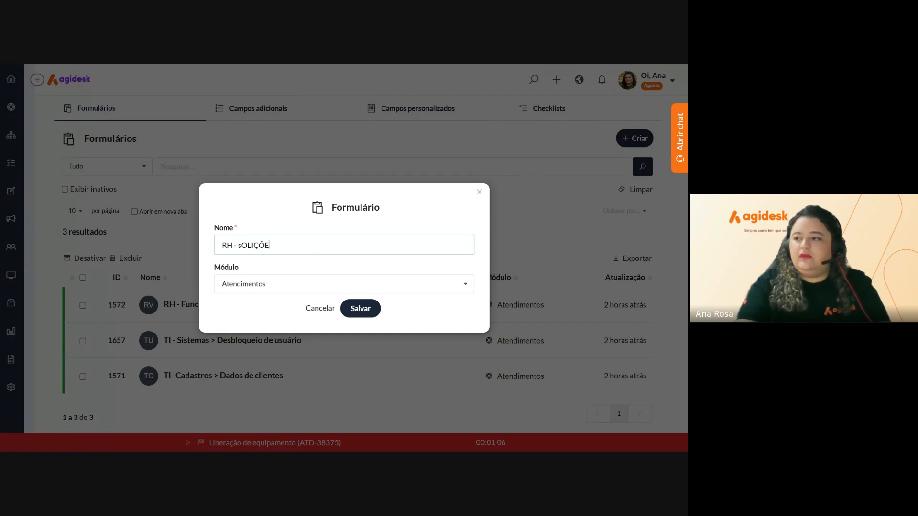
key(BackSpace)
key(BackSpace)
key(BackSpace)
key(BackSpace)
key(BackSpace)
key(BackSpace)
key(BackSpace)
key(BackSpace)
text(S)
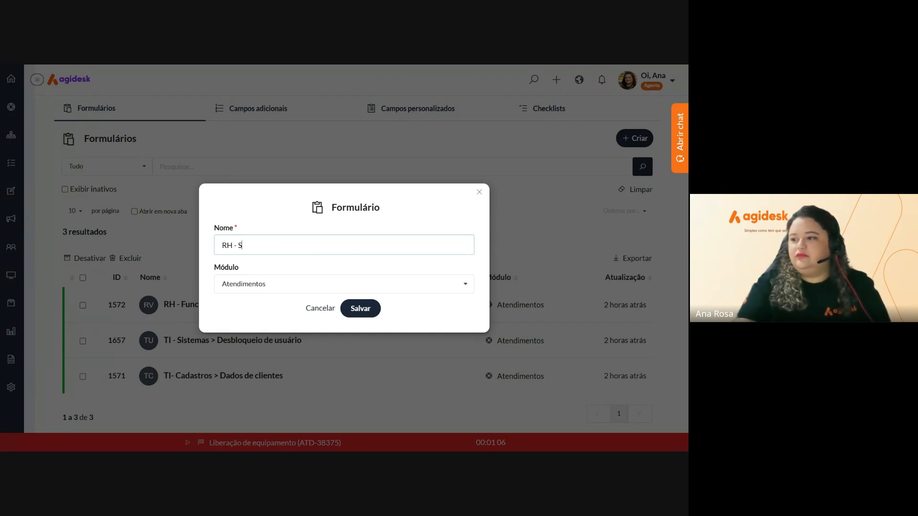
text(olici)
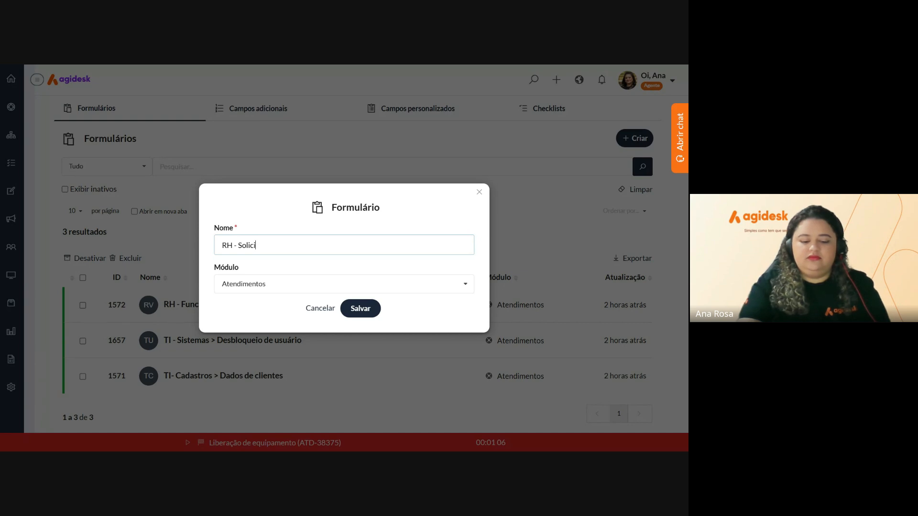
text(tações)
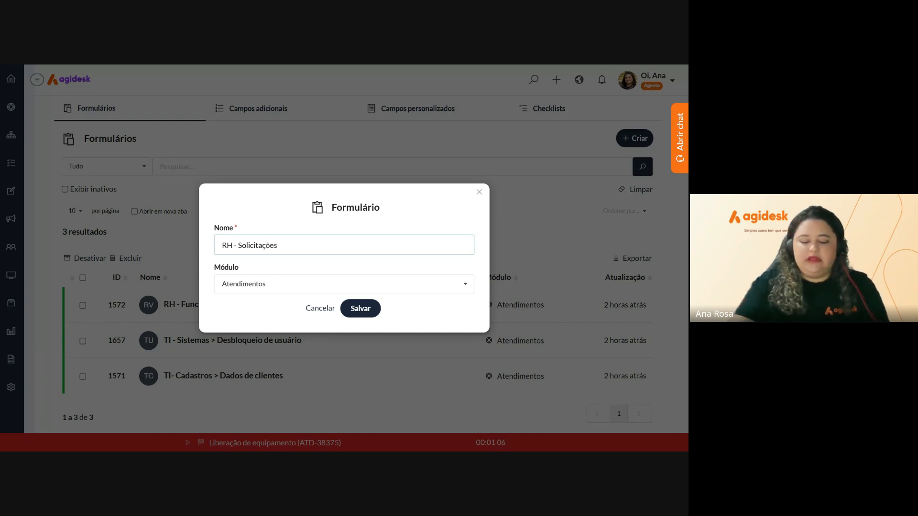
text( >)
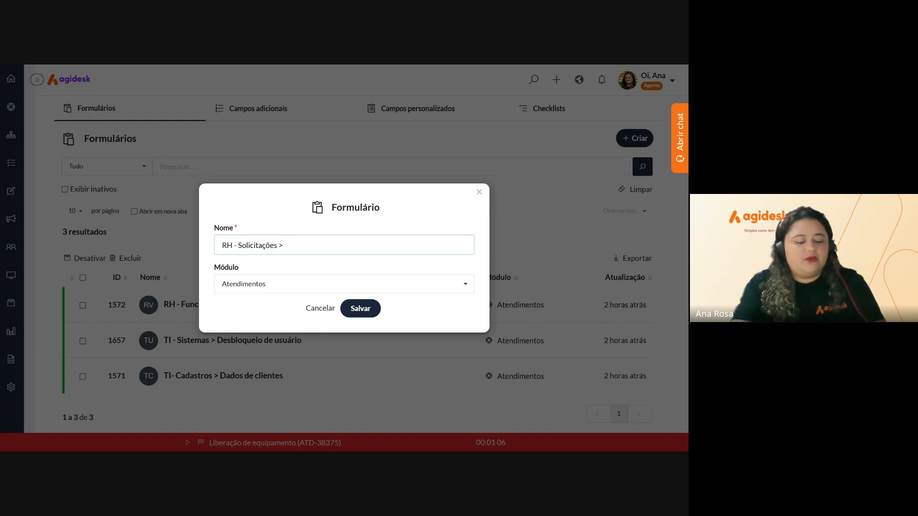
text(F)
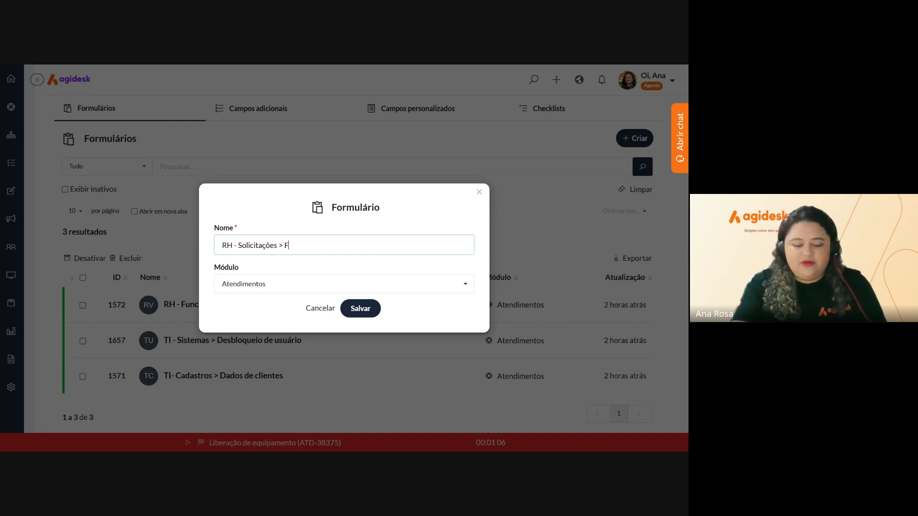
text(éri)
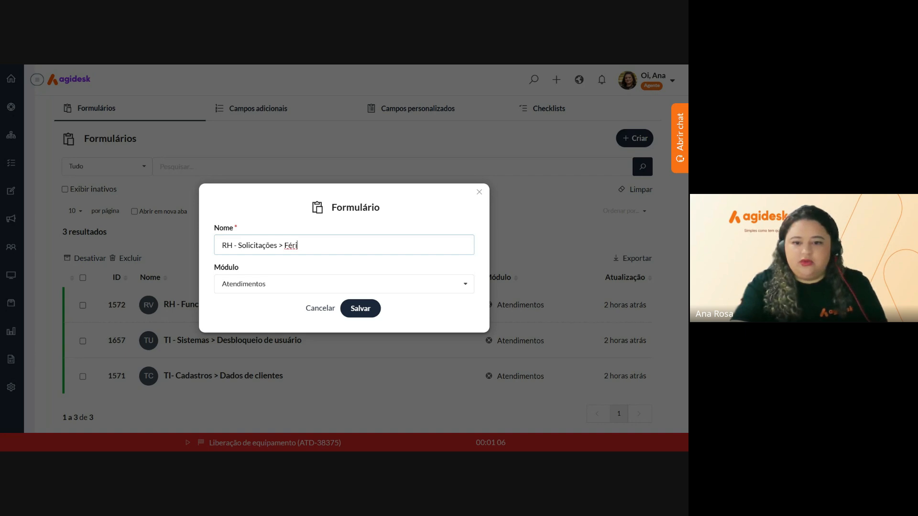
text(as)
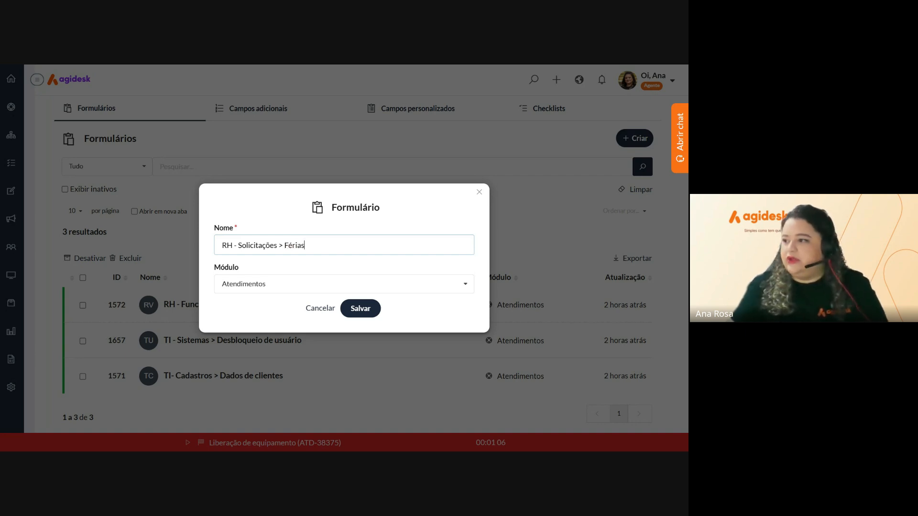
click(367, 316)
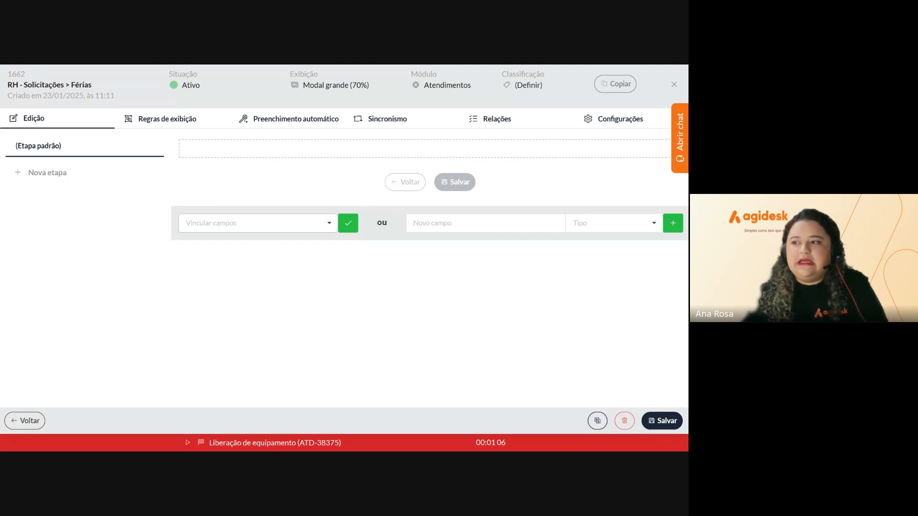
Open the Vincular campos dropdown in the form's Edição tab
click(258, 223)
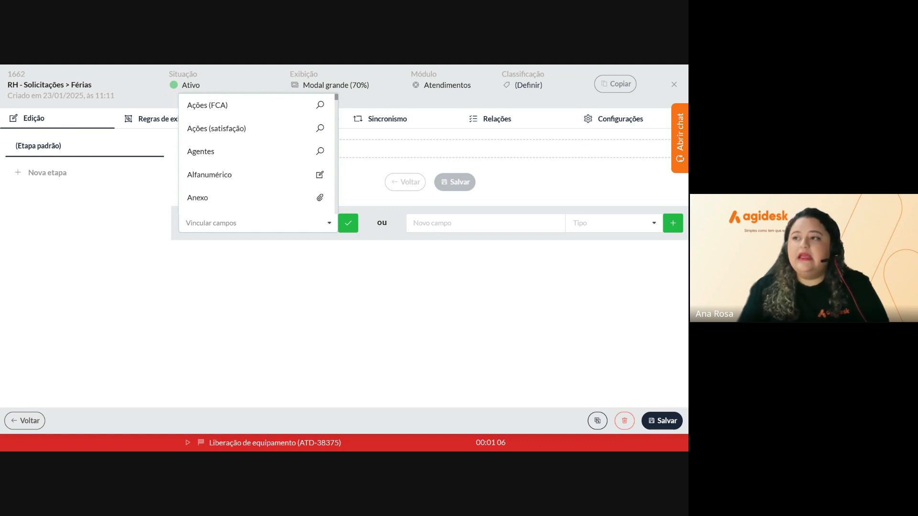
Search 'E-MA' and pick the E-mail field to link
scroll(242, 158, down, 5)
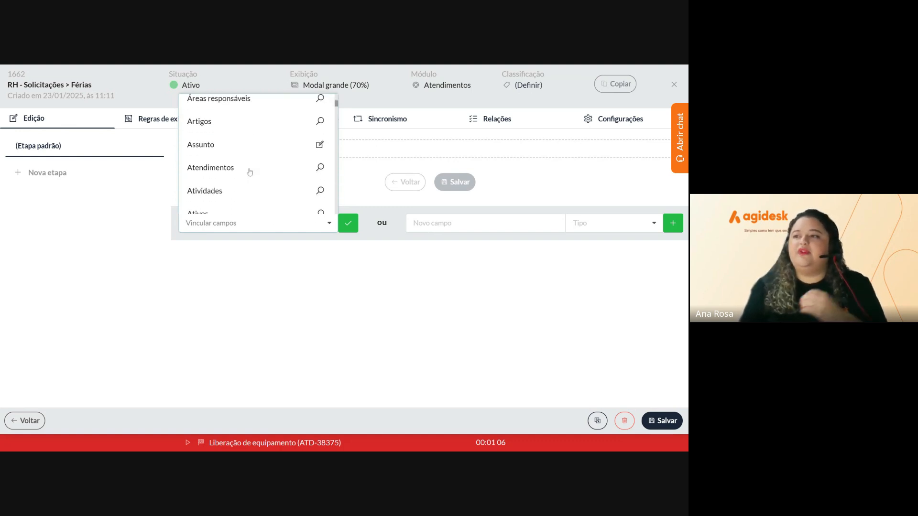
scroll(250, 172, down, 8)
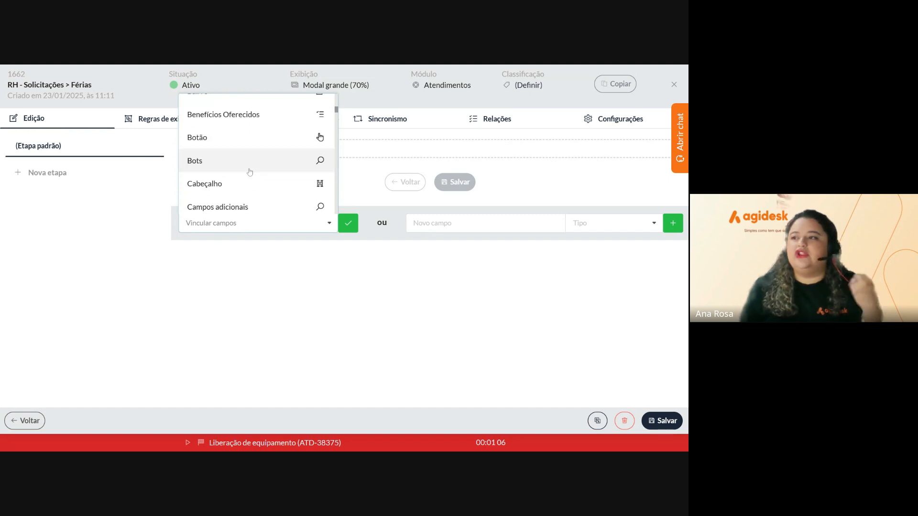
scroll(249, 172, down, 8)
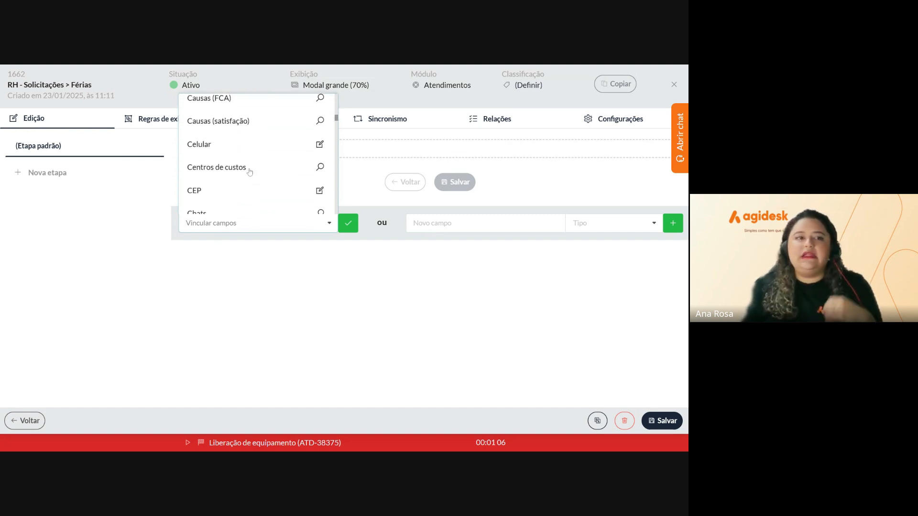
scroll(249, 173, down, 10)
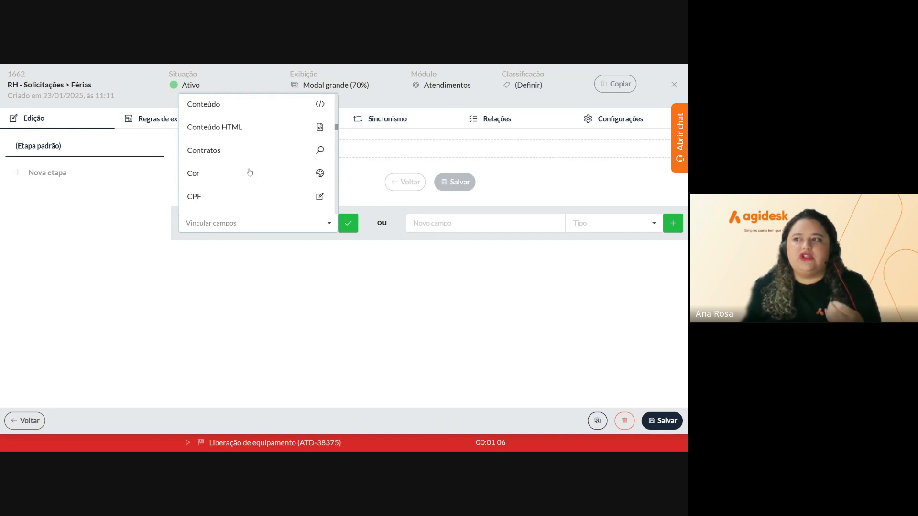
scroll(250, 172, down, 4)
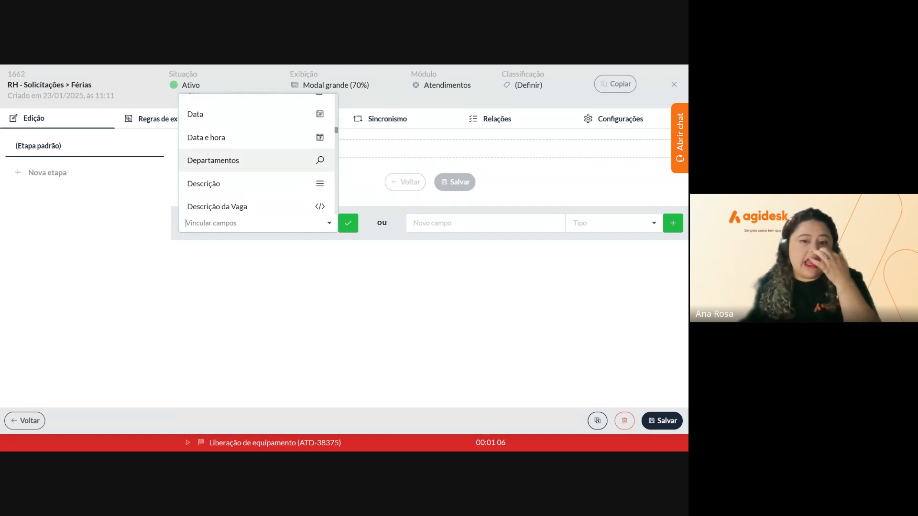
text(E)
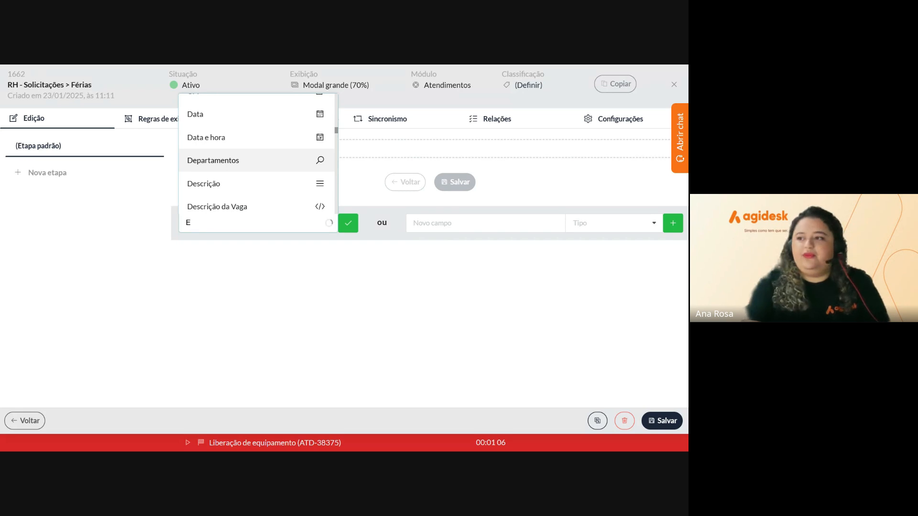
text(-MA)
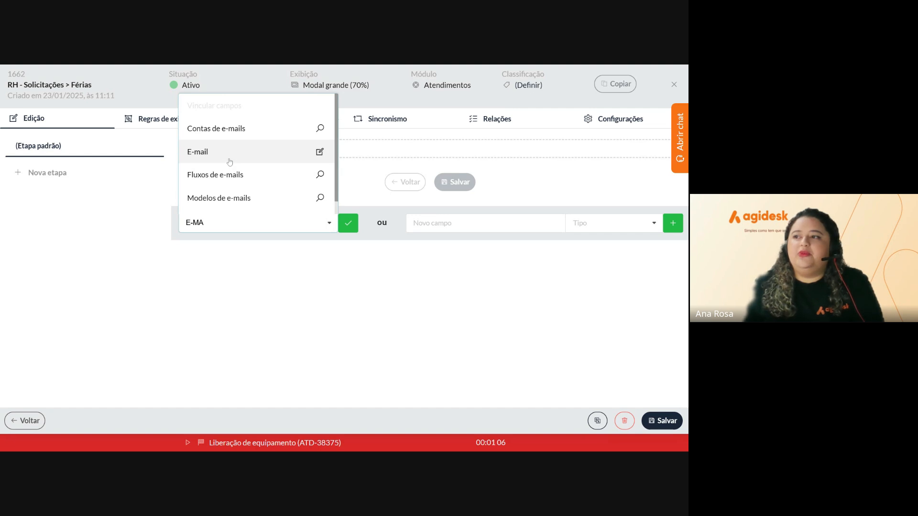
click(230, 158)
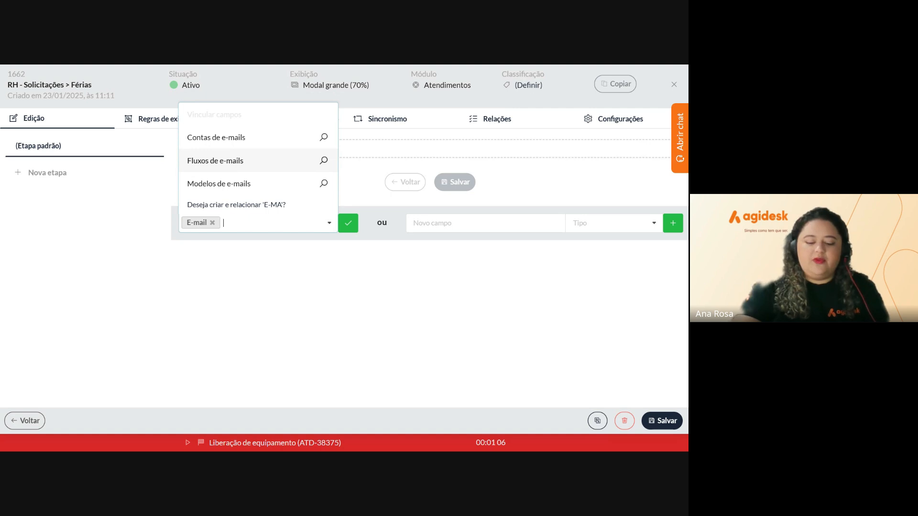
Add Nome completo and CPF to the selection and confirm linking all three fields
text(n)
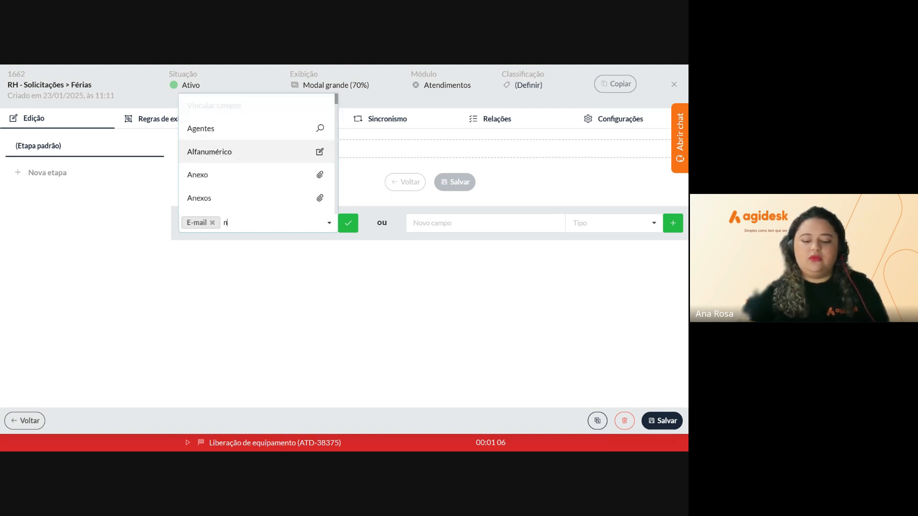
key(BackSpace)
text(Nom)
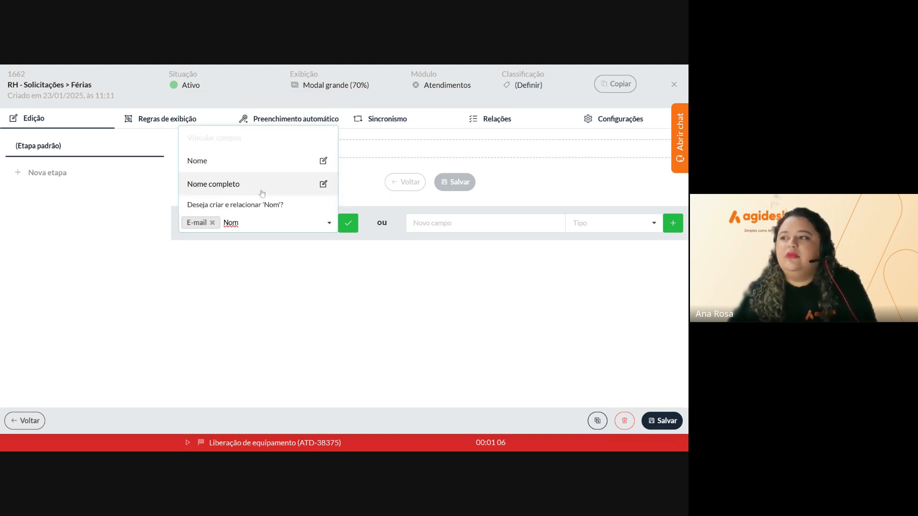
click(265, 196)
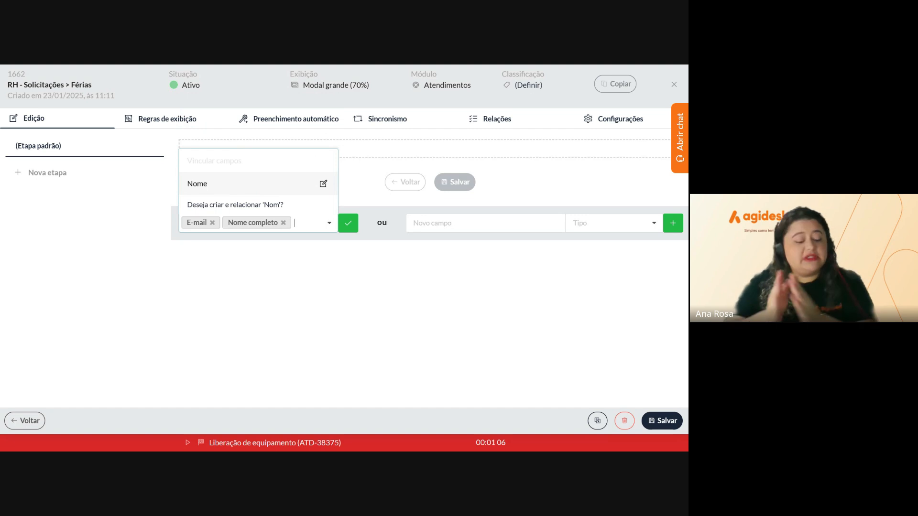
text(cpof)
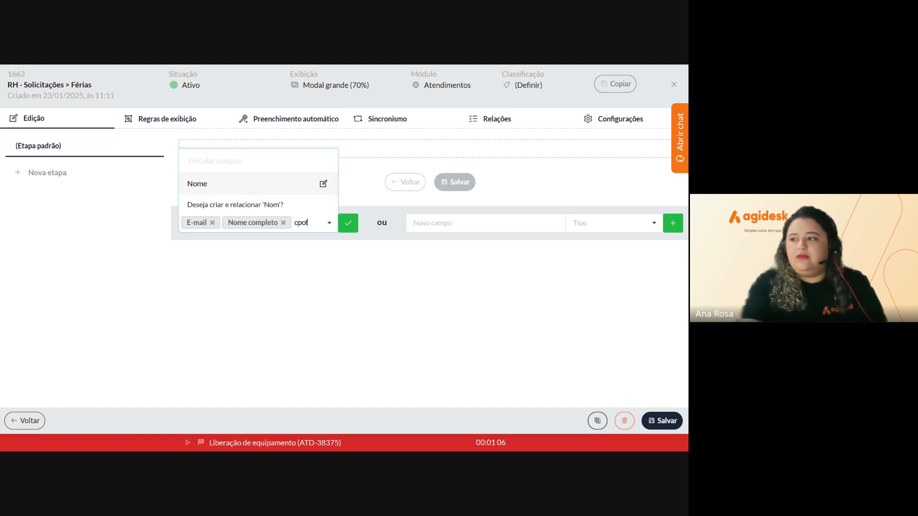
key(BackSpace)
key(BackSpace)
text(p)
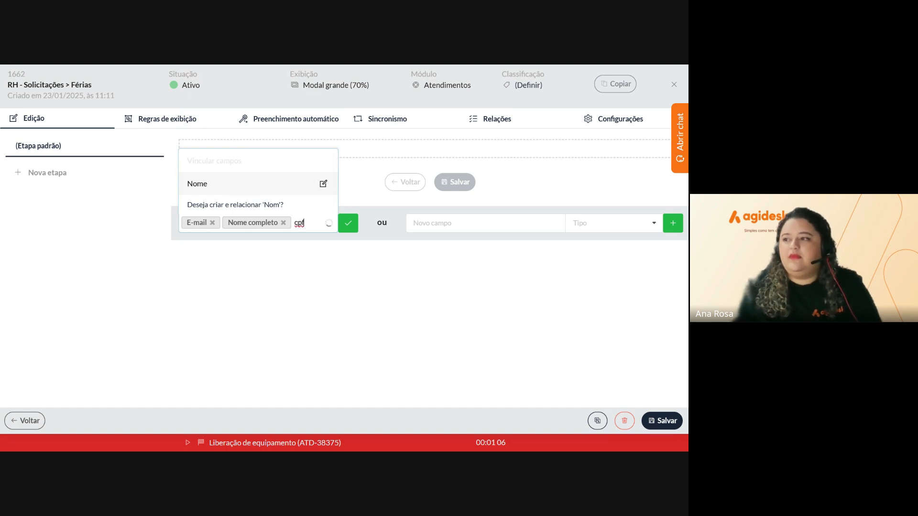
click(251, 203)
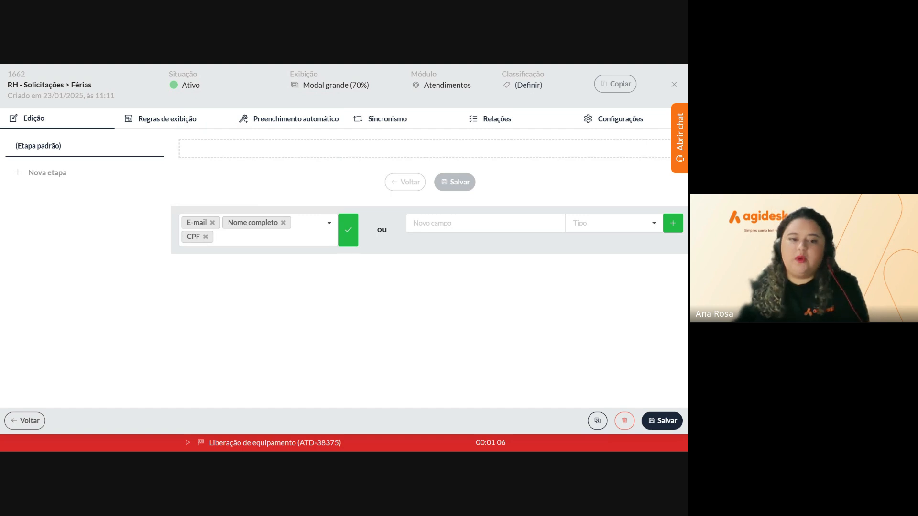
click(347, 235)
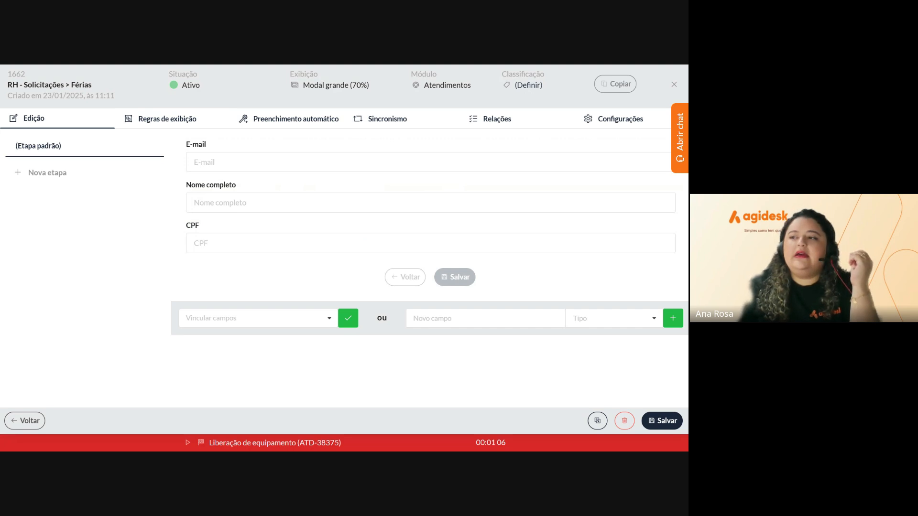
click(258, 318)
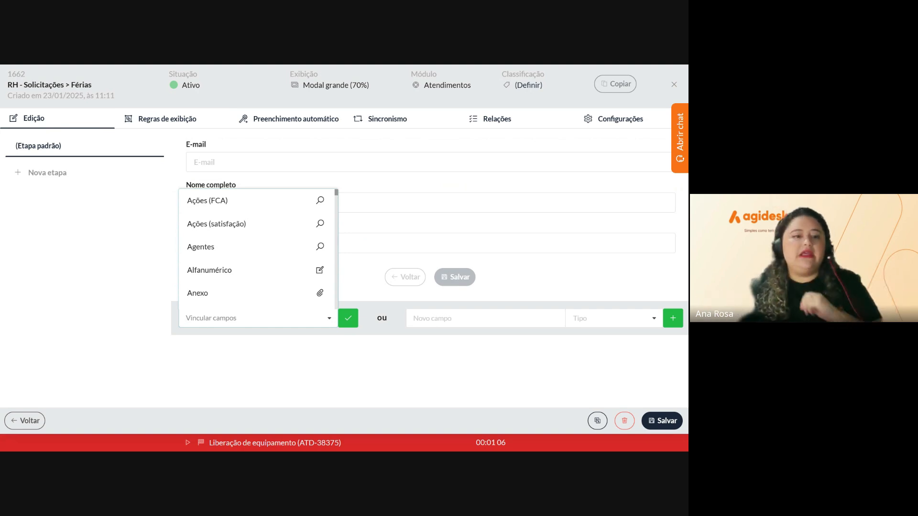
Search 'ass' and link the Assunto field below CPF
text(in)
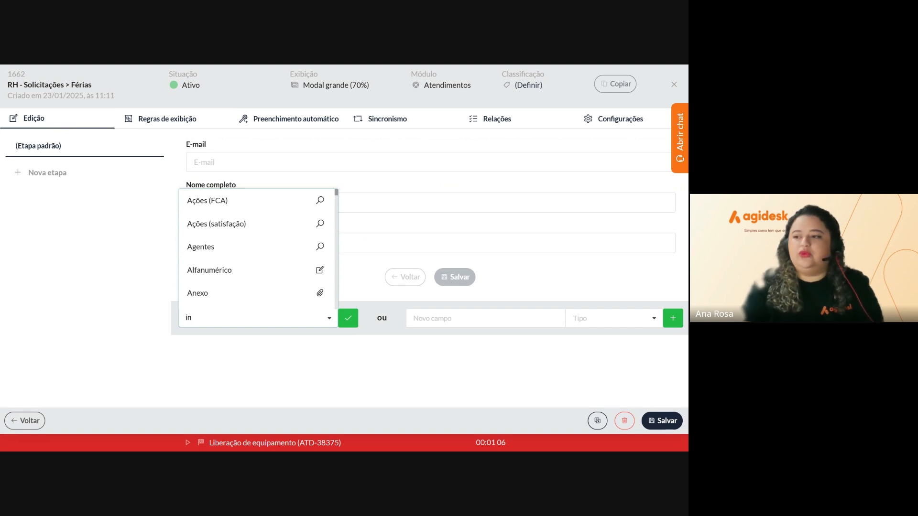
key(BackSpace)
key(BackSpace)
text(as)
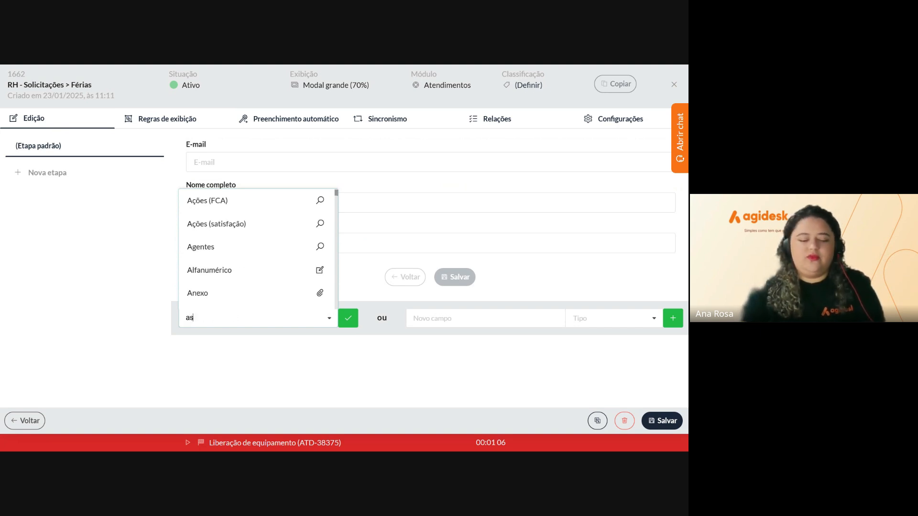
text(s)
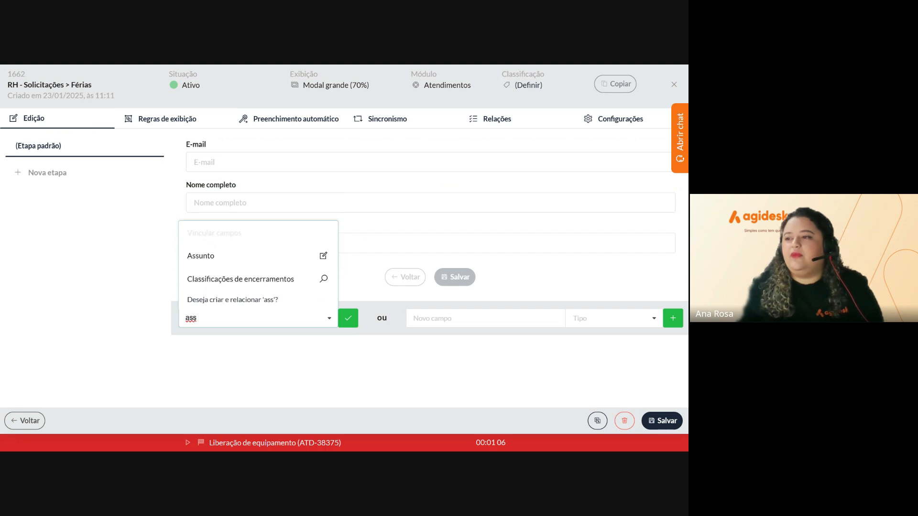
click(222, 259)
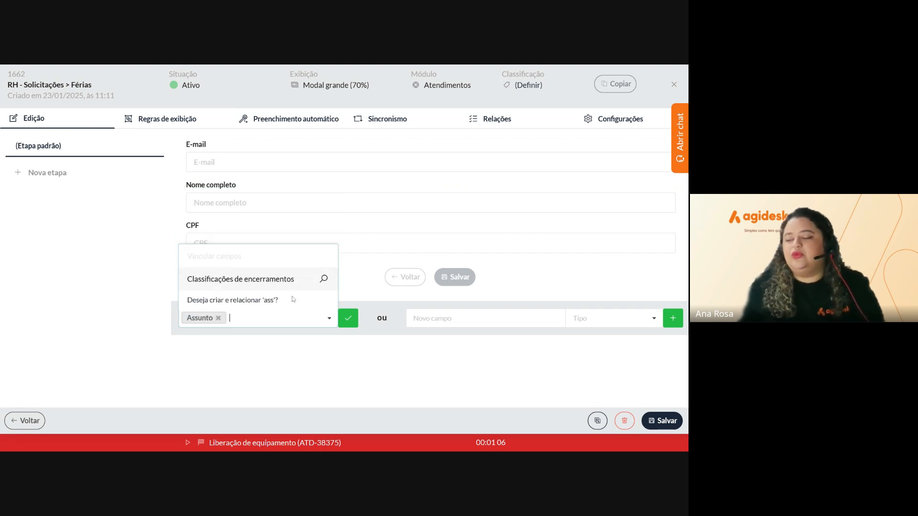
click(348, 319)
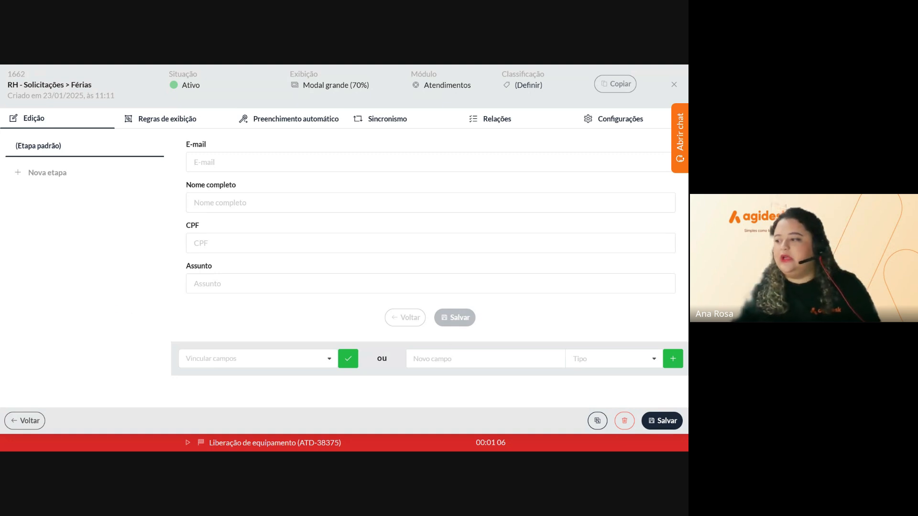
click(486, 359)
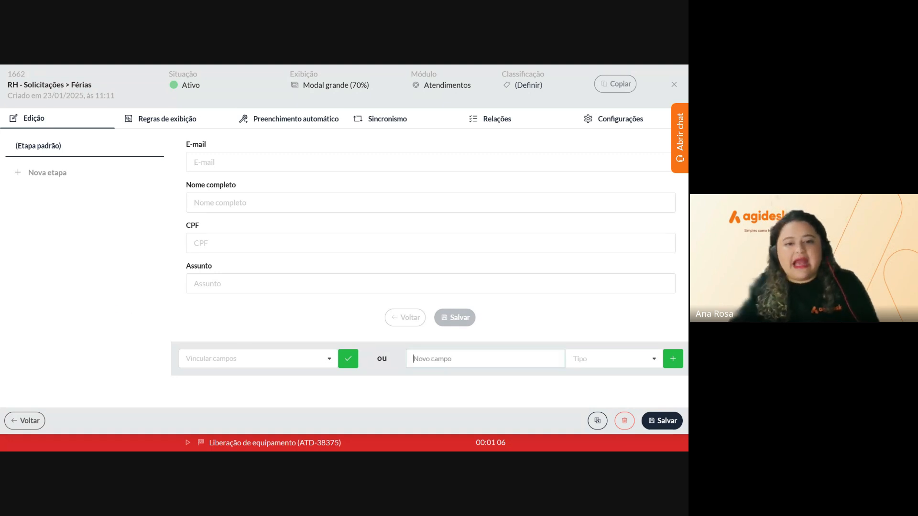
Add the pasted 'Bem-vindo ao sistema de solicitação de férias!' text as a Conteúdo HTML field
text(Bem-vindo ao sistema de solicitação de férias!)
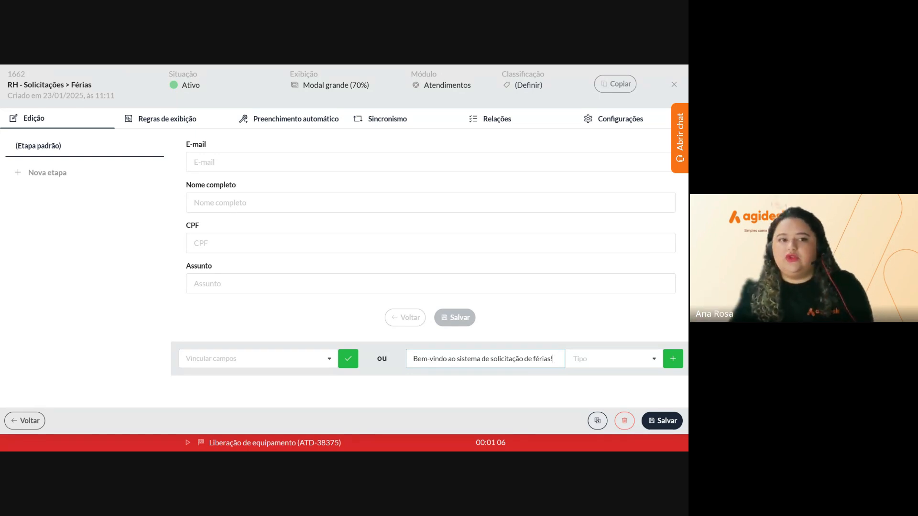
click(614, 359)
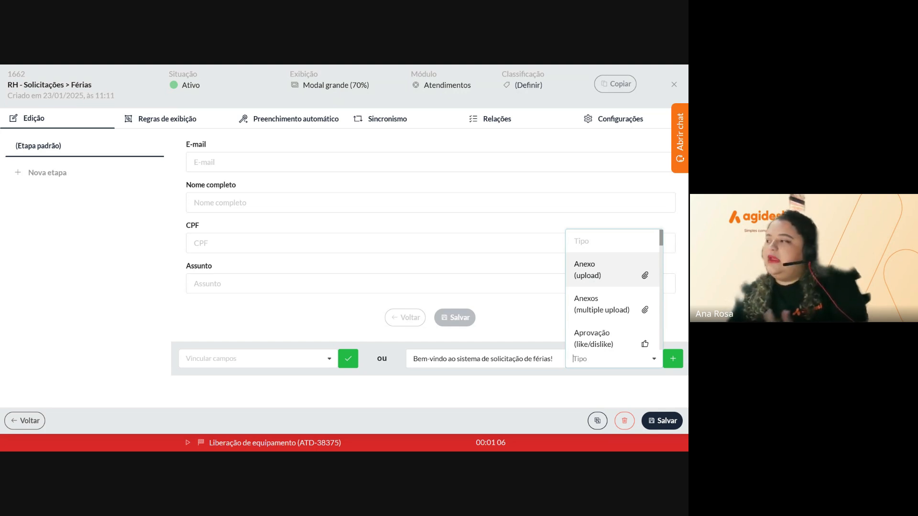
scroll(603, 306, down, 1)
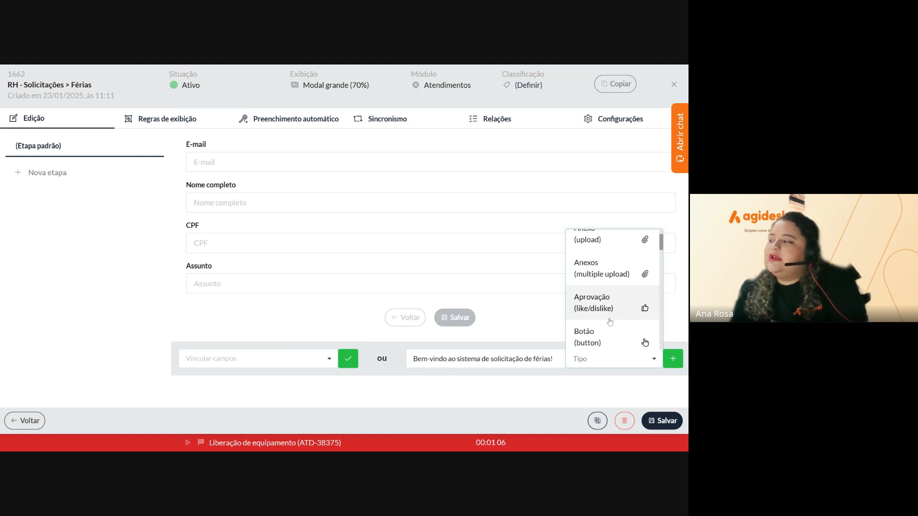
scroll(603, 312, down, 4)
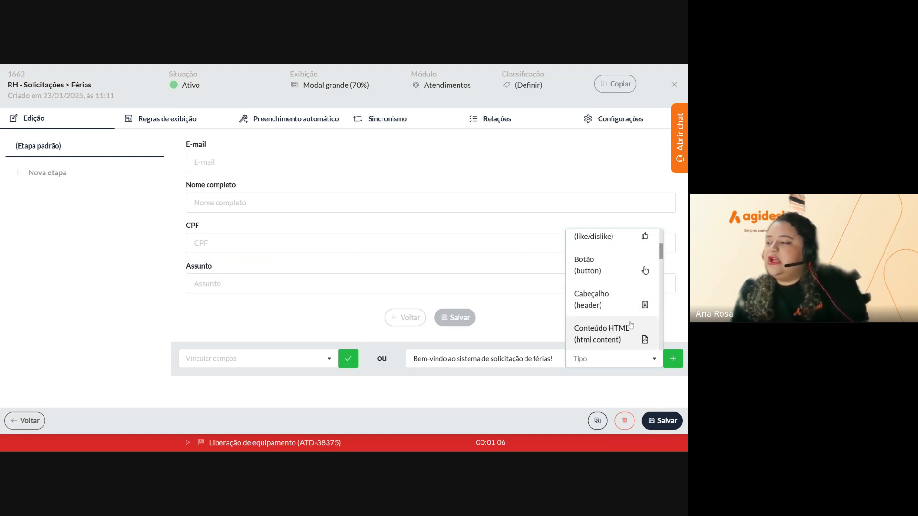
scroll(630, 326, down, 4)
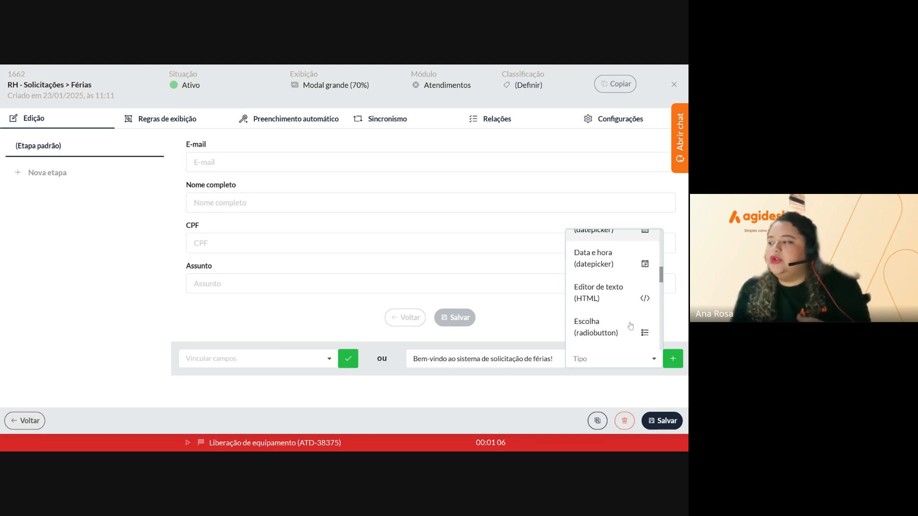
scroll(631, 325, down, 3)
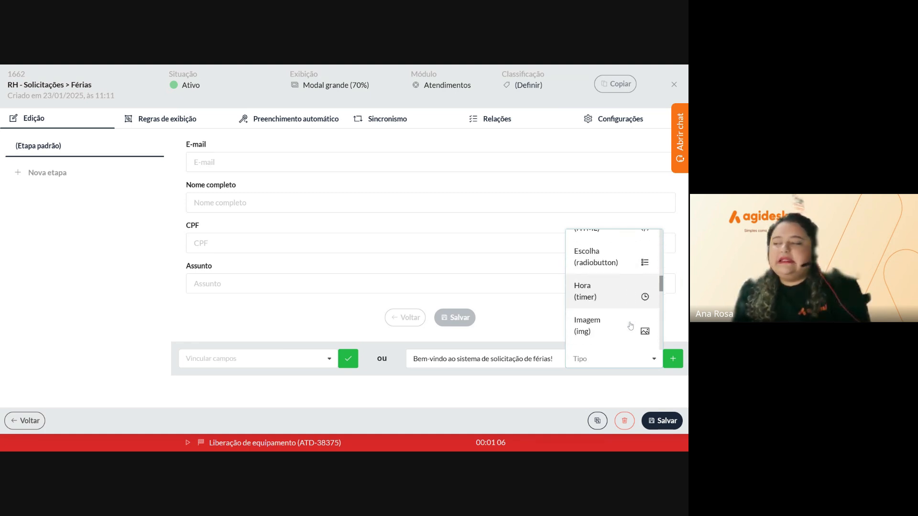
scroll(631, 326, down, 3)
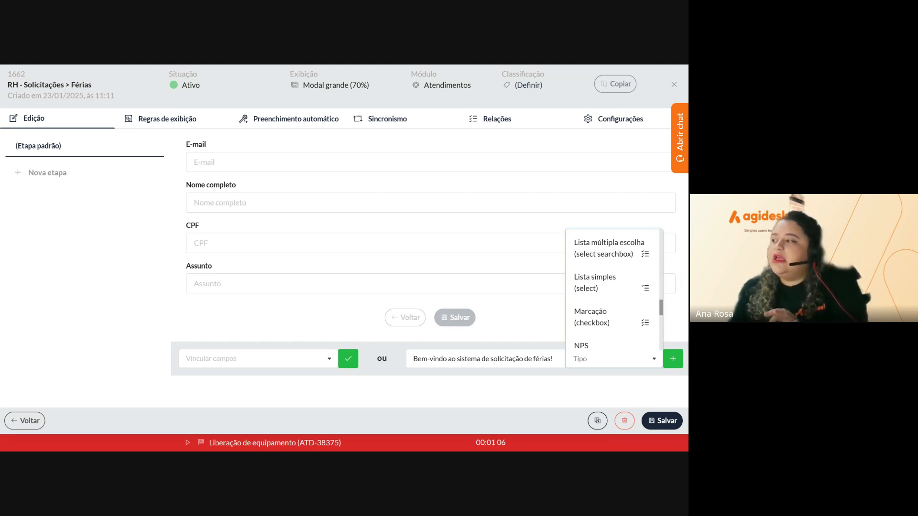
scroll(613, 342, up, 10)
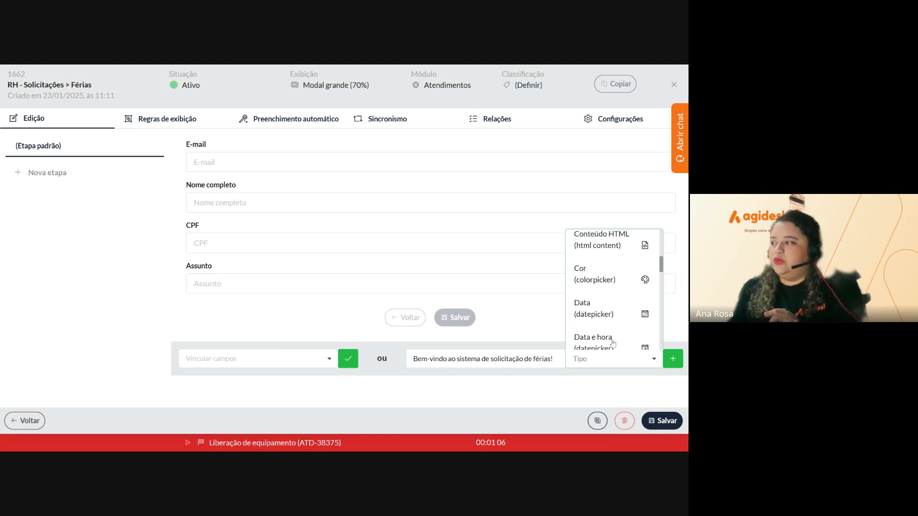
scroll(612, 342, up, 3)
click(613, 302)
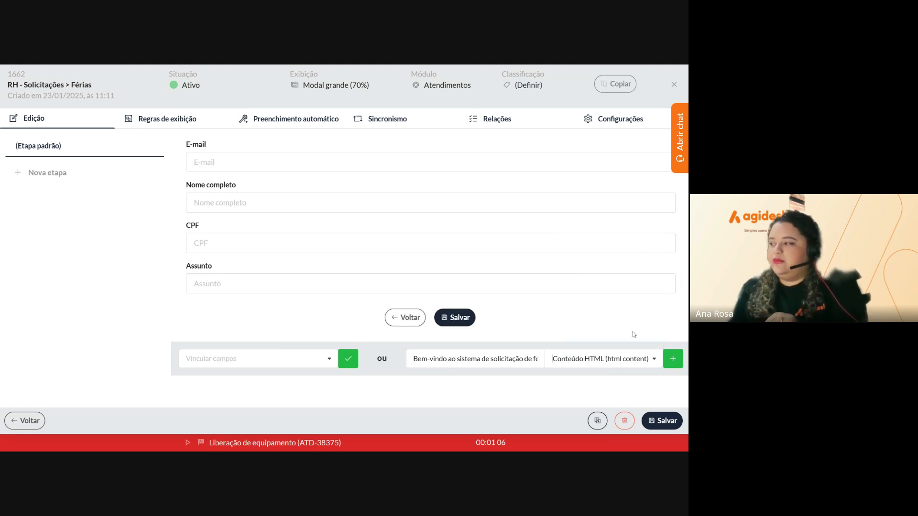
click(674, 363)
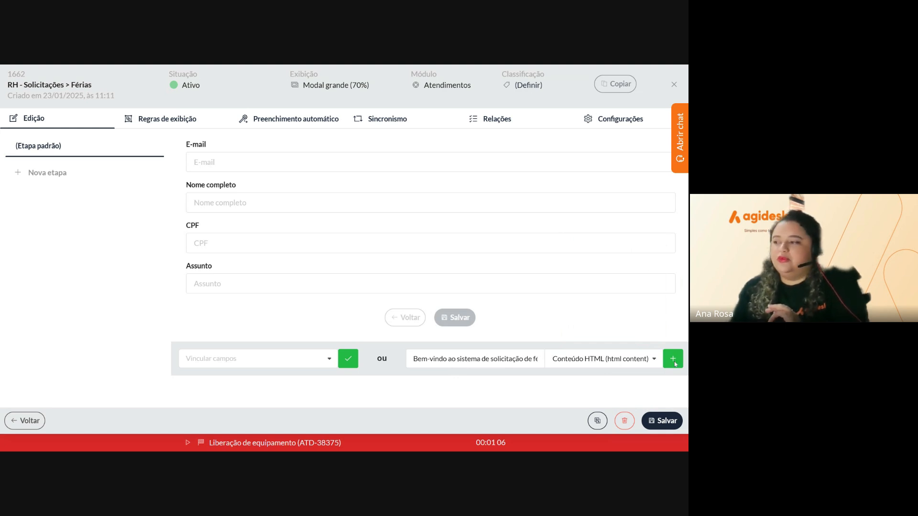
click(669, 368)
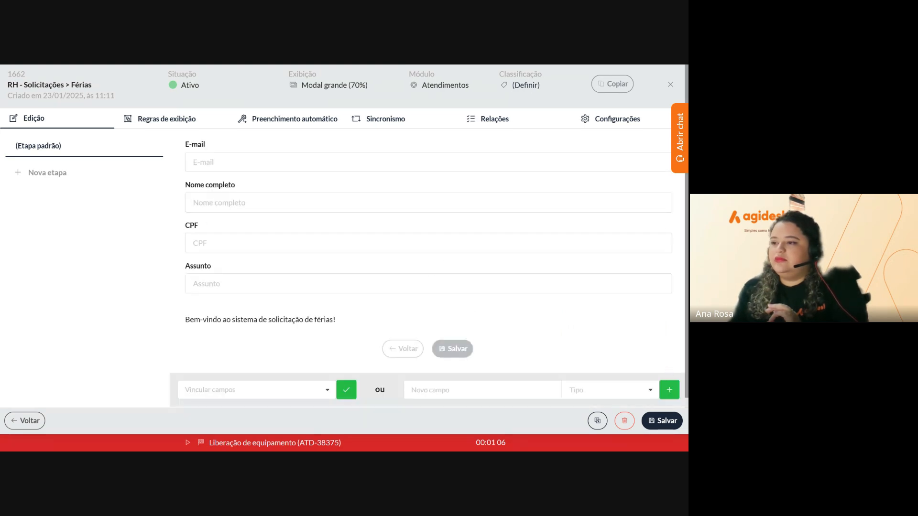
Open the Campo personalizado settings of the welcome HTML block
scroll(376, 314, down, 1)
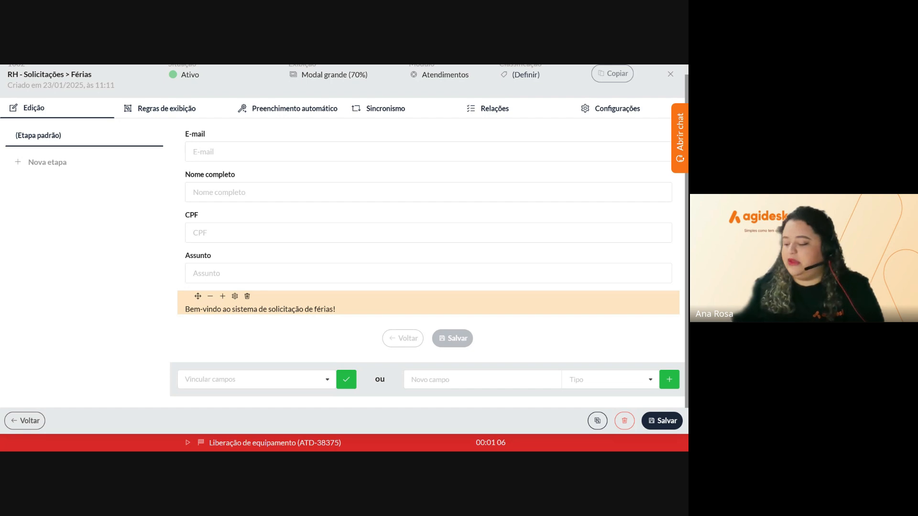
click(235, 297)
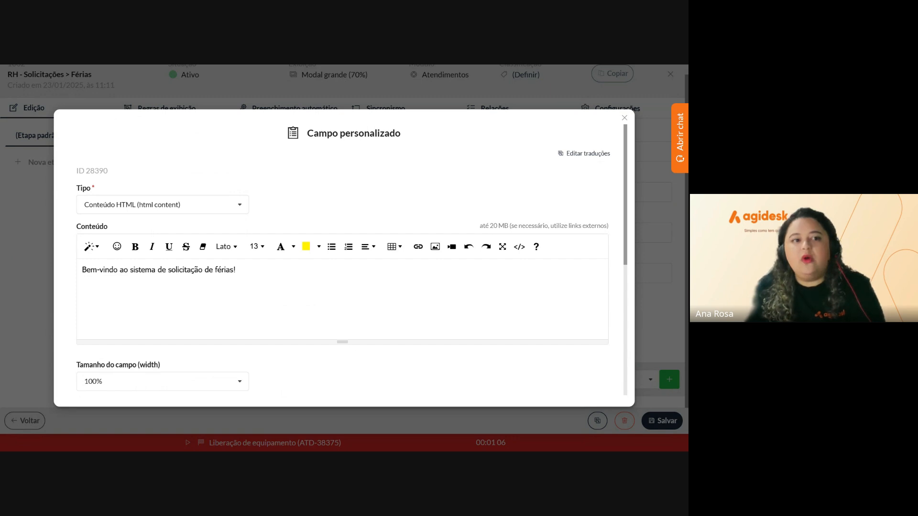
Add the instruction sentence below the welcome line, strip its formatting and centre the text
key(Return)
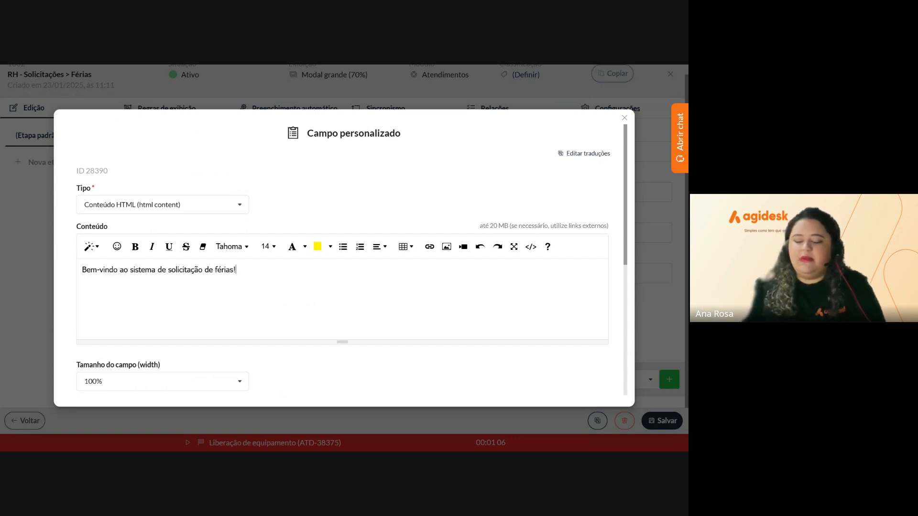
text(Prezado(a) colaborador(a), por favor, preencha todos os campos com atenção.)
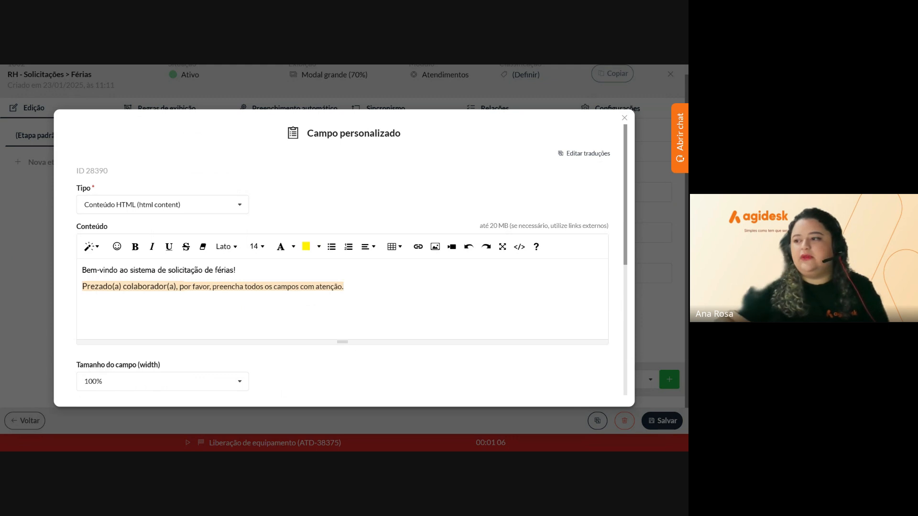
mouse_move(344, 286)
mouse_down()
mouse_move(159, 286)
mouse_move(82, 269)
mouse_up()
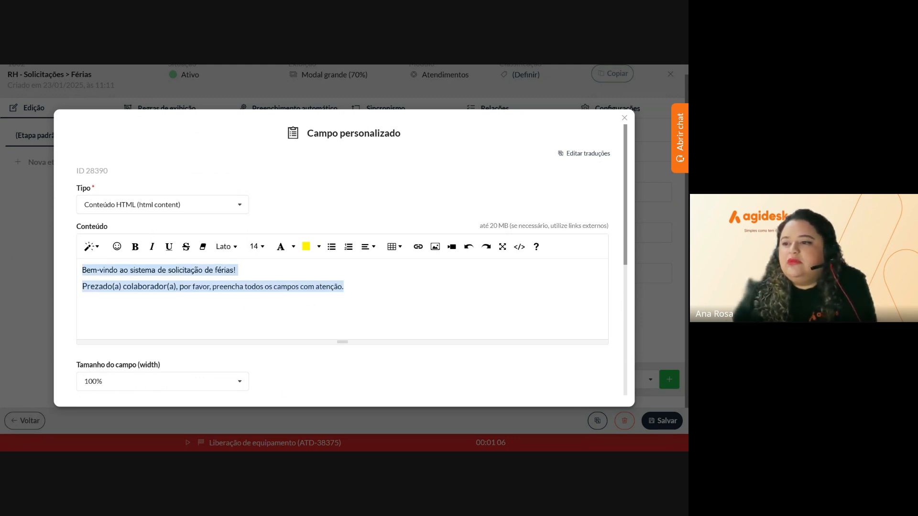
click(203, 247)
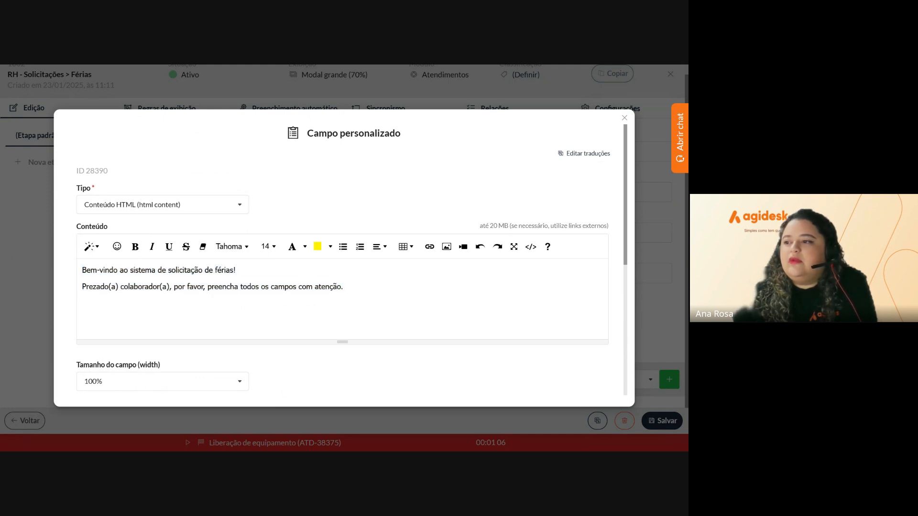
drag(344, 287, 82, 269)
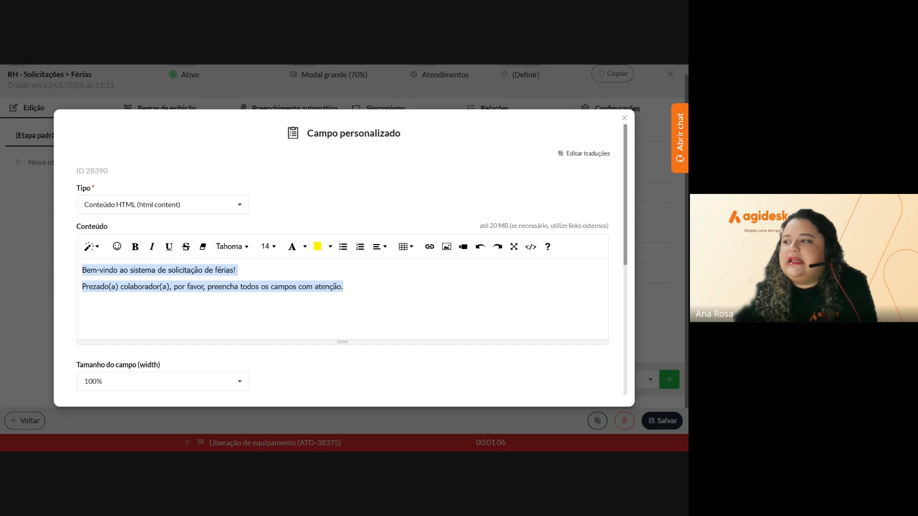
click(377, 249)
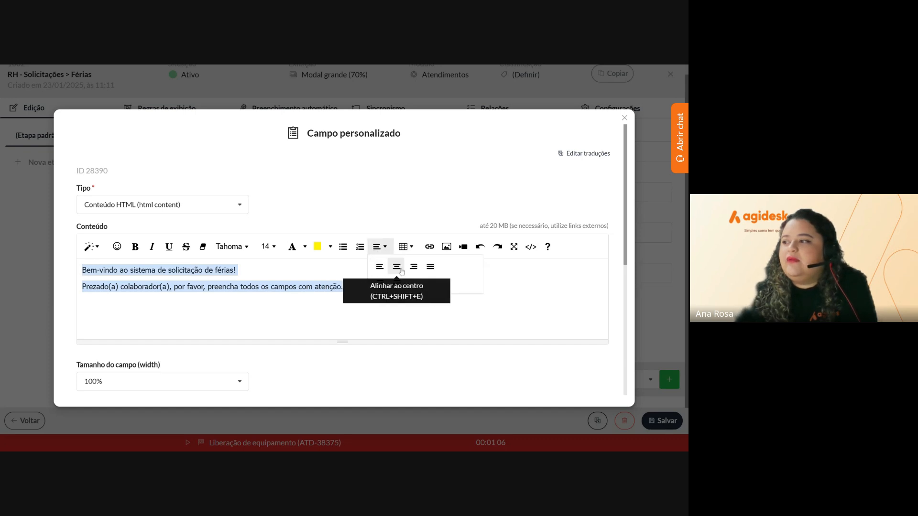
click(395, 266)
drag(343, 287, 83, 287)
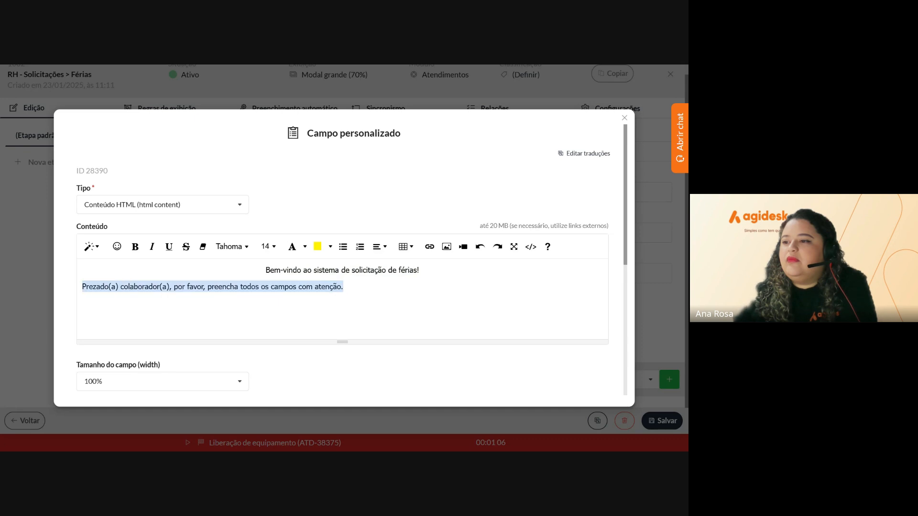
click(377, 247)
click(400, 270)
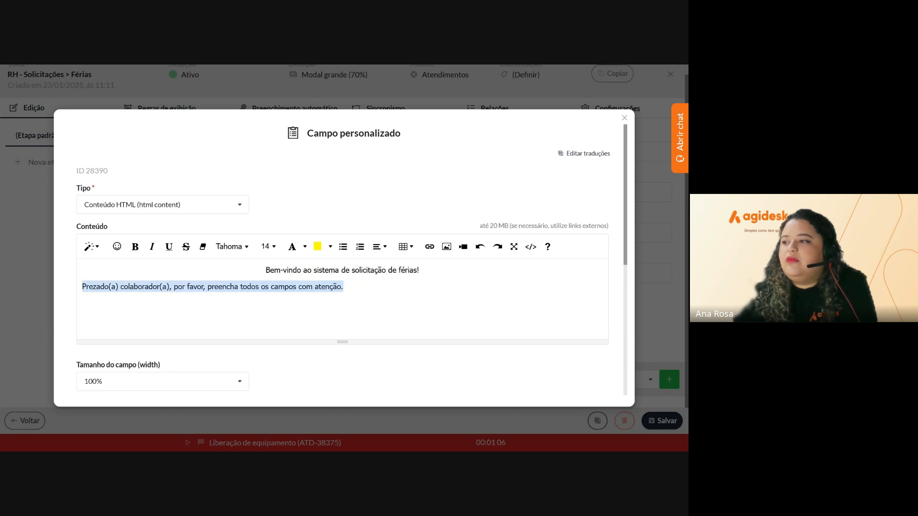
click(346, 287)
Clear formatting on all text, re-centre it, and join both sentences into one paragraph
key(ctrl+a)
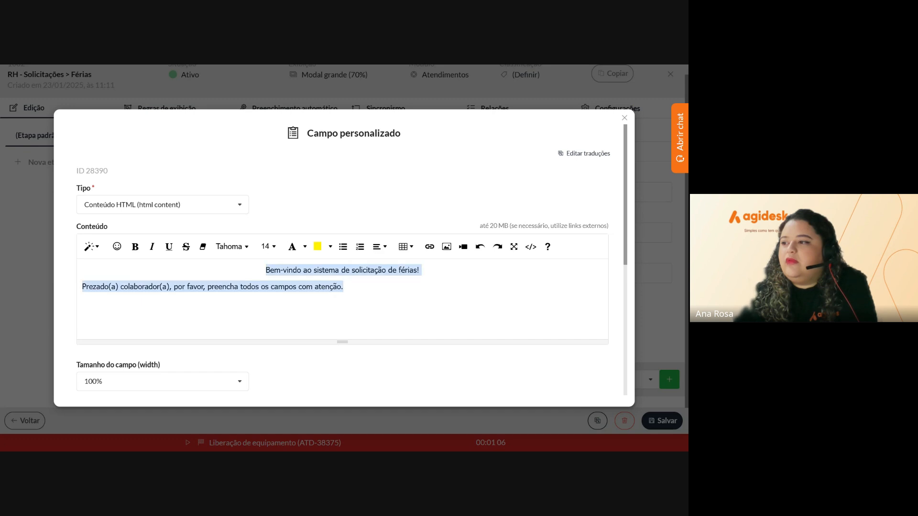
click(203, 247)
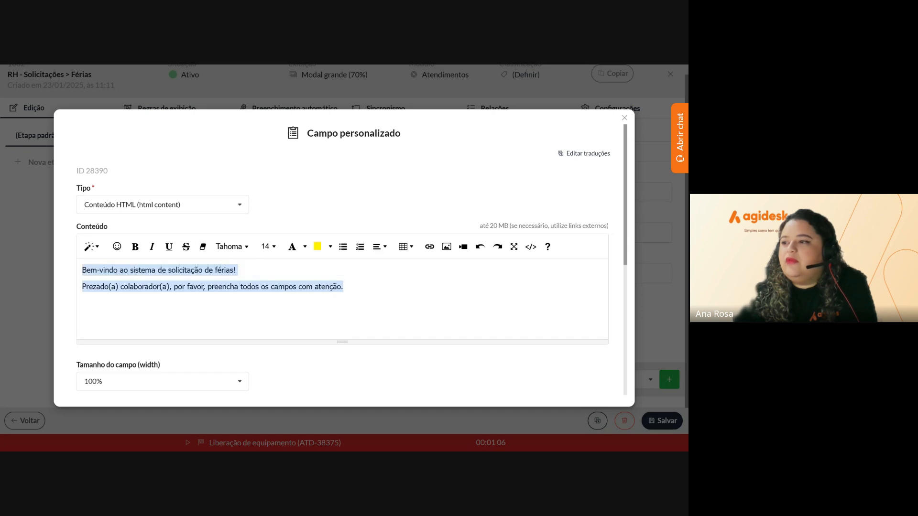
click(378, 247)
click(397, 265)
click(313, 287)
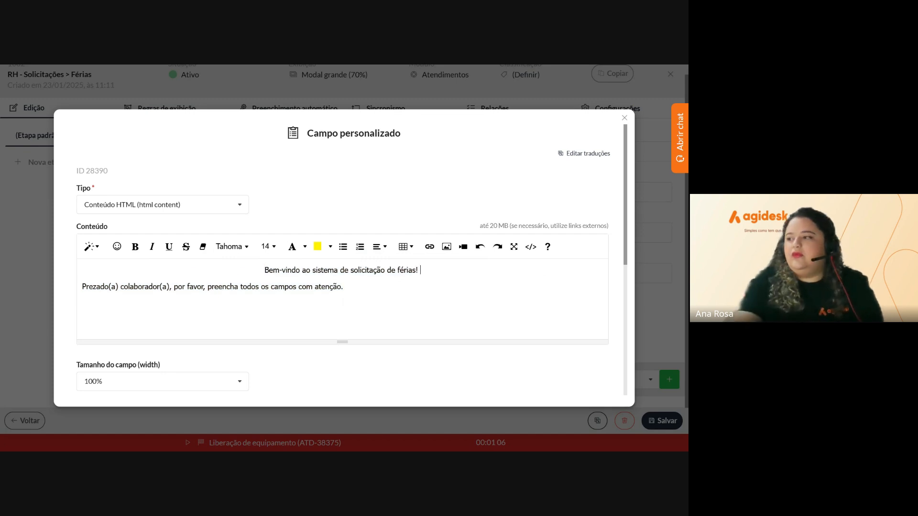
key(Delete)
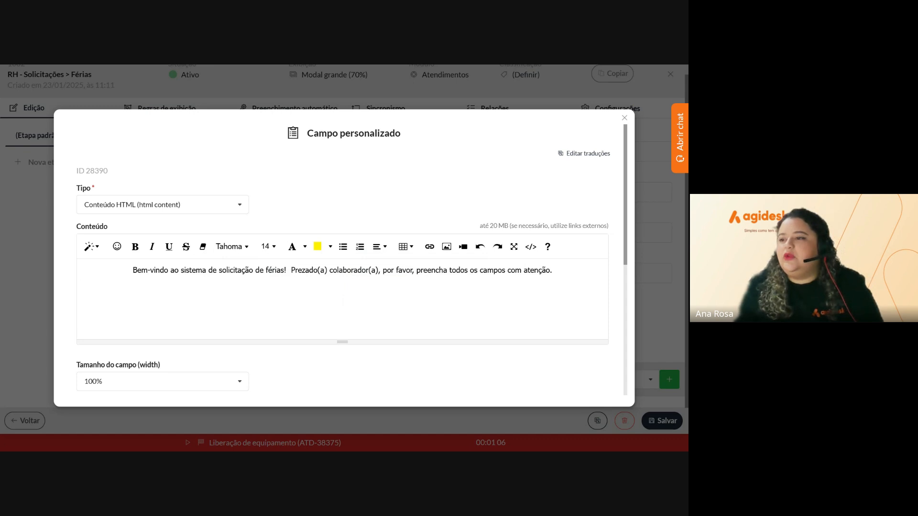
key(BackSpace)
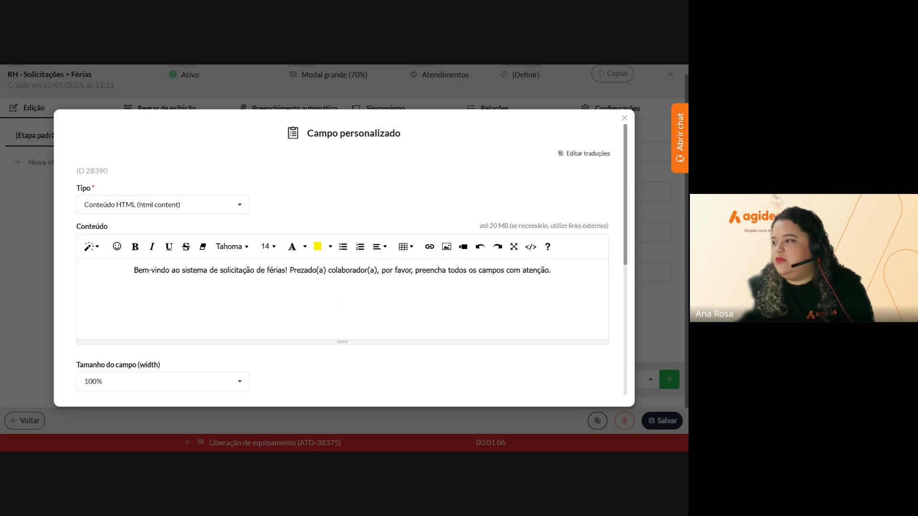
Bold 'todos', set the sentence to font size 18, and add an empty line above
double_click(457, 270)
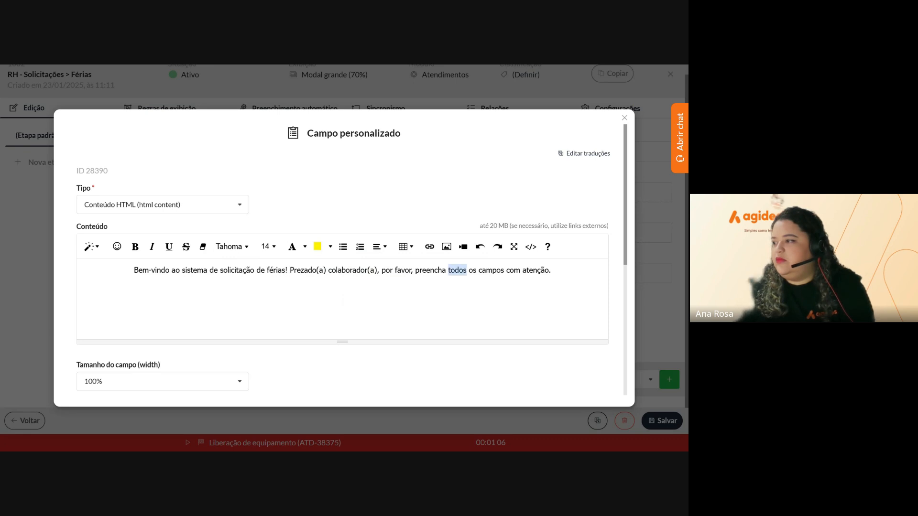
click(135, 246)
click(179, 270)
drag(132, 270, 552, 270)
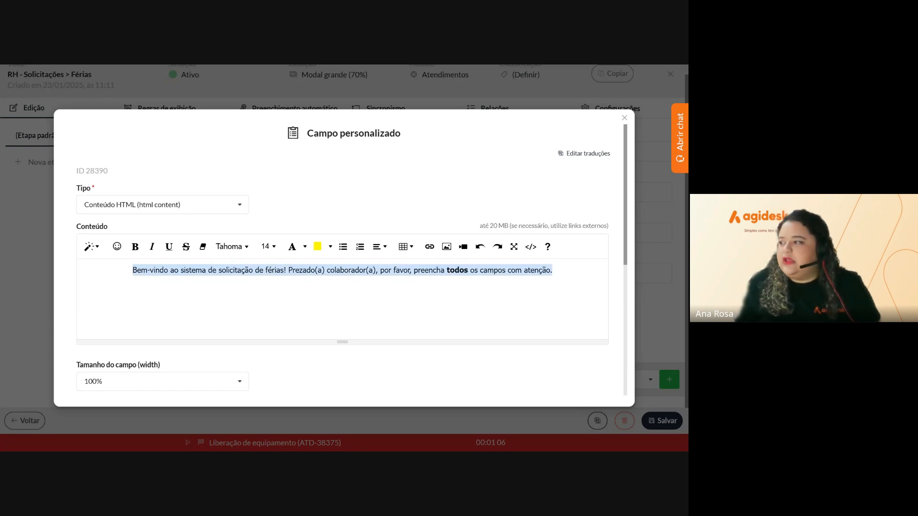
click(268, 246)
click(272, 334)
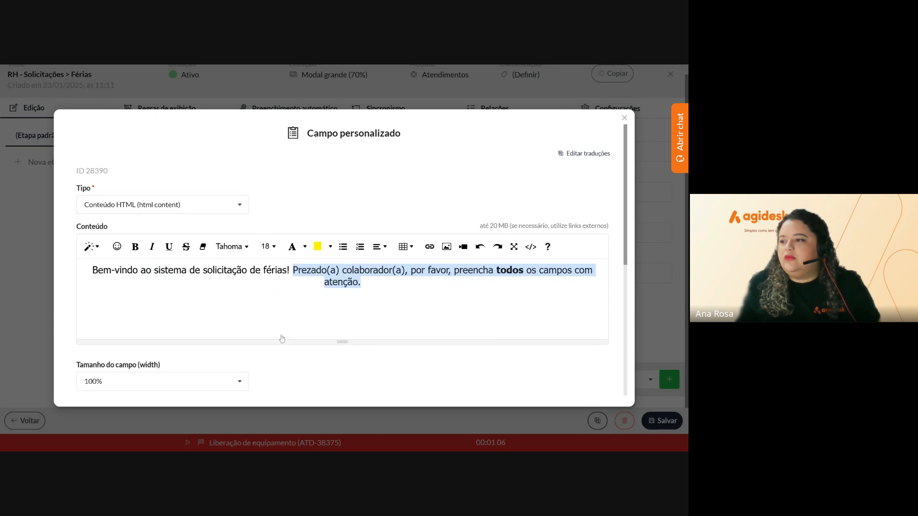
click(325, 282)
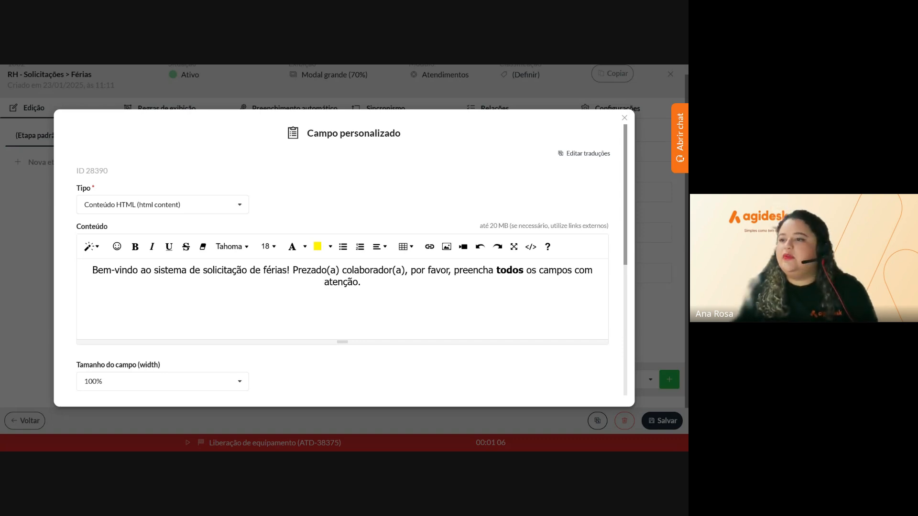
key(Return)
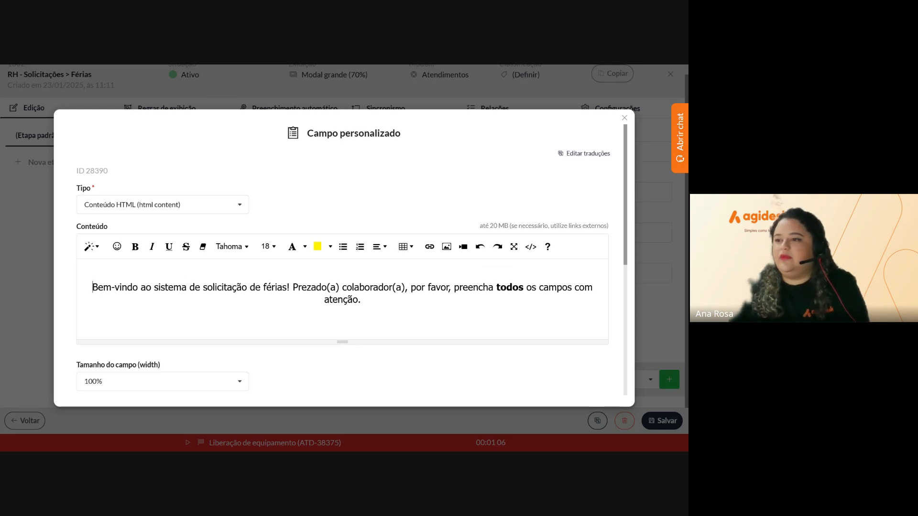
click(446, 246)
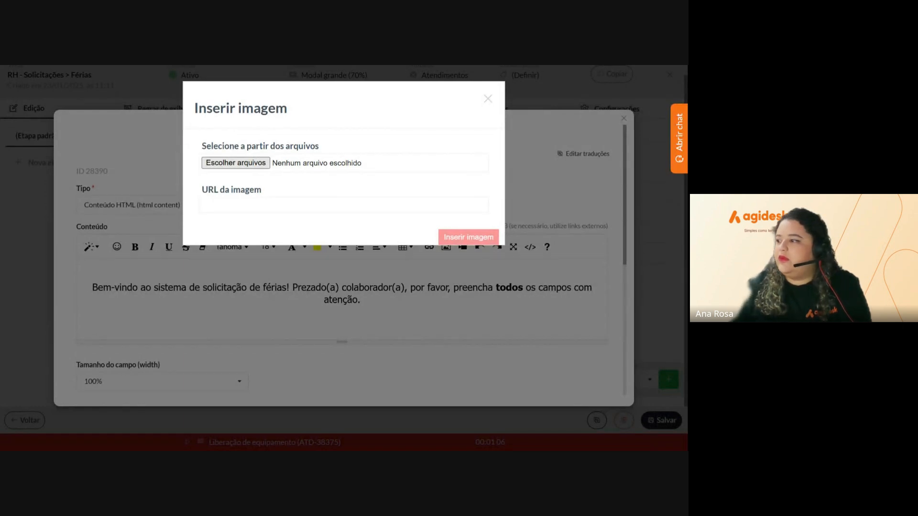
Insert the badge image at 25%, shrink it further by its corner, and save the field
scroll(342, 326, down, 4)
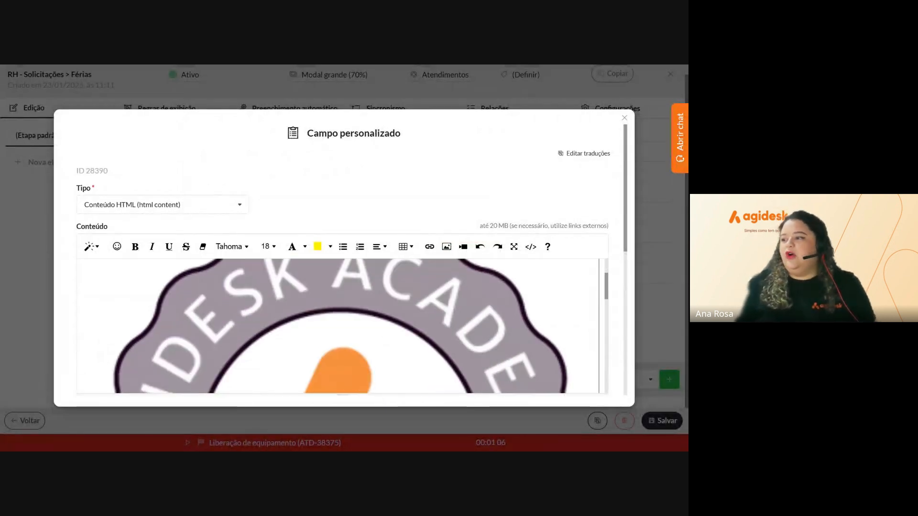
scroll(342, 327, down, 5)
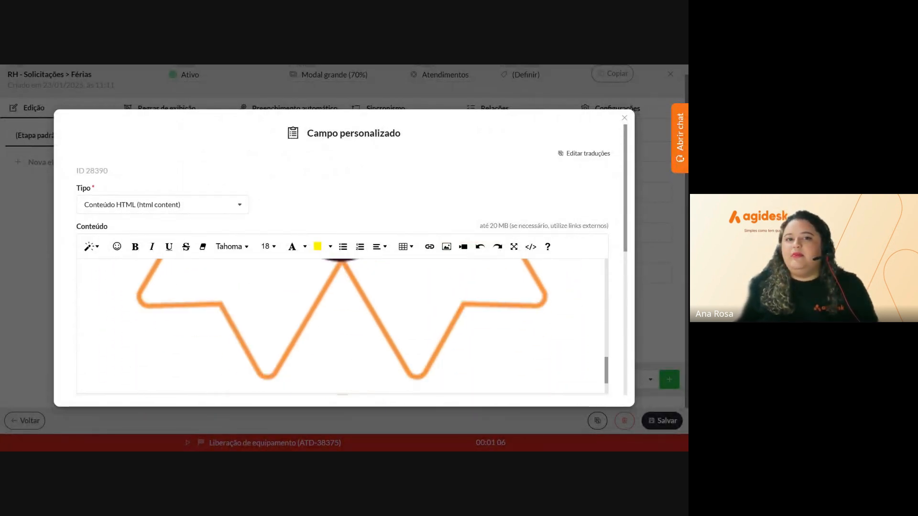
scroll(343, 326, down, 1)
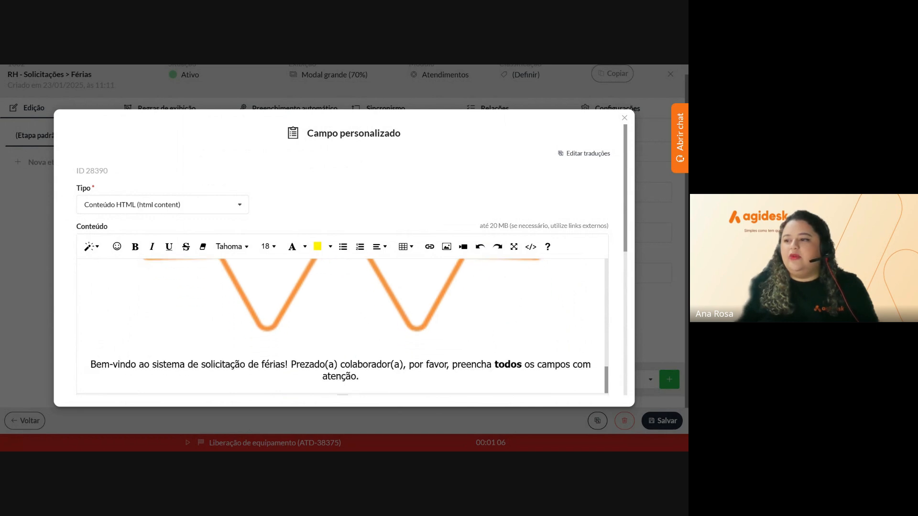
click(329, 326)
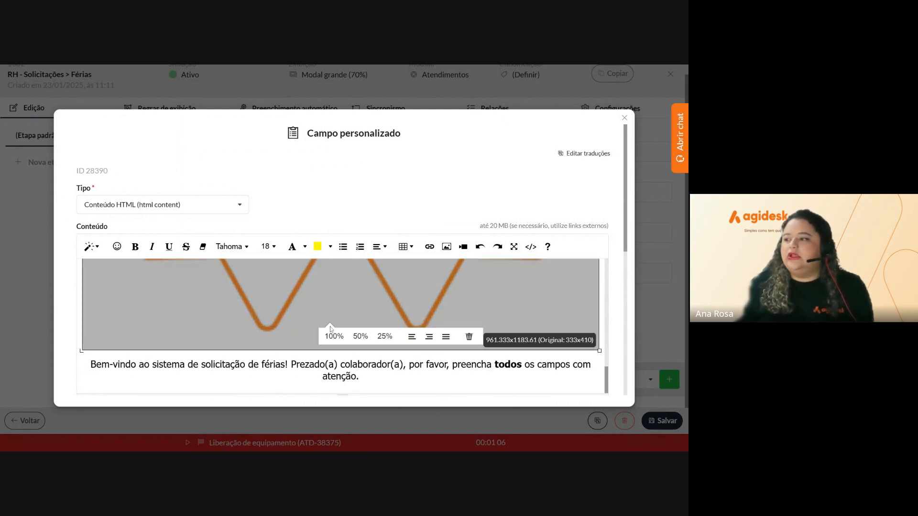
click(384, 336)
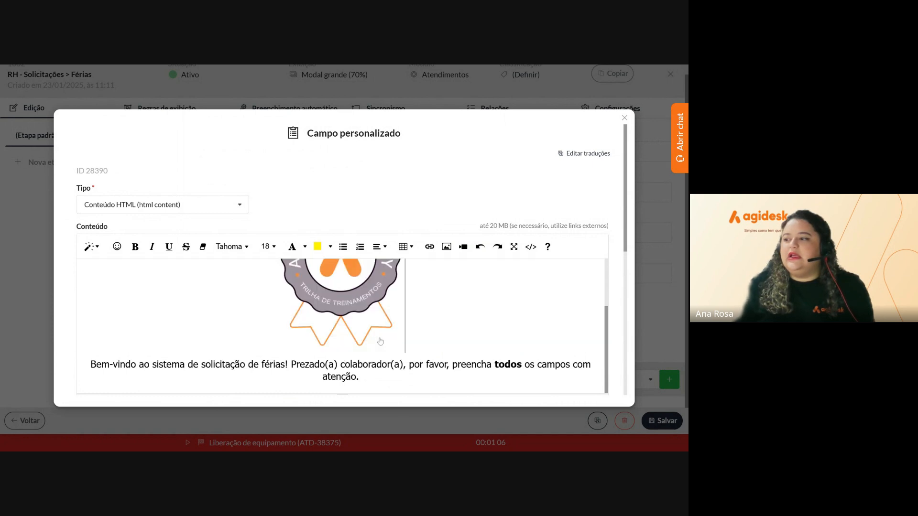
drag(405, 350, 356, 291)
drag(310, 258, 295, 249)
click(287, 291)
scroll(287, 296, down, 2)
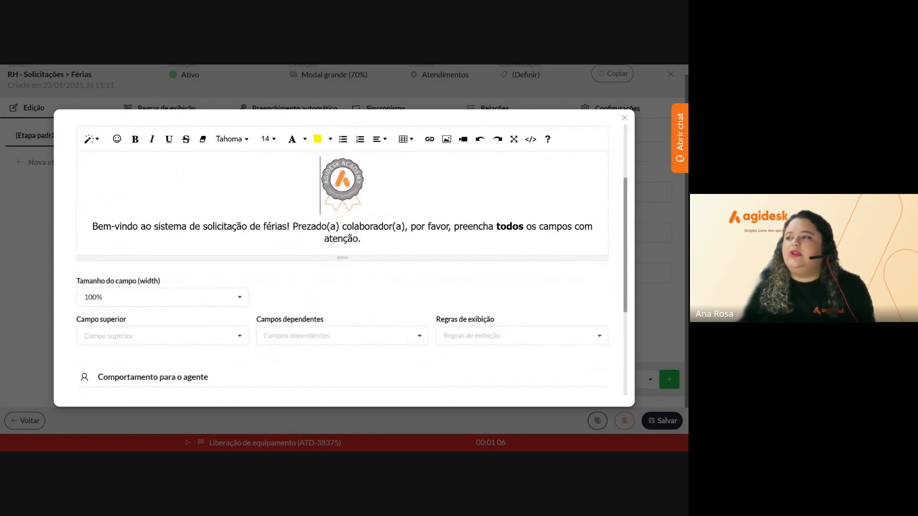
scroll(367, 345, down, 5)
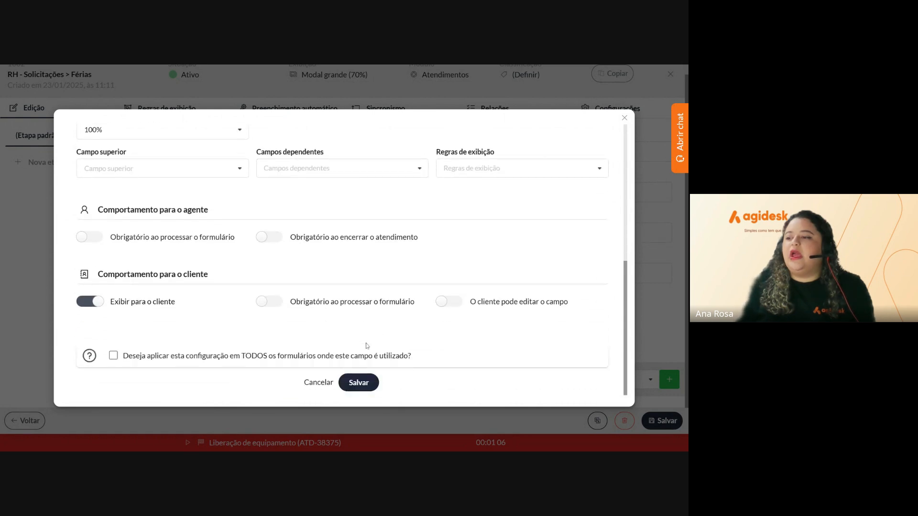
click(358, 382)
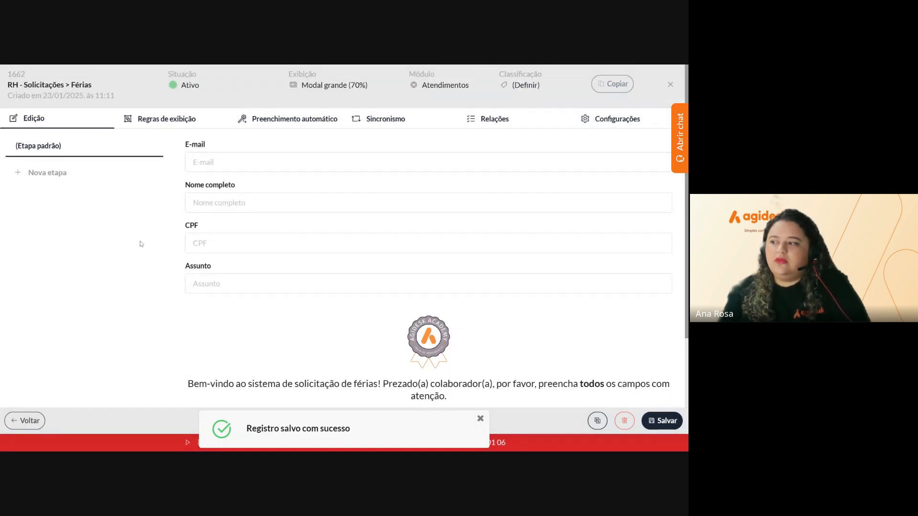
Drag the welcome block above E-mail so it heads the Férias form
scroll(141, 244, down, 2)
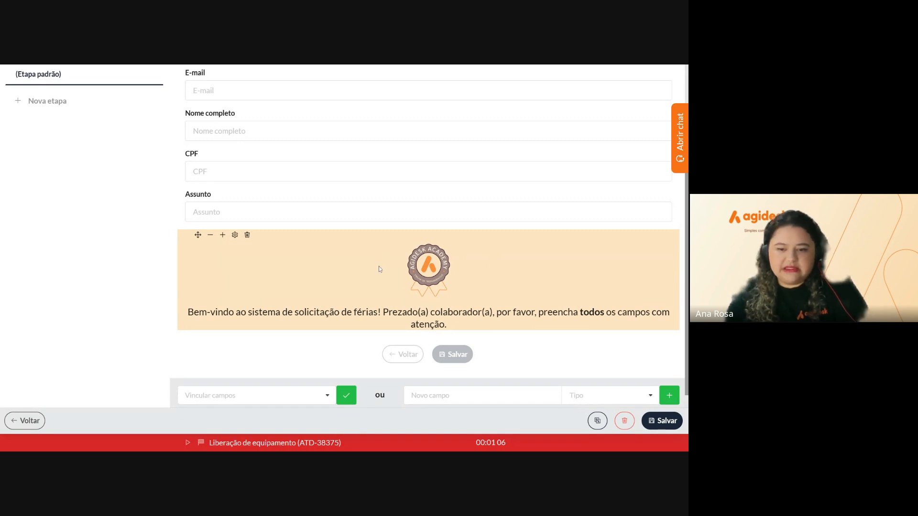
scroll(296, 229, up, 2)
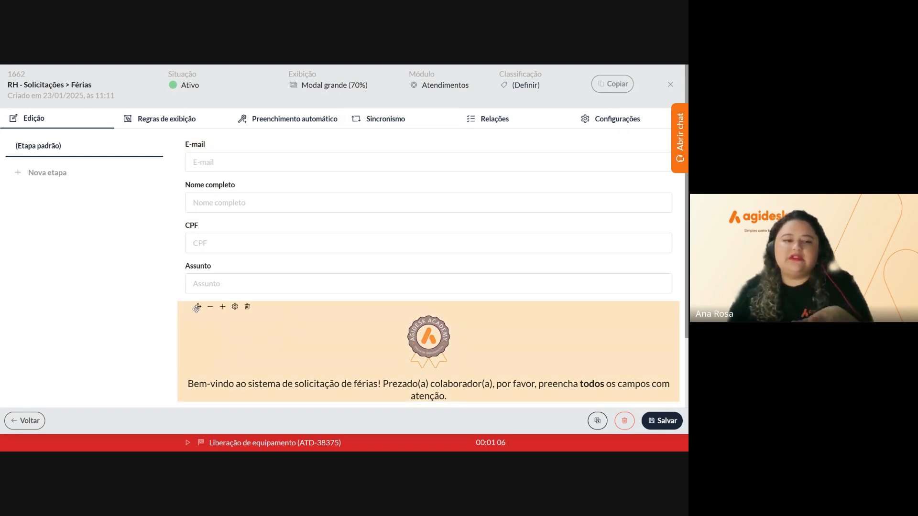
drag(196, 308, 196, 146)
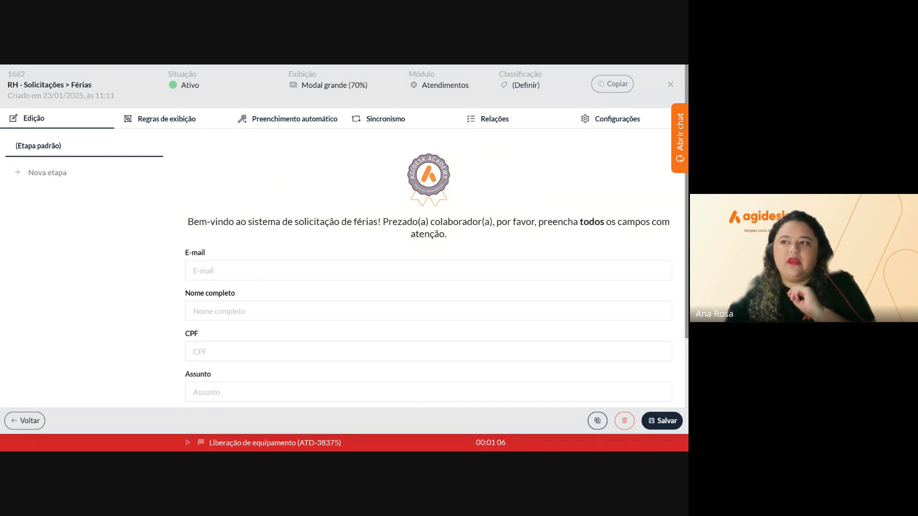
scroll(175, 179, down, 2)
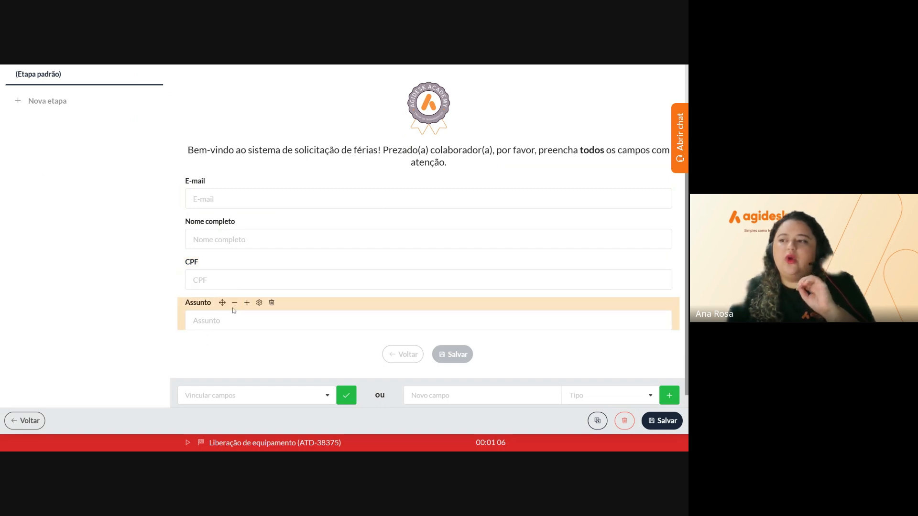
Move Assunto above E-mail and narrow it to 66% width
drag(221, 303, 240, 195)
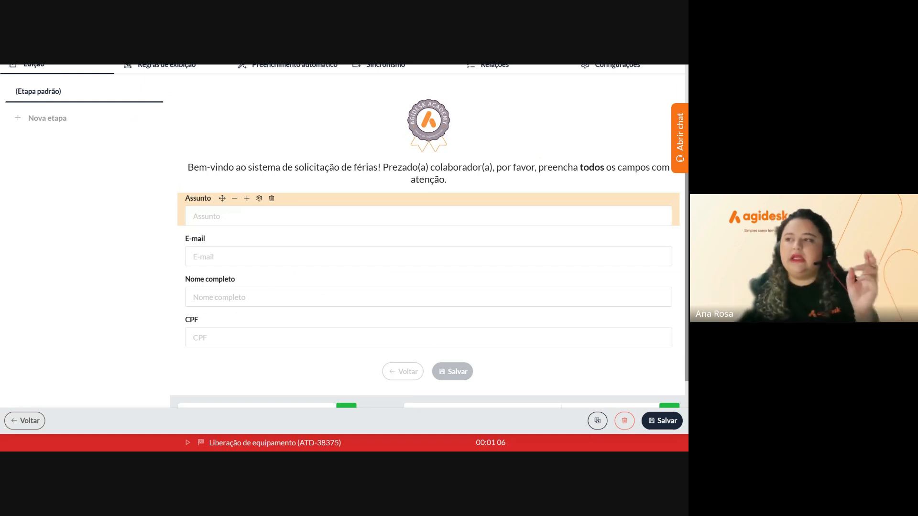
click(234, 199)
click(234, 198)
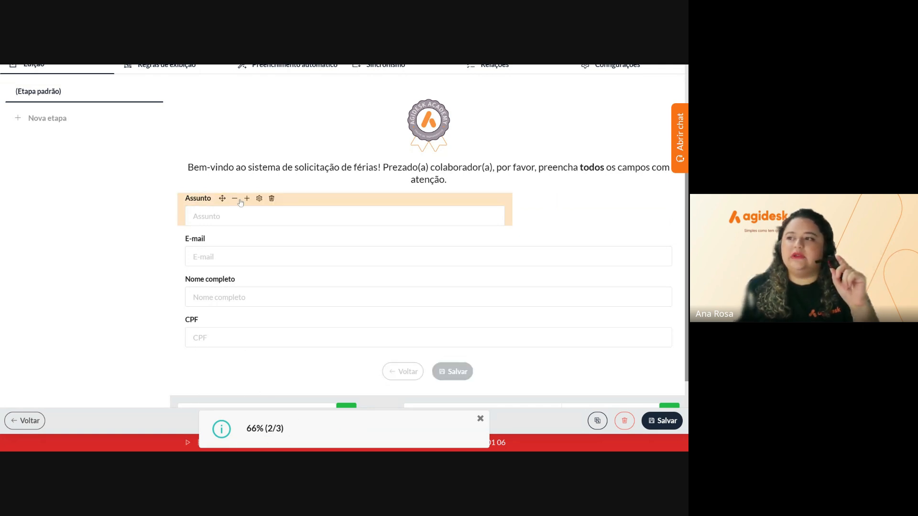
Set Assunto to 50% and place Nome completo beside it at 50% width
click(235, 199)
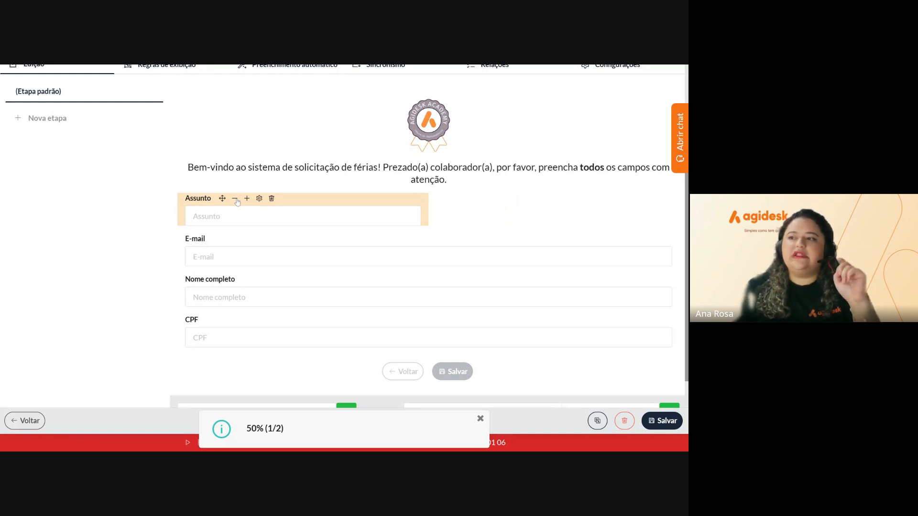
mouse_move(240, 286)
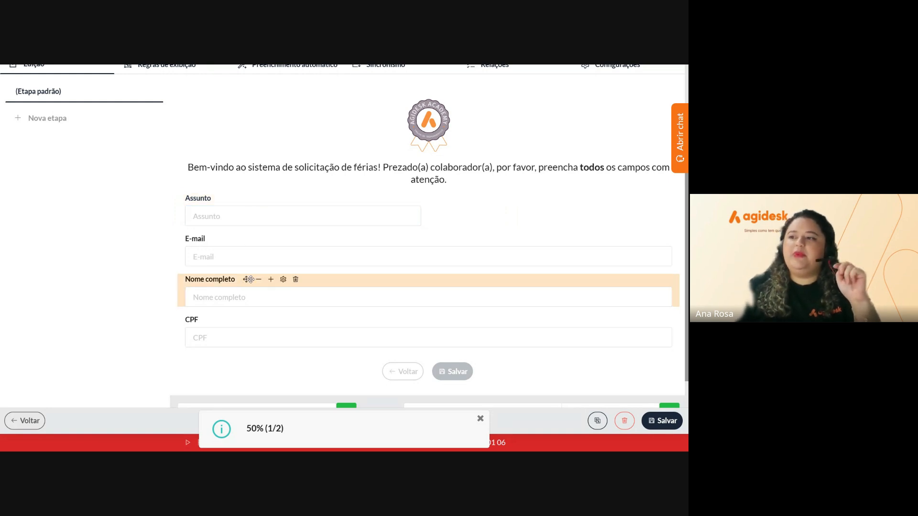
drag(247, 279, 255, 252)
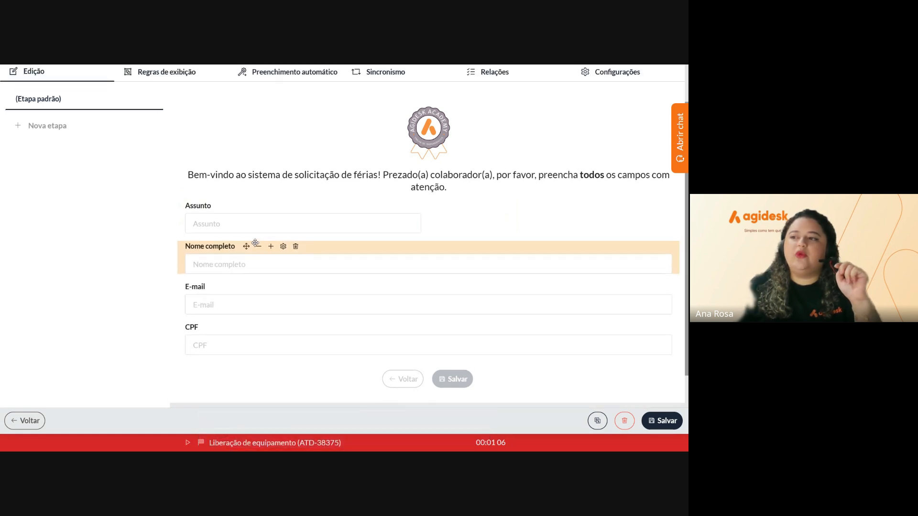
click(259, 249)
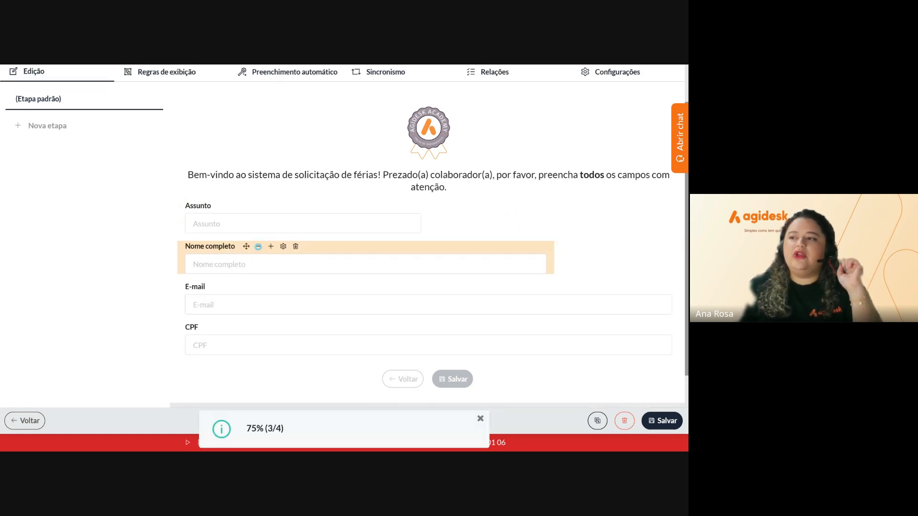
click(258, 248)
click(259, 249)
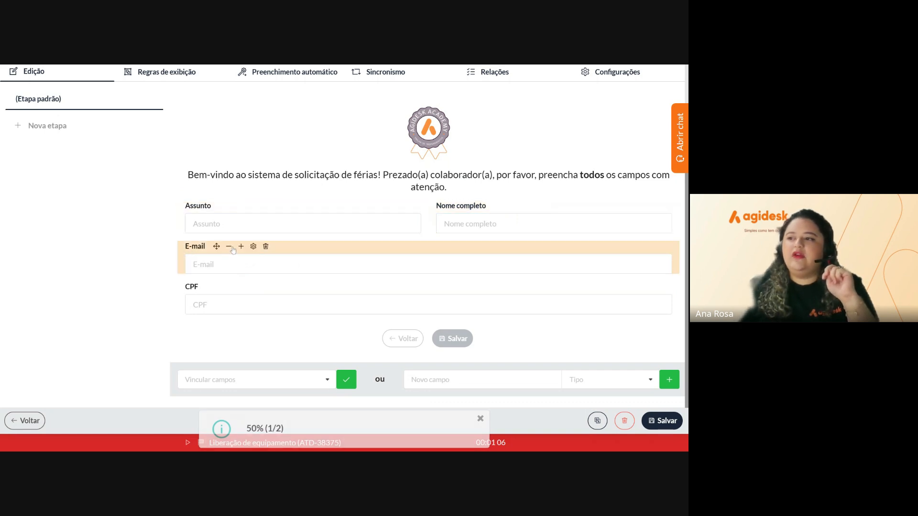
Narrow E-mail and CPF to 50% width so they share a row
click(229, 247)
click(229, 247)
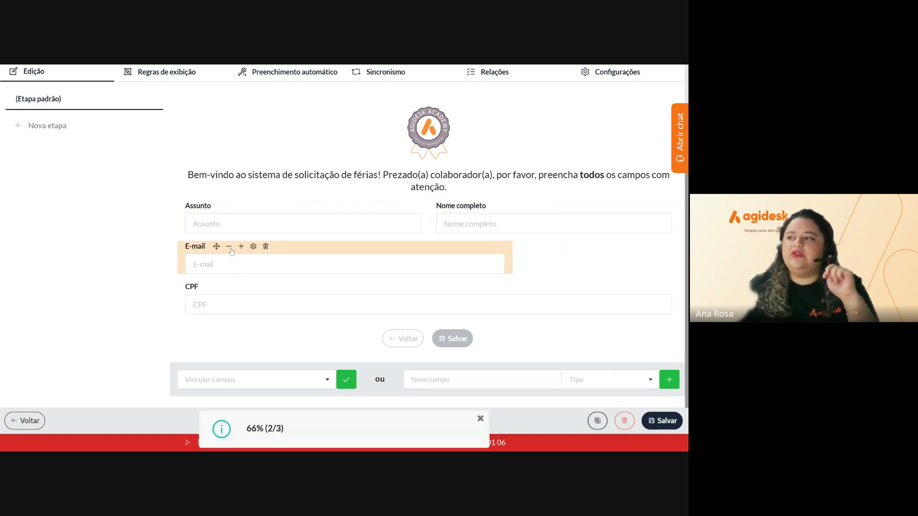
click(229, 247)
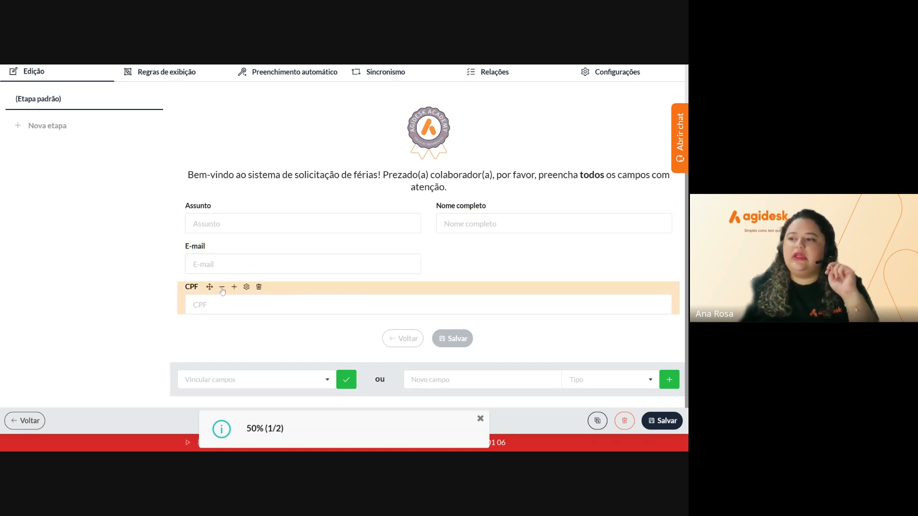
click(223, 288)
click(222, 288)
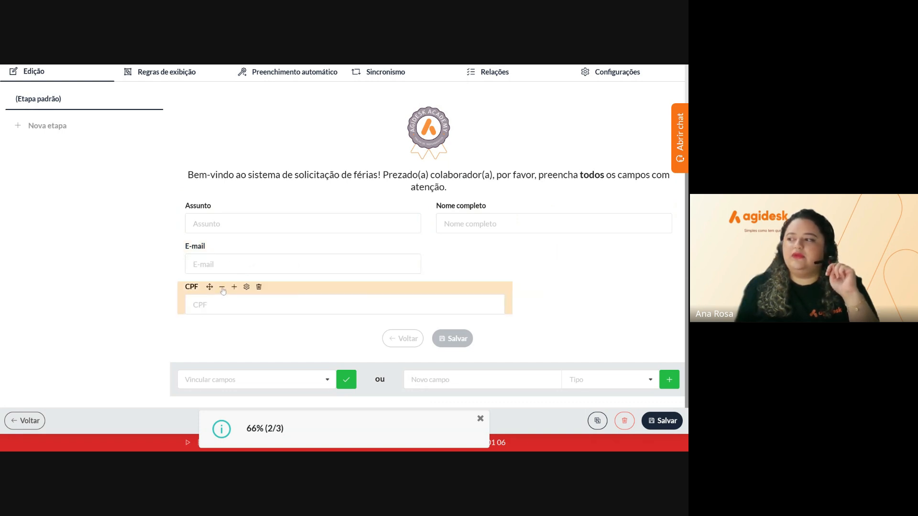
click(222, 288)
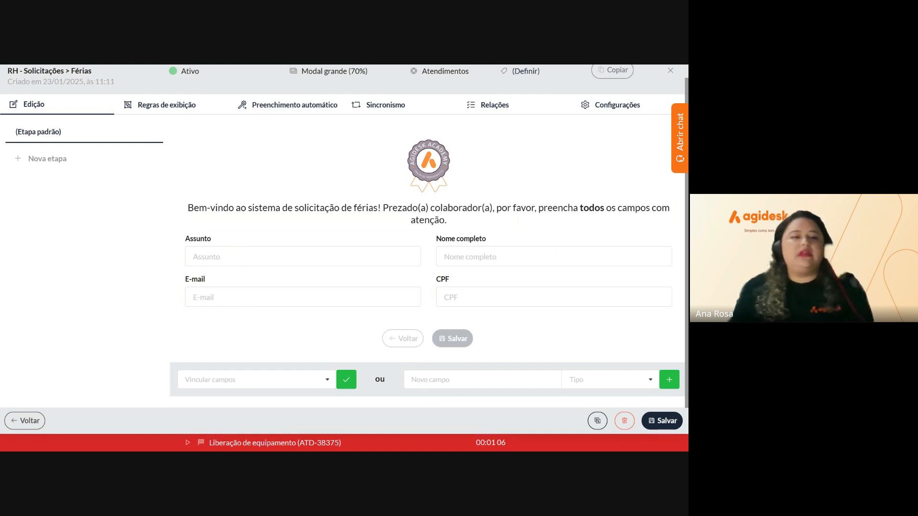
Add a 'Matricula' Texto curto field and shrink it to 50% width
click(483, 379)
text(Ma)
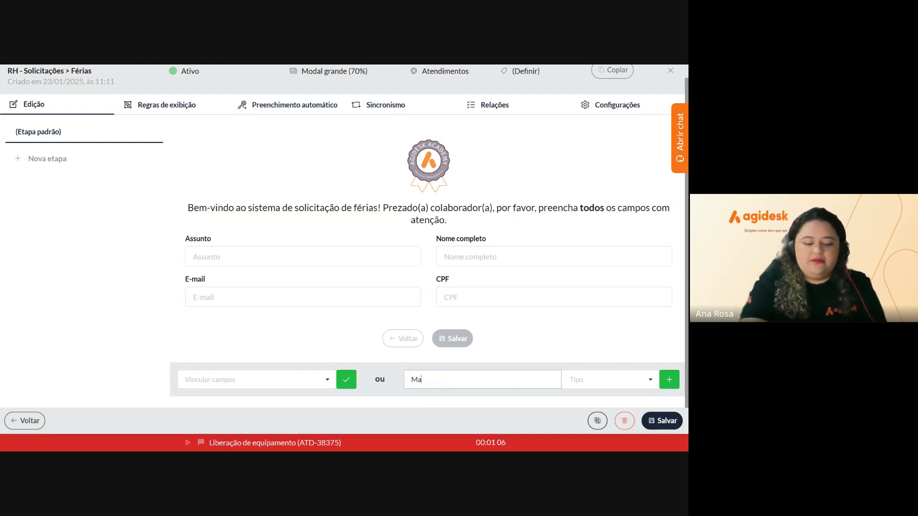
text(tricula)
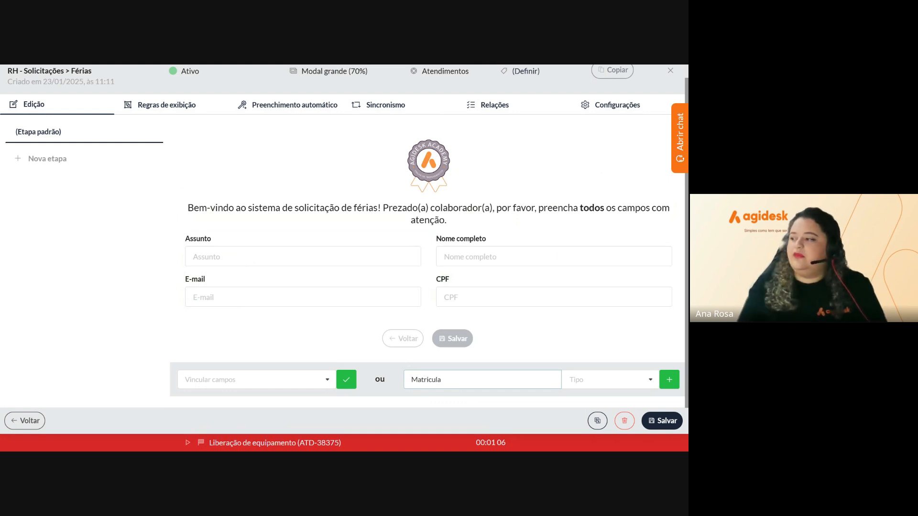
click(607, 380)
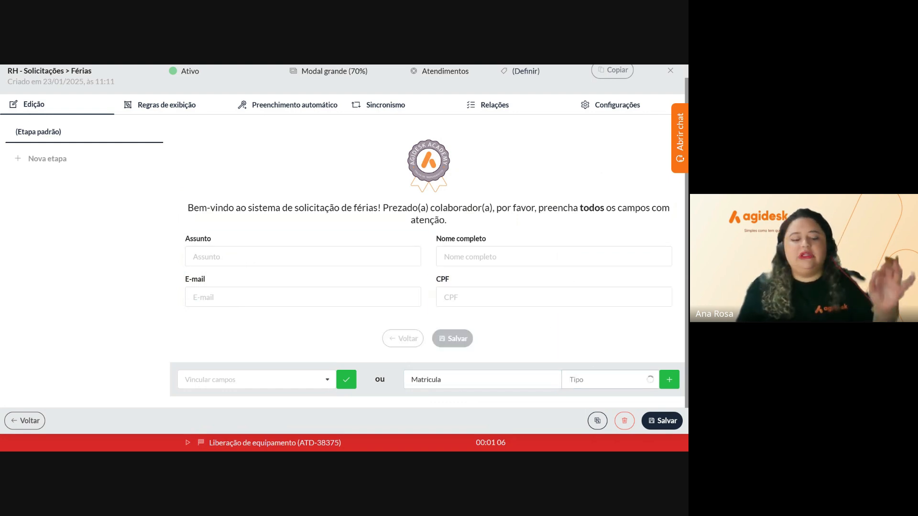
text(tex)
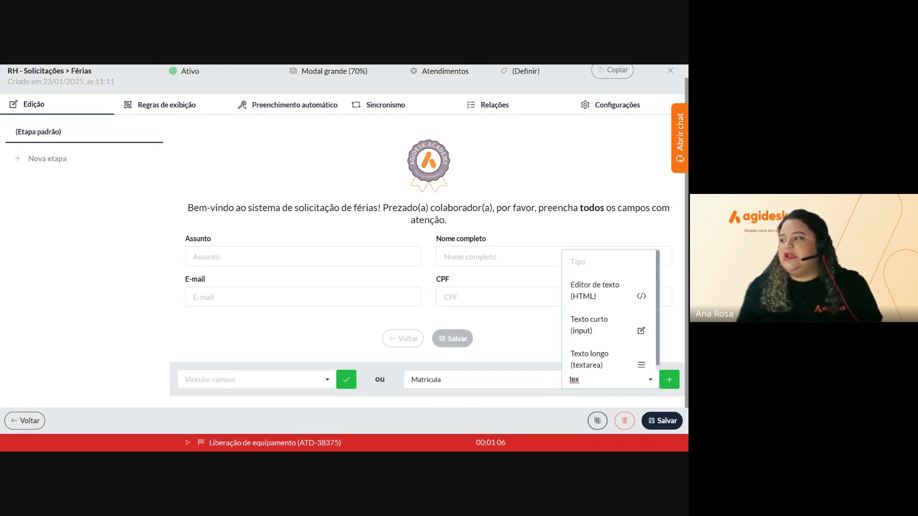
click(608, 323)
click(666, 383)
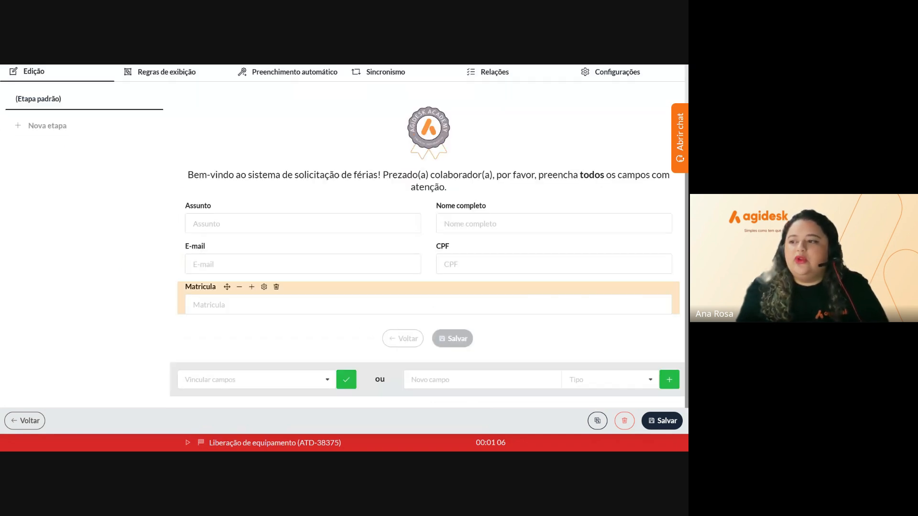
click(239, 288)
click(239, 288)
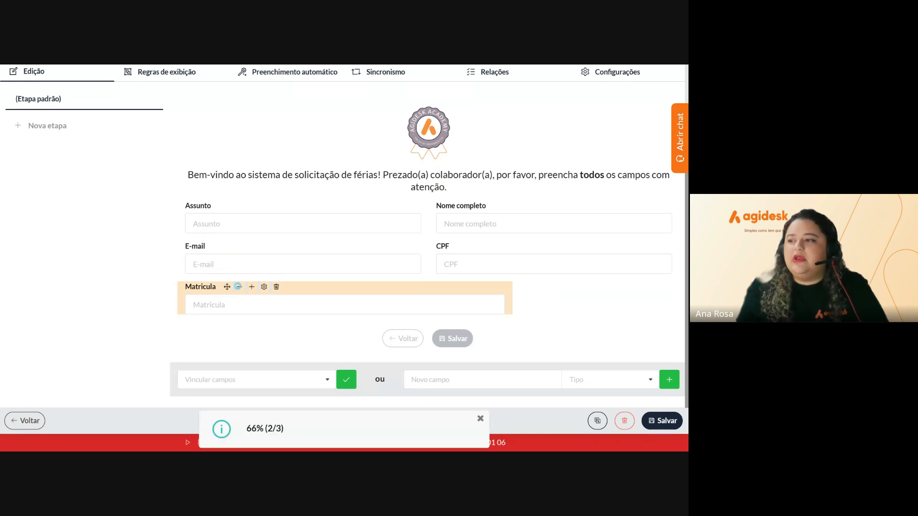
click(239, 288)
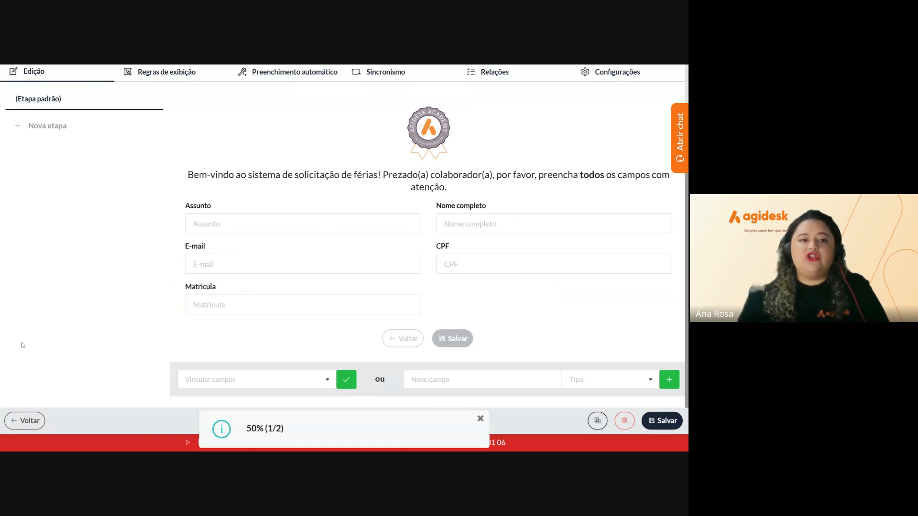
Add an 'Informar o departamento' field of type Lista simples (select)
click(432, 381)
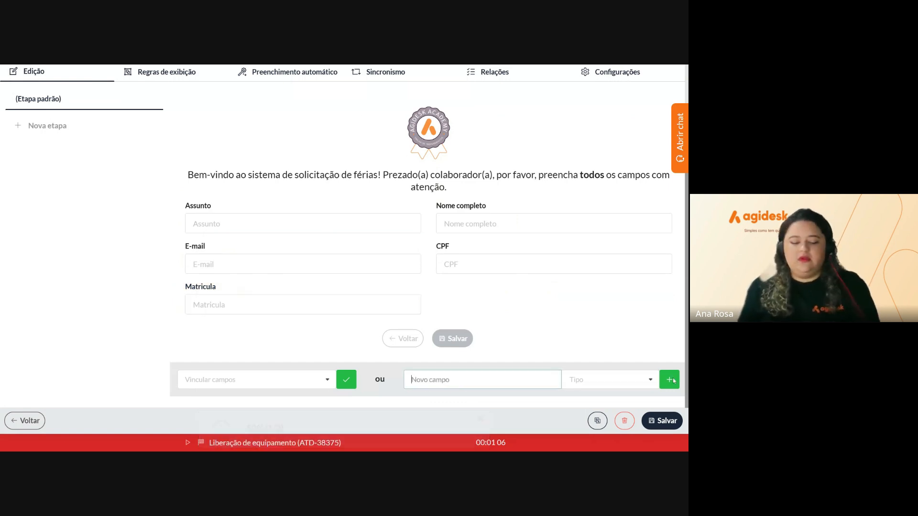
text(Informa)
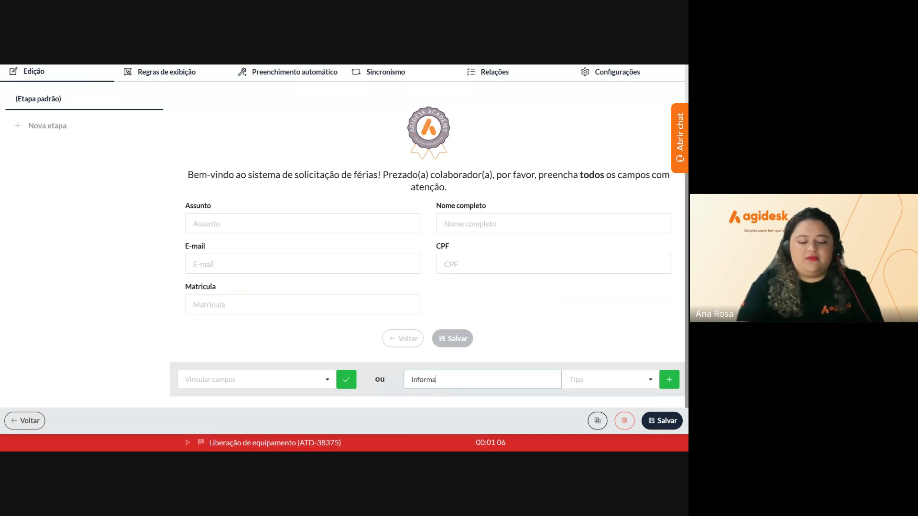
text(r o d)
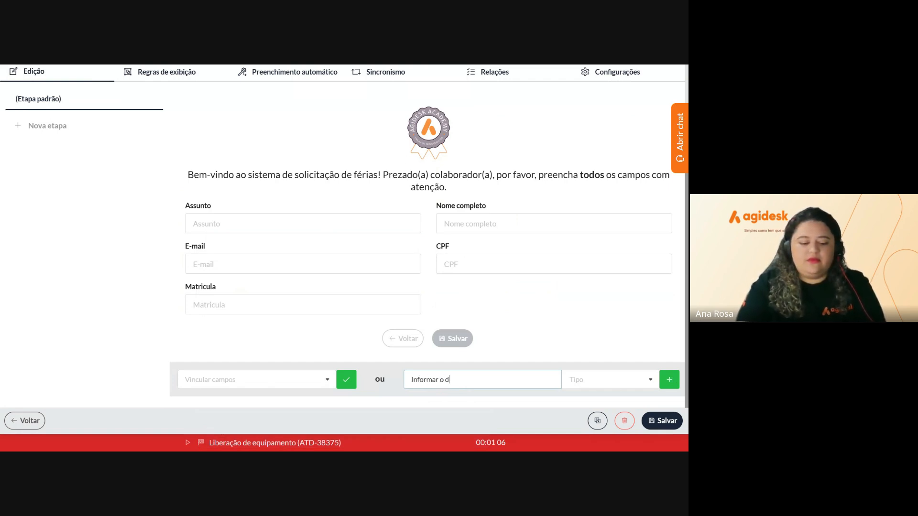
text(epartamento)
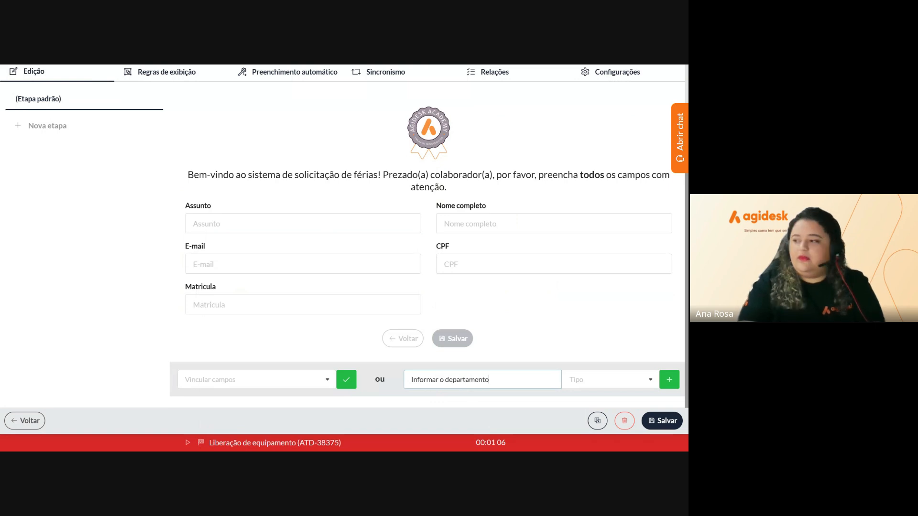
click(583, 381)
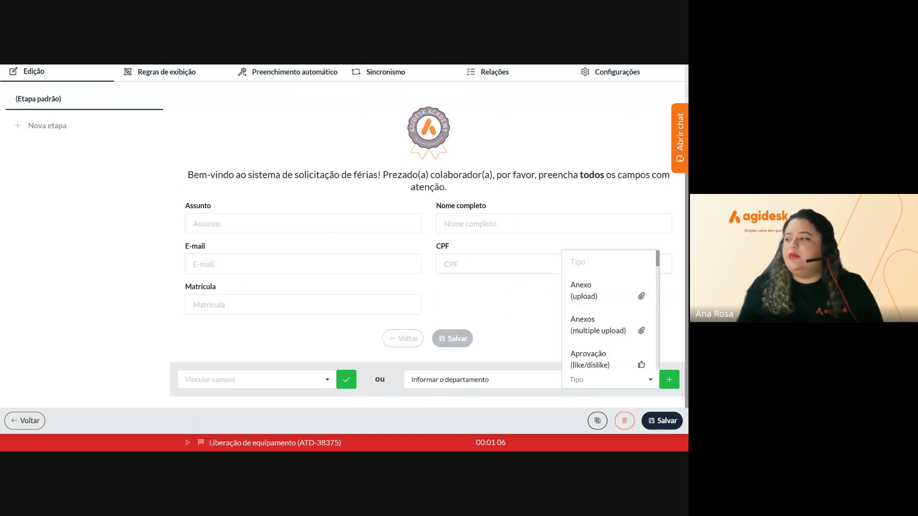
scroll(621, 356, down, 5)
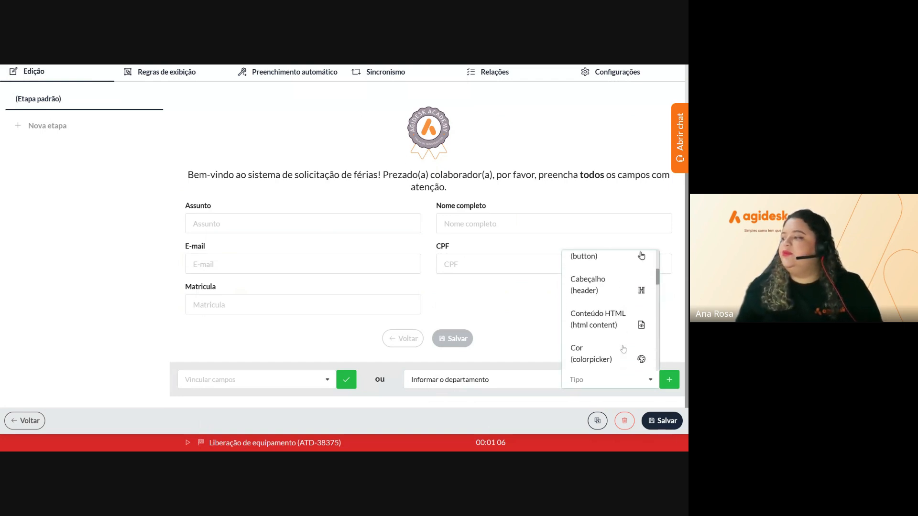
scroll(623, 349, down, 6)
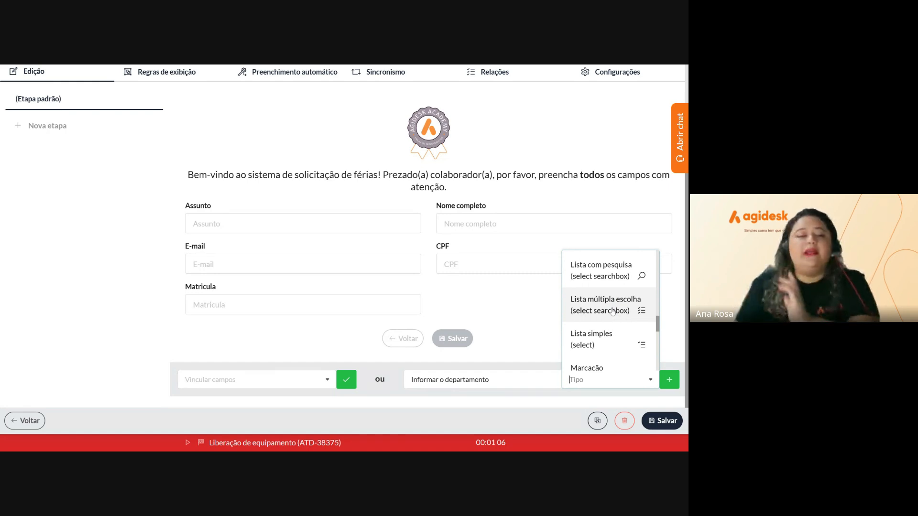
click(614, 338)
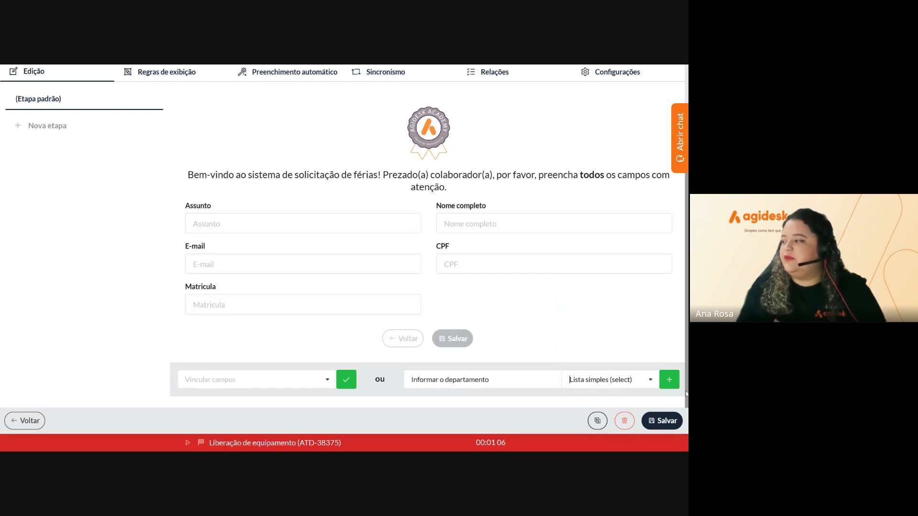
click(668, 383)
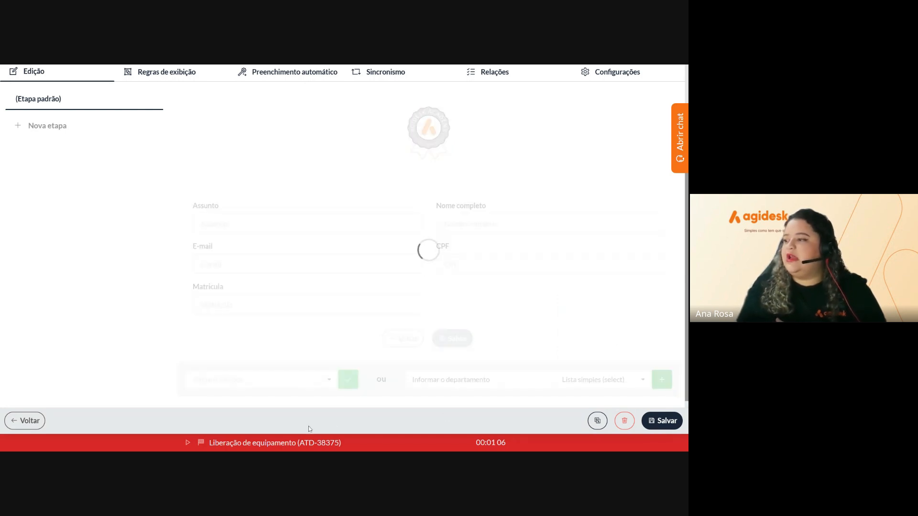
Shrink the department field to 50% beside Matricula and check its options
scroll(309, 426, down, 2)
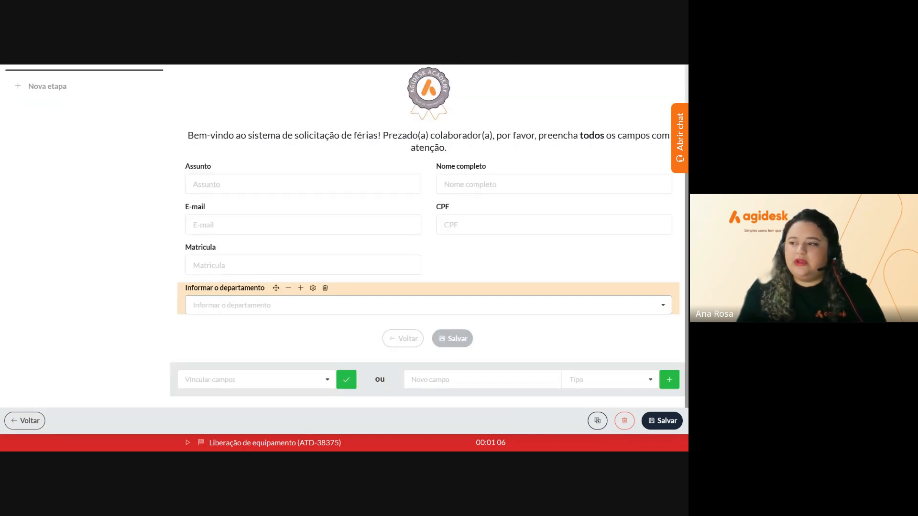
click(288, 288)
click(289, 288)
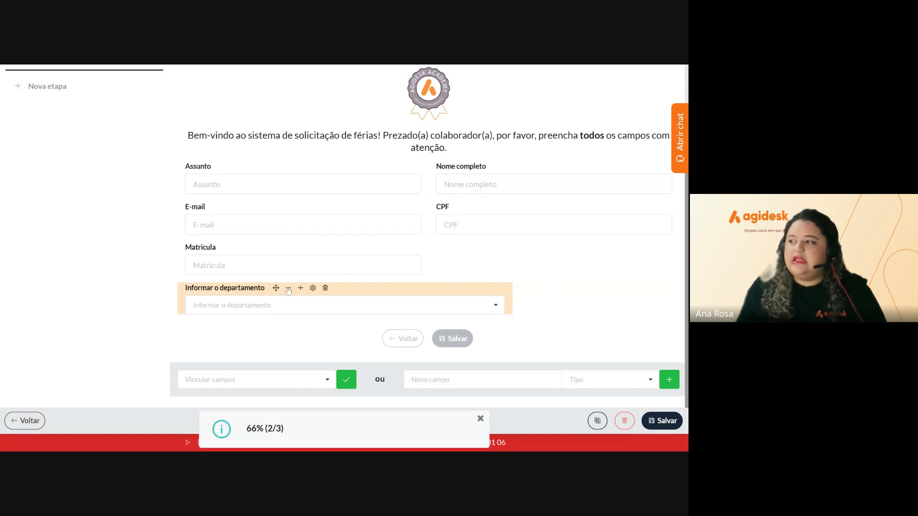
click(288, 290)
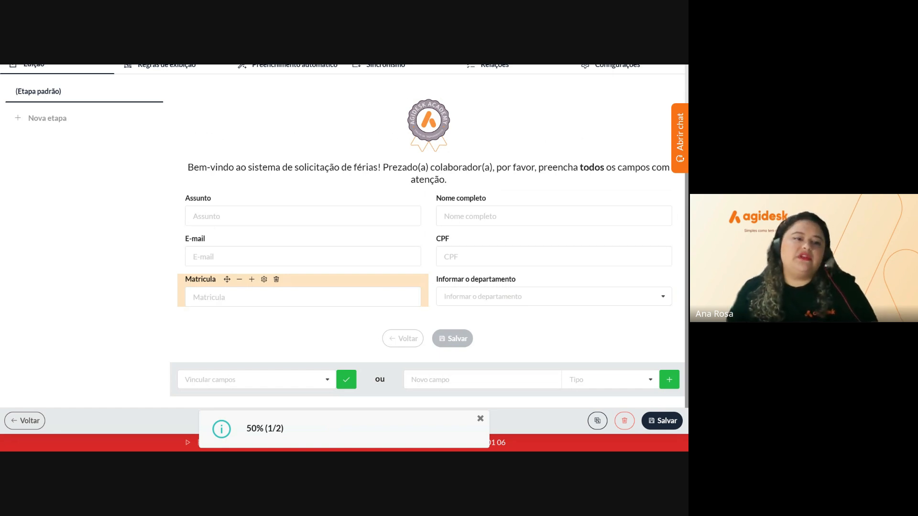
click(553, 297)
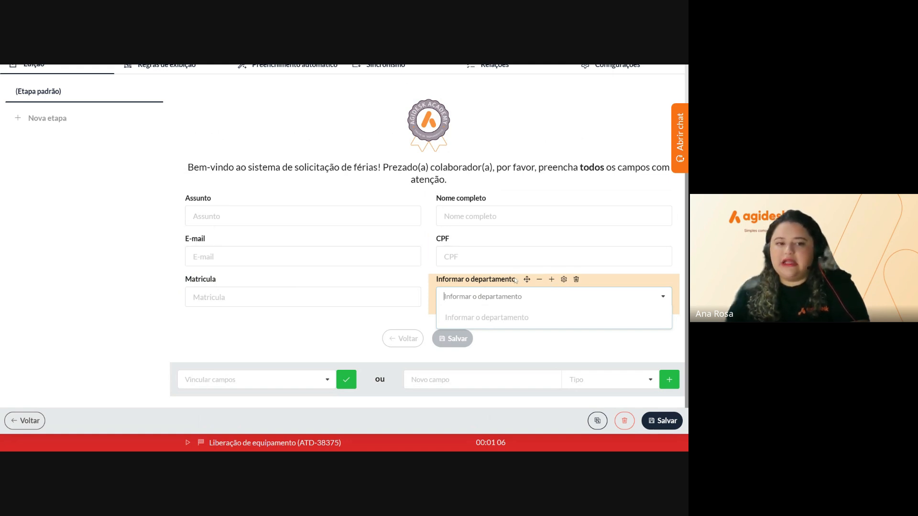
Set the department list's Dados source to Departamentos and save the field
click(564, 280)
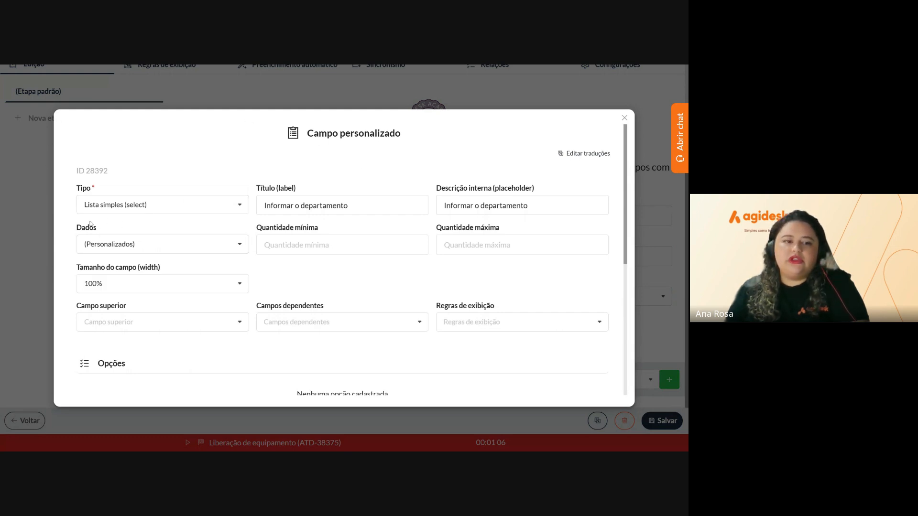
click(85, 244)
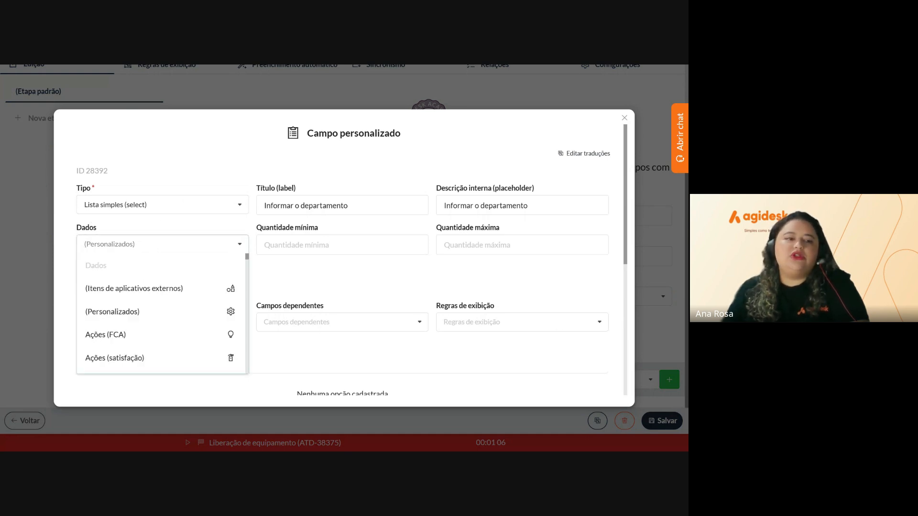
scroll(190, 331, down, 2)
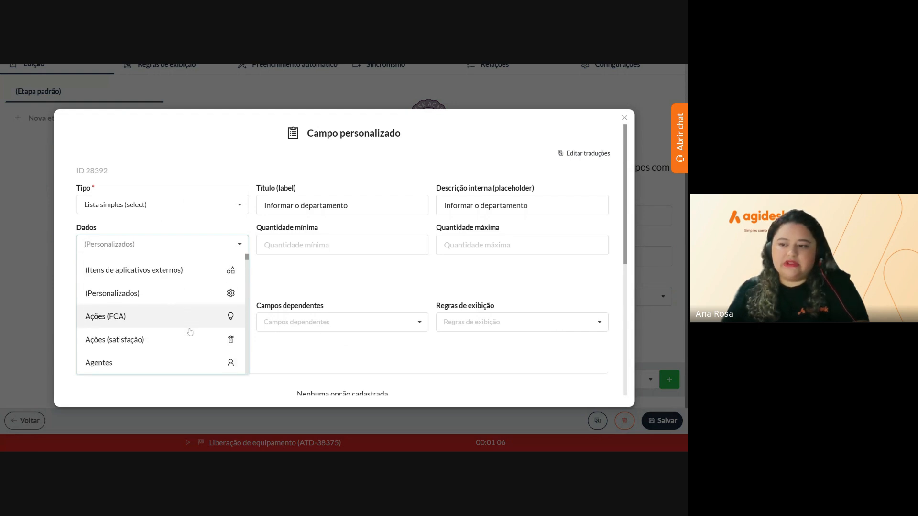
scroll(189, 331, down, 5)
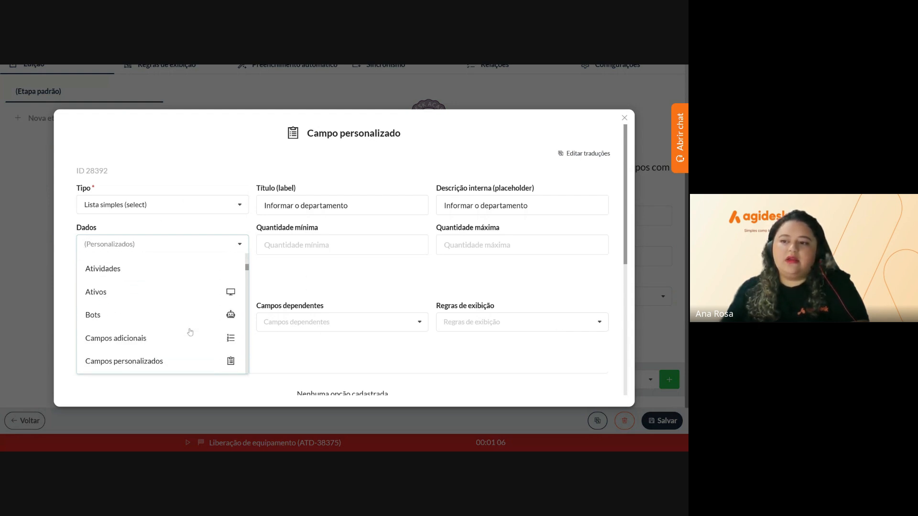
scroll(190, 331, down, 8)
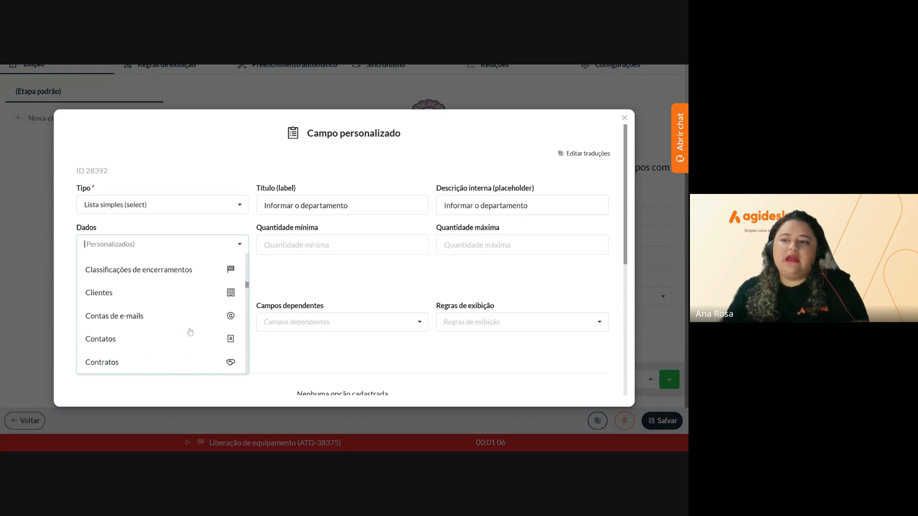
scroll(189, 332, down, 1)
scroll(189, 332, up, 1)
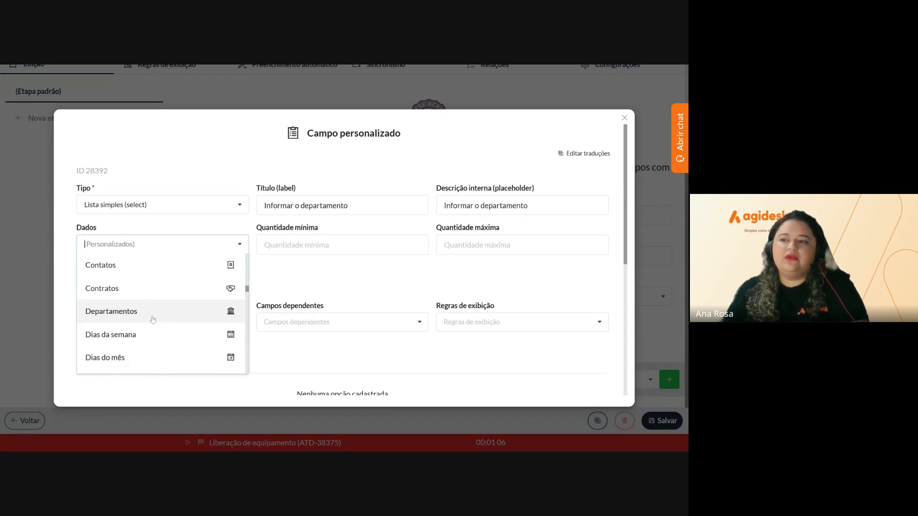
click(151, 319)
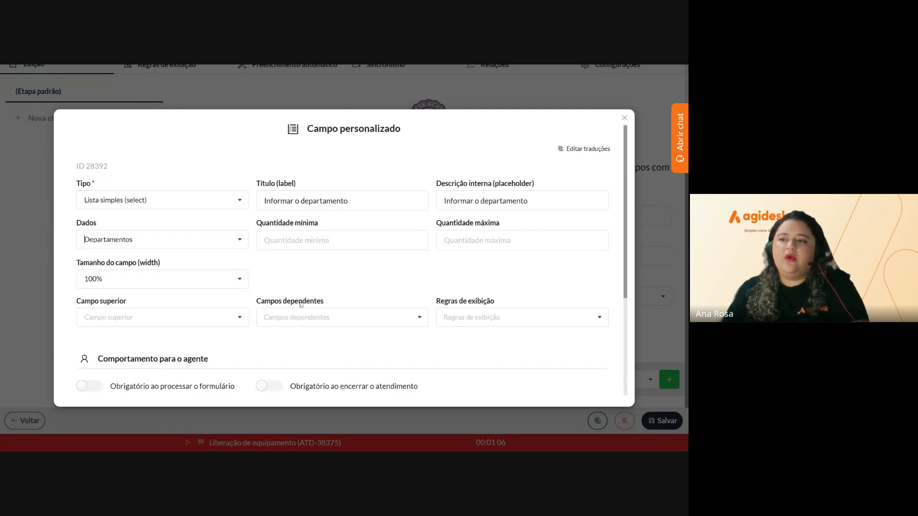
scroll(300, 306, down, 3)
click(360, 385)
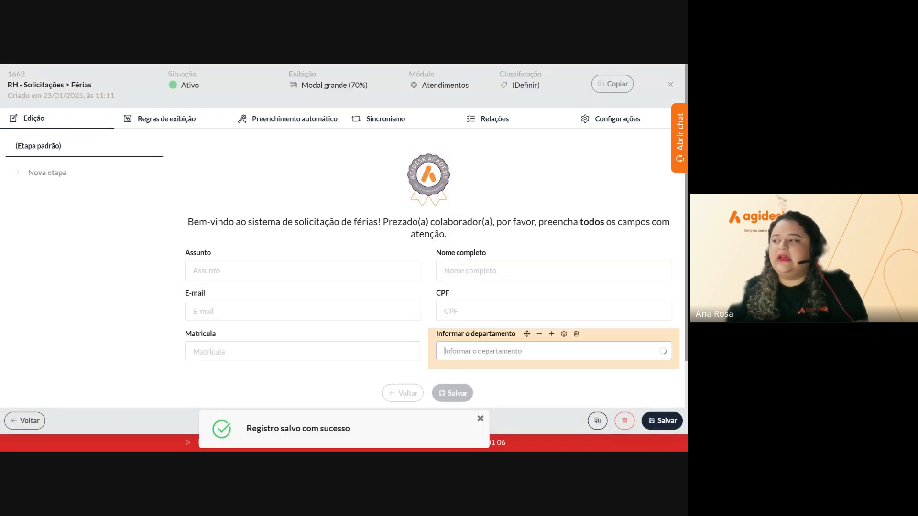
click(526, 350)
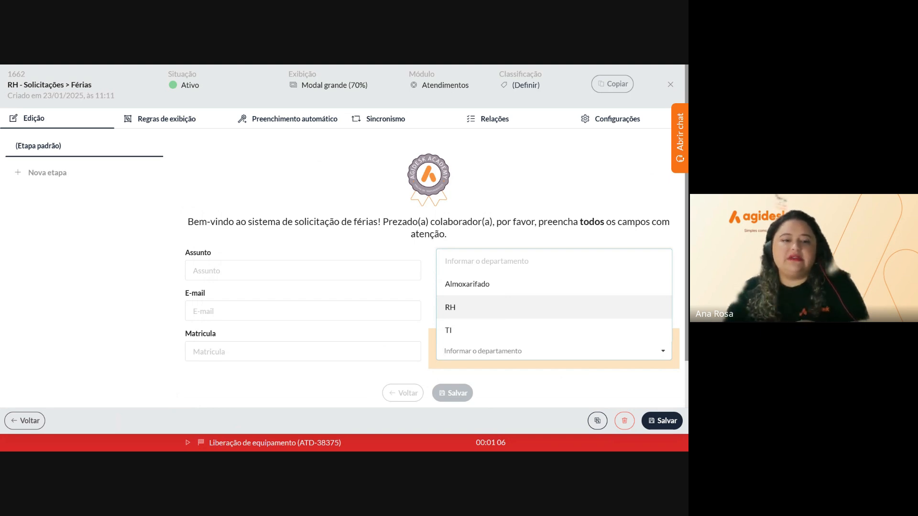
click(159, 324)
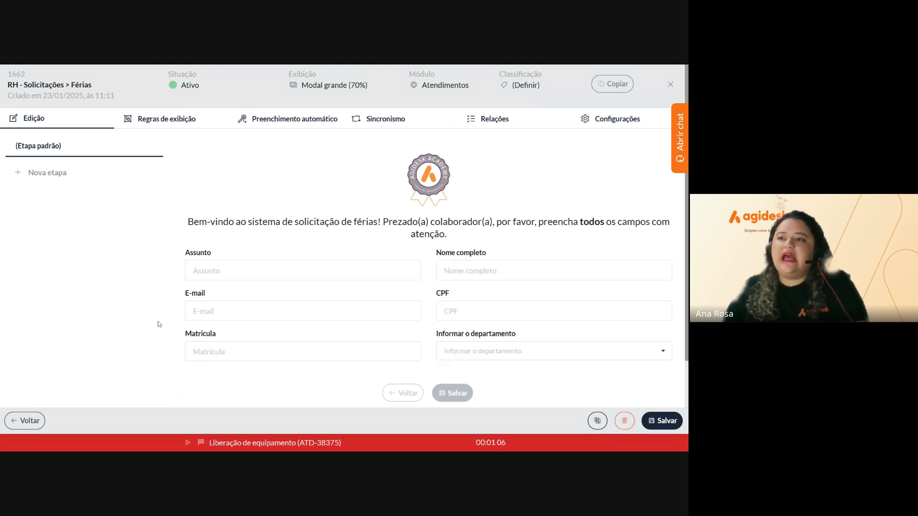
scroll(159, 324, down, 1)
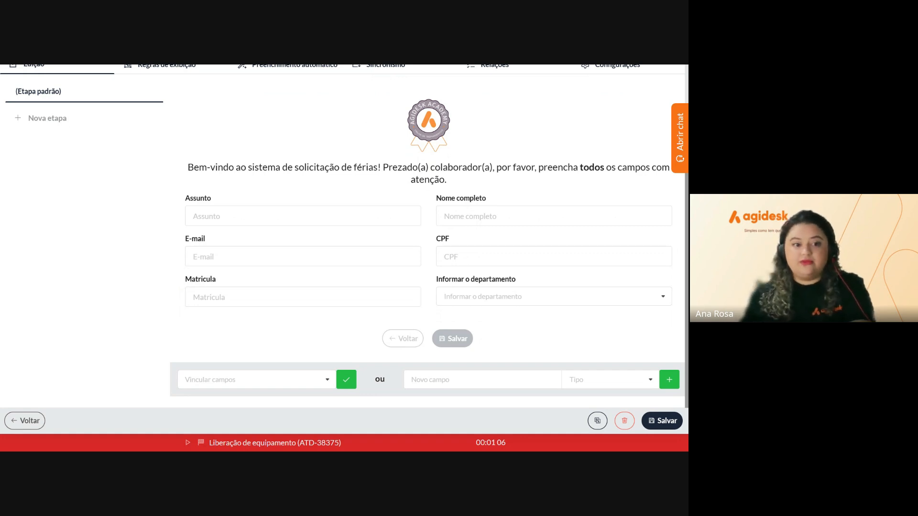
mouse_move(553, 296)
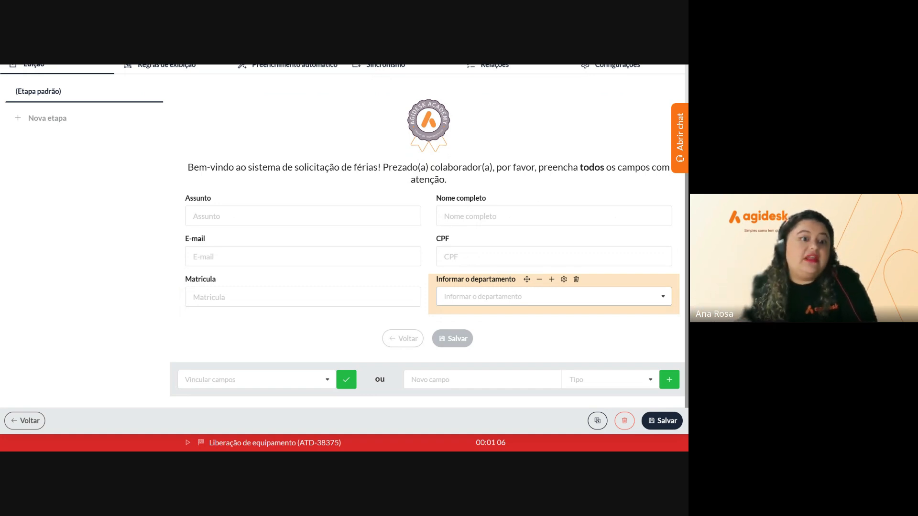
click(563, 279)
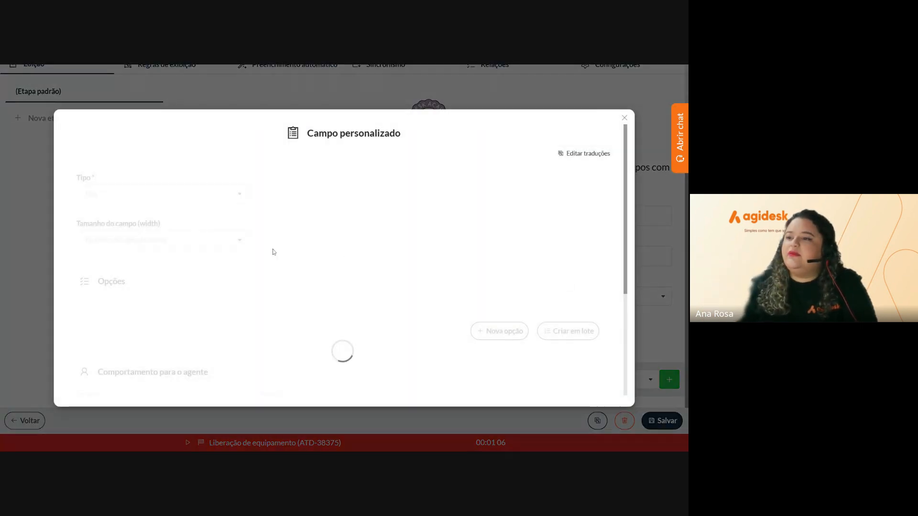
click(85, 245)
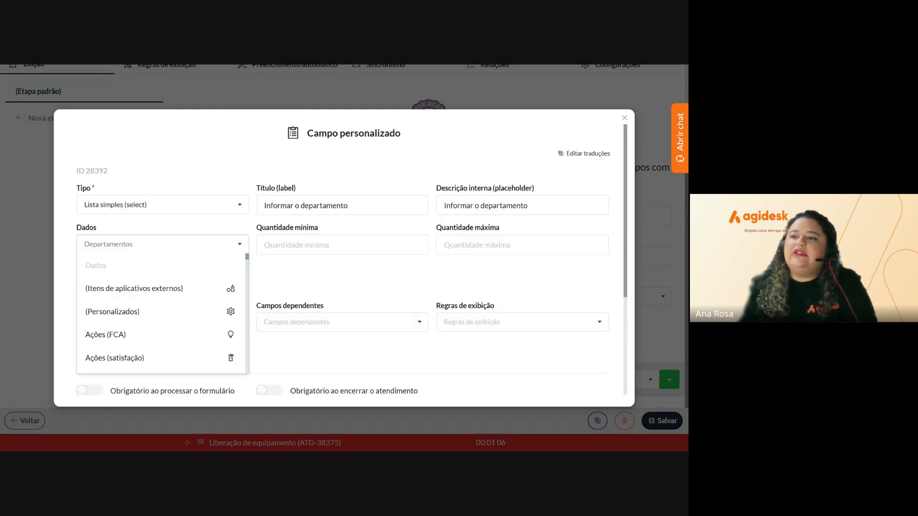
scroll(175, 316, down, 2)
click(128, 316)
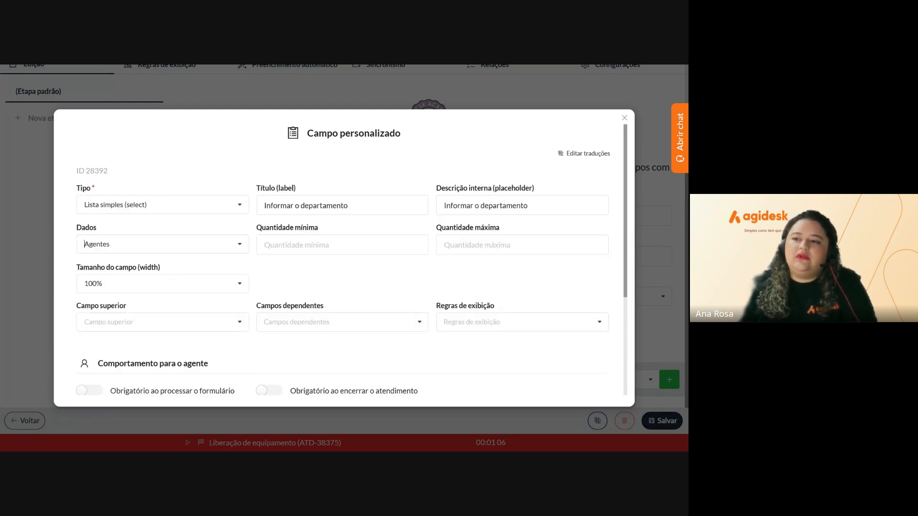
scroll(356, 377, down, 5)
click(357, 384)
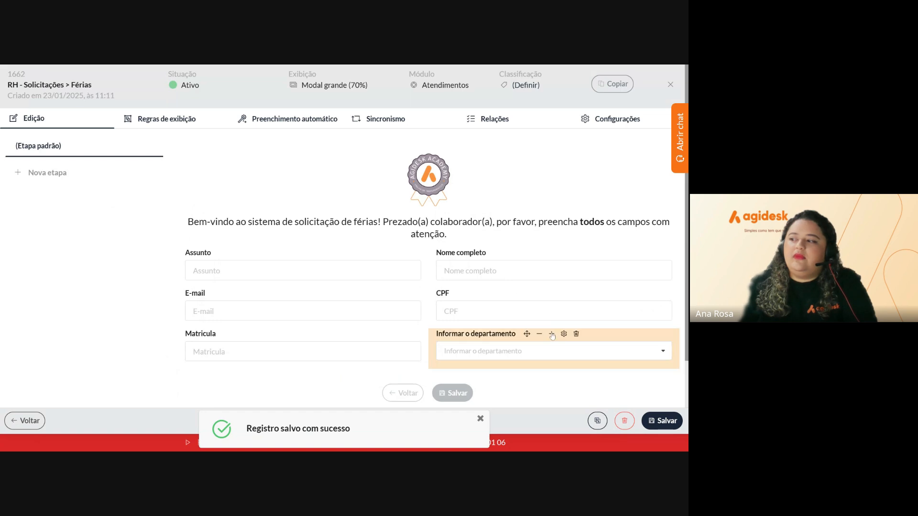
scroll(518, 328, down, 2)
click(518, 296)
scroll(581, 352, down, 5)
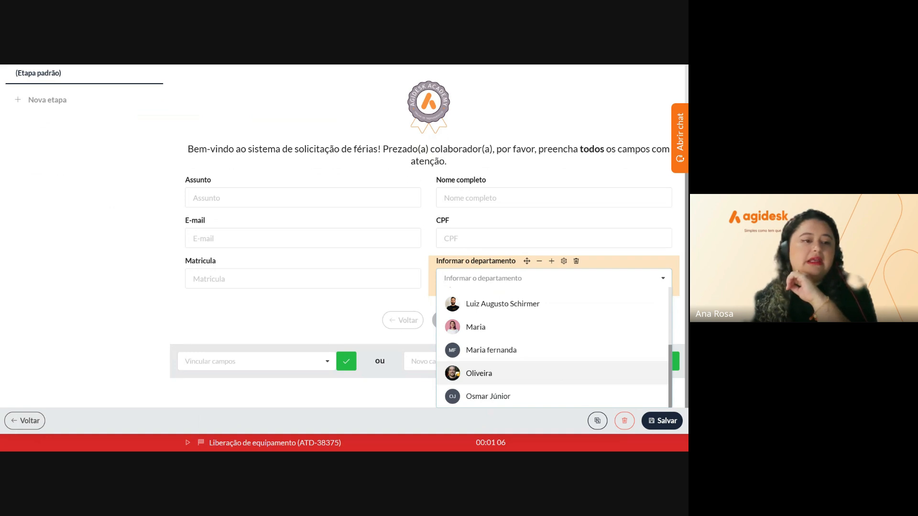
click(563, 263)
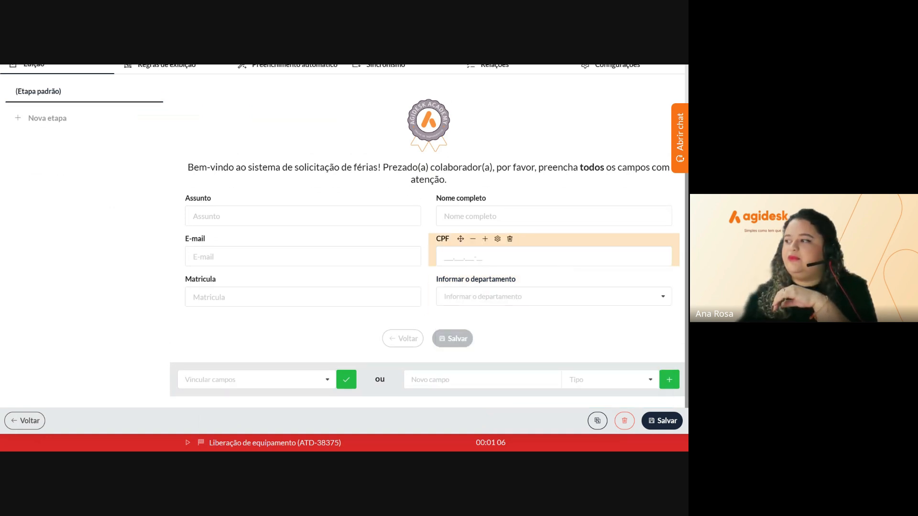
click(562, 281)
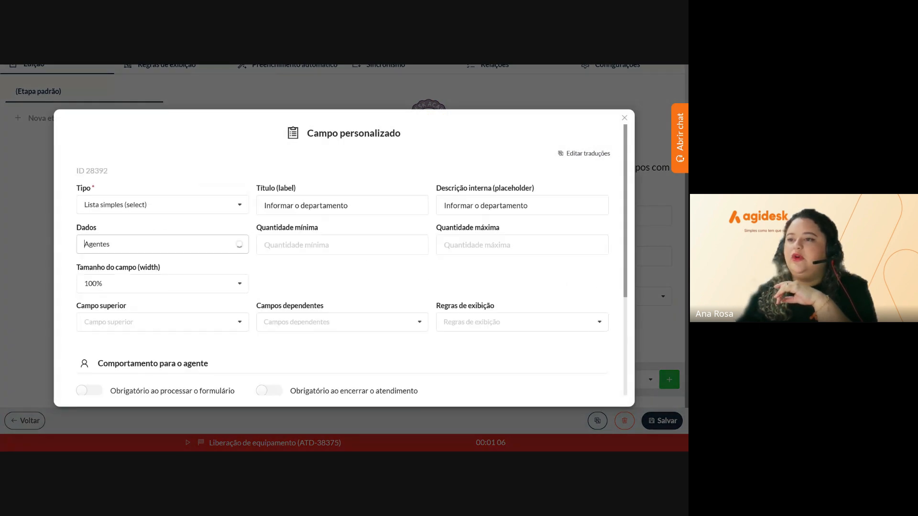
scroll(143, 335, down, 5)
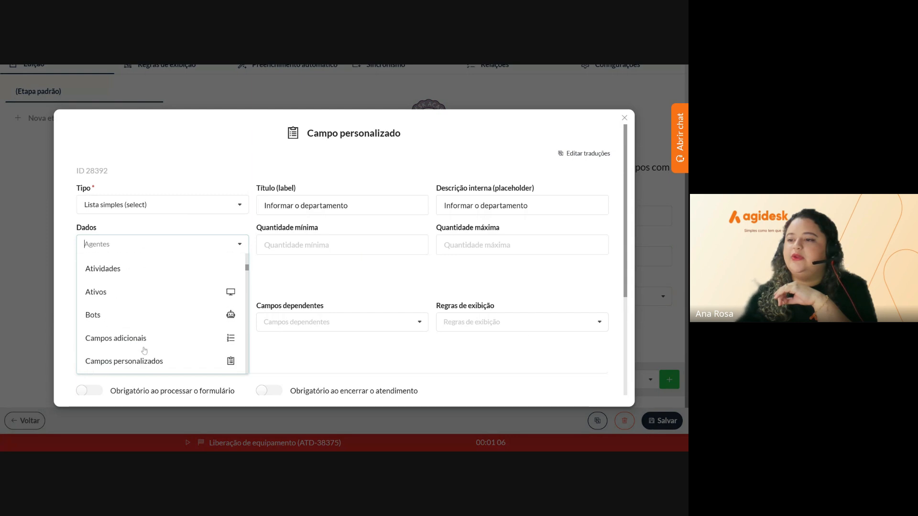
scroll(144, 351, down, 5)
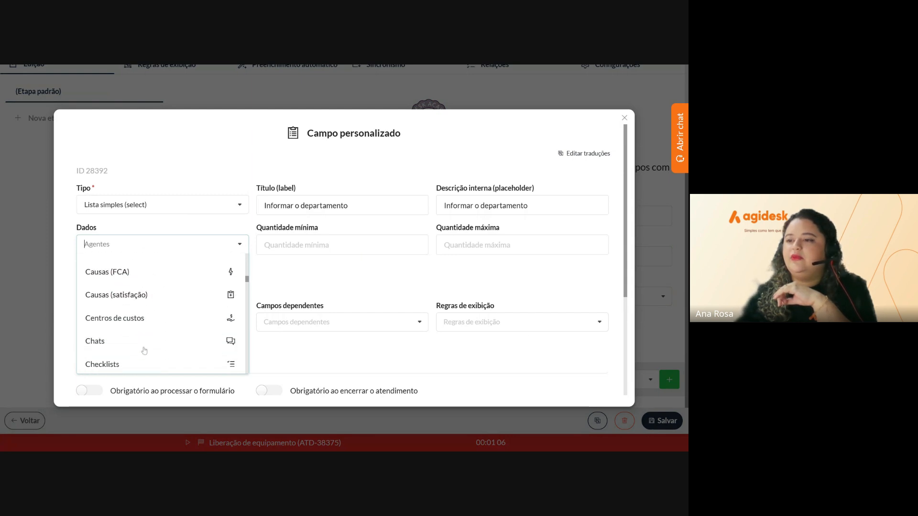
scroll(143, 351, down, 5)
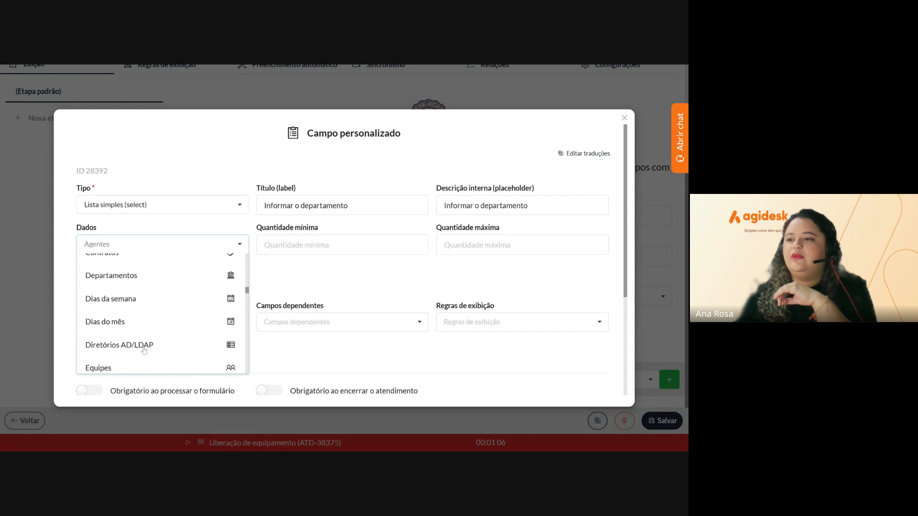
click(120, 275)
scroll(368, 335, down, 4)
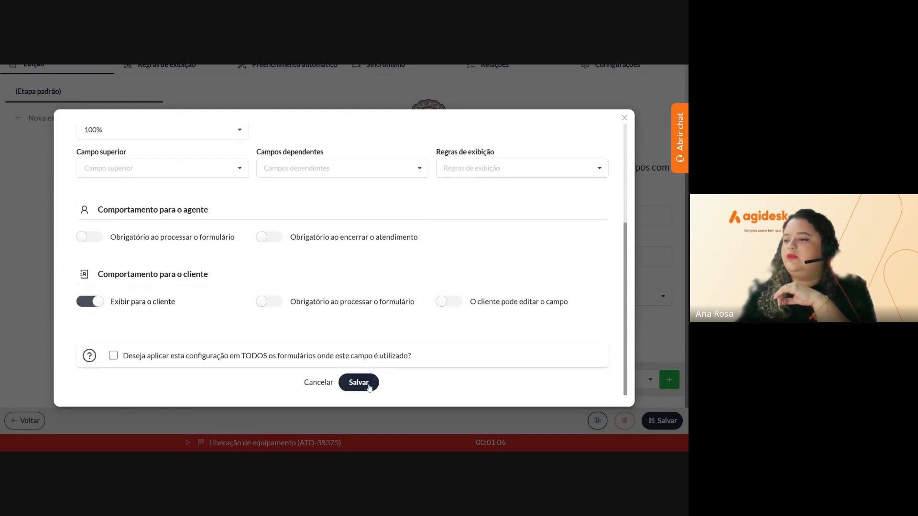
click(369, 384)
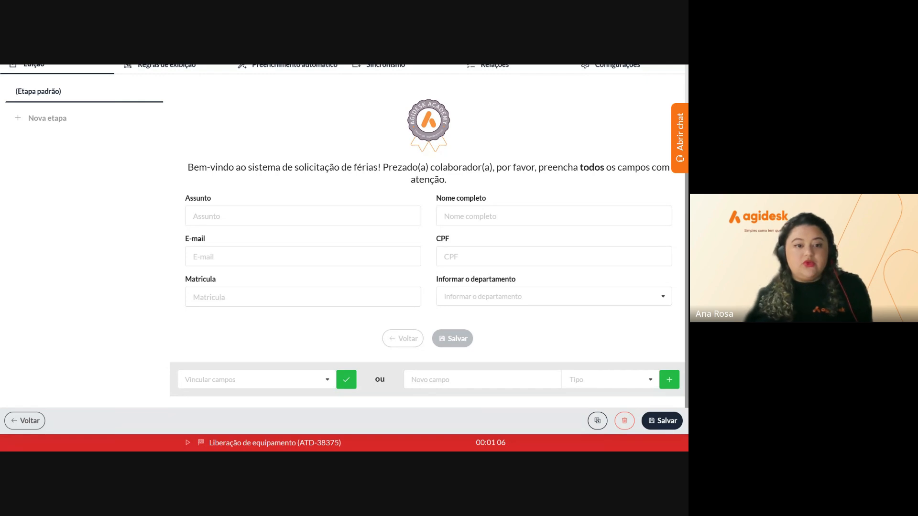
Add a CEP field as Texto curto
click(482, 380)
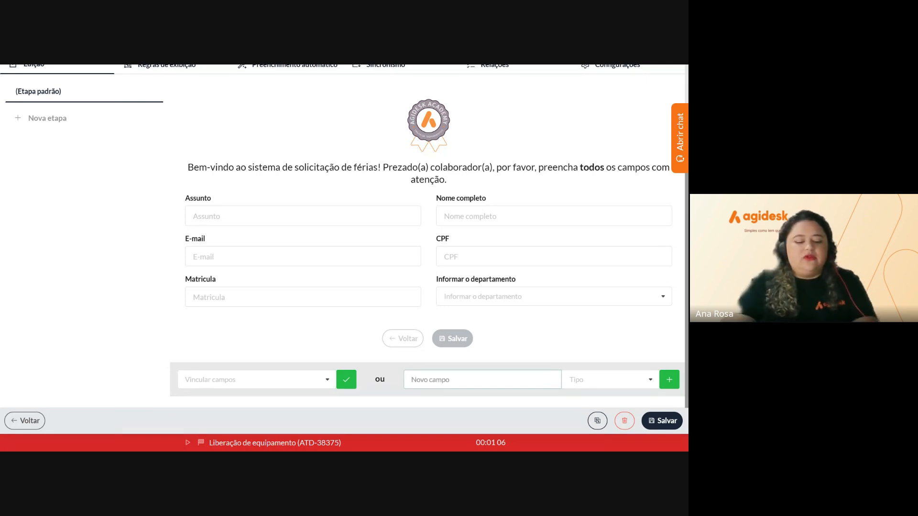
text(CEP)
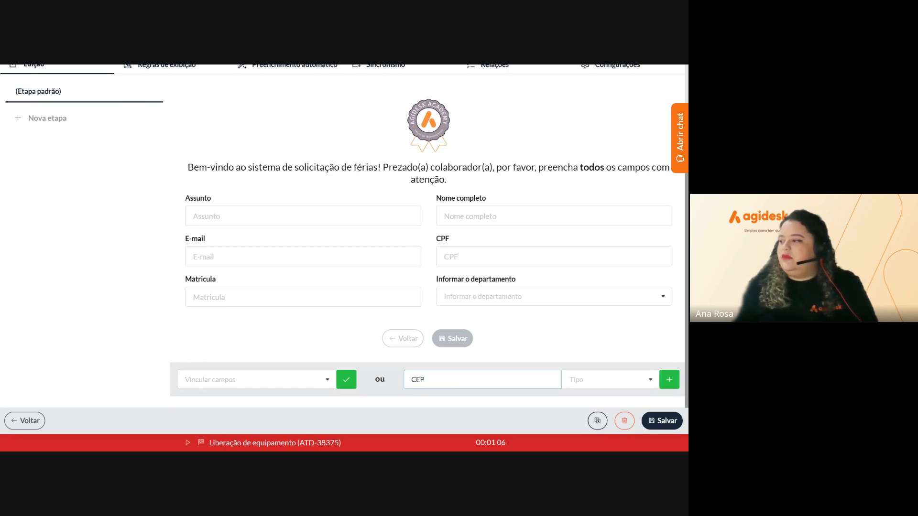
click(607, 380)
text(TEX)
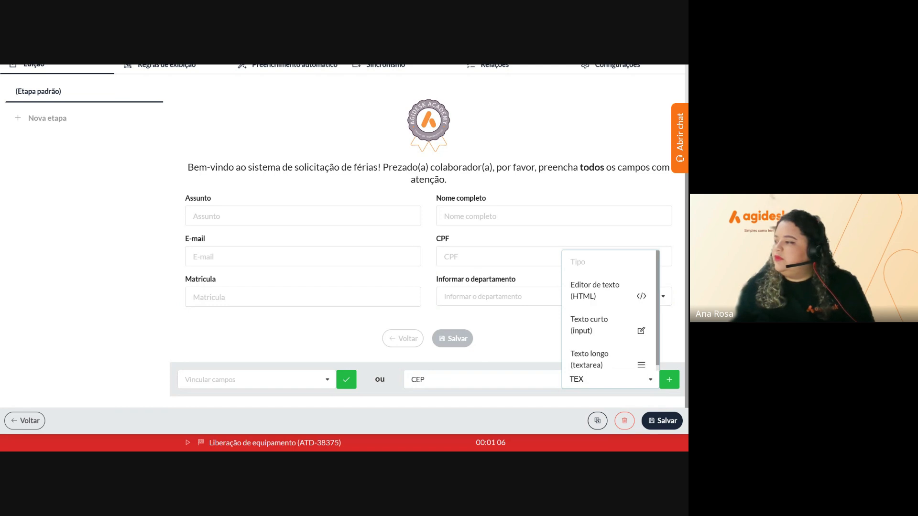
click(592, 330)
click(664, 383)
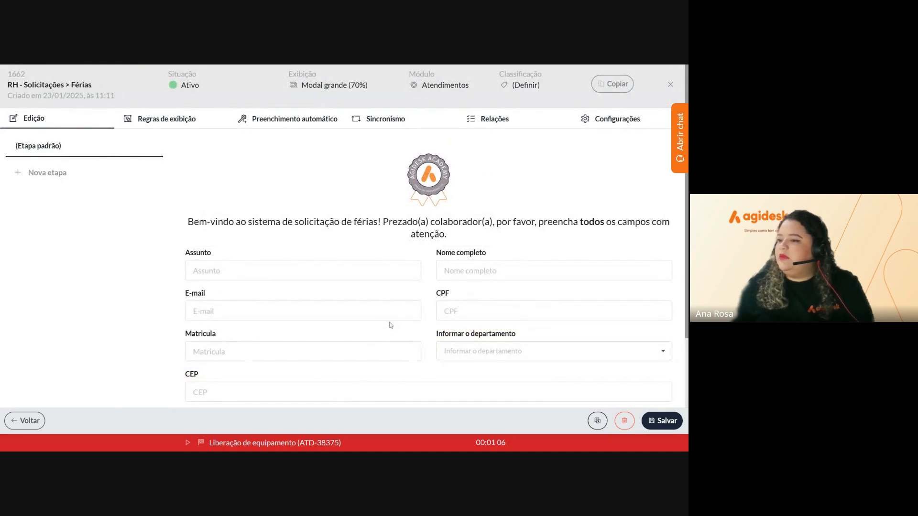
scroll(389, 325, down, 2)
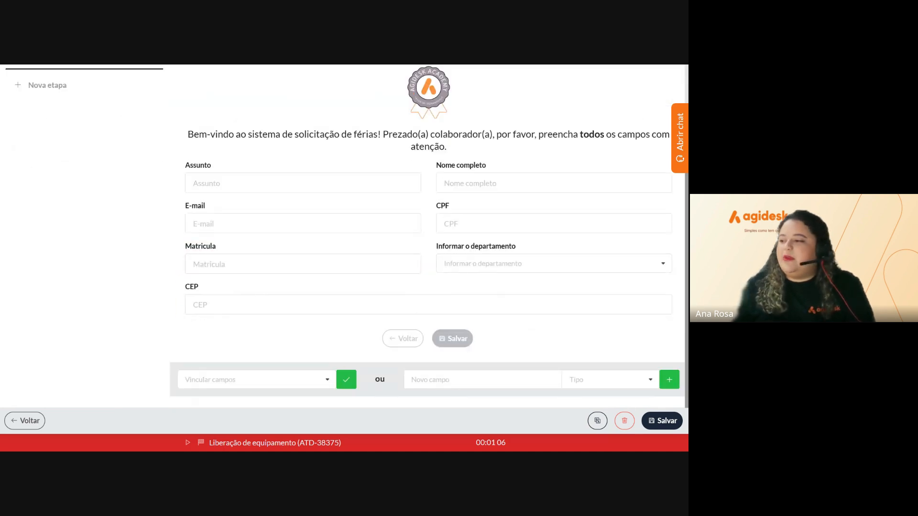
Add a Bairro field as Texto curto
click(453, 380)
text(b)
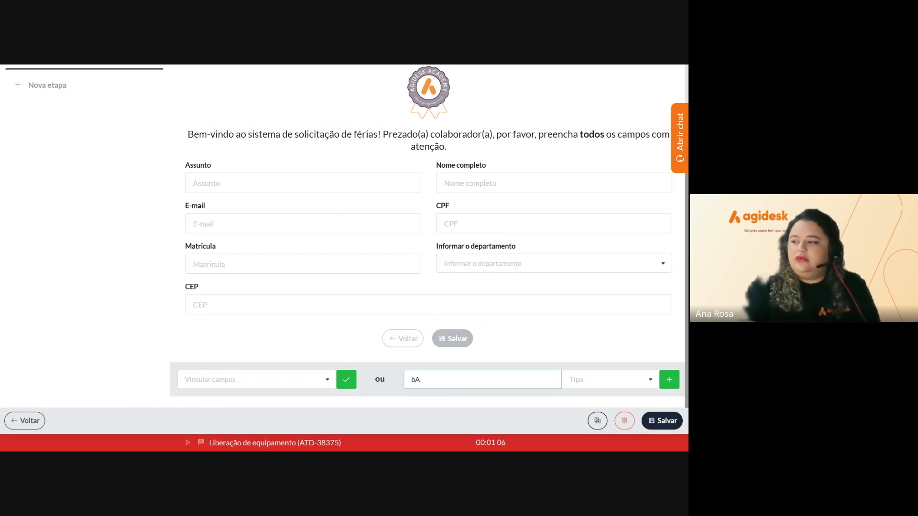
key(BackSpace)
text(Bairro)
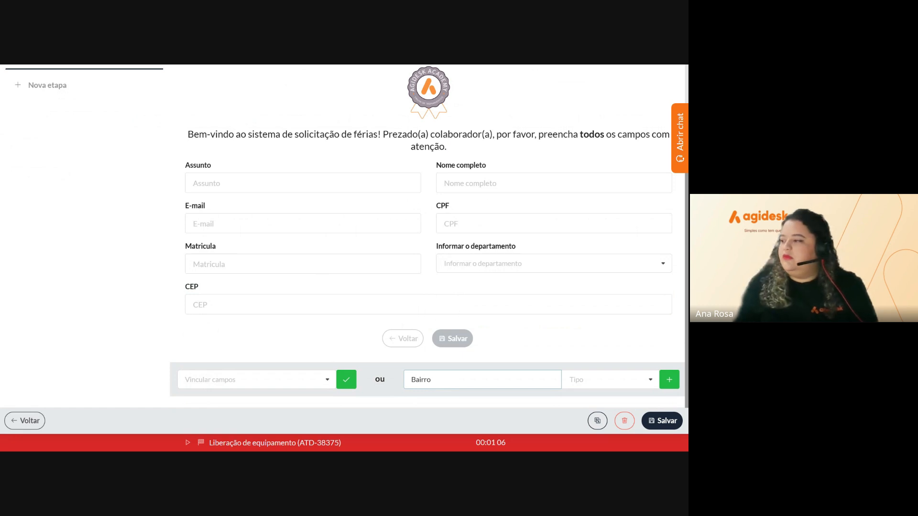
key(Tab)
text(te)
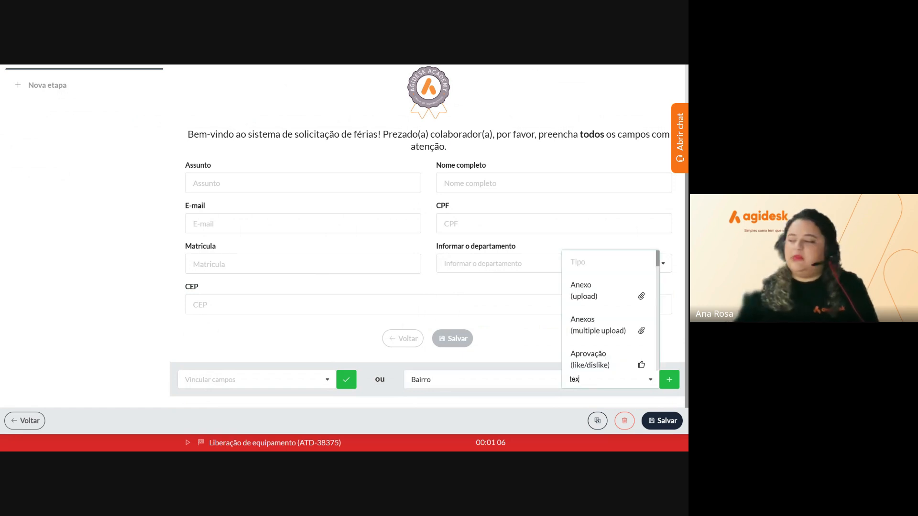
click(598, 322)
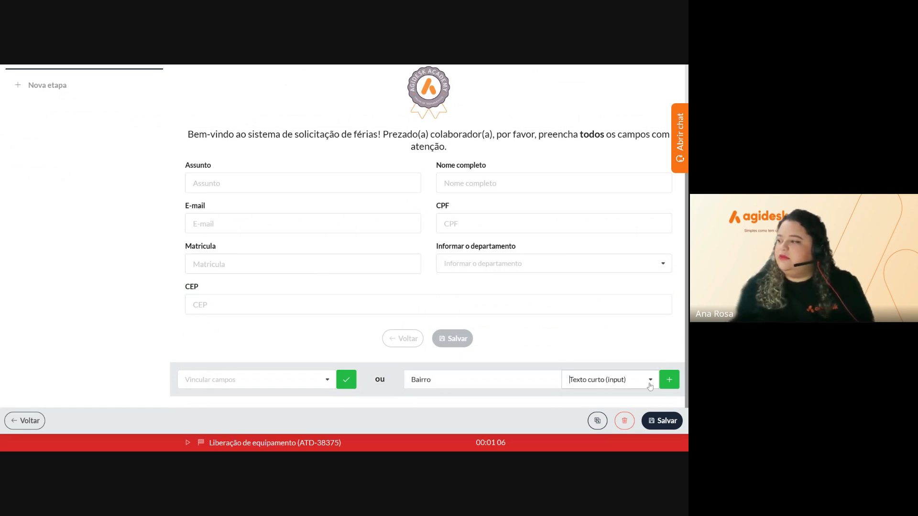
click(670, 381)
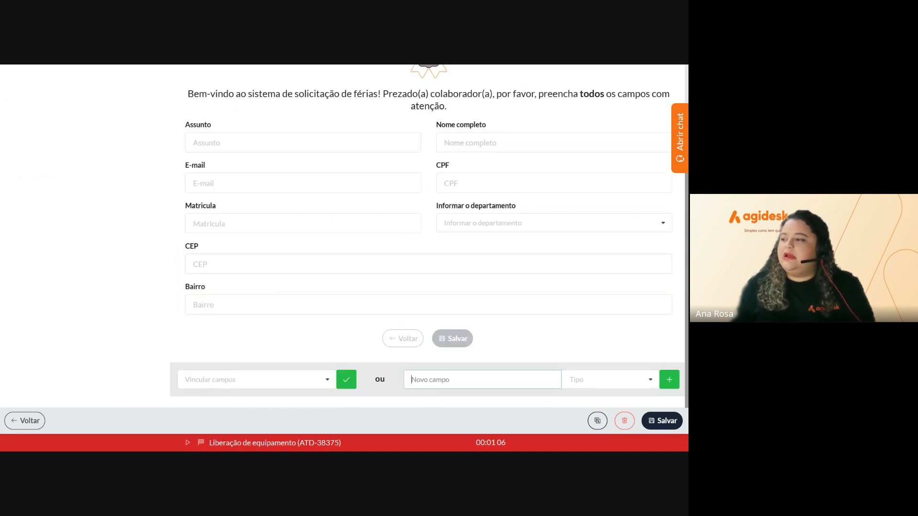
Add a Cidade field as Texto curto
text(Ci)
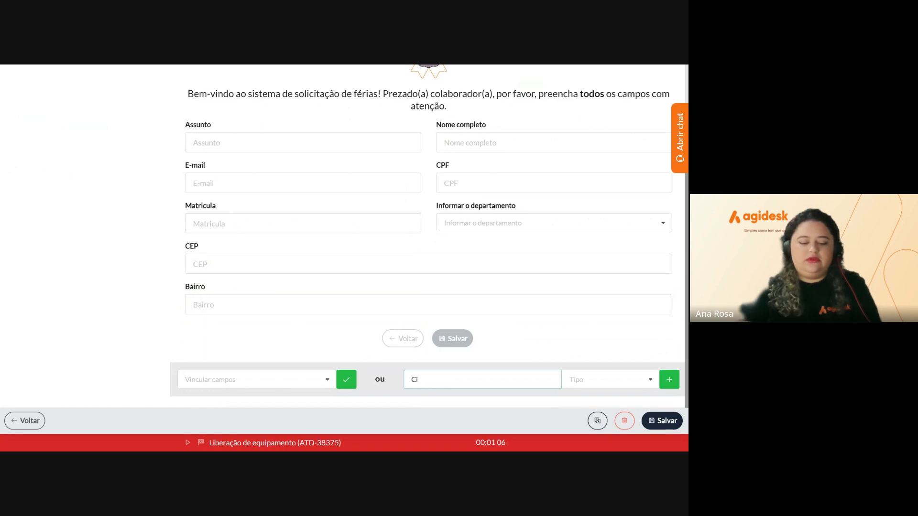
text(dade)
key(Tab)
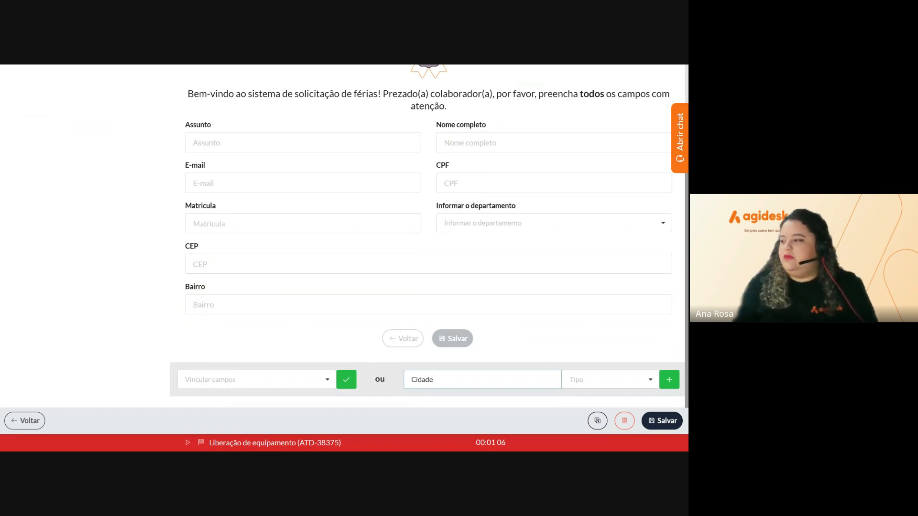
text(te)
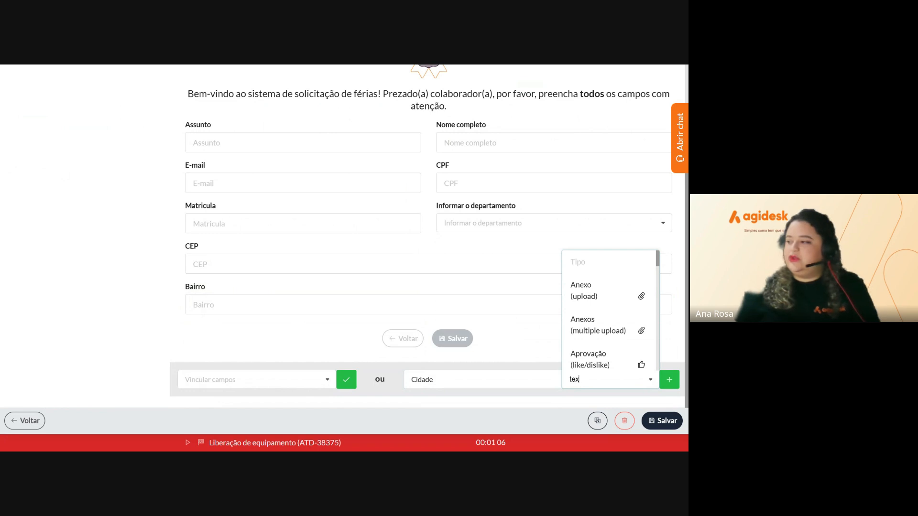
text(x)
click(612, 333)
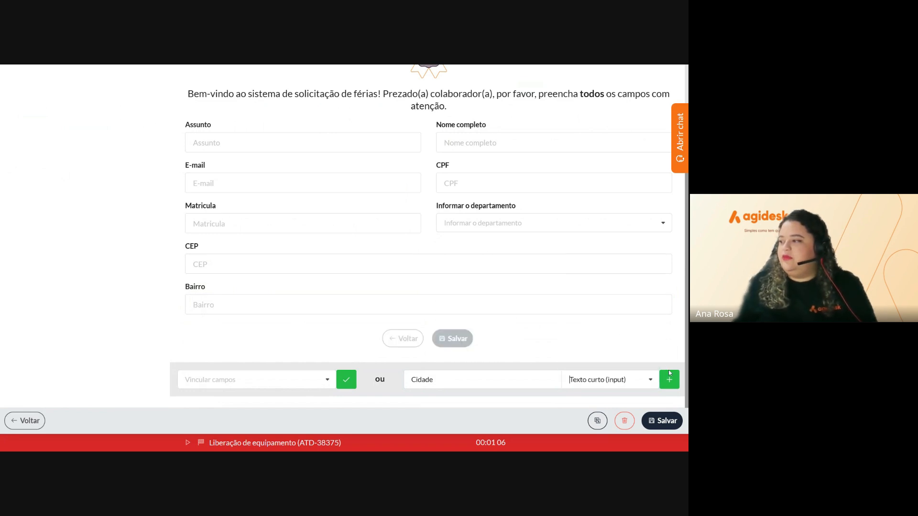
click(669, 379)
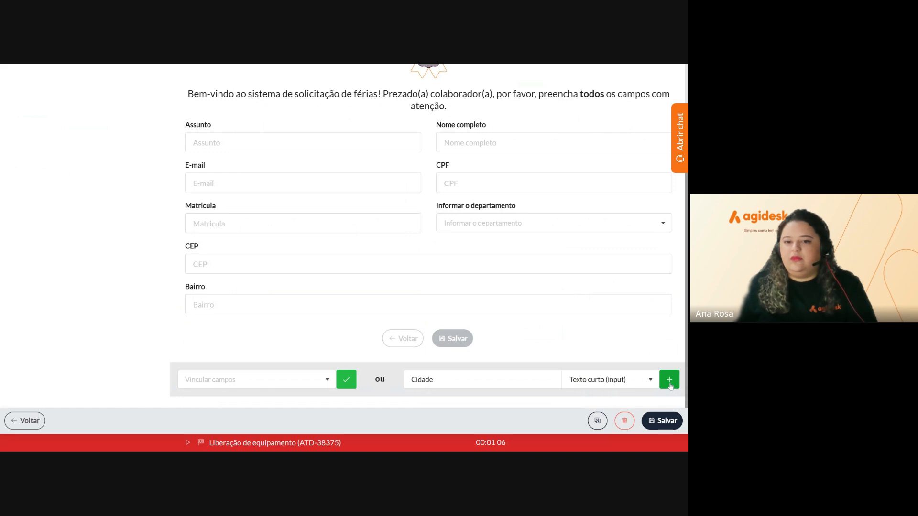
Shrink CEP, Bairro and Cidade each to 50% width
scroll(235, 382, down, 4)
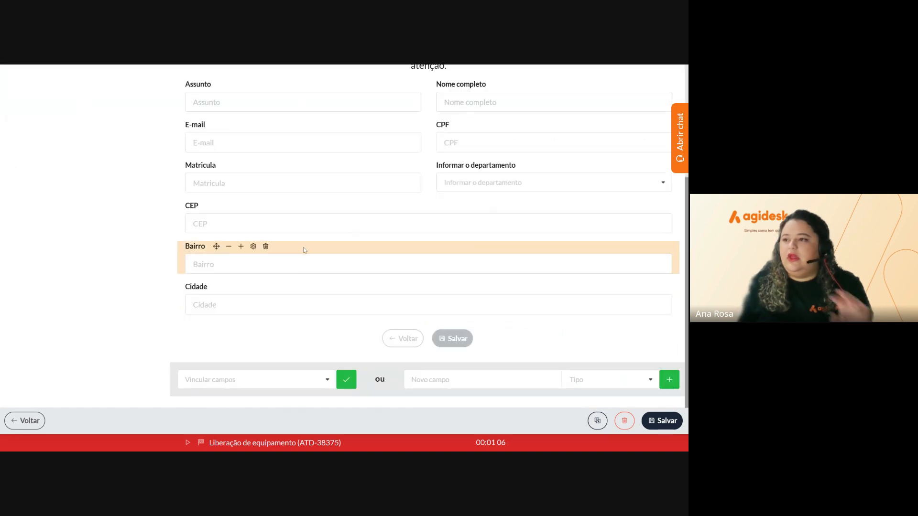
click(221, 206)
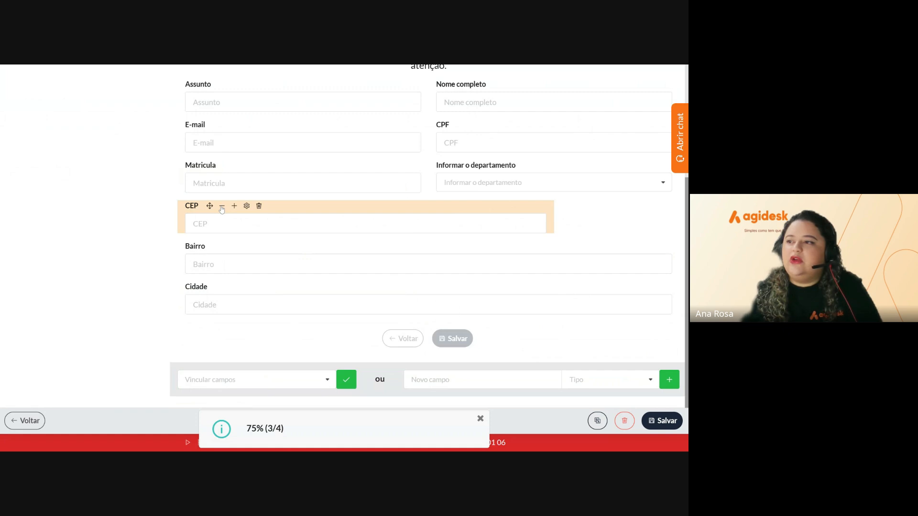
click(222, 206)
click(221, 206)
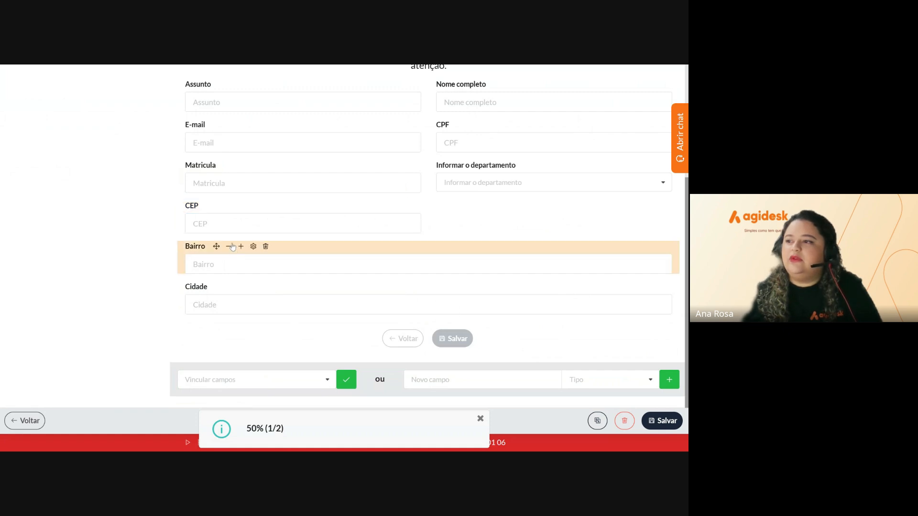
click(230, 247)
click(230, 246)
click(231, 246)
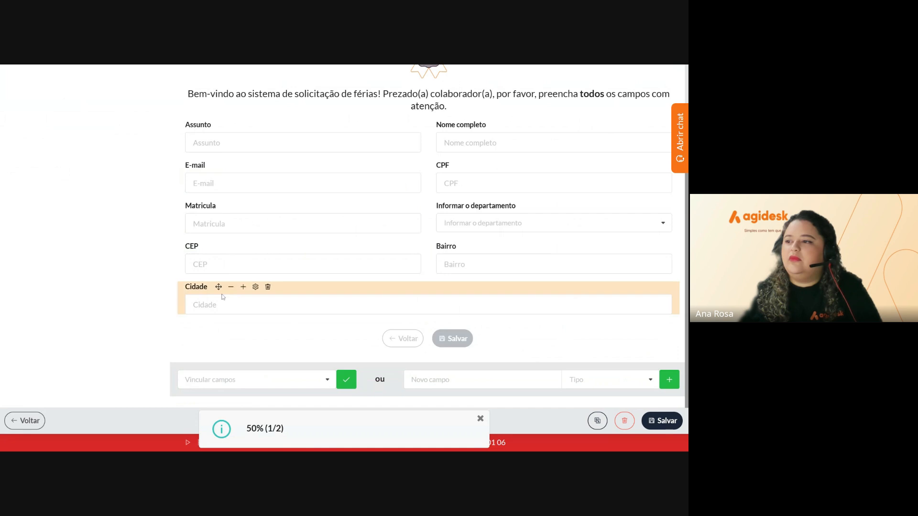
click(231, 287)
click(230, 287)
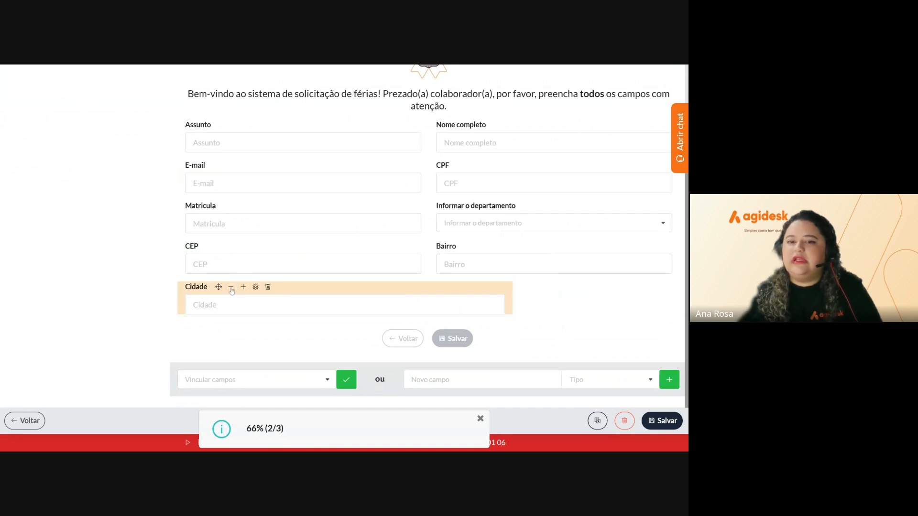
click(231, 286)
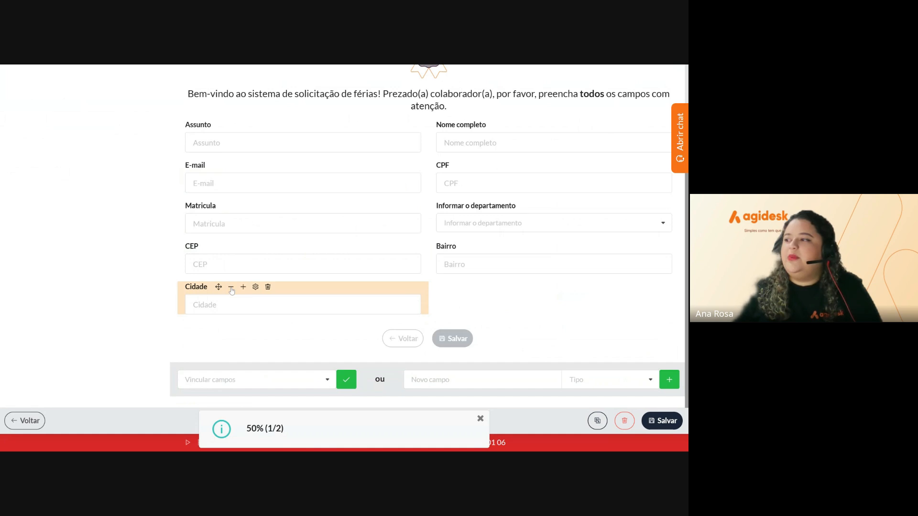
Add a Texto curto 'Rua' field and shrink it to 50% beside Cidade
click(459, 379)
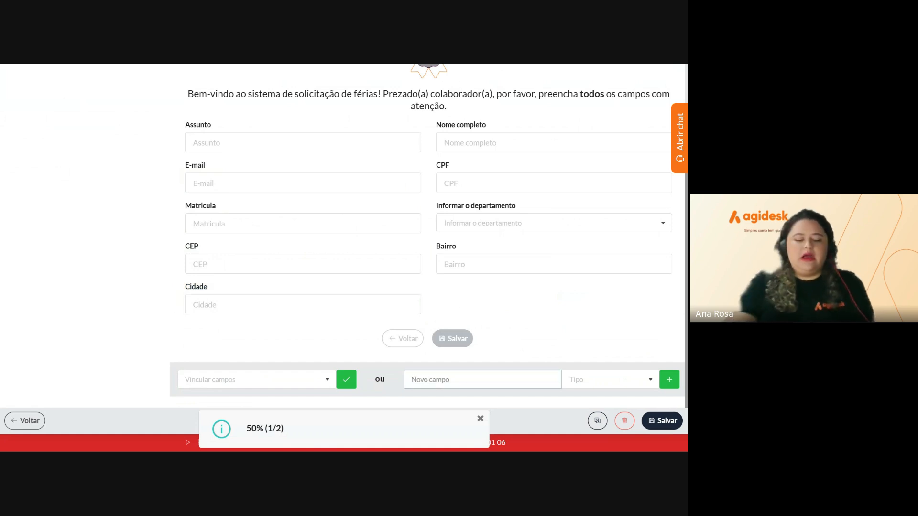
text(Rua)
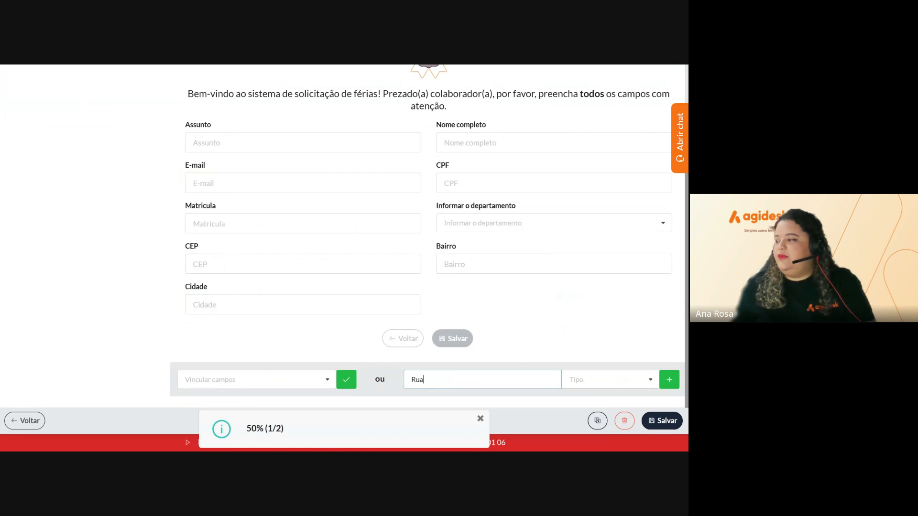
key(Tab)
text(te)
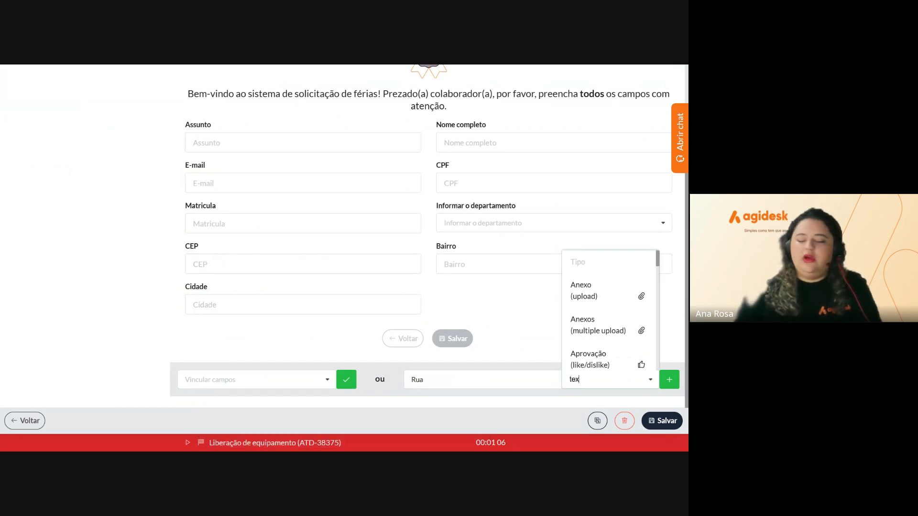
text(x)
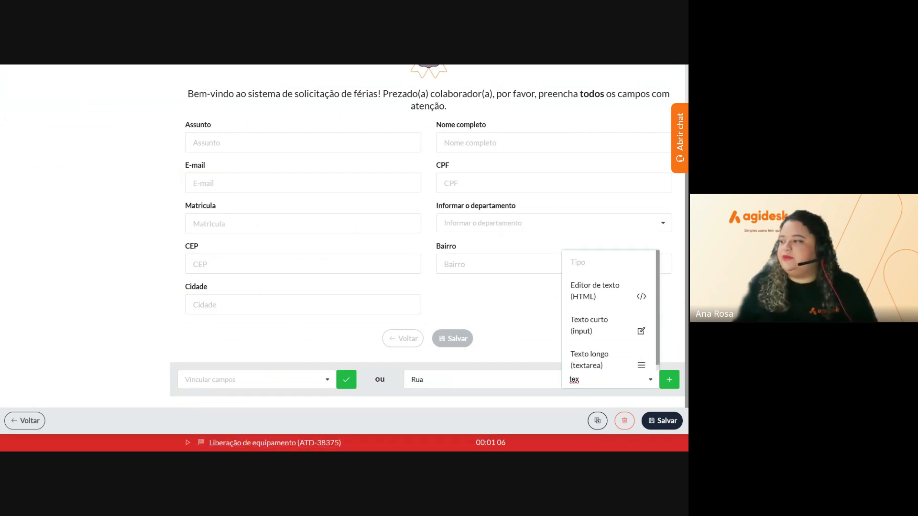
click(619, 331)
click(669, 380)
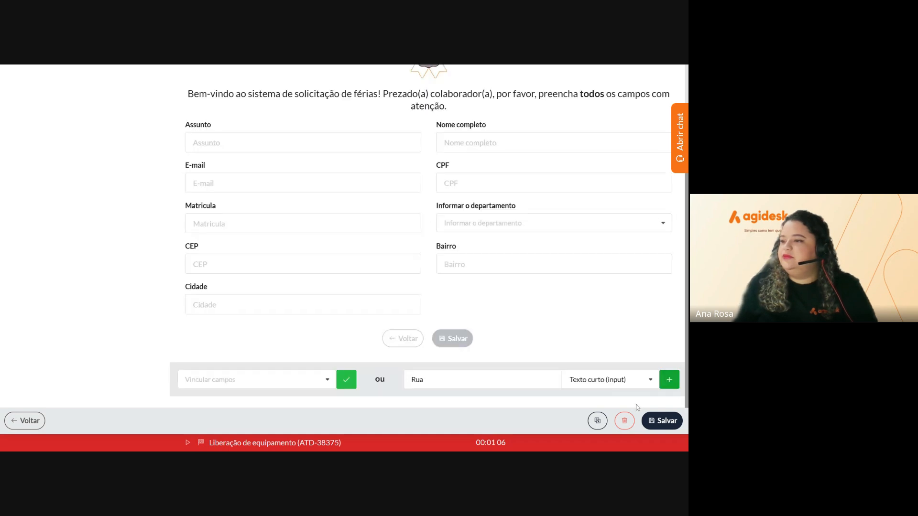
scroll(514, 363, down, 4)
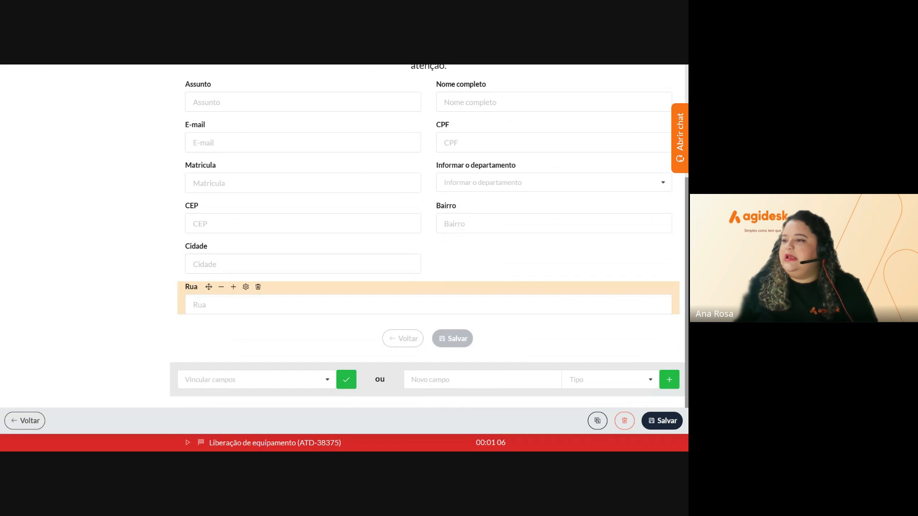
click(221, 286)
click(221, 287)
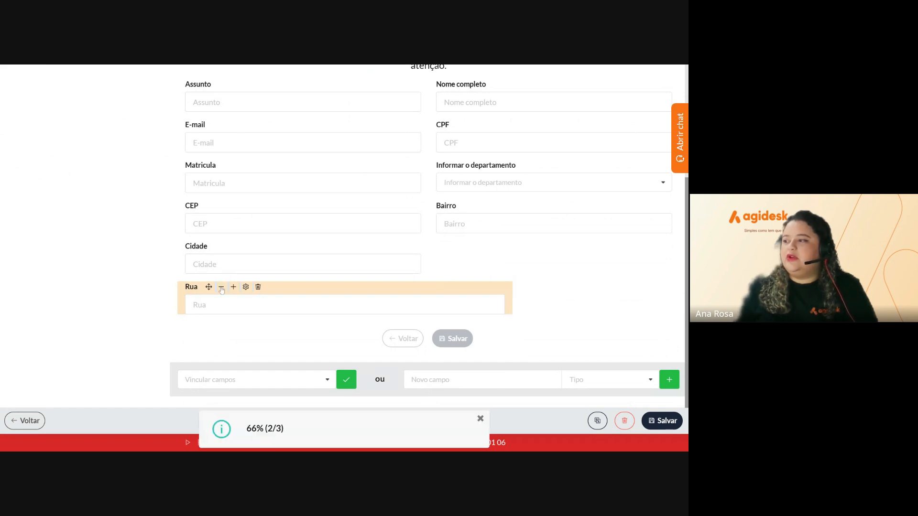
click(221, 287)
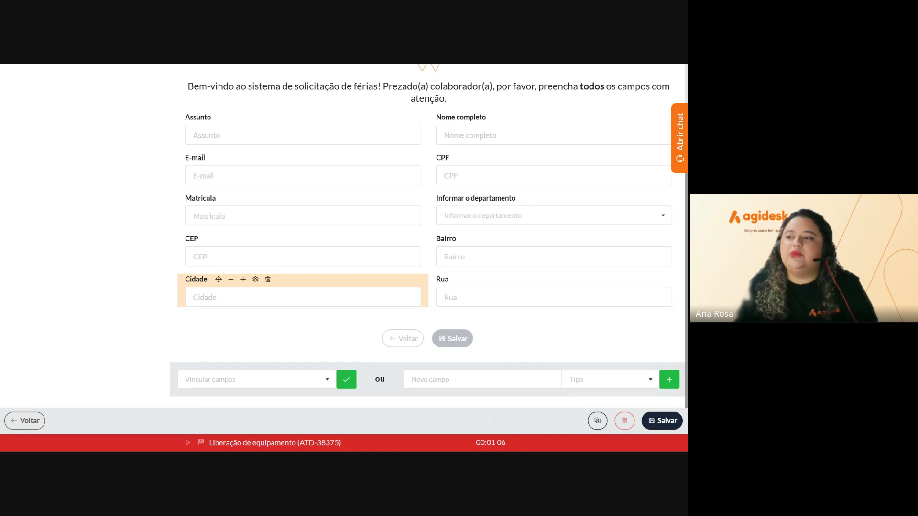
mouse_move(236, 241)
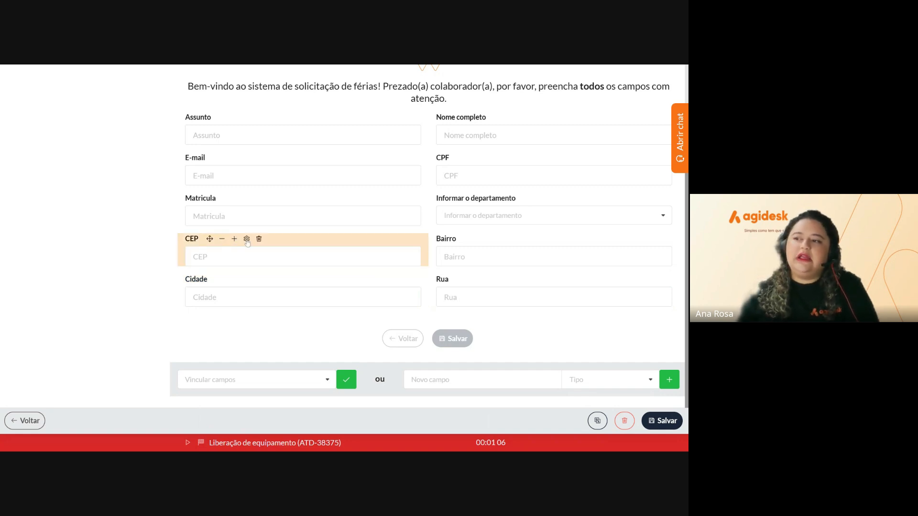
Enable both 'Obrigatório ao processar o formulário' toggles on CEP and save
click(247, 239)
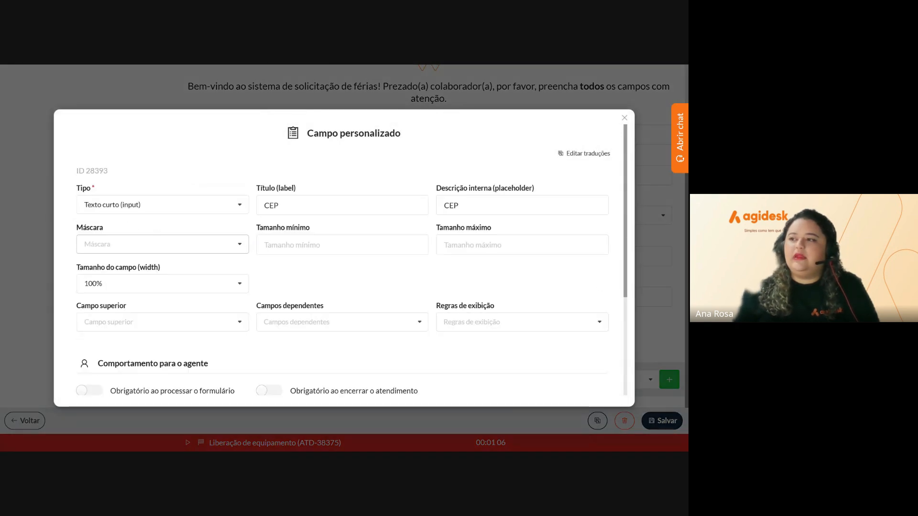
scroll(344, 258, down, 3)
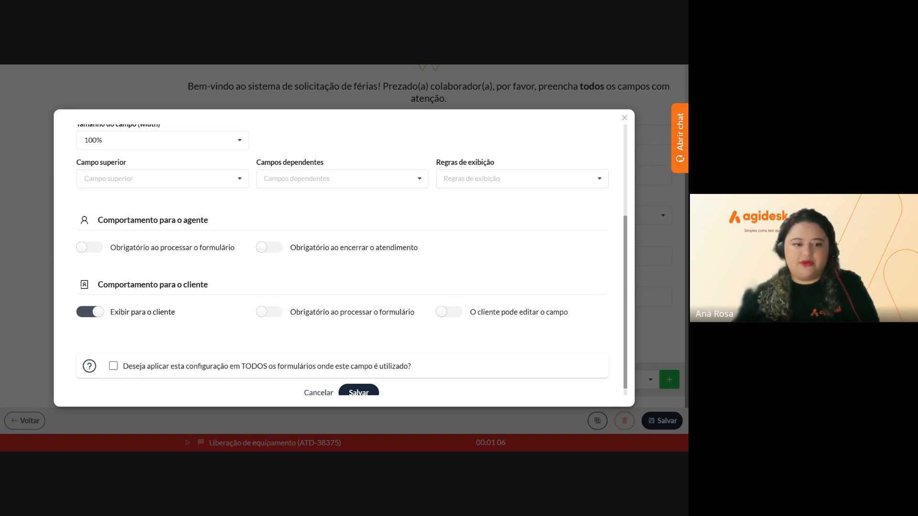
click(90, 248)
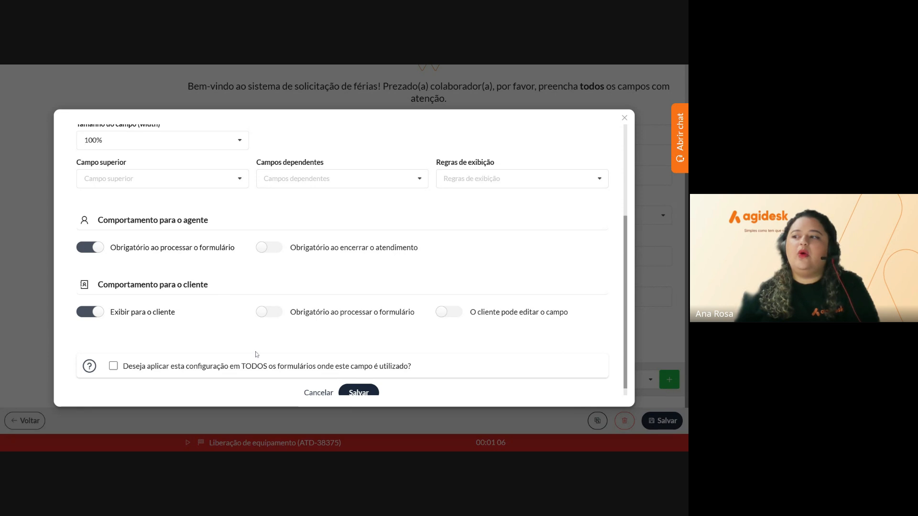
click(277, 313)
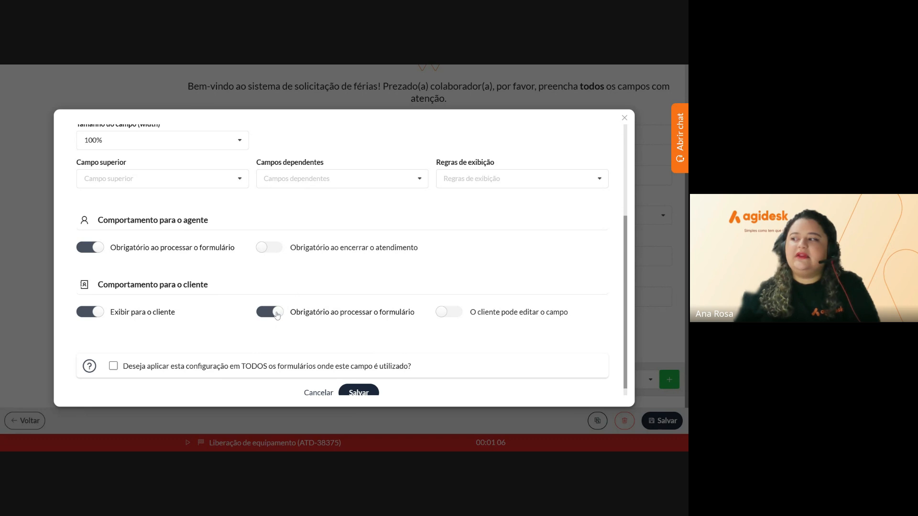
scroll(294, 329, down, 1)
click(358, 383)
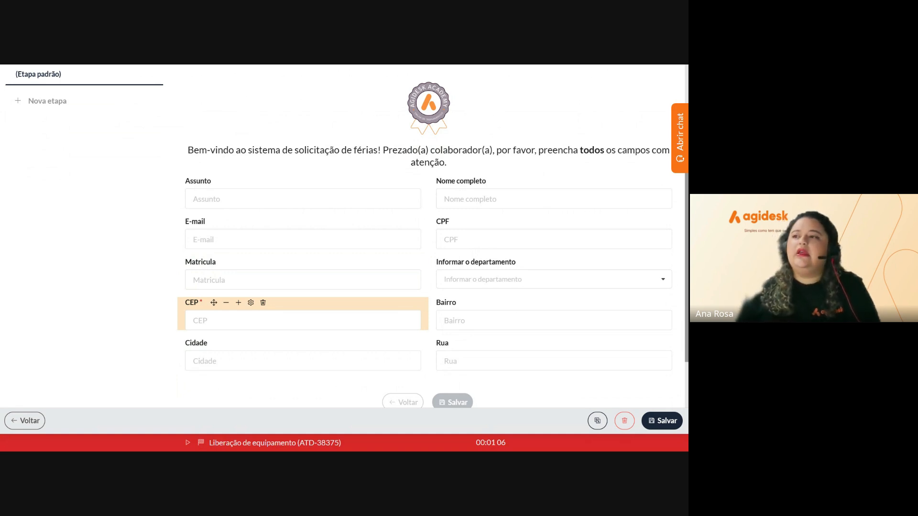
Enable the client 'Obrigatório ao processar o formulário' toggle on Assunto and save
mouse_move(224, 182)
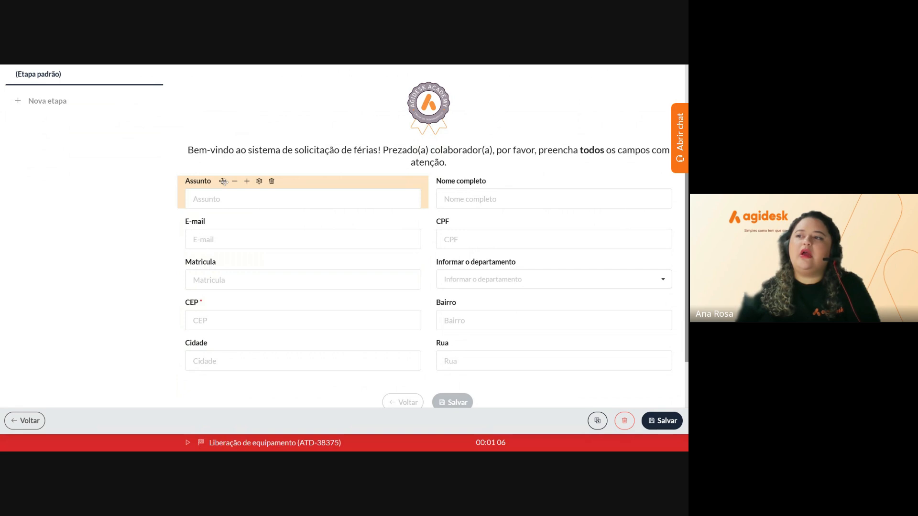
click(259, 181)
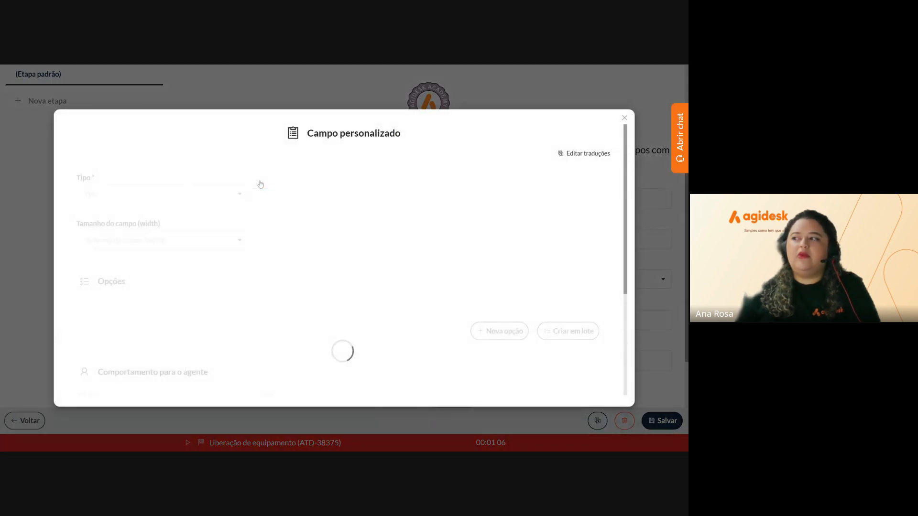
scroll(284, 353, down, 2)
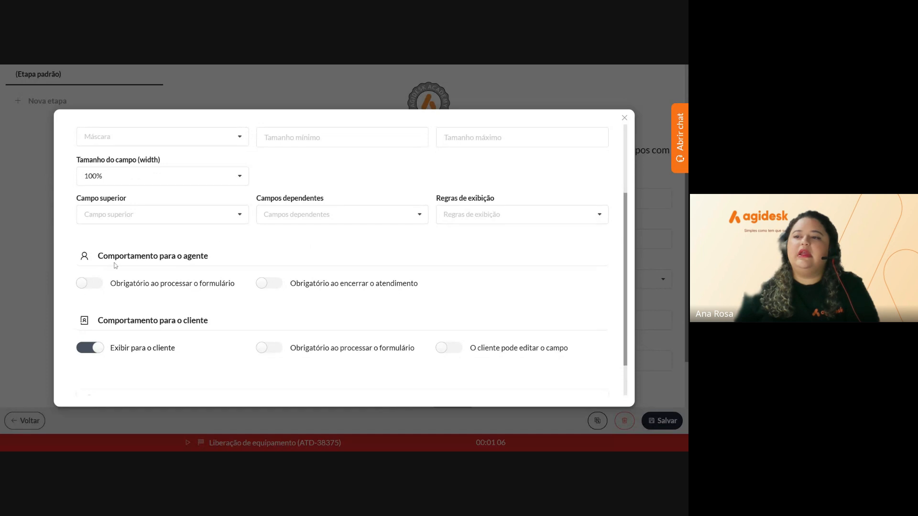
click(268, 348)
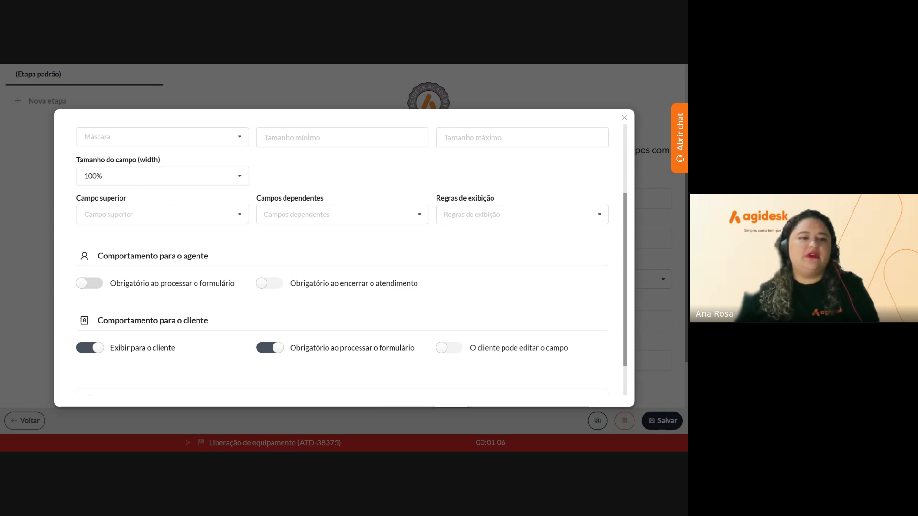
scroll(364, 389, down, 1)
click(360, 382)
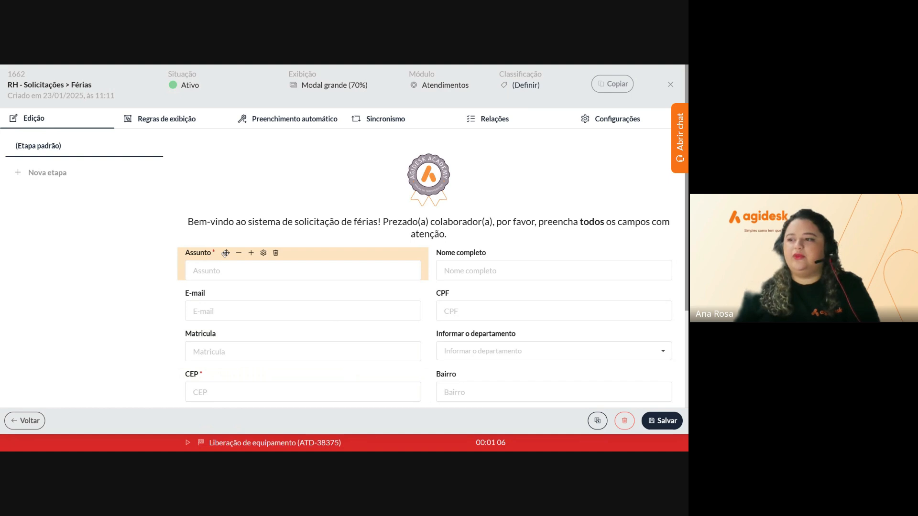
Turn on E-mail's agent and client 'Obrigatório ao processar o formulário' toggles and save
scroll(225, 254, down, 2)
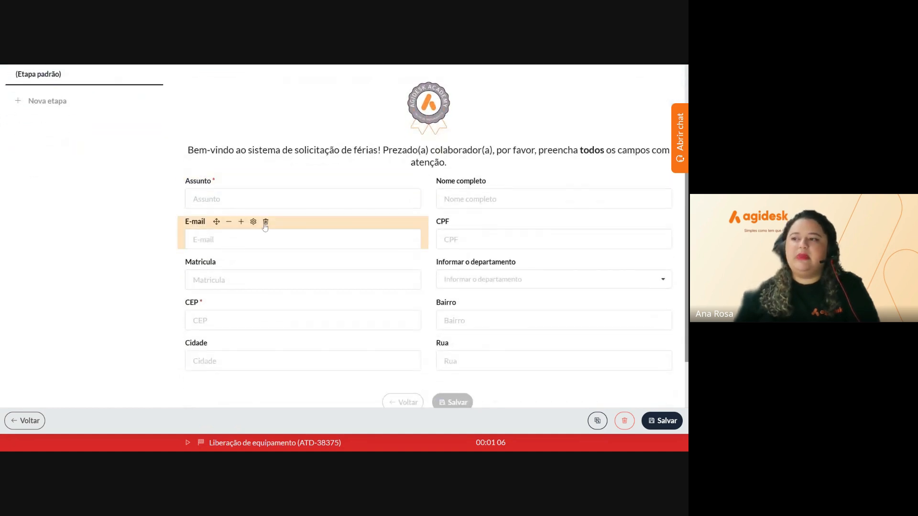
click(253, 222)
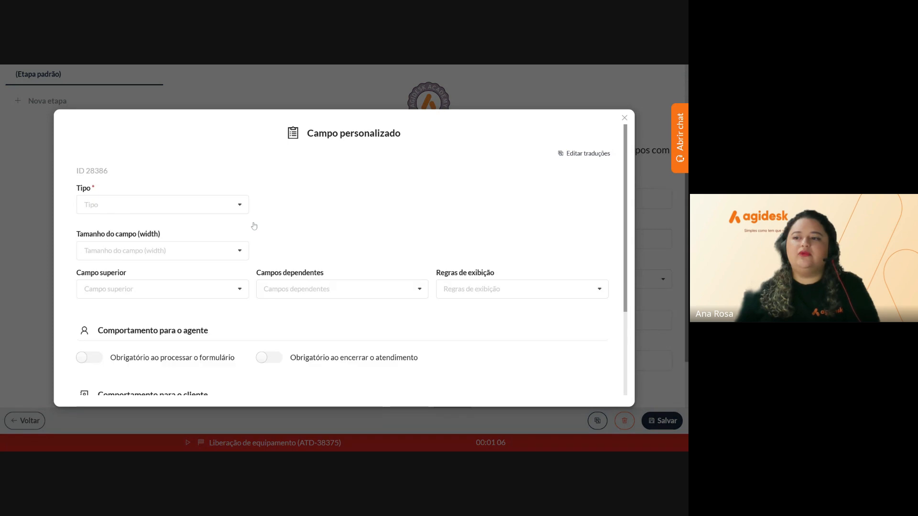
scroll(254, 225, down, 3)
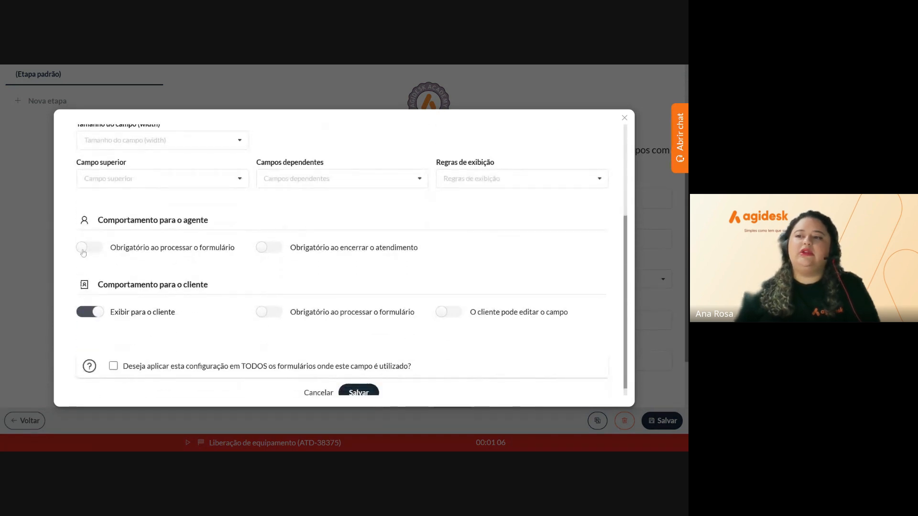
click(86, 249)
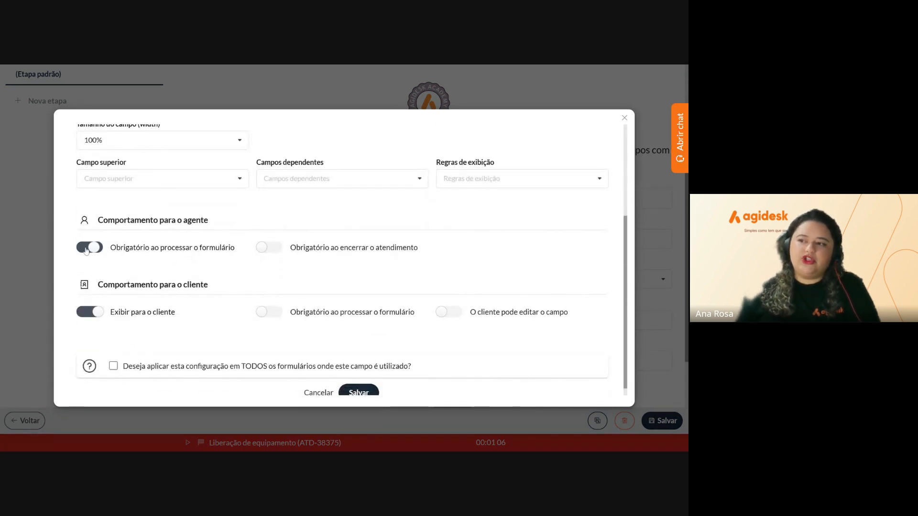
click(269, 312)
scroll(356, 385, down, 1)
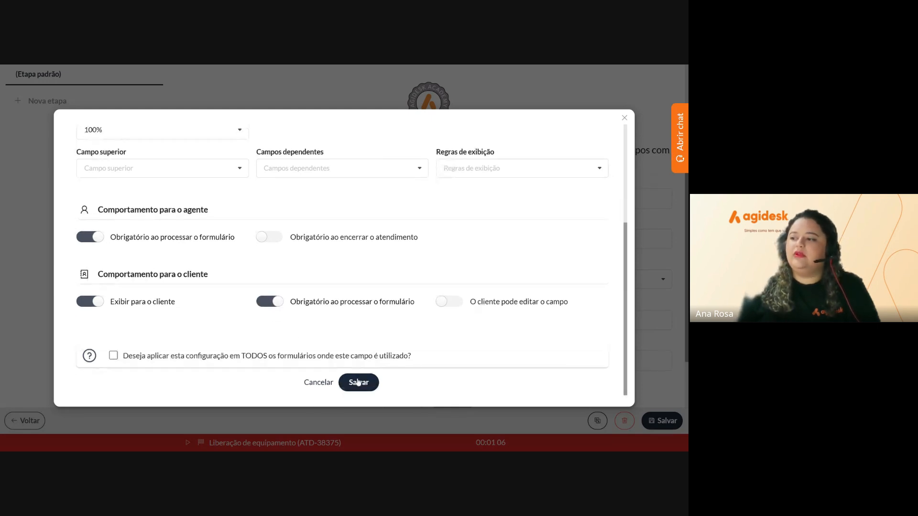
click(357, 382)
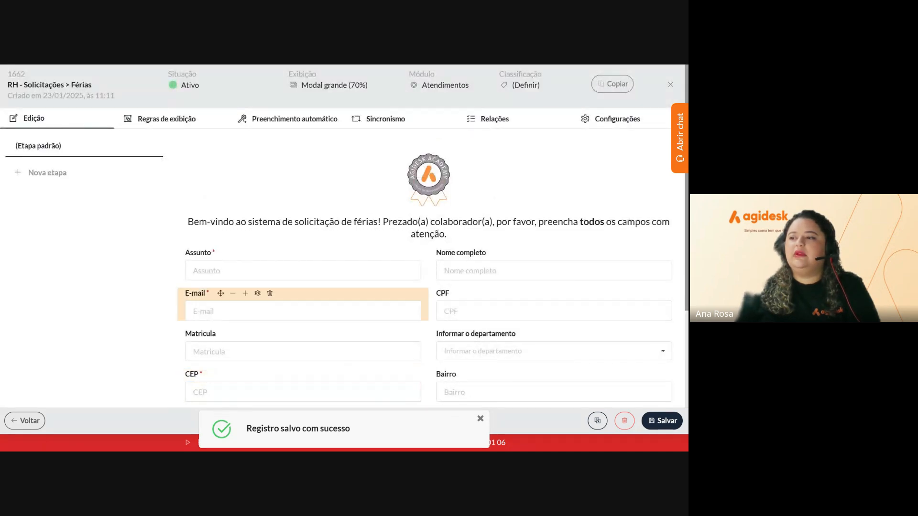
scroll(303, 309, down, 2)
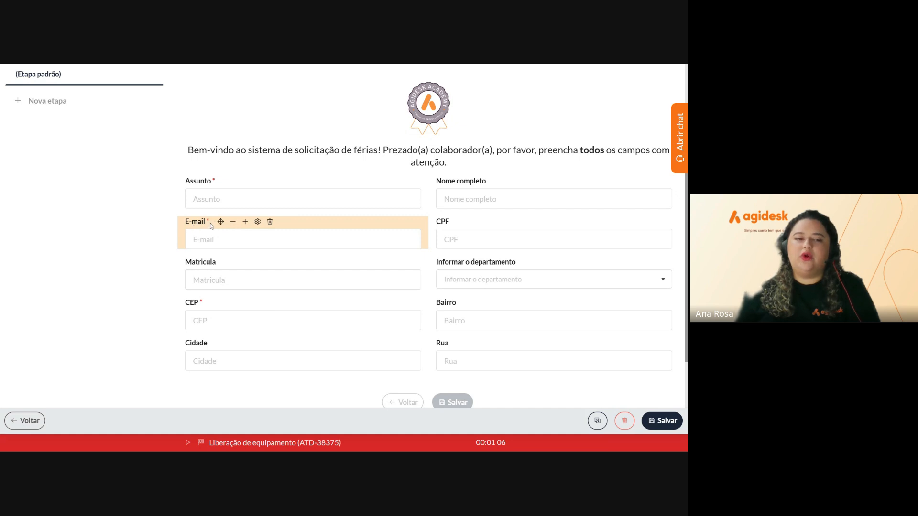
In the E-mail field settings, tick 'apply this configuration to ALL forms' and save
click(257, 222)
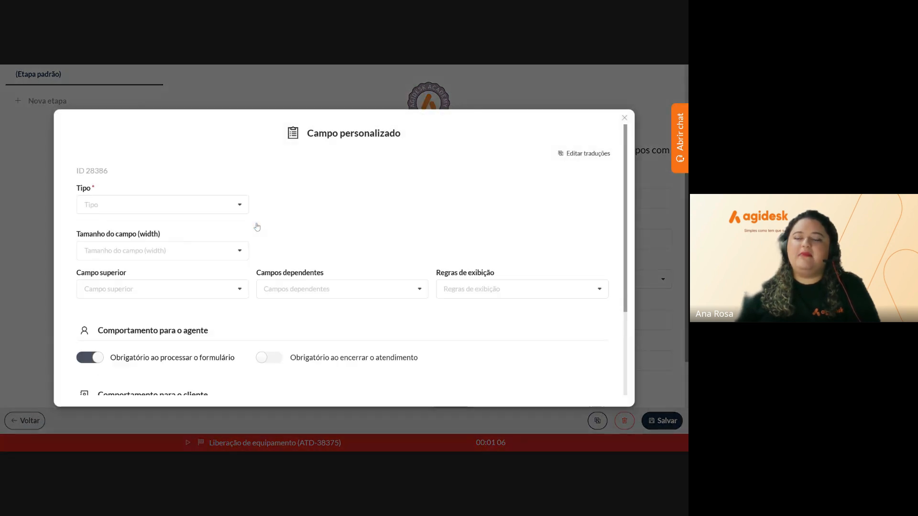
scroll(177, 323, down, 3)
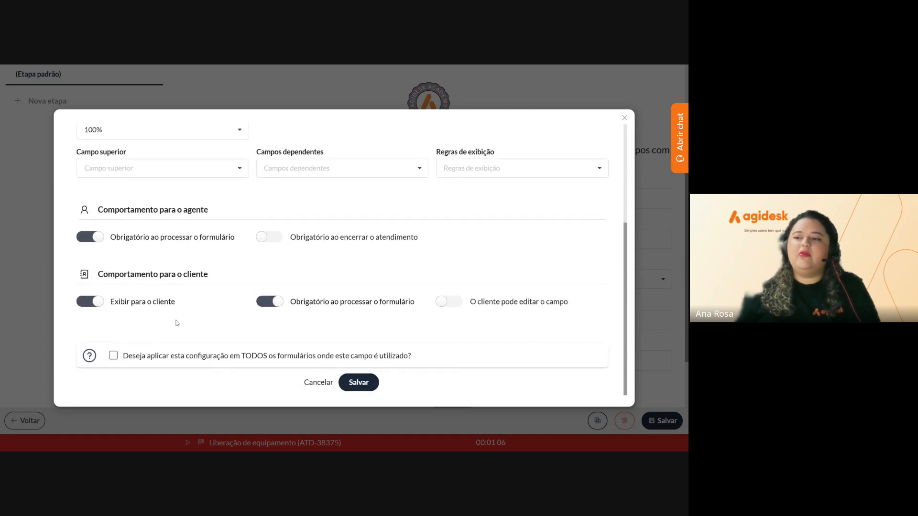
drag(132, 356, 388, 356)
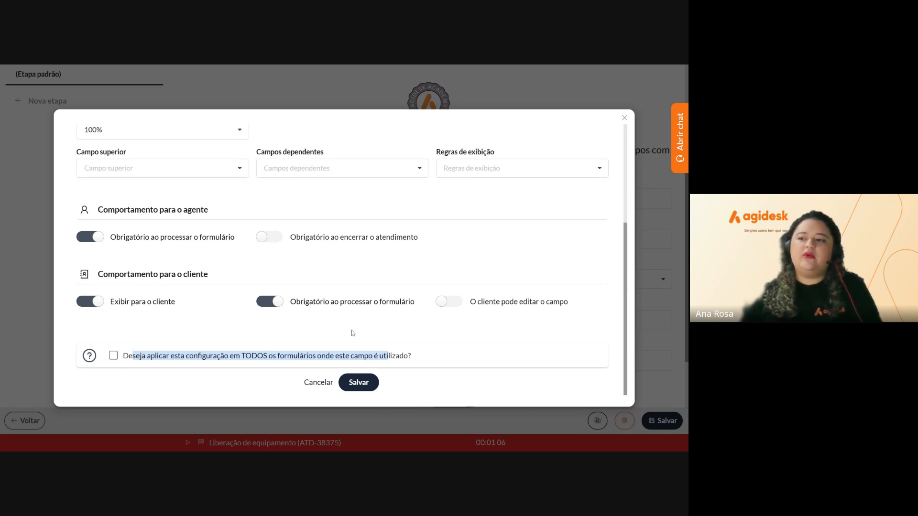
click(114, 357)
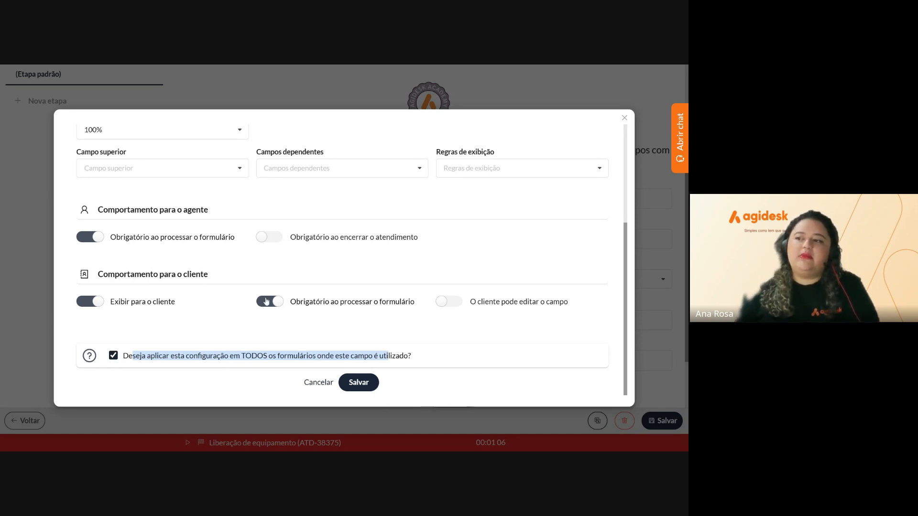
scroll(275, 304, up, 3)
scroll(275, 303, up, 1)
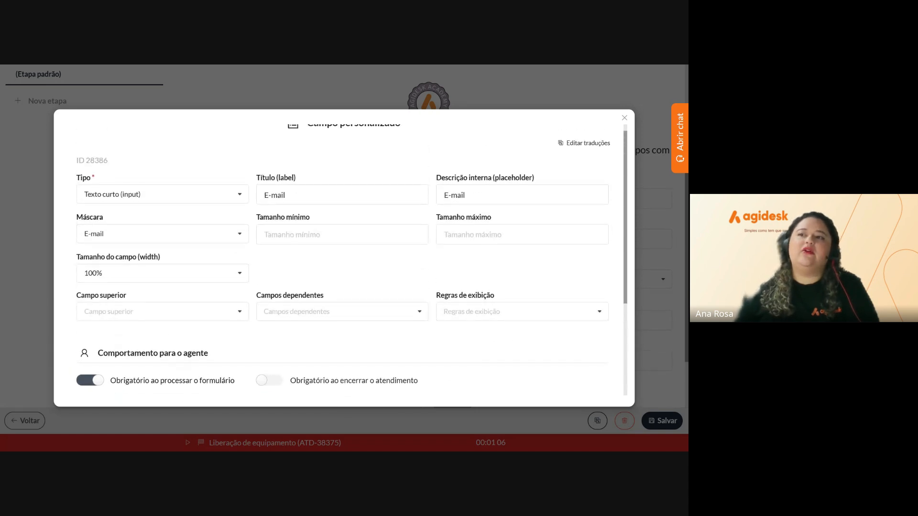
scroll(231, 286, down, 3)
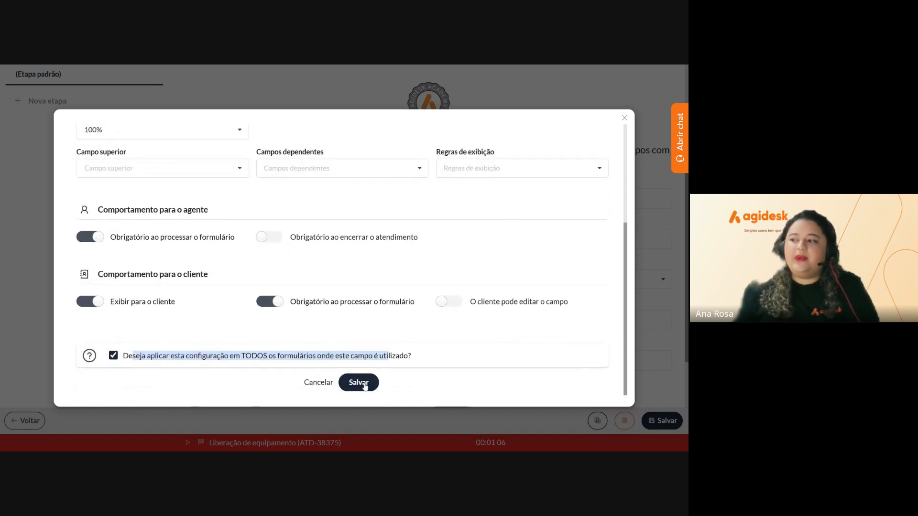
click(364, 383)
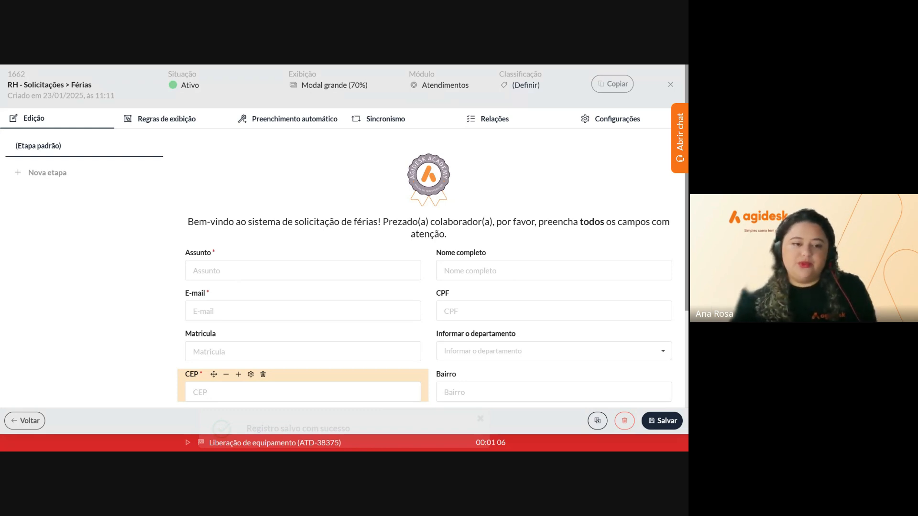
Add a new 'Período de férias' field of type Cabeçalho (header) to the form
scroll(385, 371, down, 3)
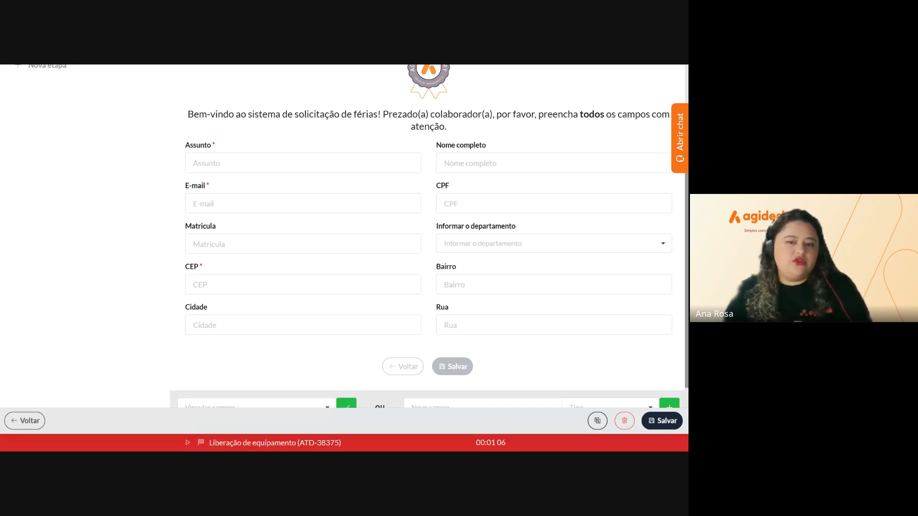
scroll(424, 369, down, 1)
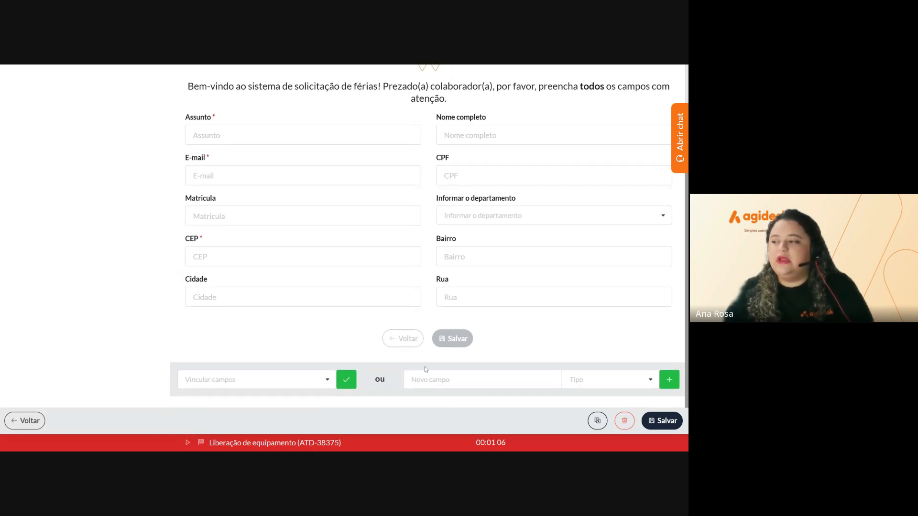
click(430, 379)
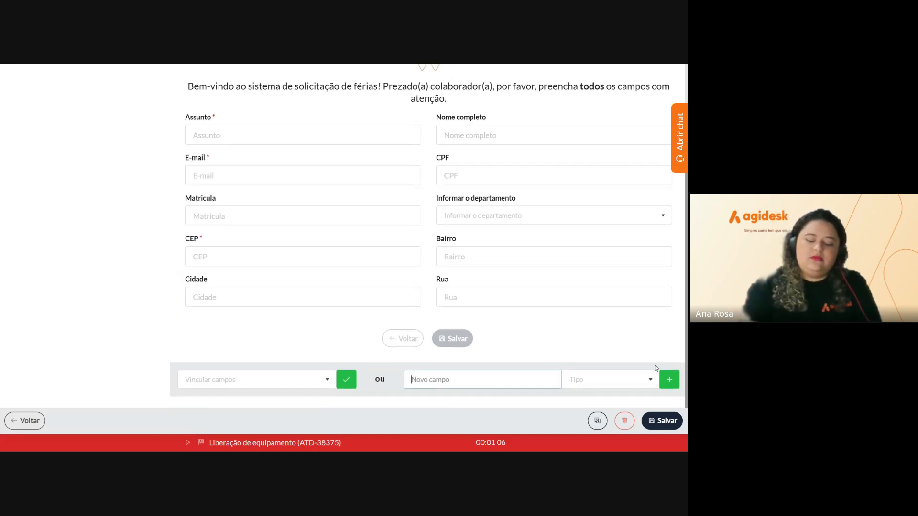
text(Peri)
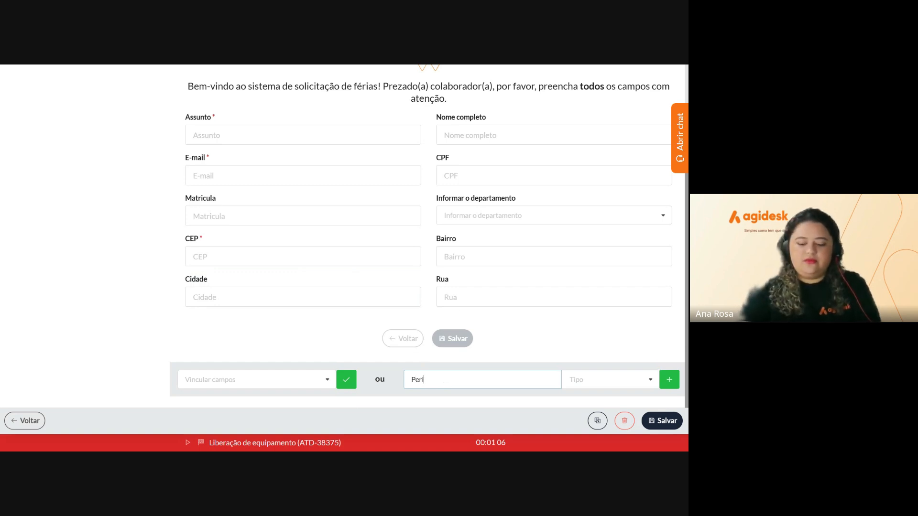
text(i)
text(odo de f)
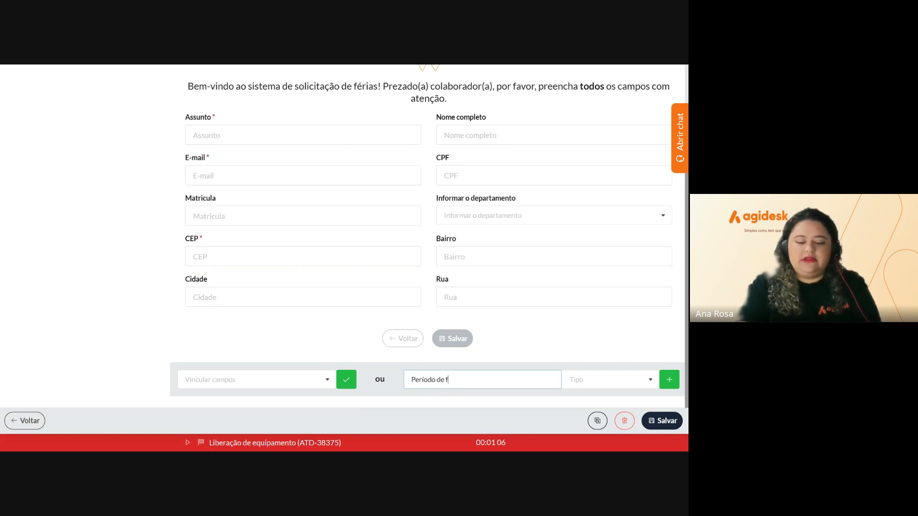
text(érias)
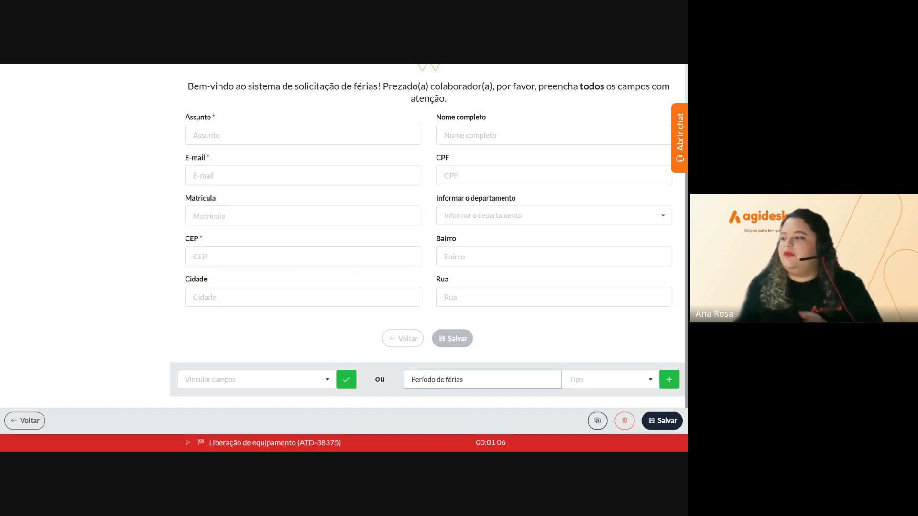
click(597, 380)
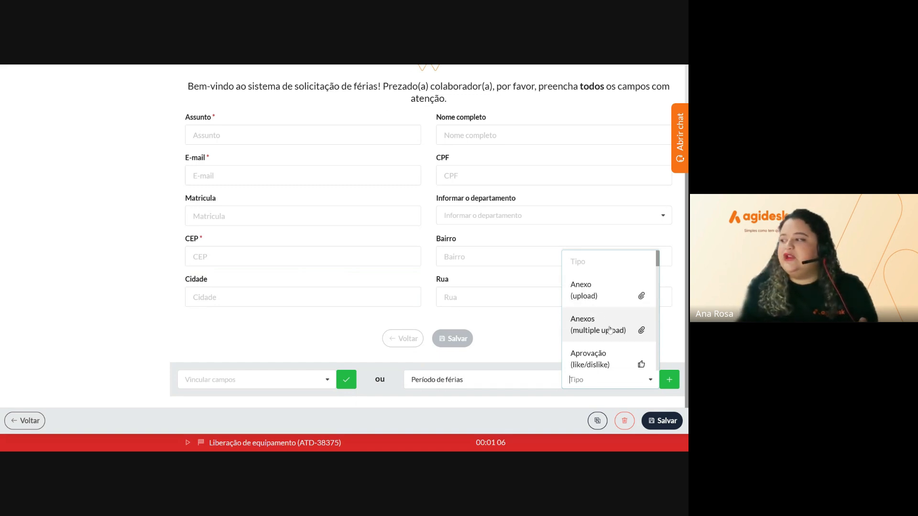
scroll(609, 329, down, 2)
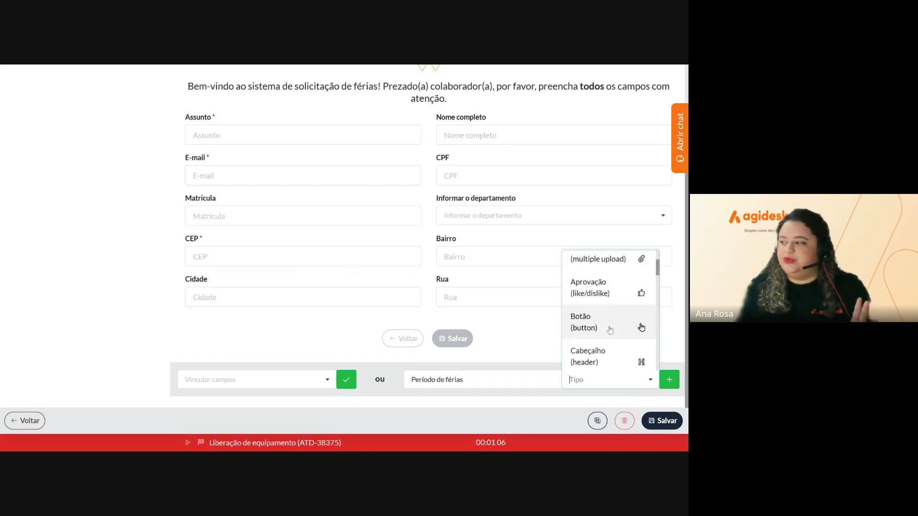
click(613, 357)
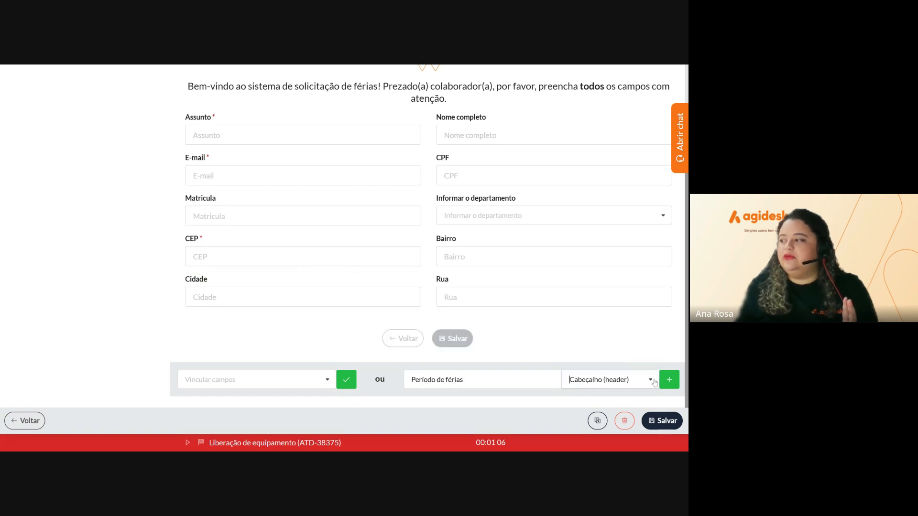
click(667, 384)
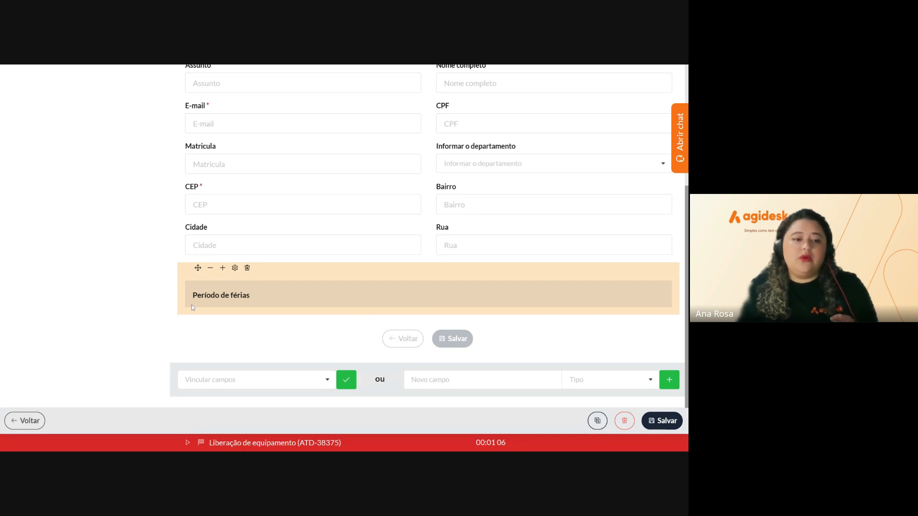
Change the Período de férias field's type to Separador and save it
click(235, 268)
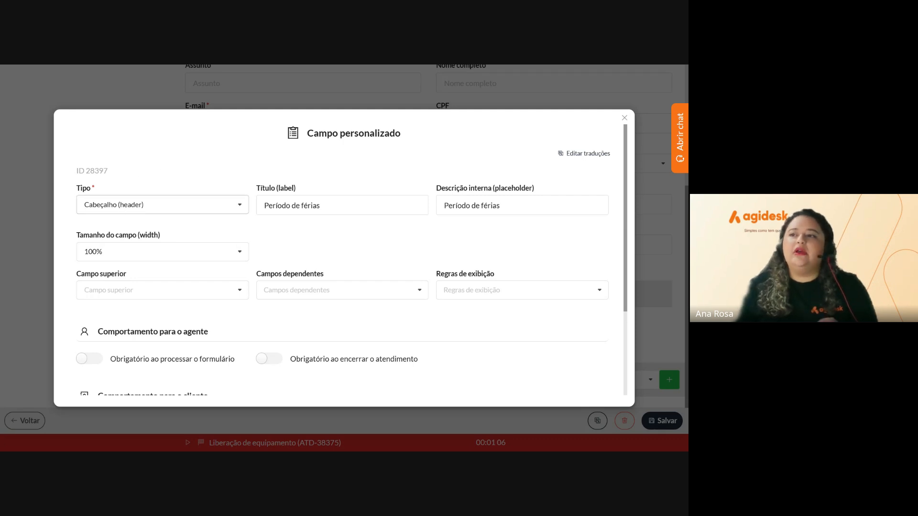
click(239, 204)
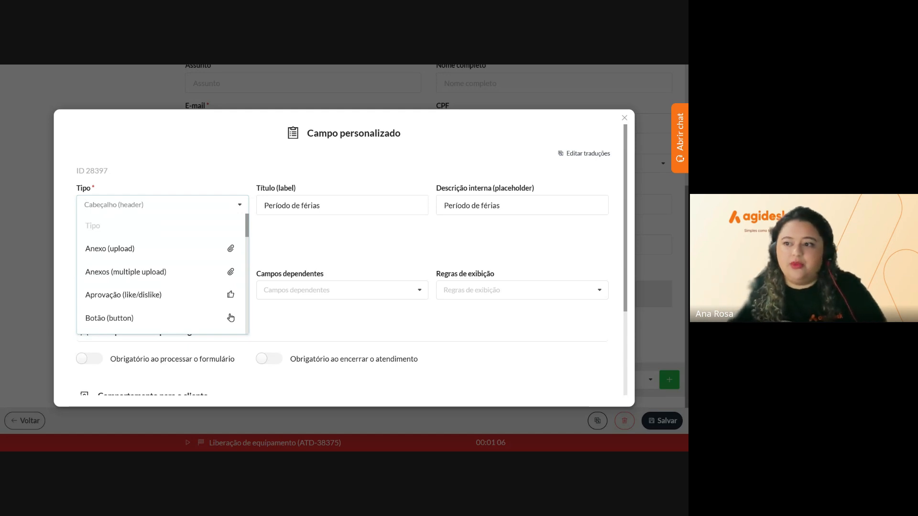
text(sep)
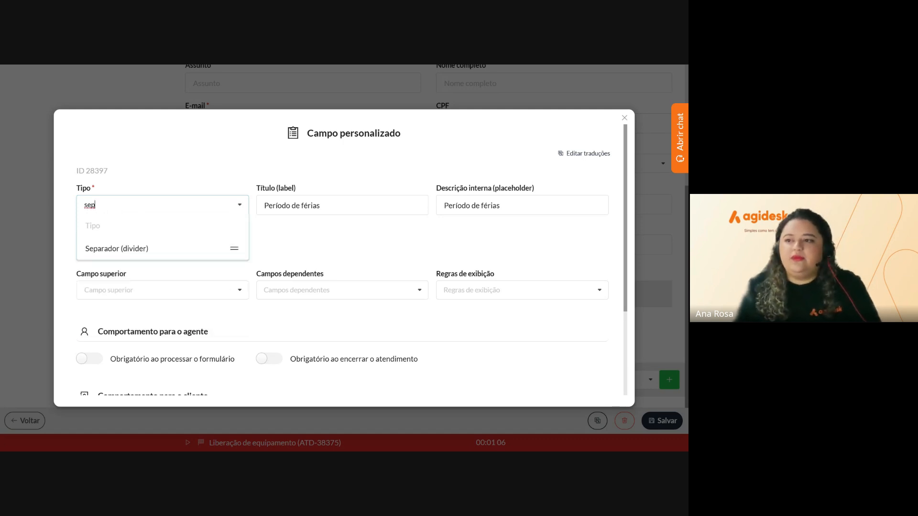
click(153, 250)
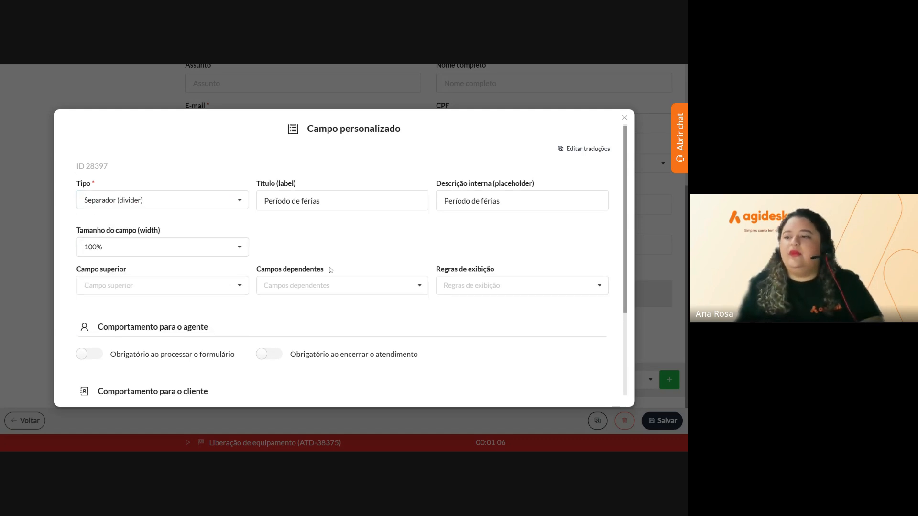
scroll(328, 281, down, 3)
click(359, 382)
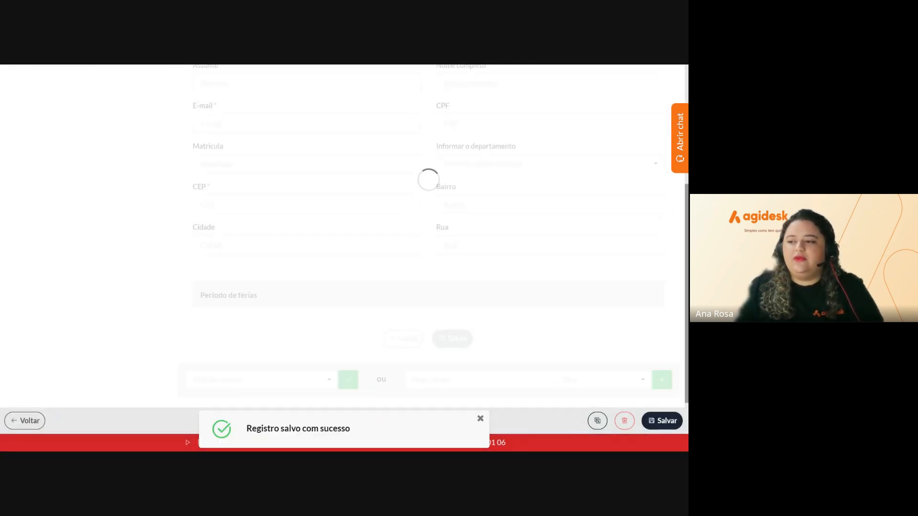
scroll(352, 294, down, 2)
scroll(352, 296, down, 1)
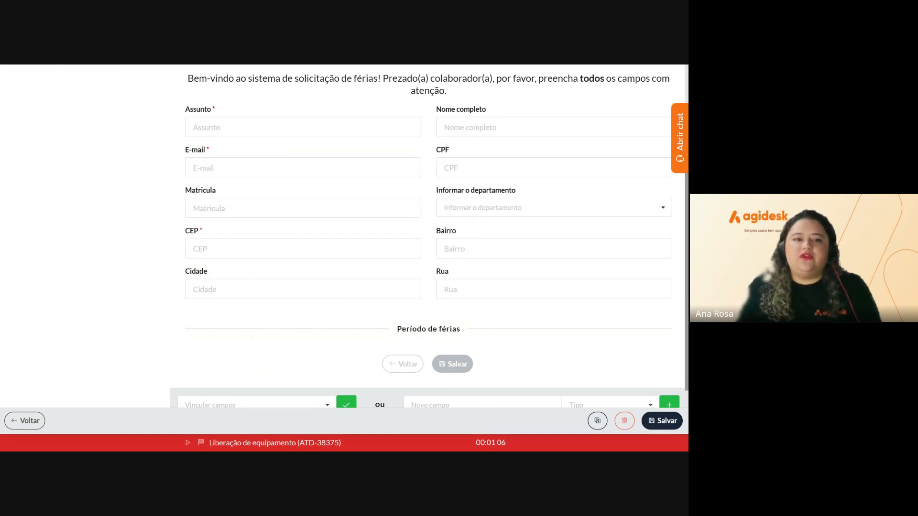
Add a 'Data de início' field of type Data (datepicker) below the divider
scroll(306, 263, down, 1)
click(468, 380)
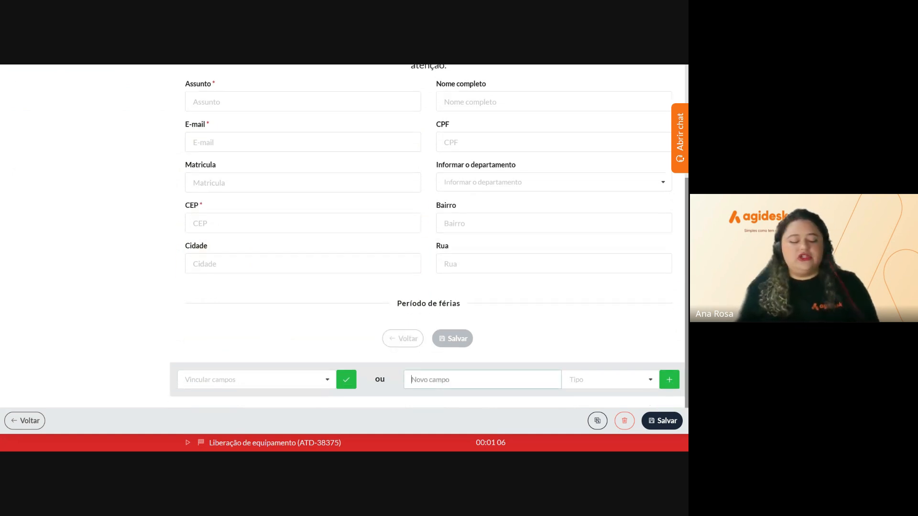
text(Data)
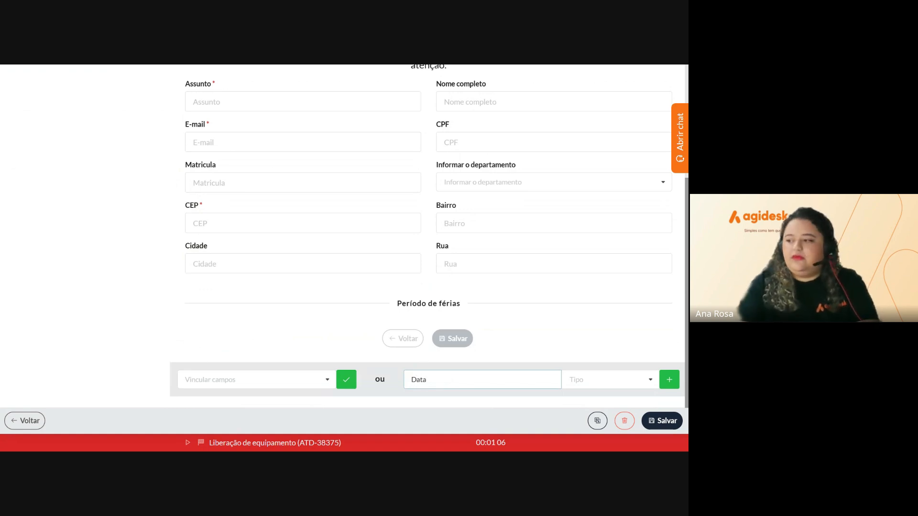
text( de)
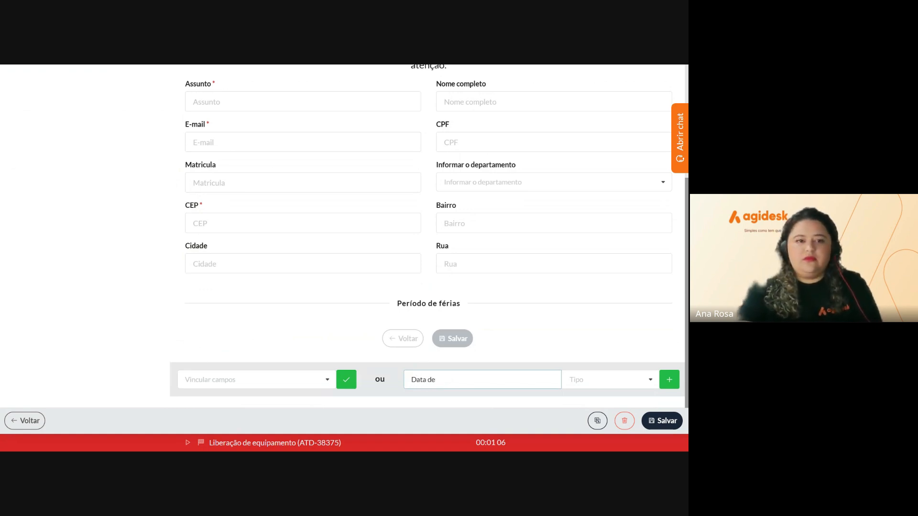
text( início)
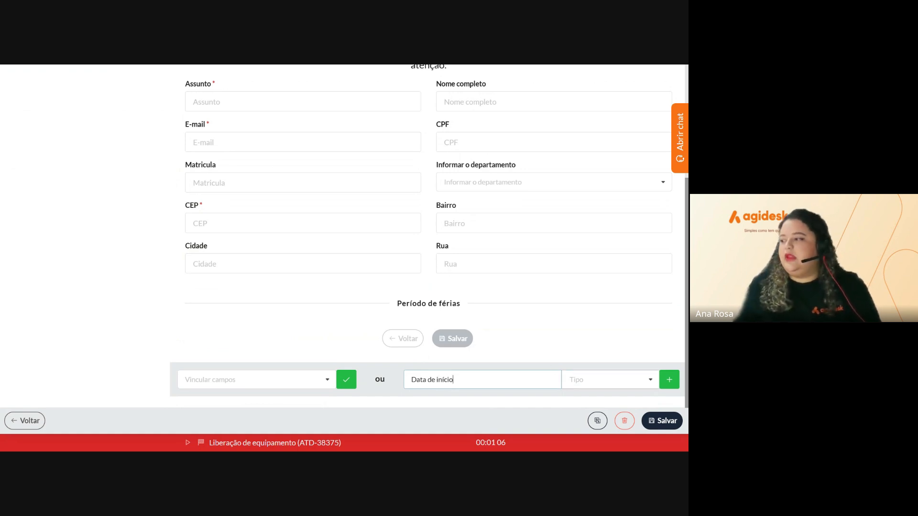
click(602, 380)
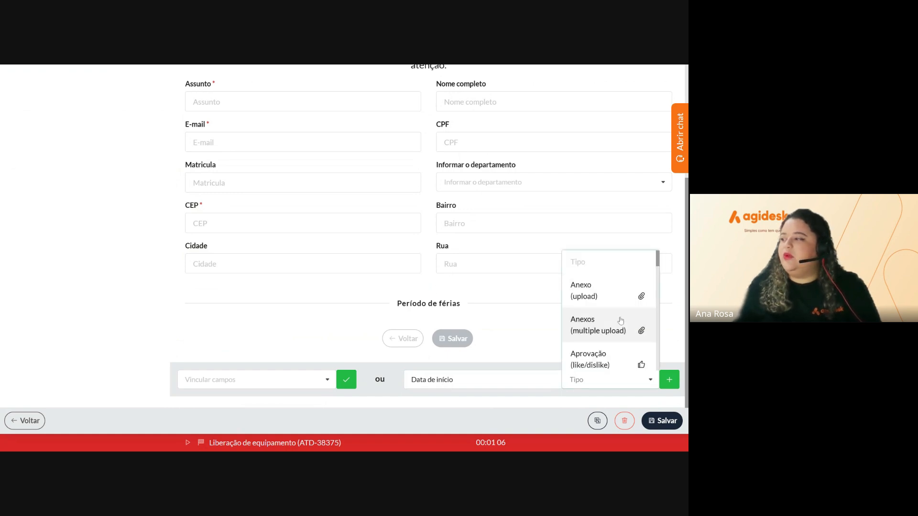
scroll(621, 323, down, 4)
scroll(620, 323, down, 1)
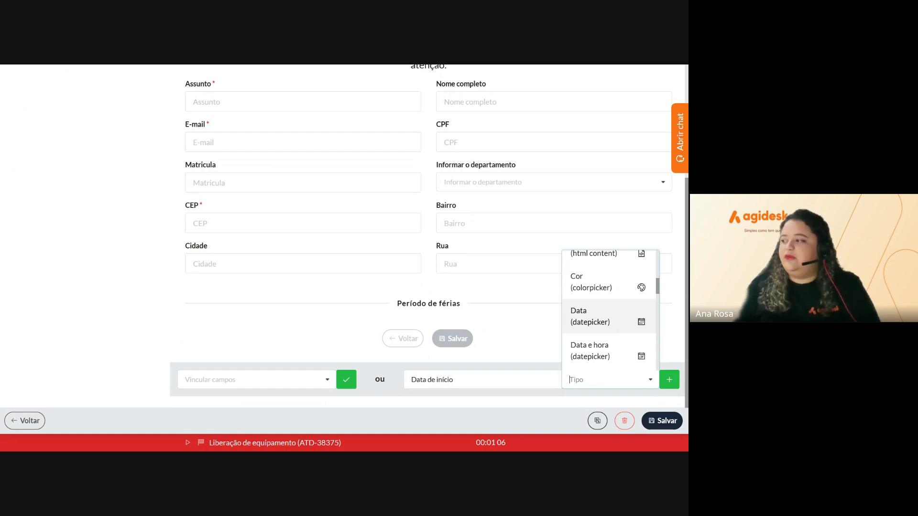
click(619, 318)
click(669, 379)
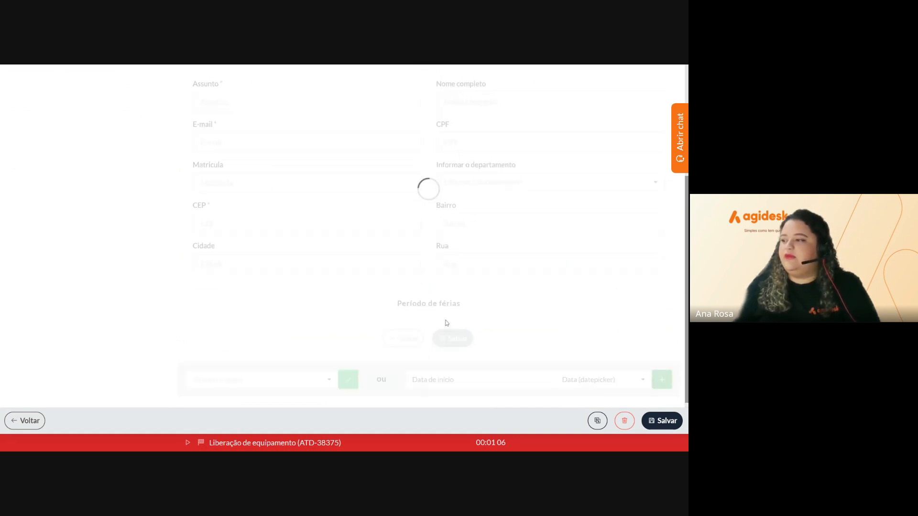
scroll(510, 291, down, 5)
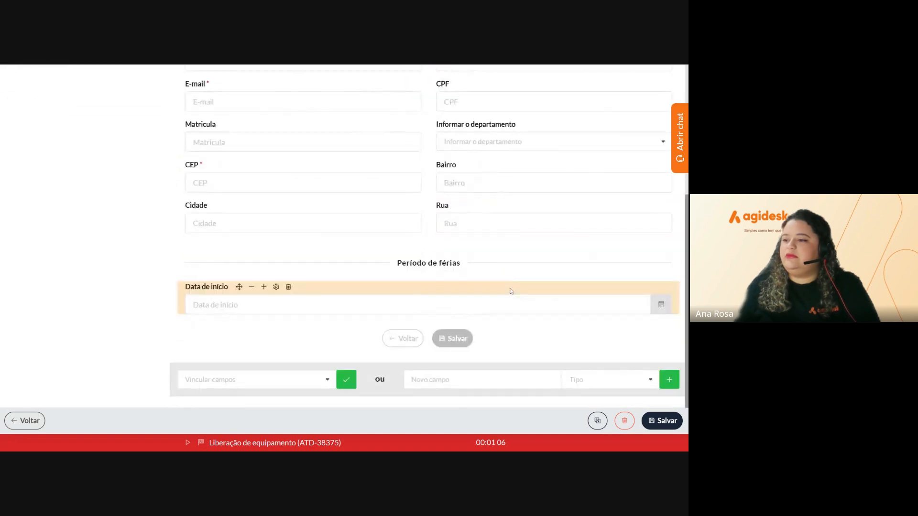
Add a 'Data de término' field of type Data (datepicker)
click(421, 379)
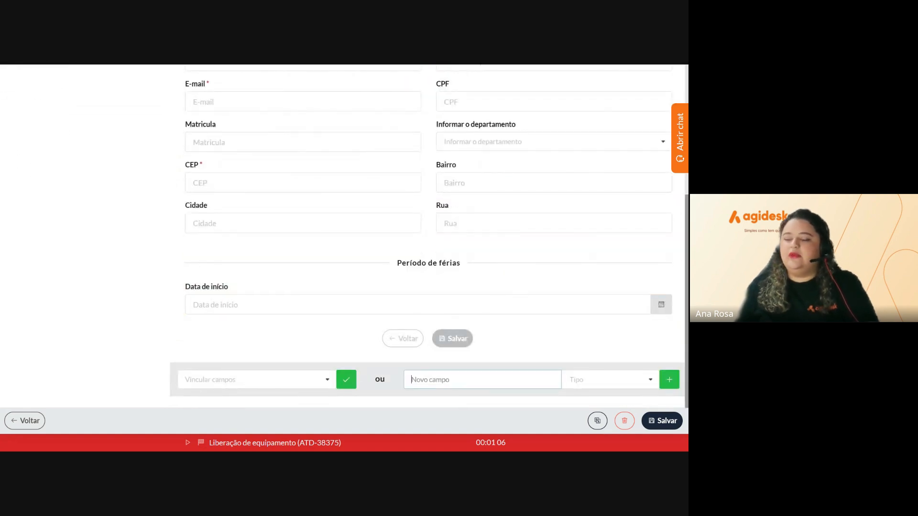
text(D)
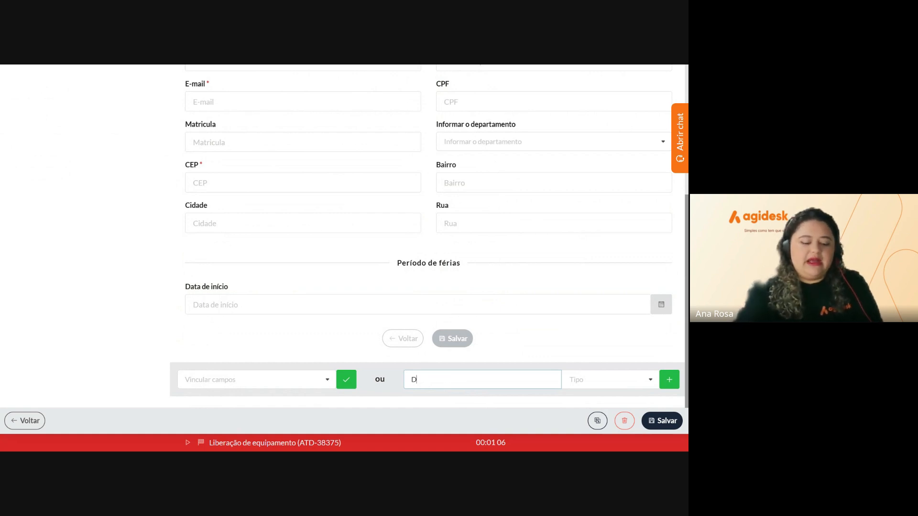
text(ata de t)
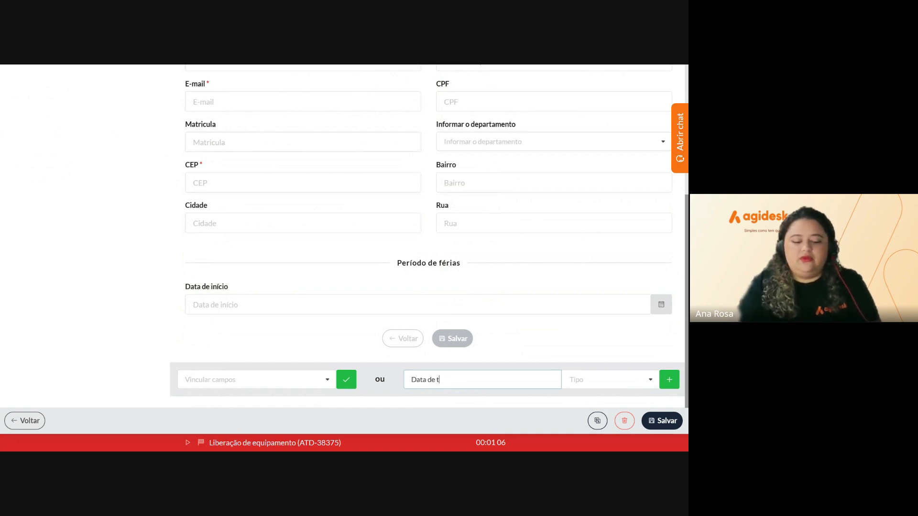
text(érmino)
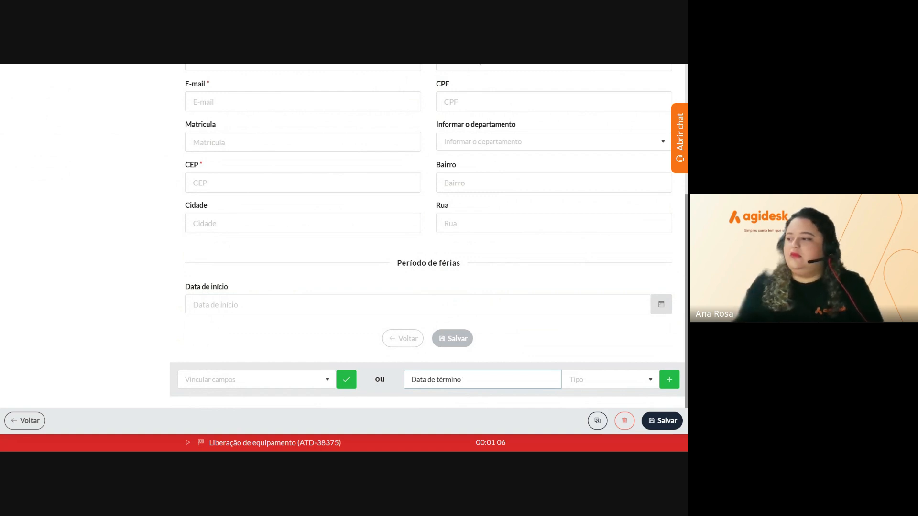
key(Tab)
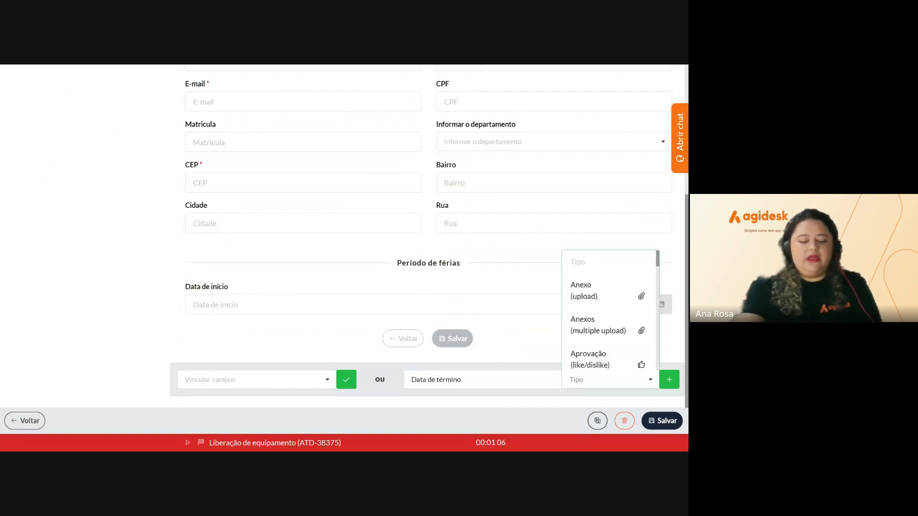
text(dat)
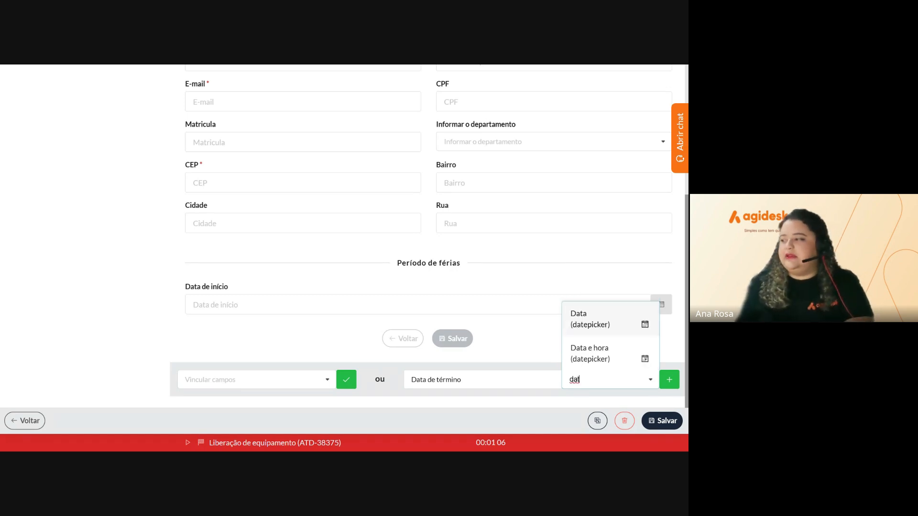
click(595, 330)
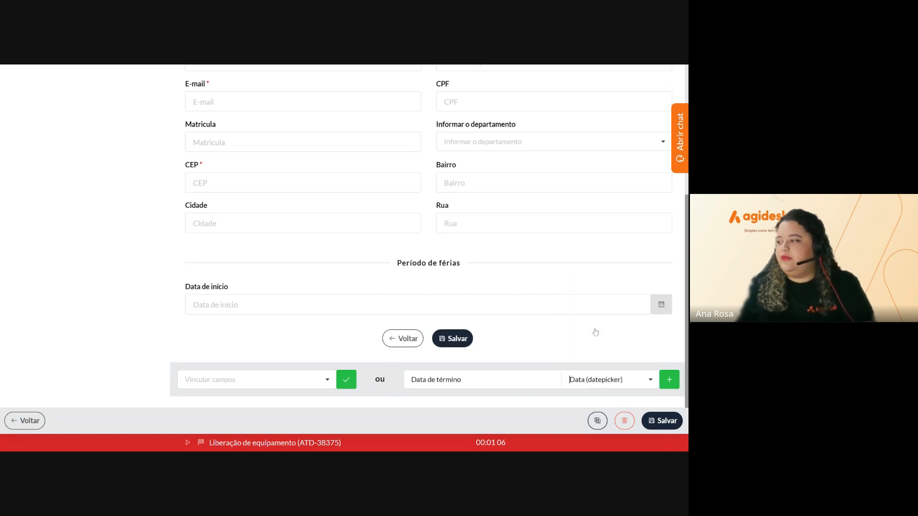
click(669, 380)
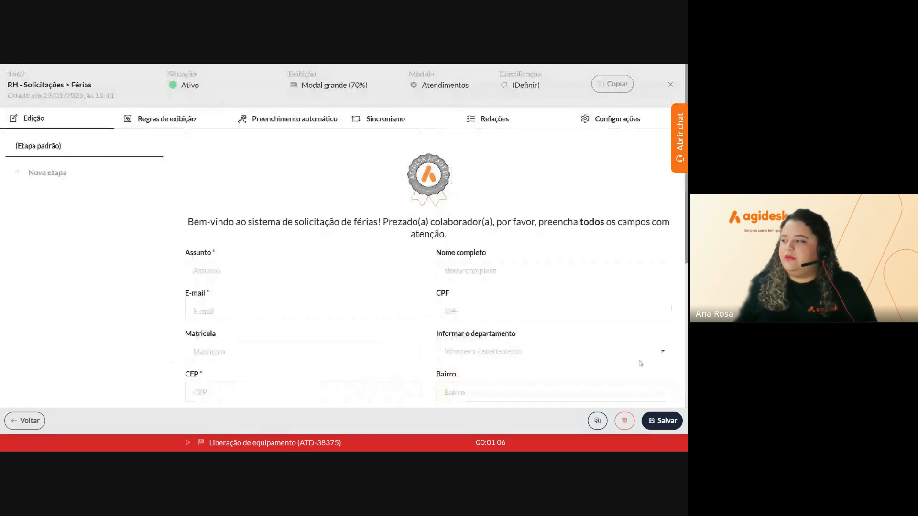
Narrow Data de início and Data de término to 50% width, side by side
mouse_move(232, 265)
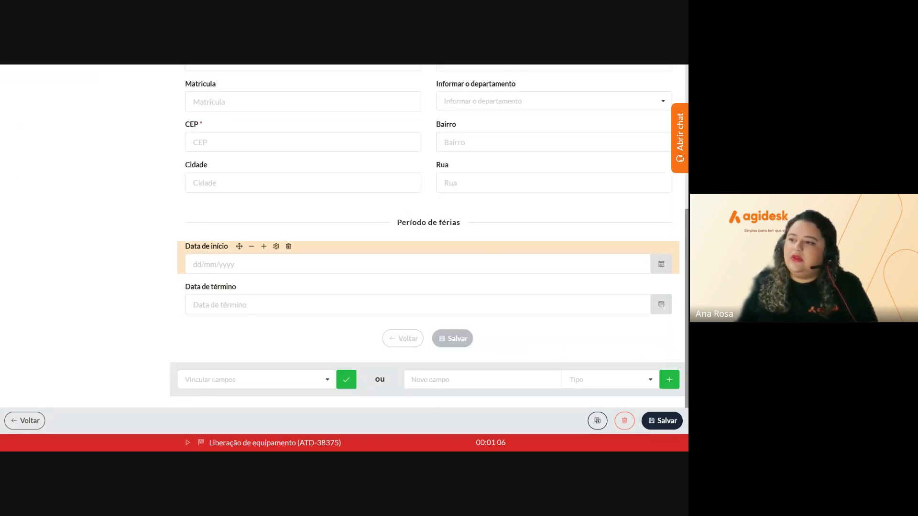
click(253, 246)
click(252, 246)
click(252, 246)
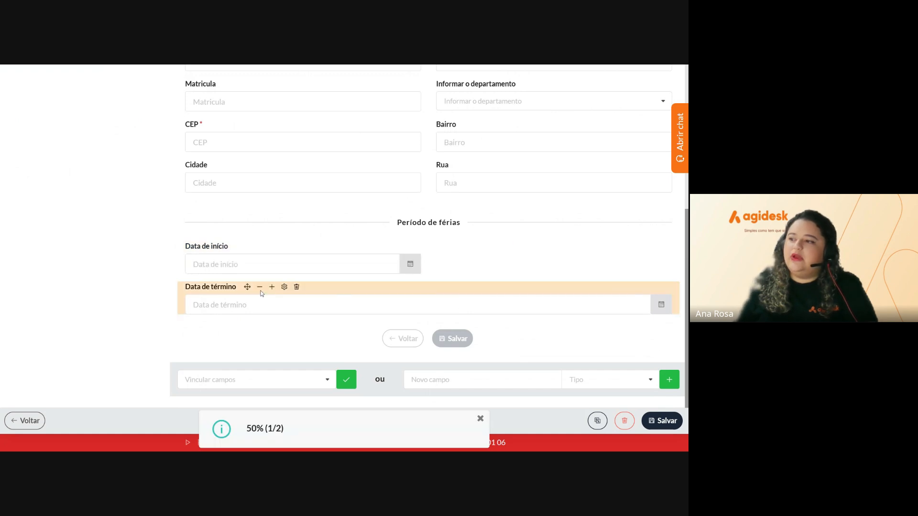
click(260, 288)
click(260, 287)
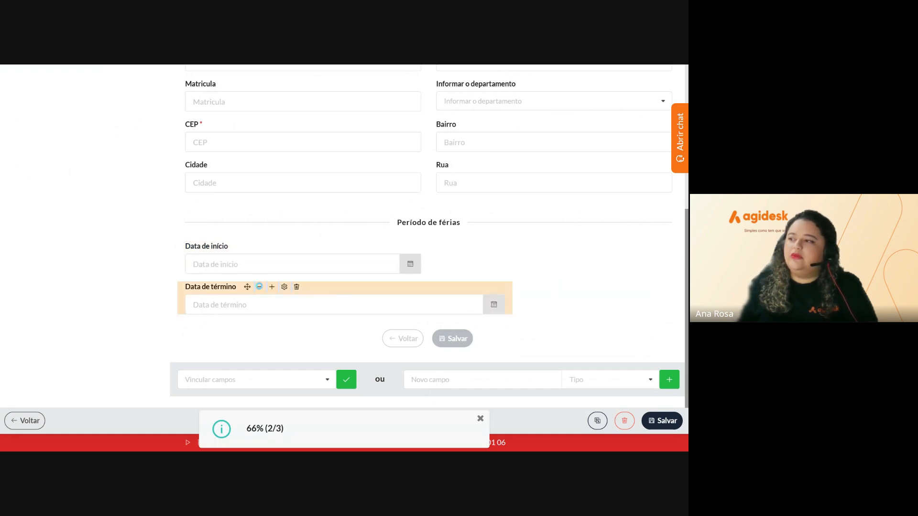
click(260, 287)
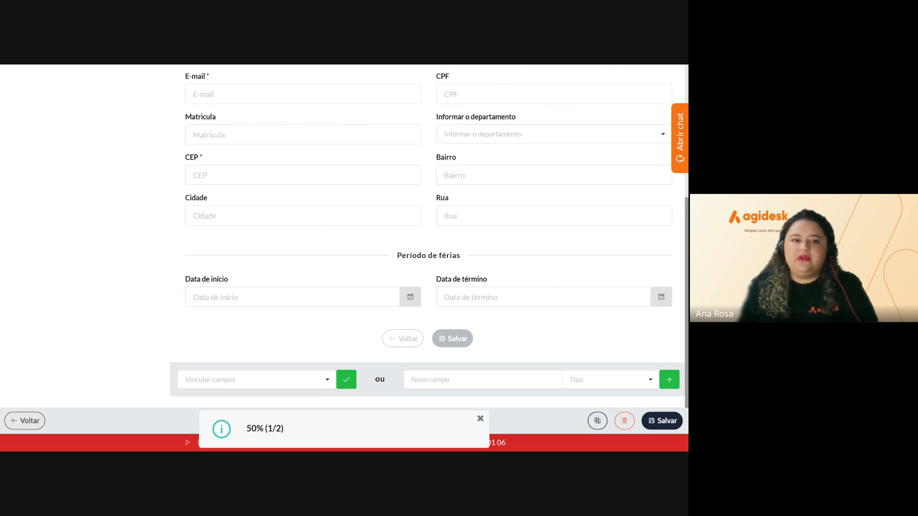
Add a 'Tipo de férias' Lista simples (select) field and check its dropdown
click(454, 379)
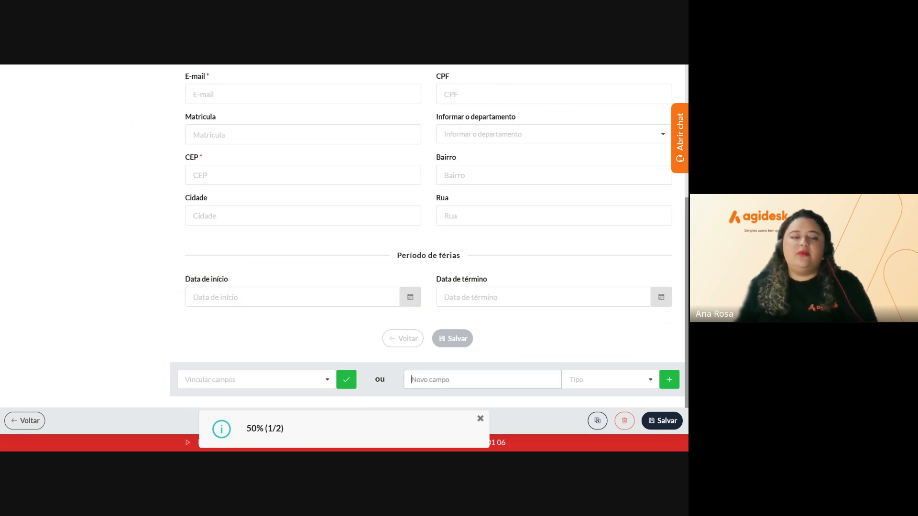
text(Tipo)
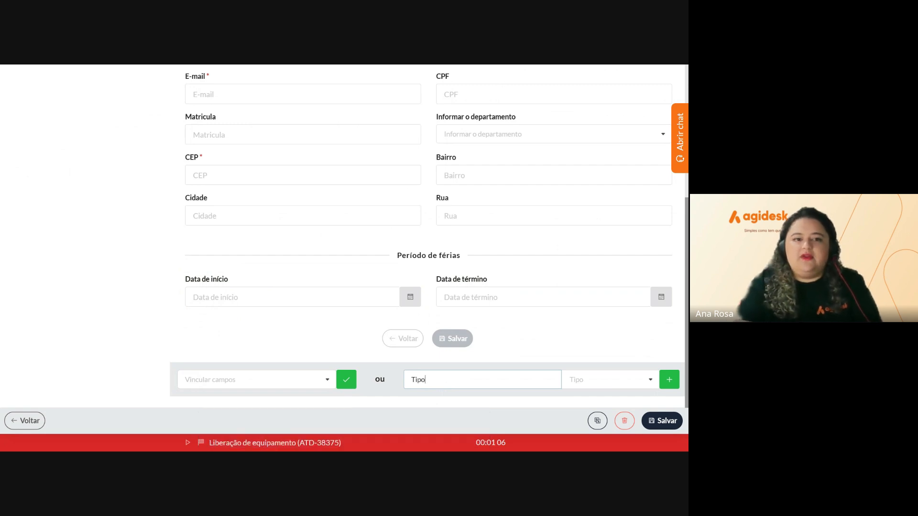
text( de)
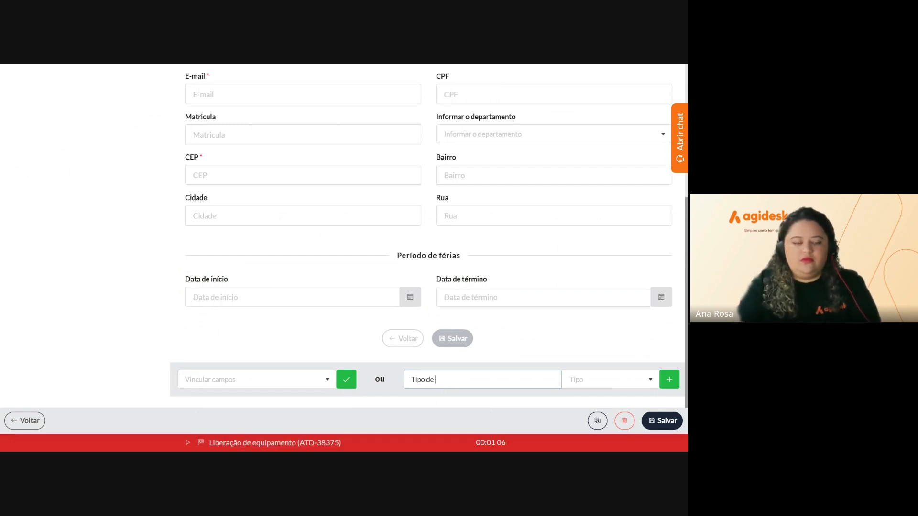
text( férias)
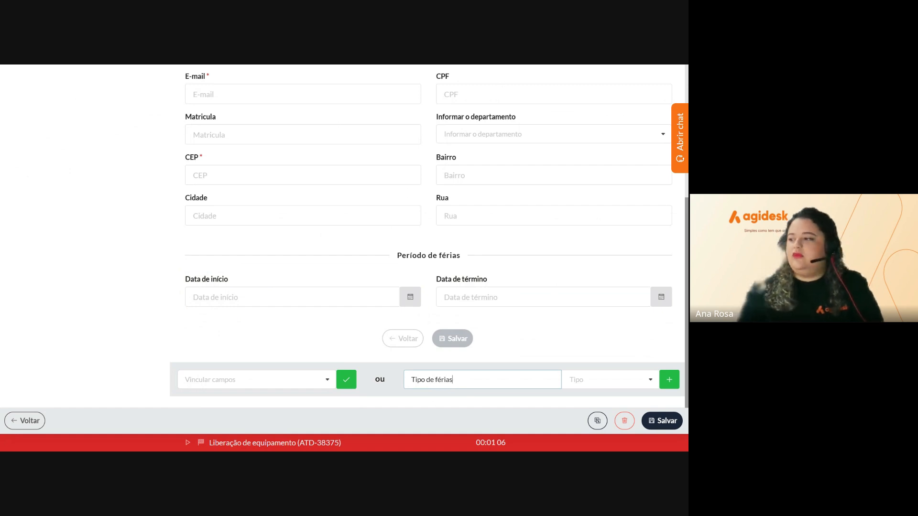
click(609, 379)
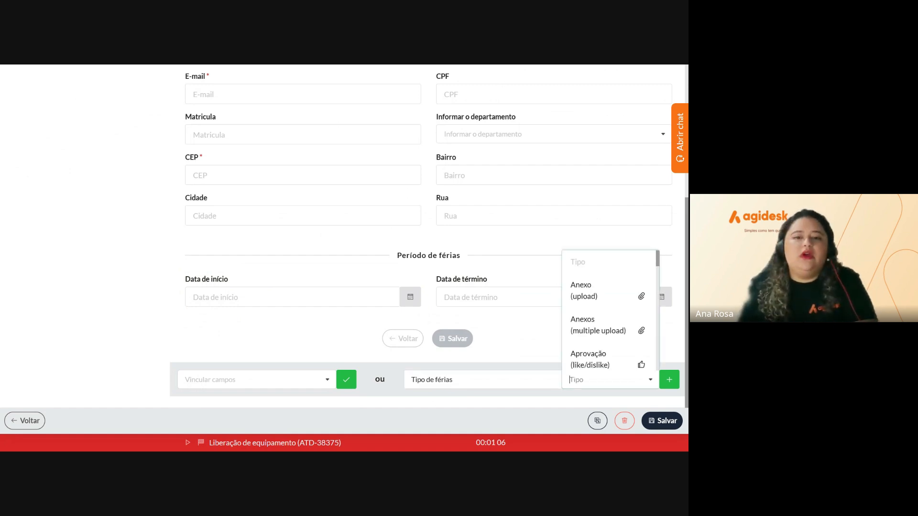
scroll(611, 331, down, 5)
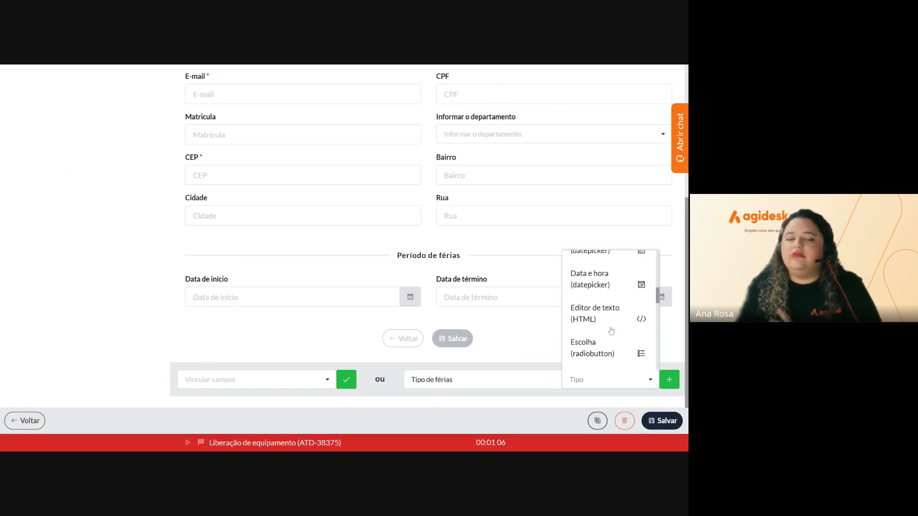
scroll(611, 331, down, 4)
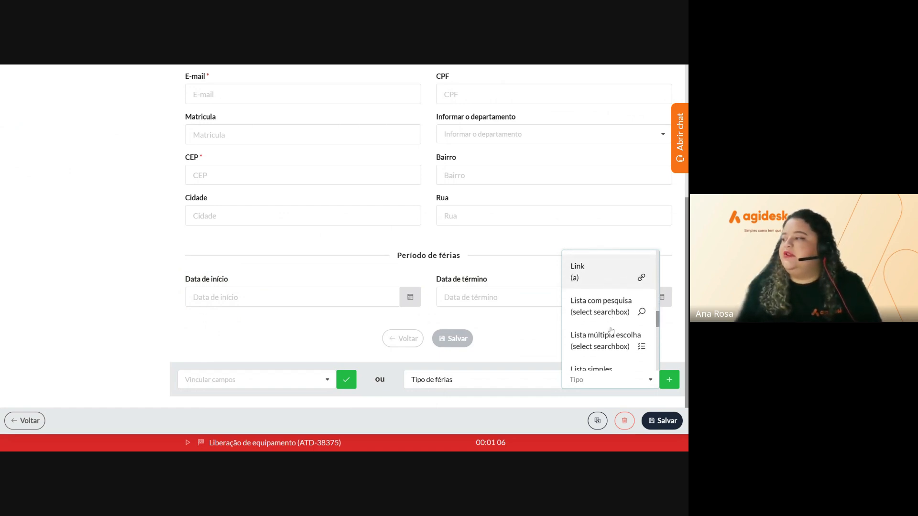
scroll(611, 331, down, 2)
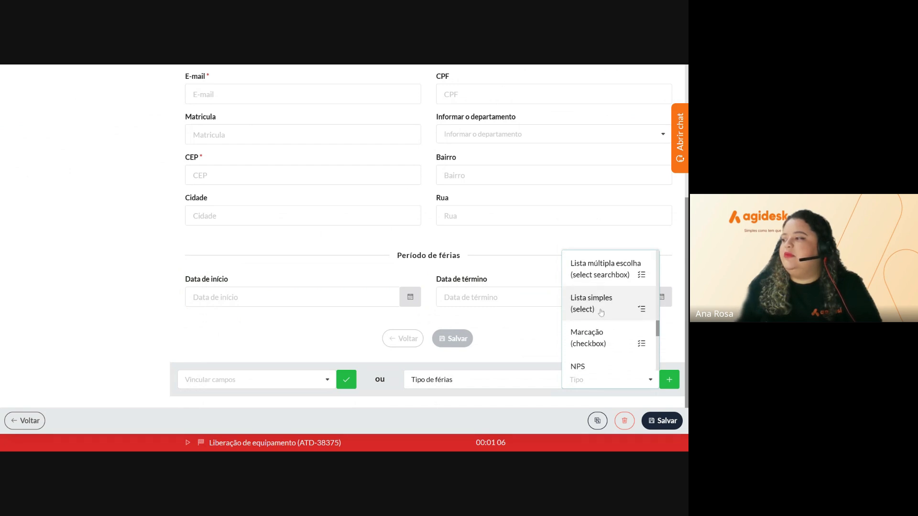
click(601, 311)
click(669, 381)
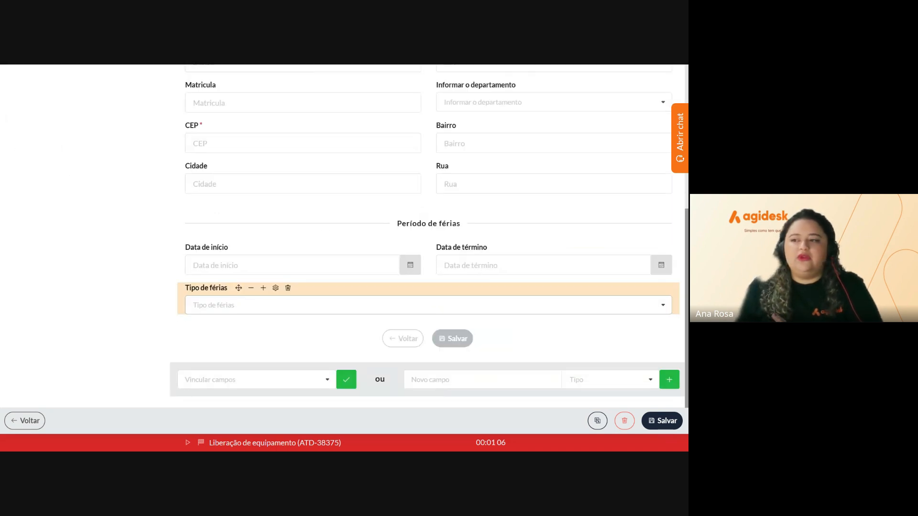
click(662, 305)
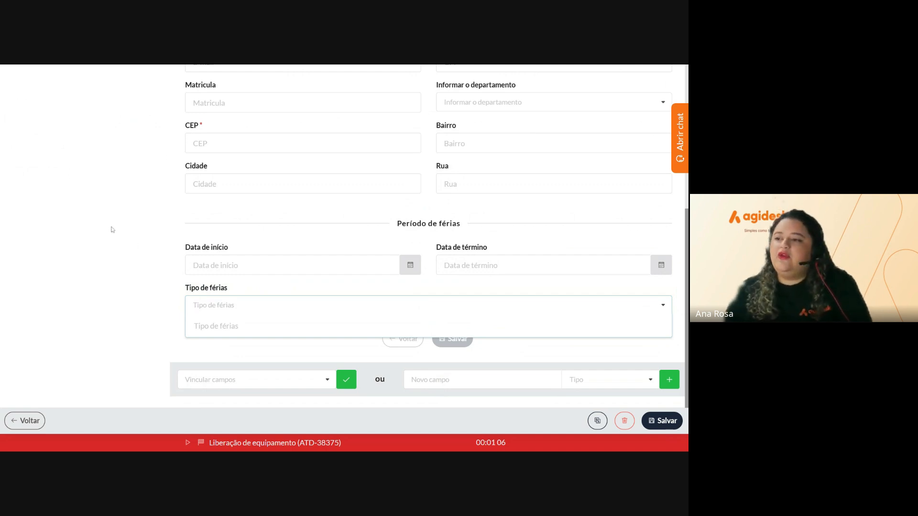
Open the Tipo de férias field settings and choose Criar em lote for its options
mouse_move(193, 293)
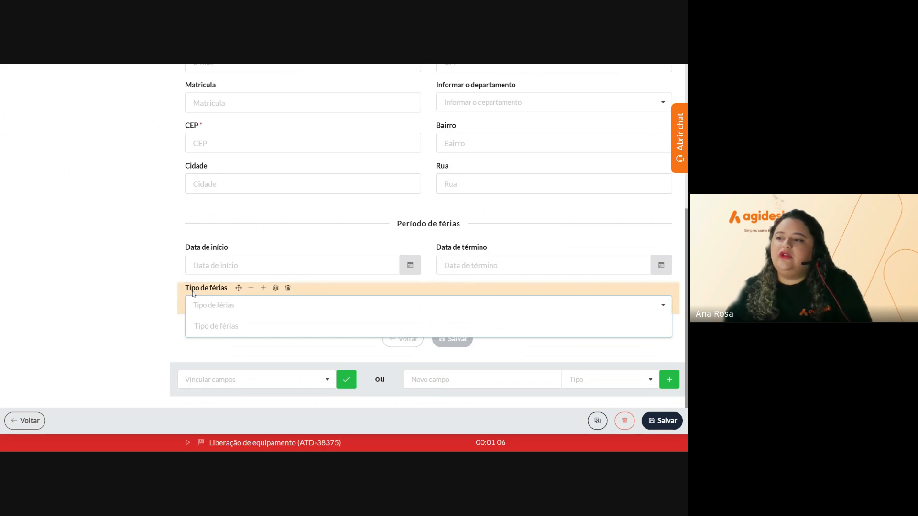
click(275, 290)
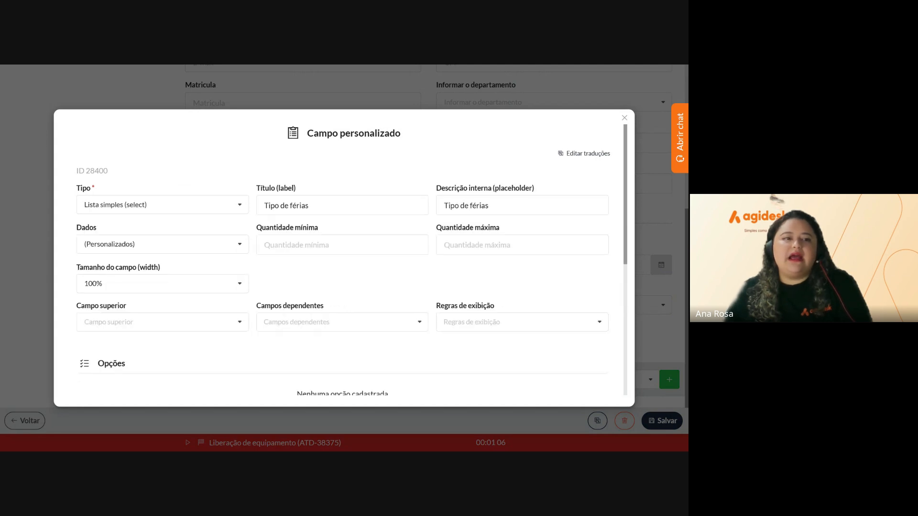
scroll(395, 275, down, 2)
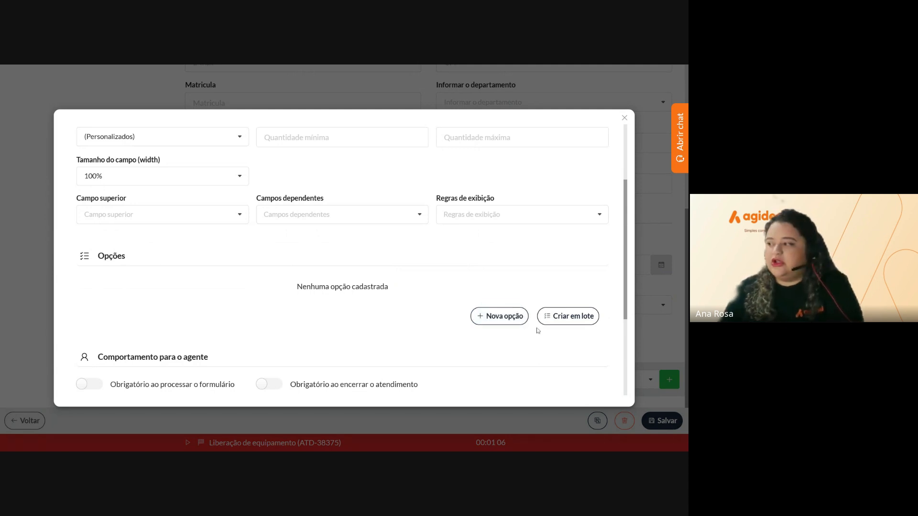
click(570, 324)
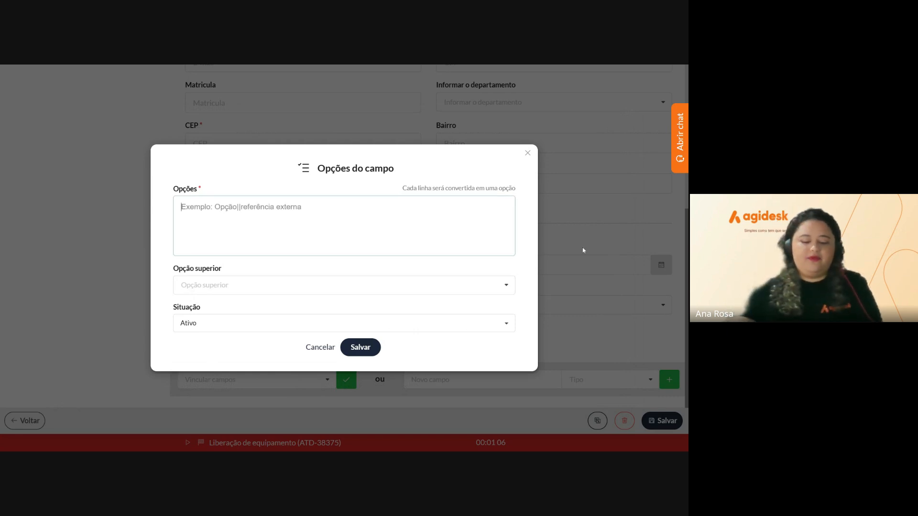
Enter options Férias remuneradas, Férias coletivas and Licença remunerada, one per line, and save
text(Férias)
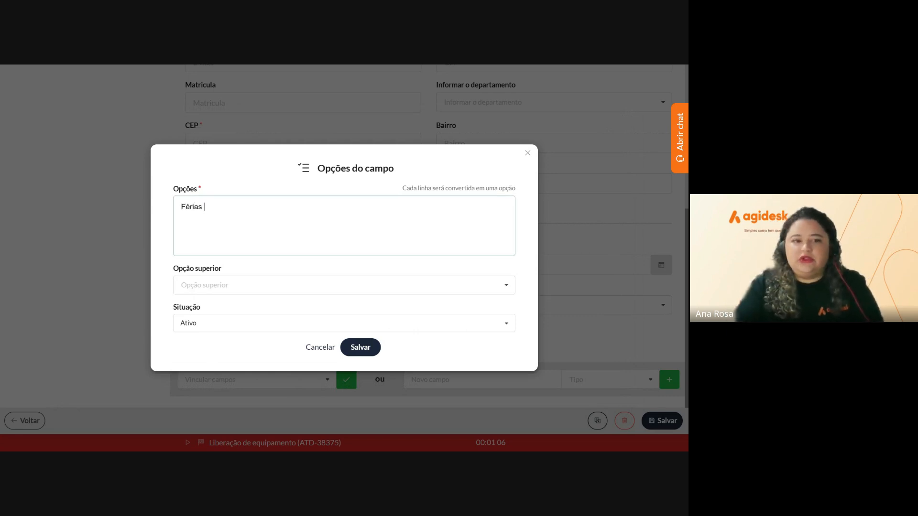
text( remu)
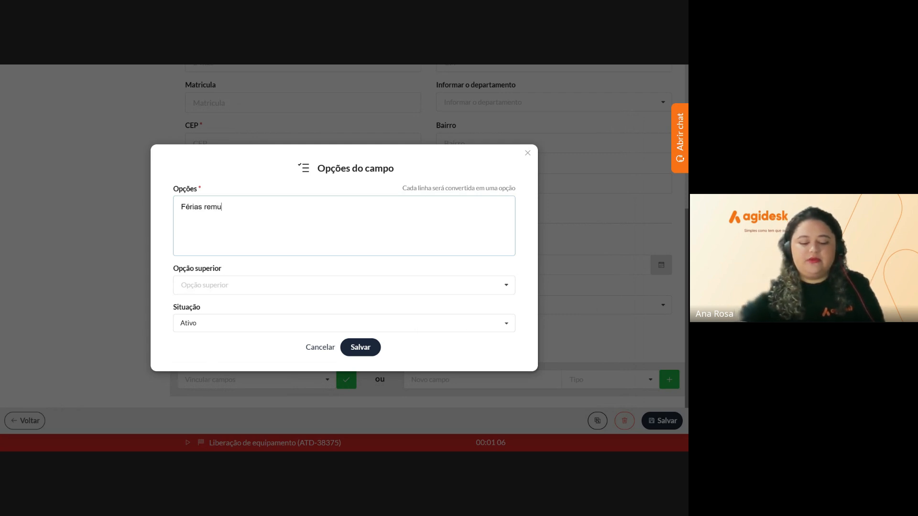
text(neradas )
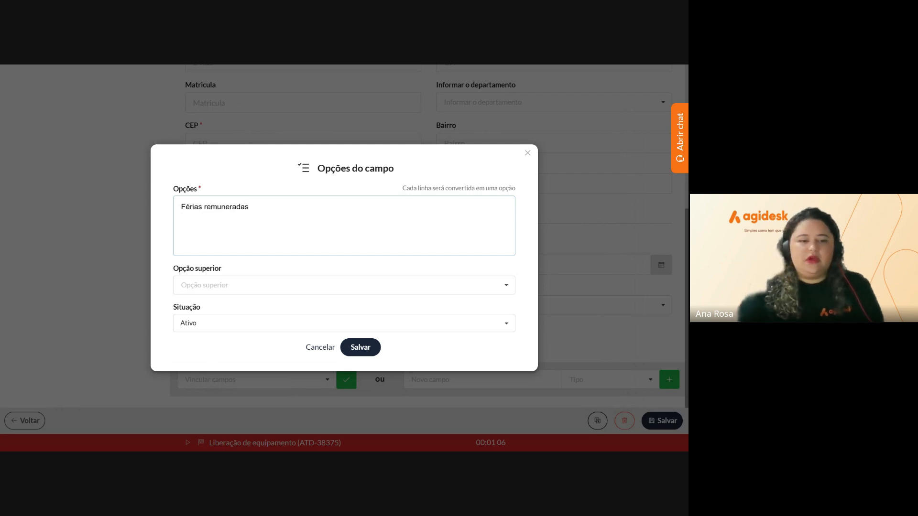
text(Férias )
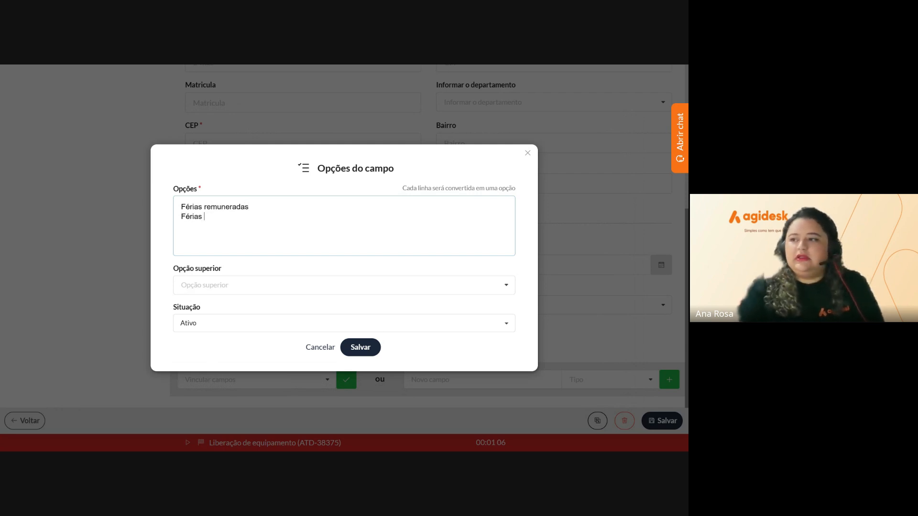
text(cole)
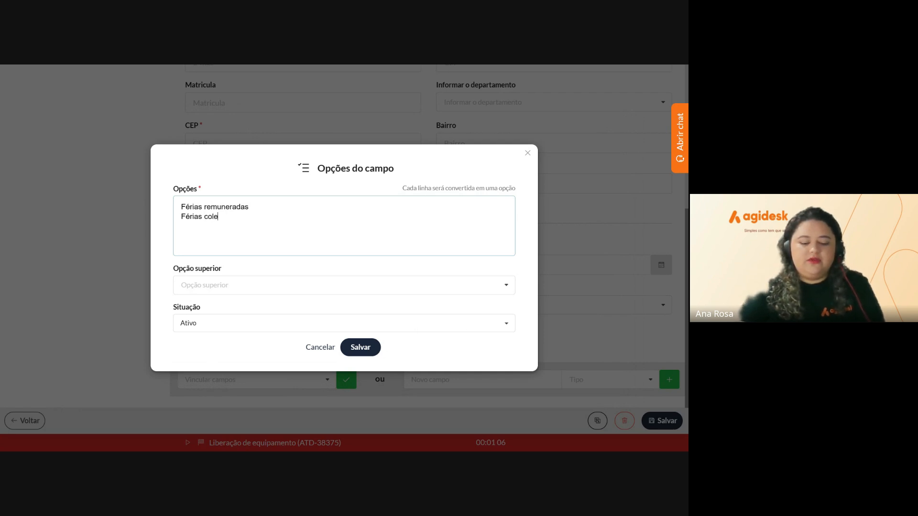
text(tivas)
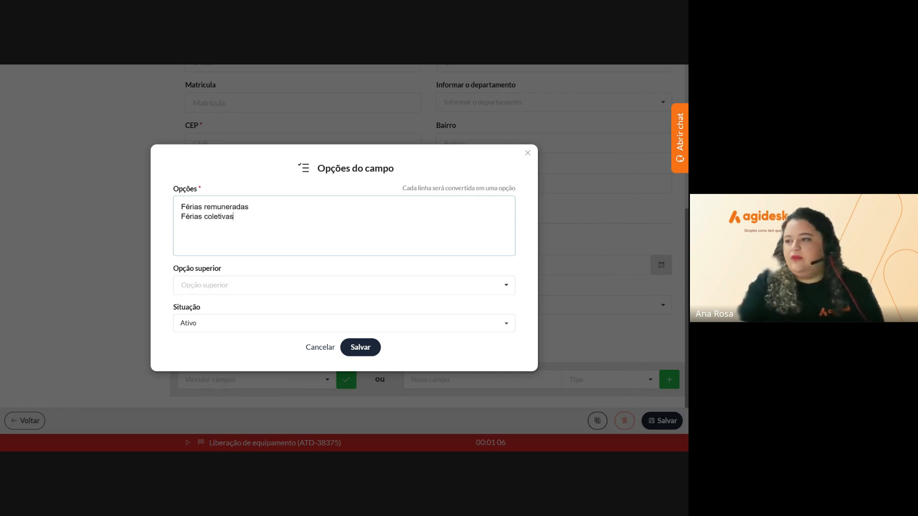
key(Return)
text(Férias)
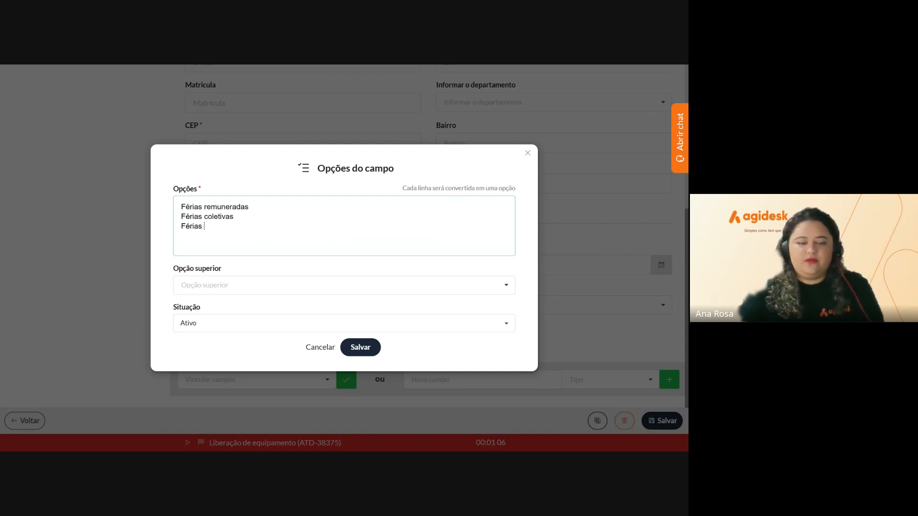
key(BackSpace)
key(BackSpace)
key(BackSpace)
key(BackSpace)
key(BackSpace)
key(BackSpace)
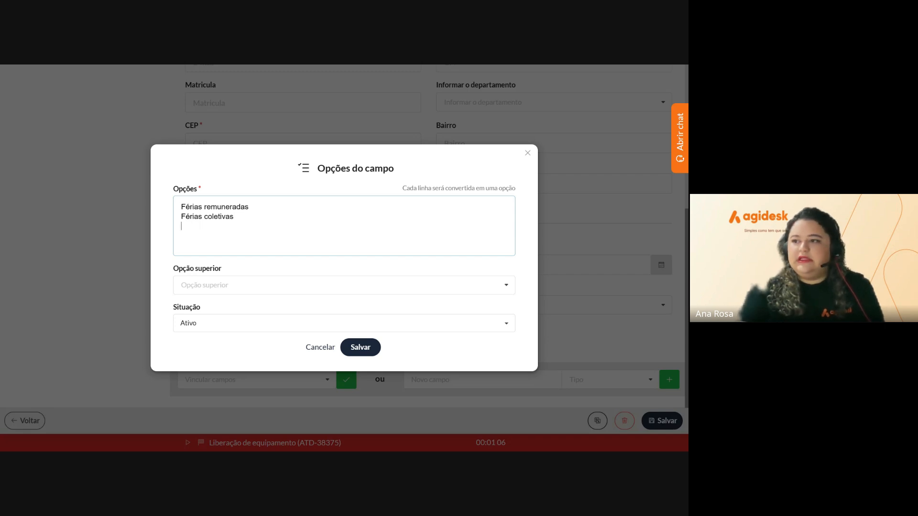
text(Licen)
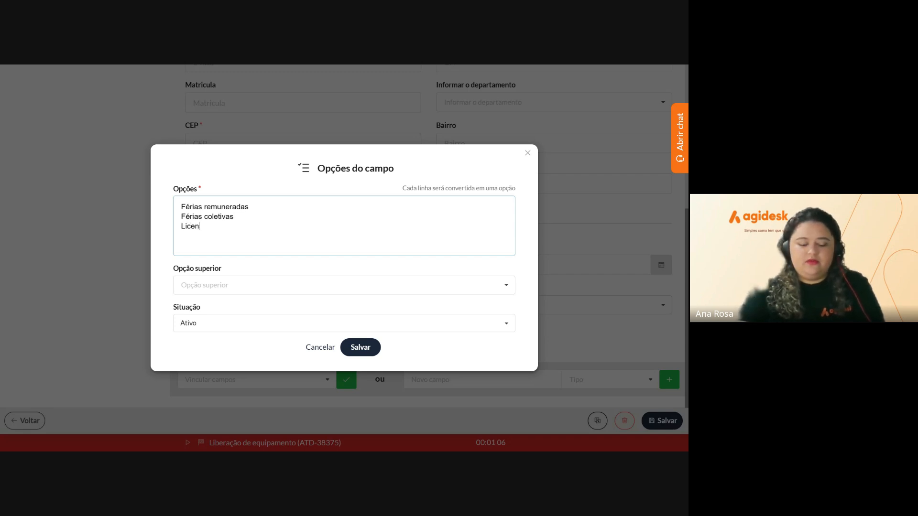
text(ça rem)
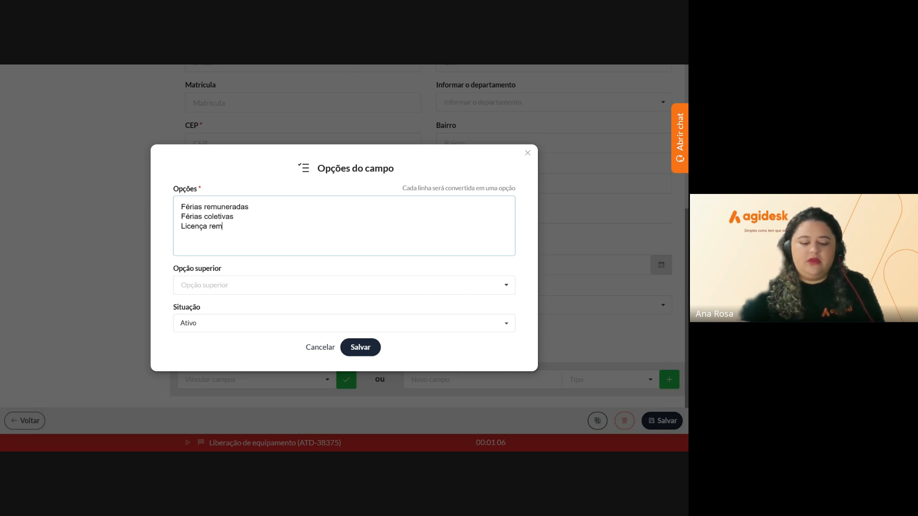
text(unerada)
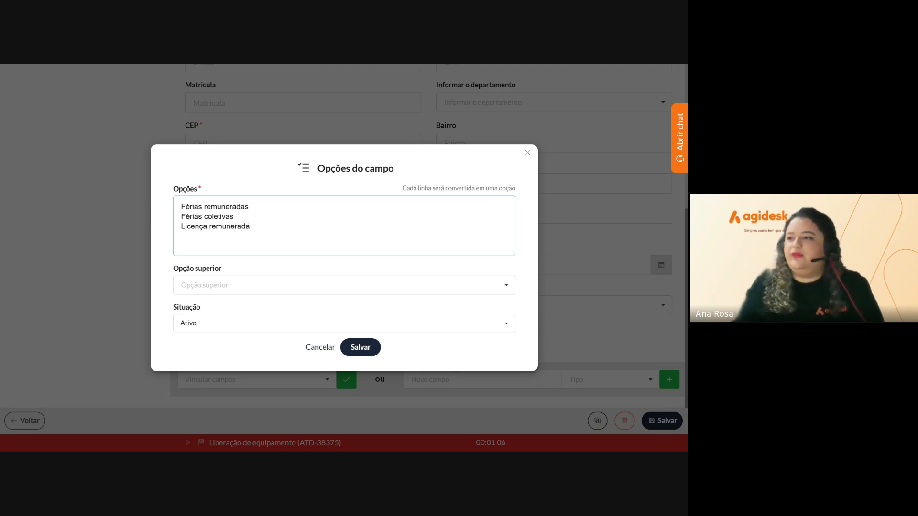
click(373, 350)
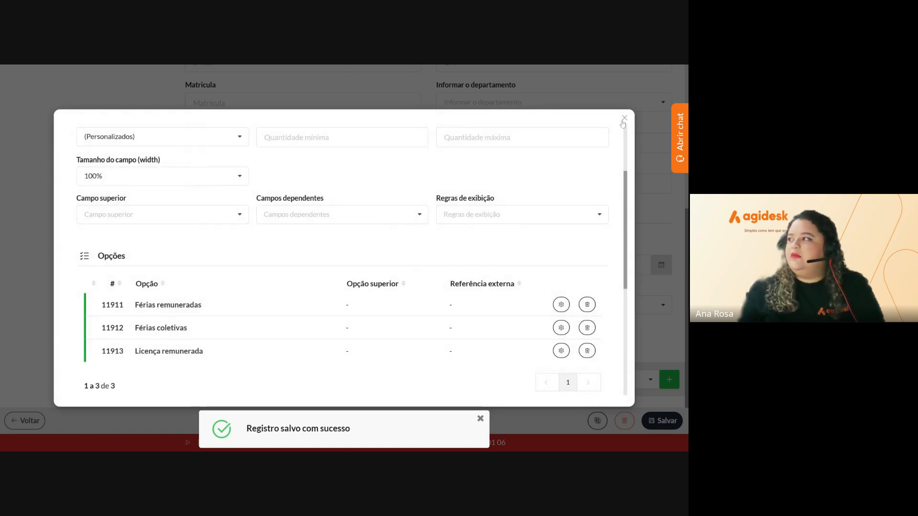
Save the Tipo de férias field and verify its three options in the dropdown
scroll(449, 361, down, 4)
scroll(450, 360, down, 2)
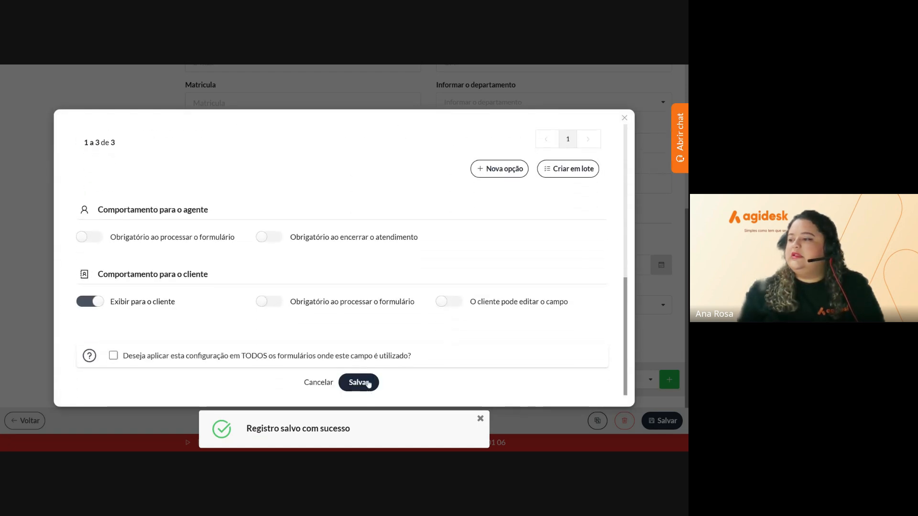
click(368, 382)
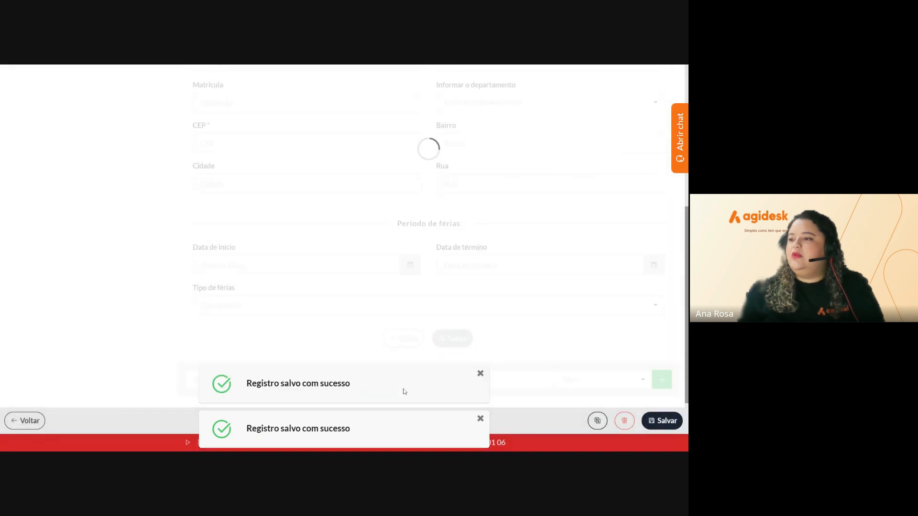
scroll(349, 250, down, 5)
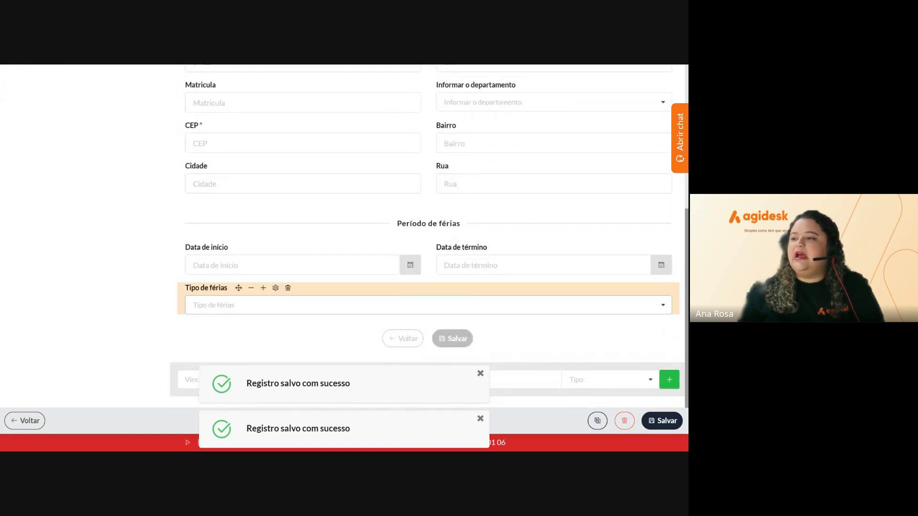
click(287, 302)
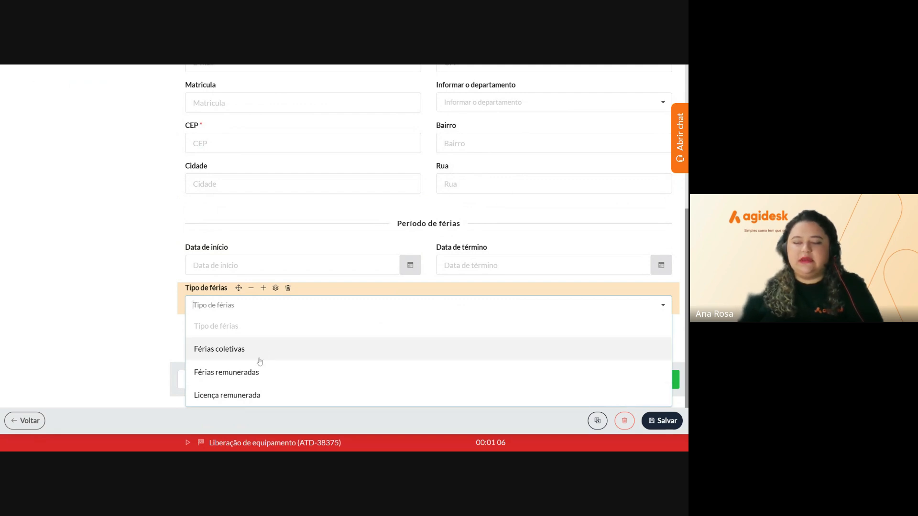
click(166, 319)
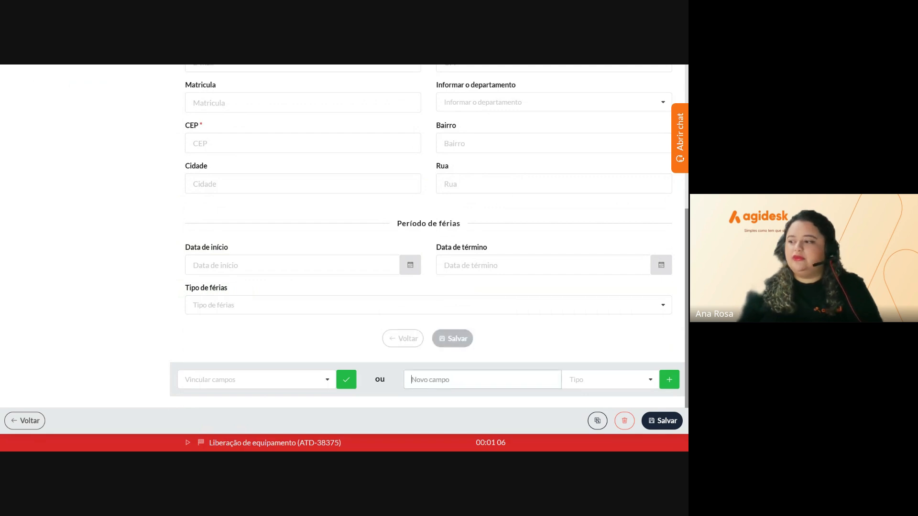
Add a 'Motivo' Editor de texto (HTML) field, then recheck the Tipo de férias options
text(Motivo)
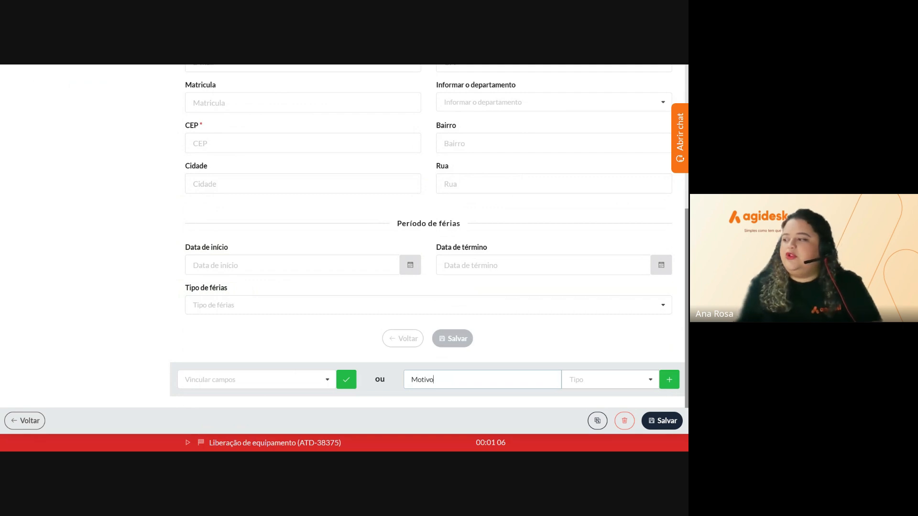
click(610, 379)
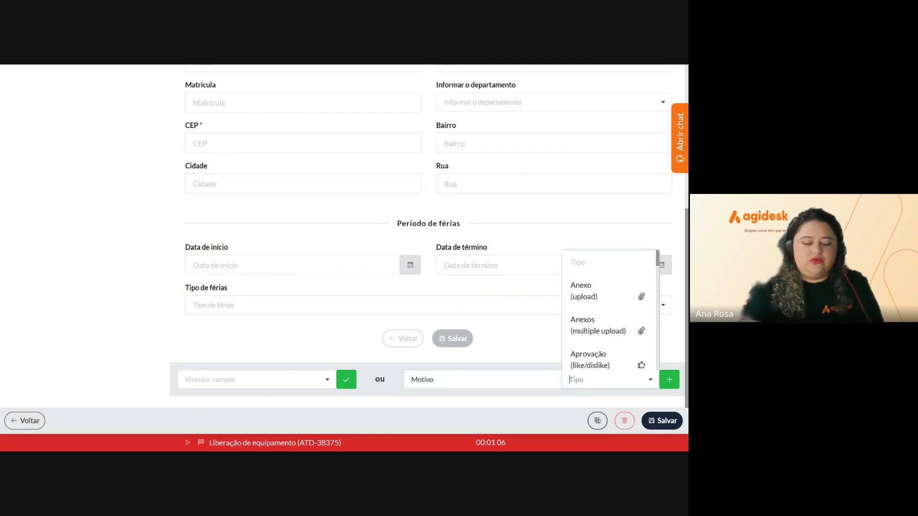
text(texto)
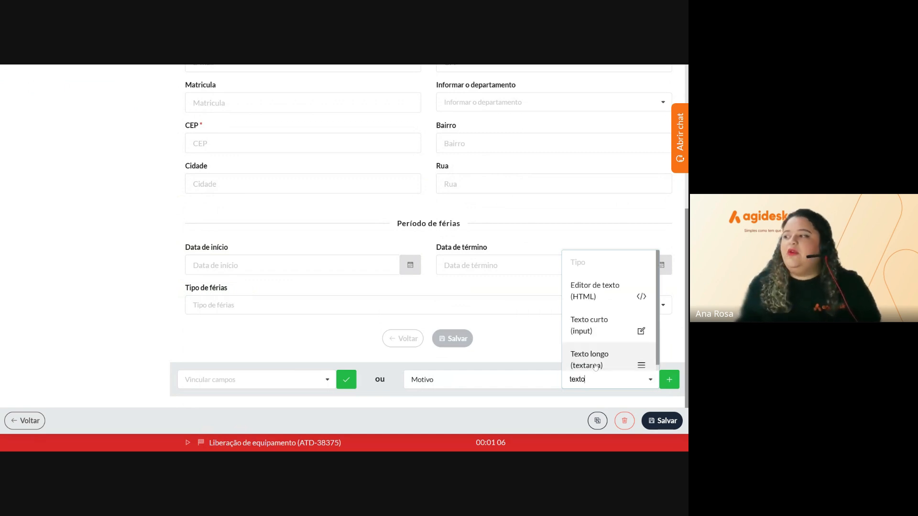
click(588, 295)
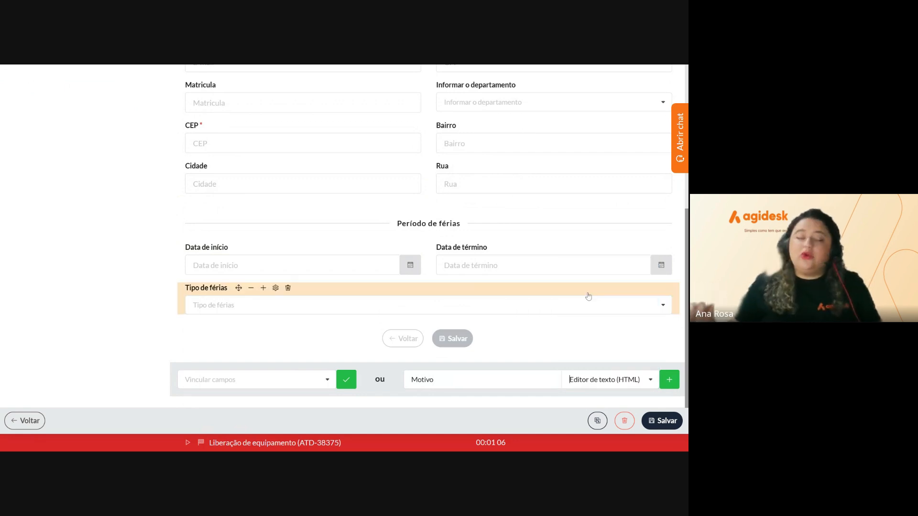
click(670, 383)
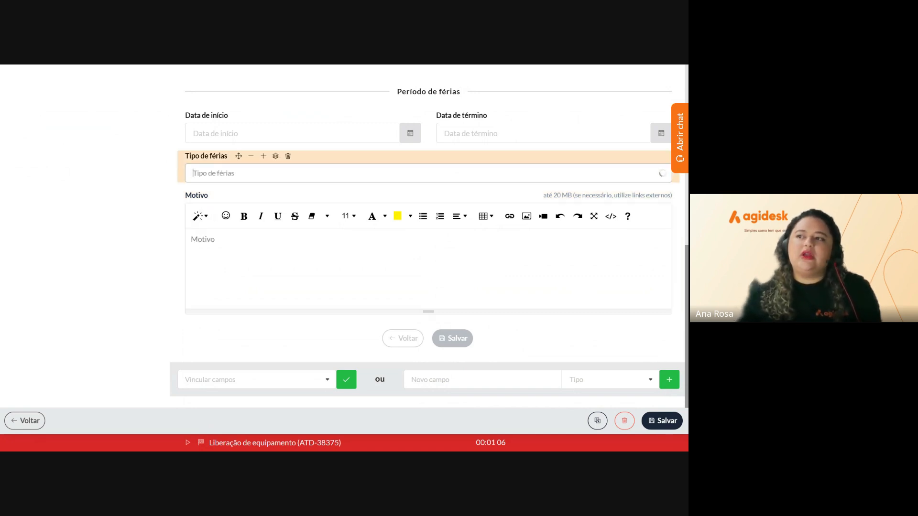
click(428, 173)
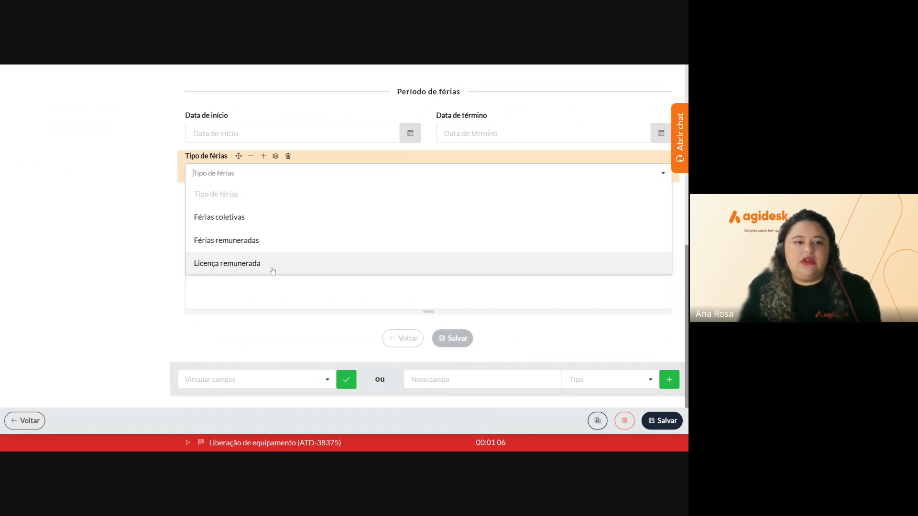
click(145, 253)
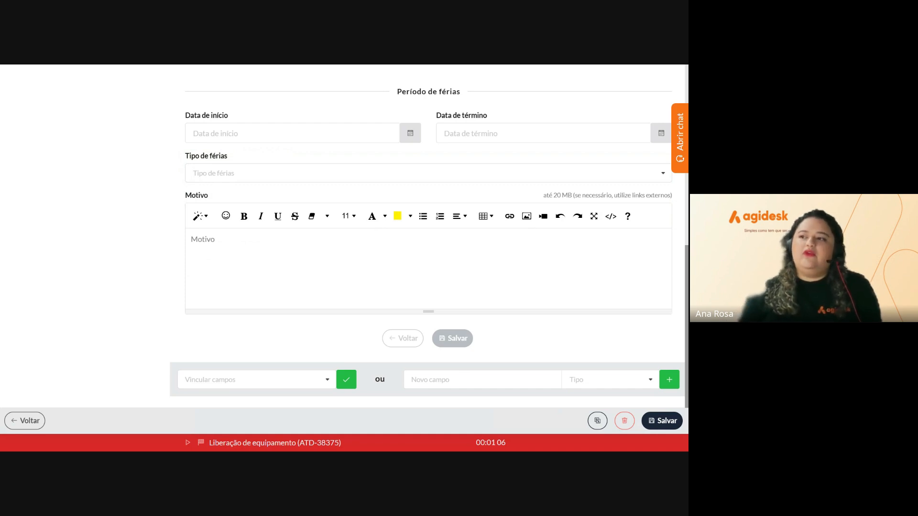
Make the Motivo field required for both agents and clients, and save it
mouse_move(226, 196)
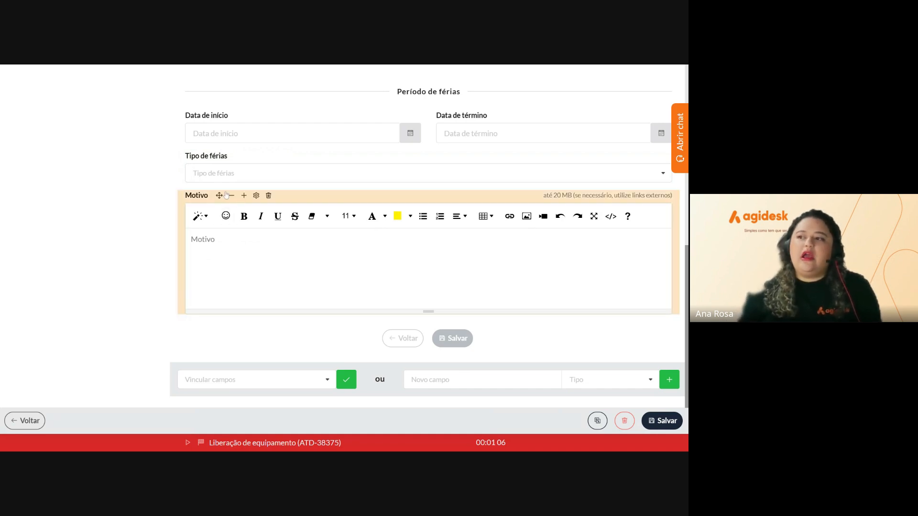
click(256, 195)
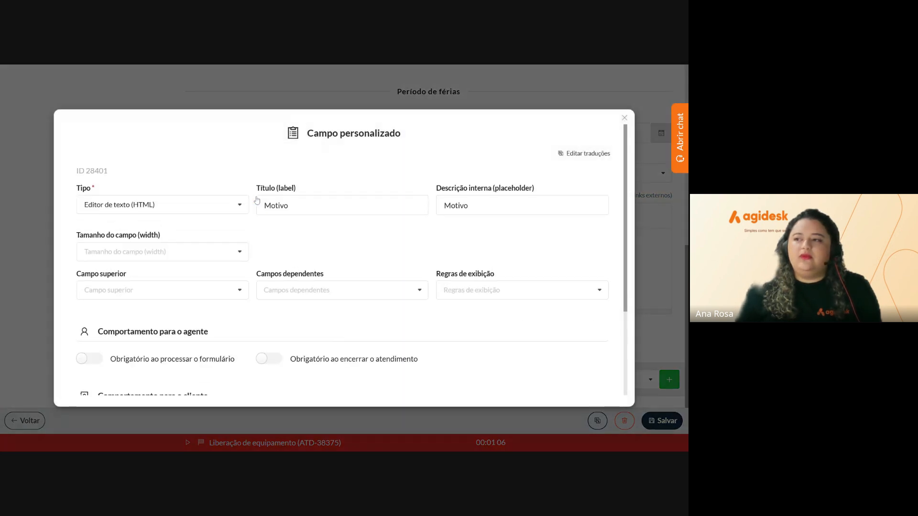
scroll(109, 231, down, 3)
click(85, 238)
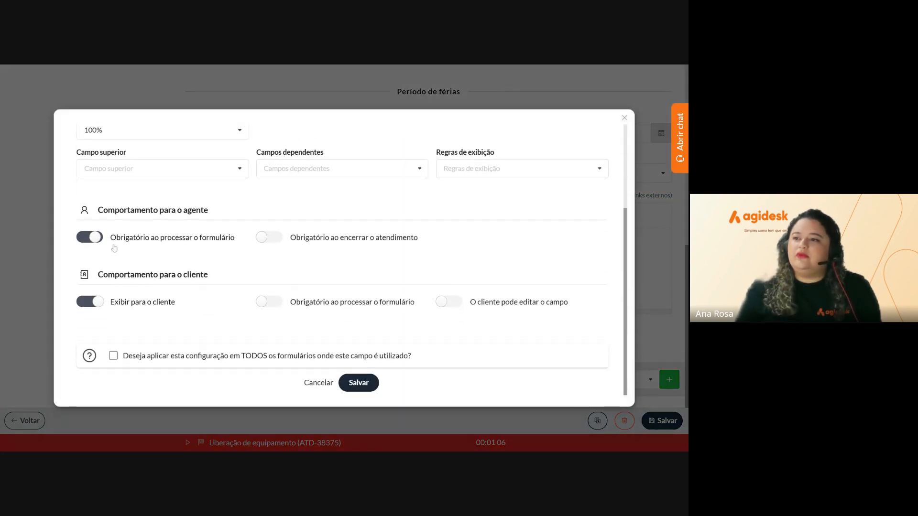
click(269, 302)
click(356, 382)
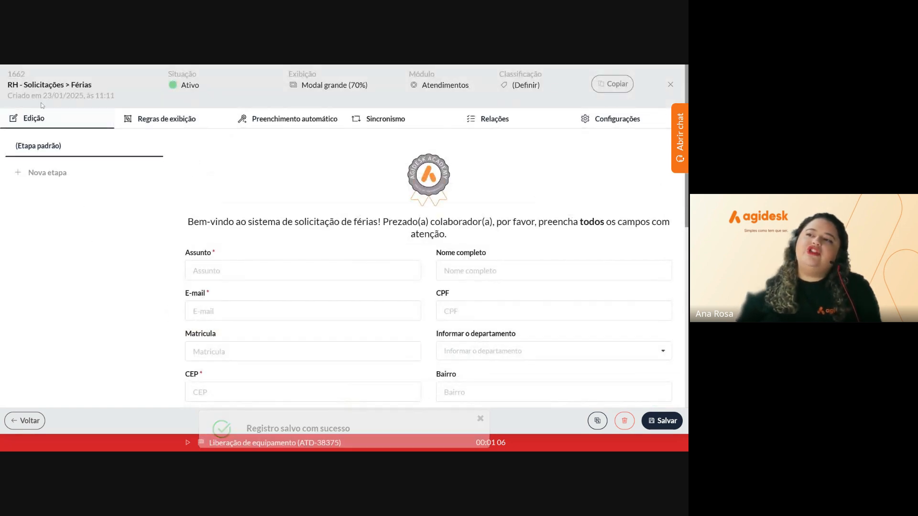
Start a new display rule on the Férias form named 'Em caso de licença remunerada'
click(159, 120)
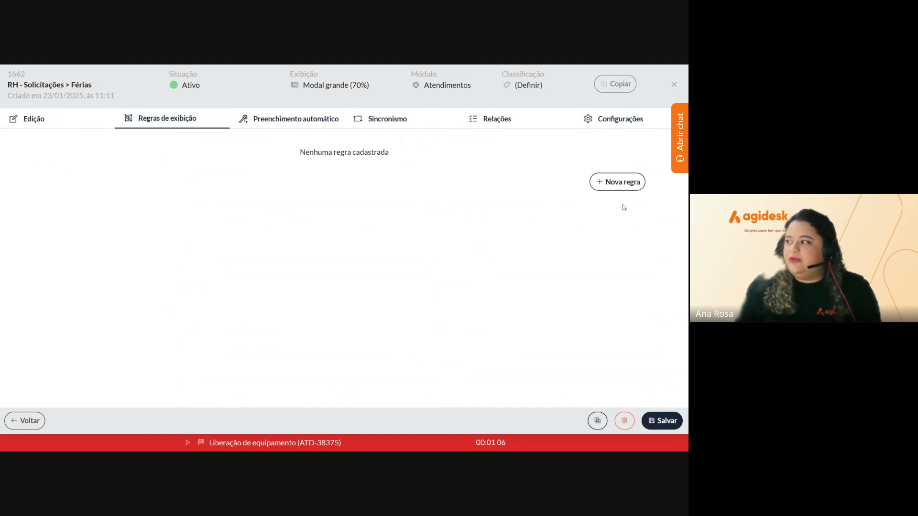
click(620, 192)
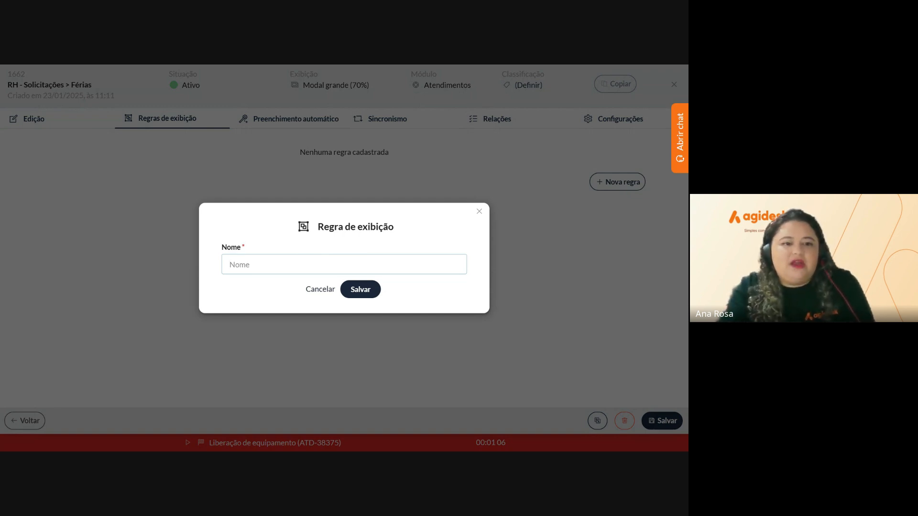
text(E)
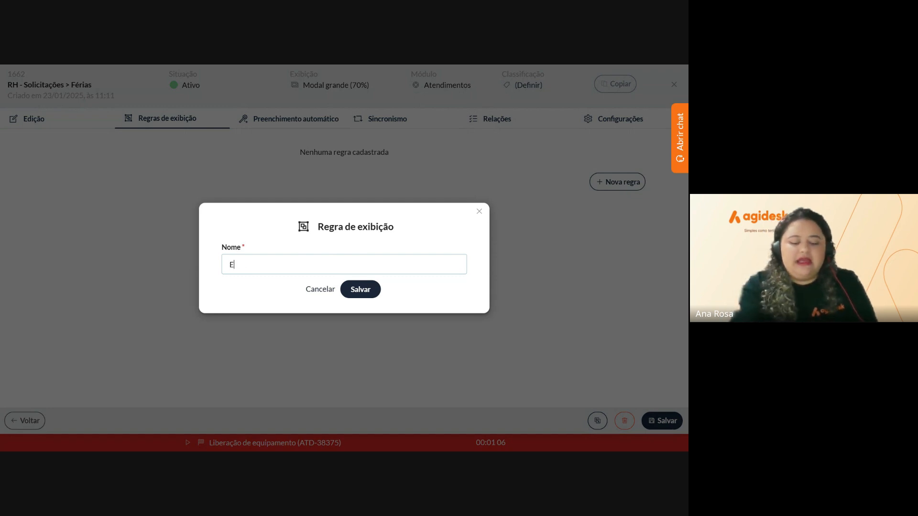
text(m caso)
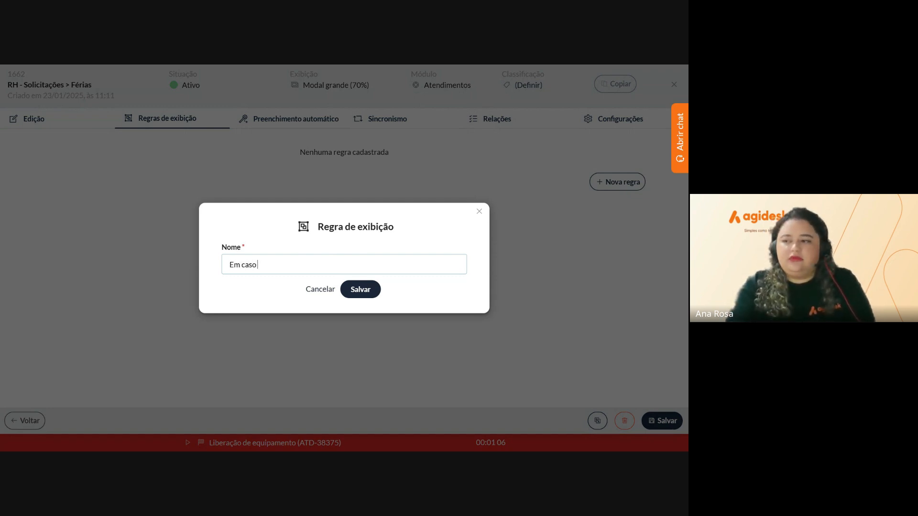
text( de lice)
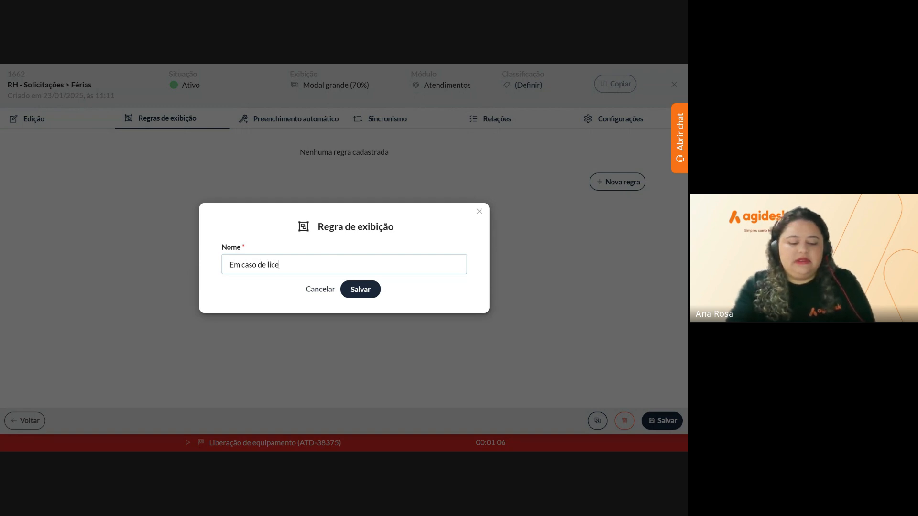
text(nça re)
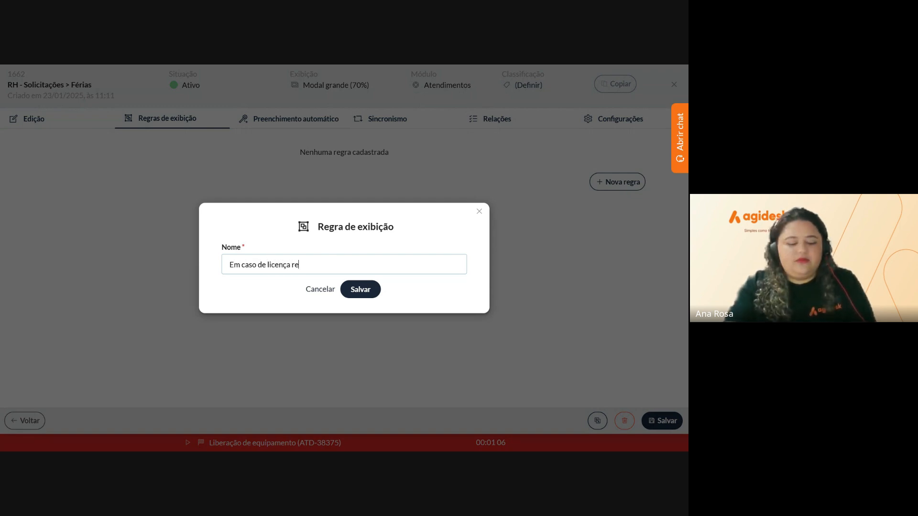
text(munerada)
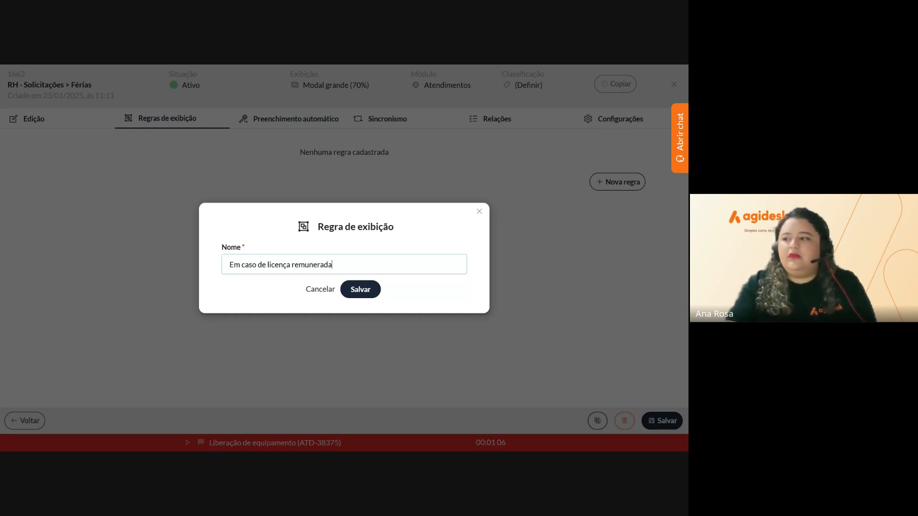
Save the rule name and add the condition Tipo de férias É (igual) Licença remunerada
click(361, 292)
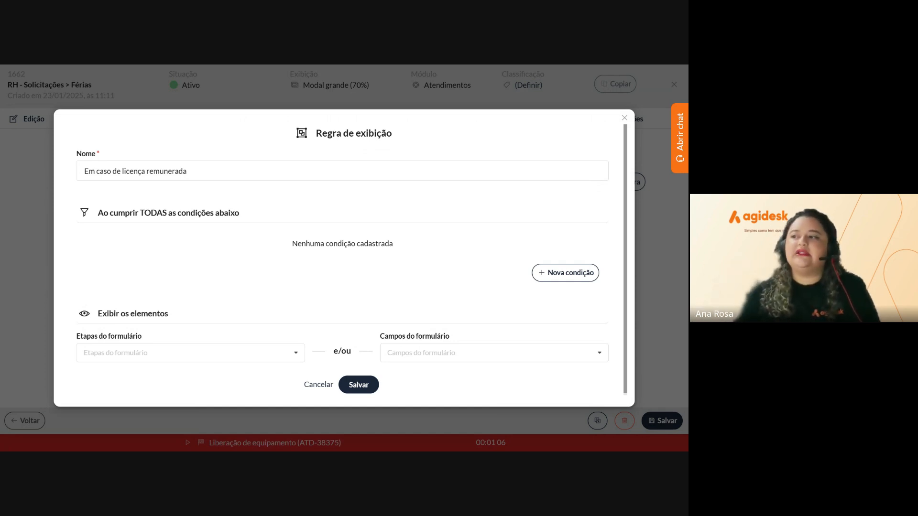
click(547, 276)
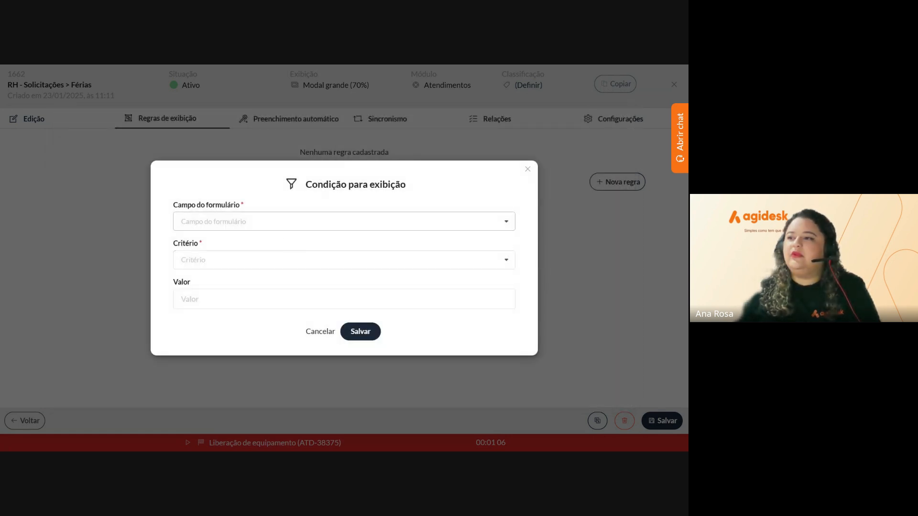
click(344, 221)
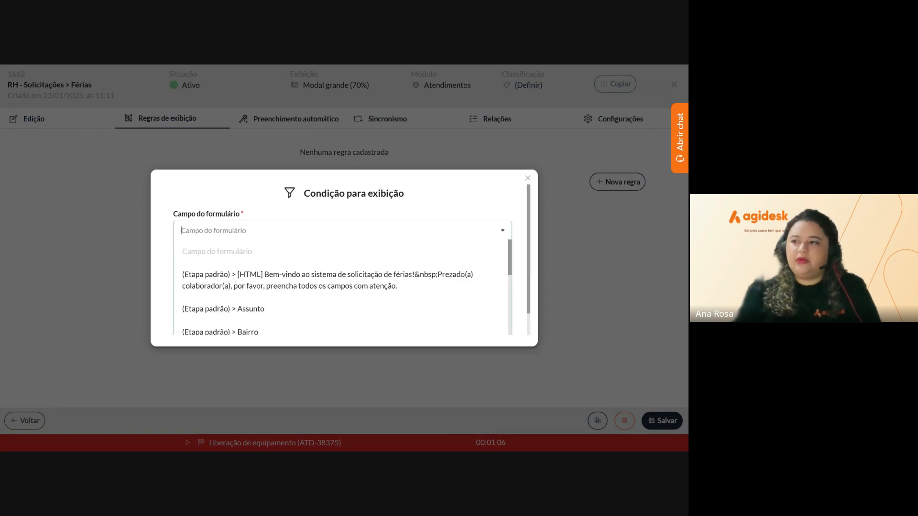
scroll(303, 254, down, 5)
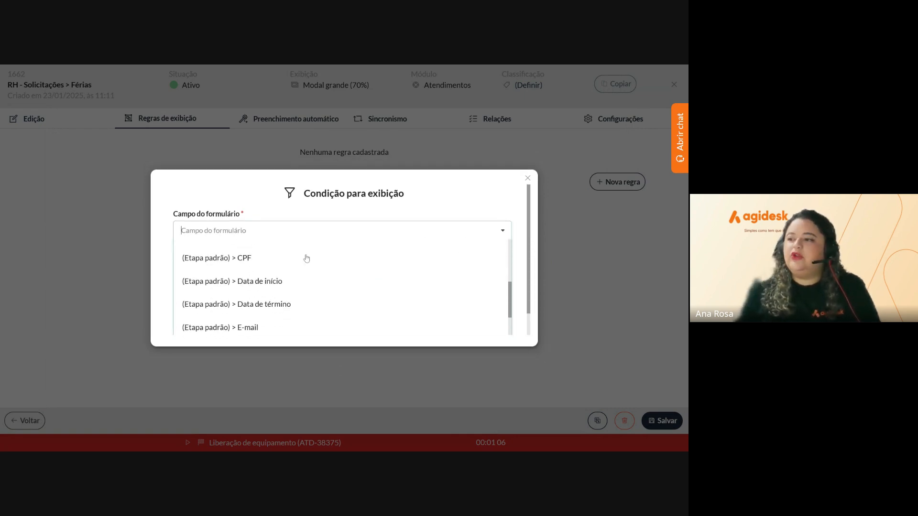
scroll(306, 258, down, 3)
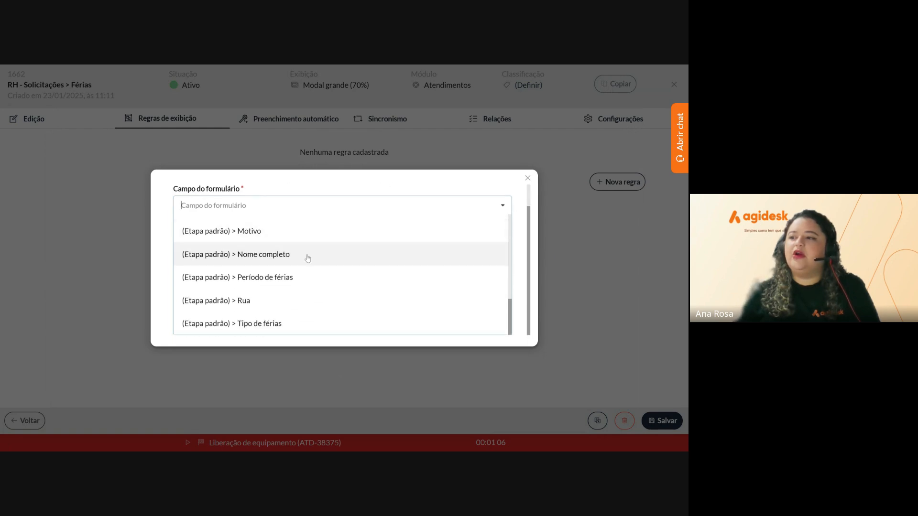
click(324, 322)
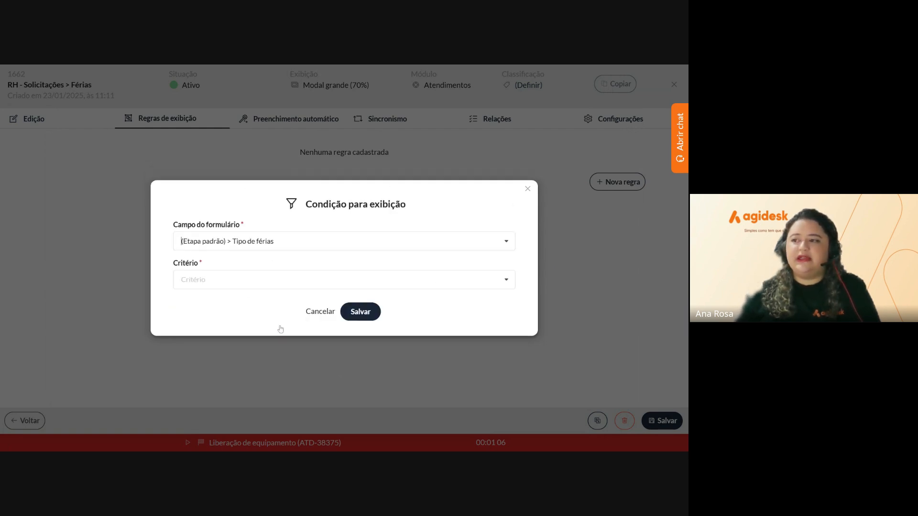
click(261, 262)
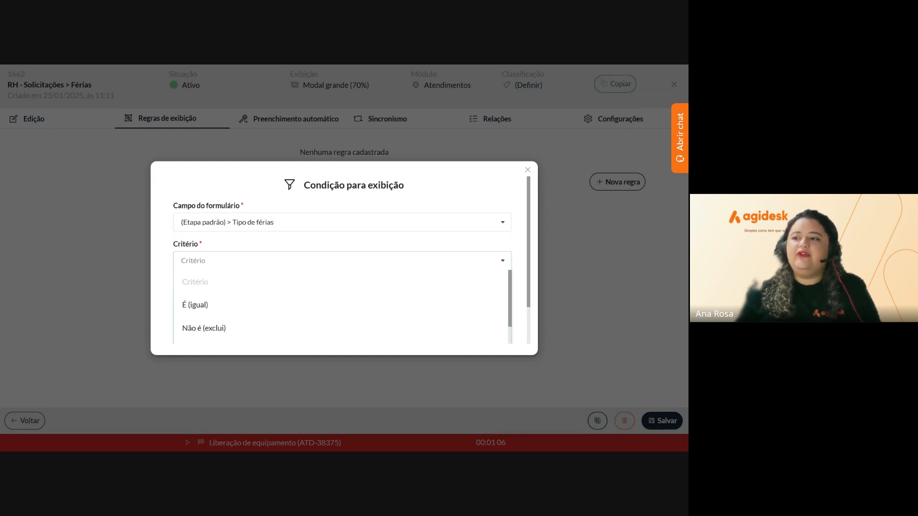
click(241, 293)
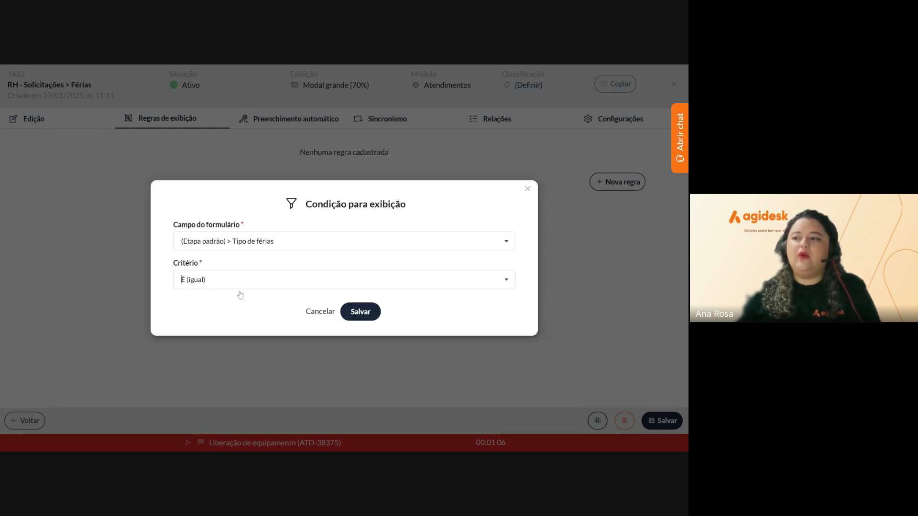
click(258, 299)
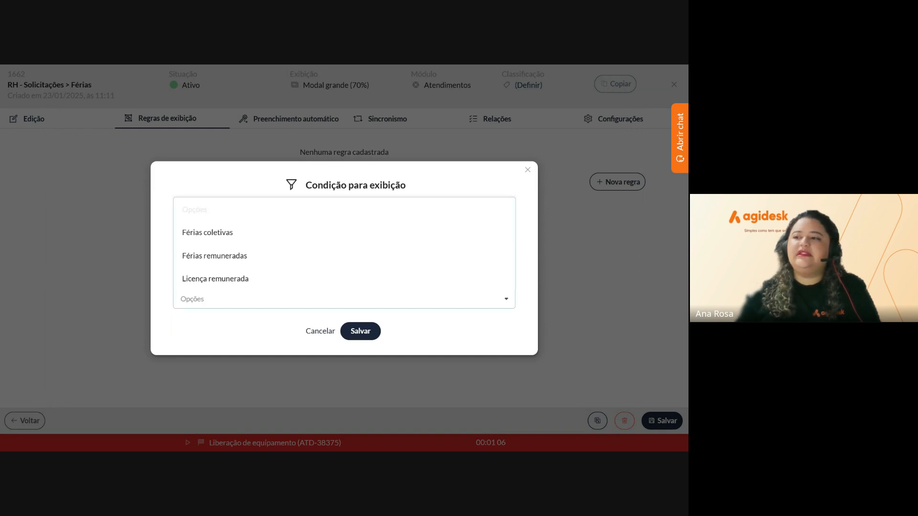
click(234, 279)
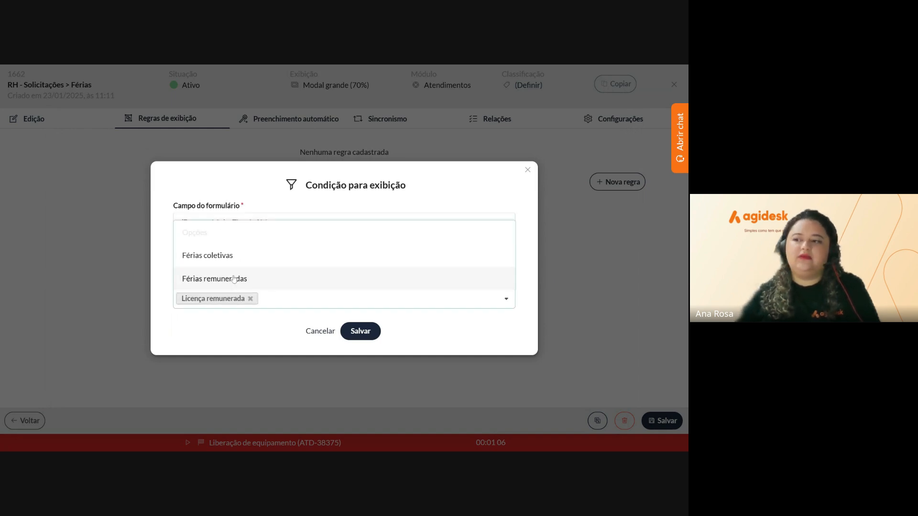
click(230, 319)
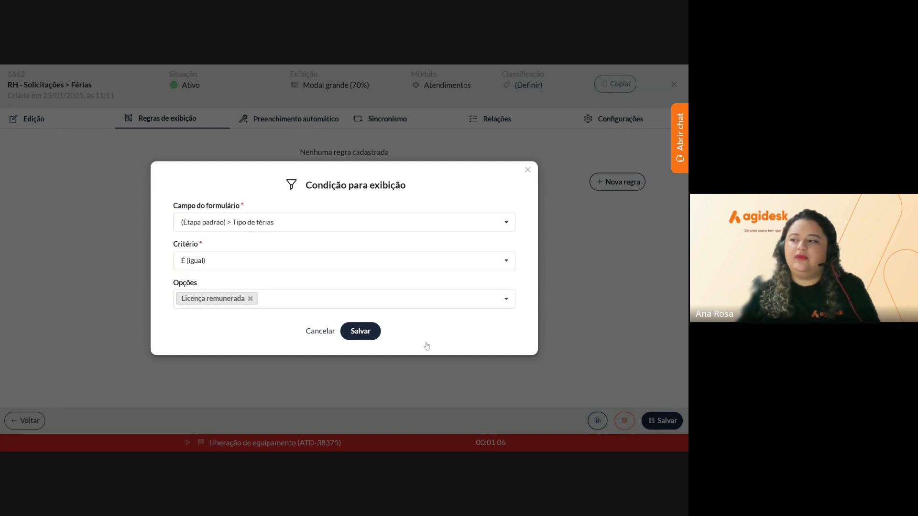
click(367, 334)
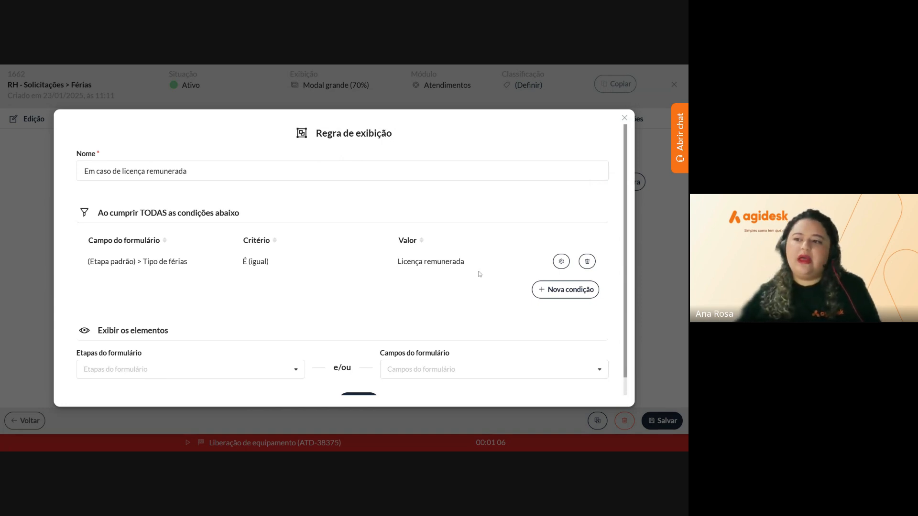
Under Exibir os elementos, select the '(Etapa padrão) > Motivo' field as the element to show
scroll(485, 271, down, 1)
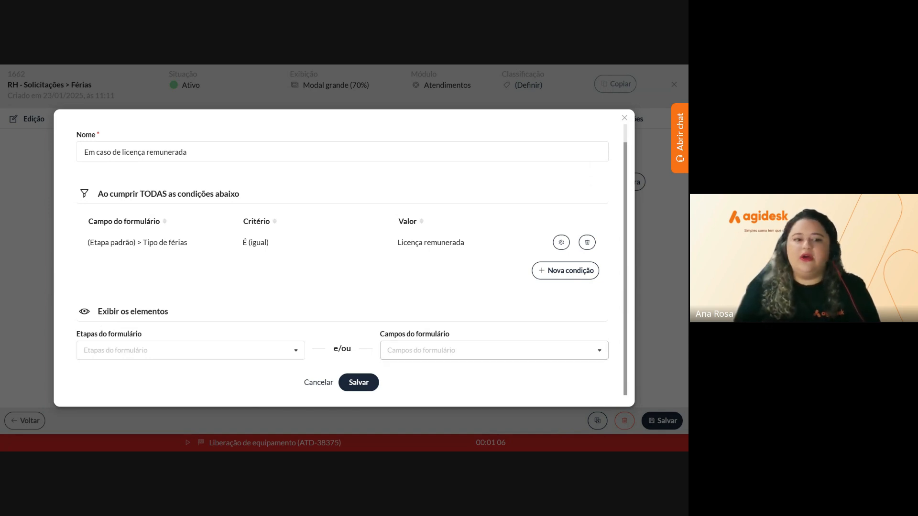
click(486, 350)
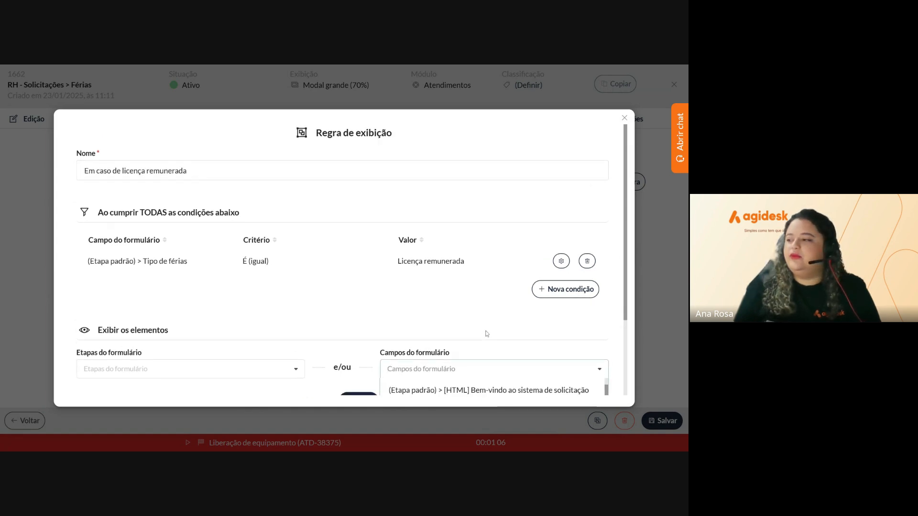
scroll(487, 334, down, 2)
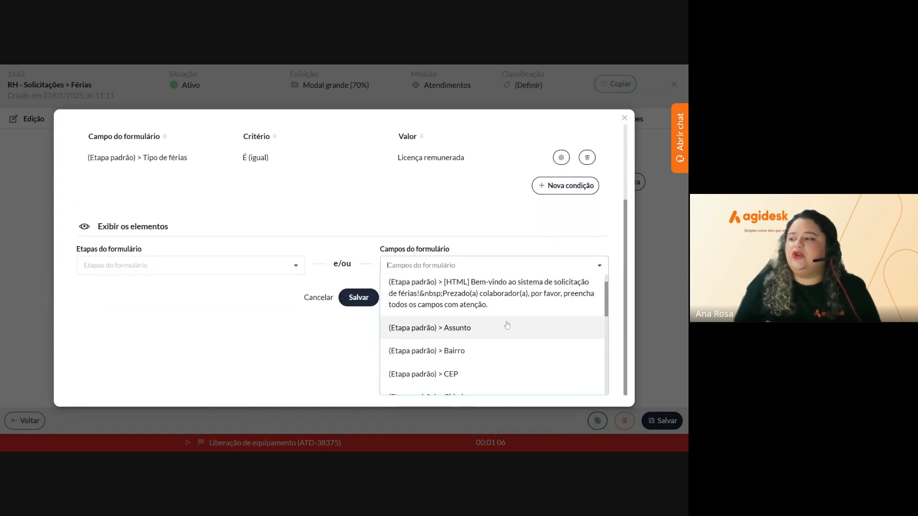
scroll(507, 325, down, 5)
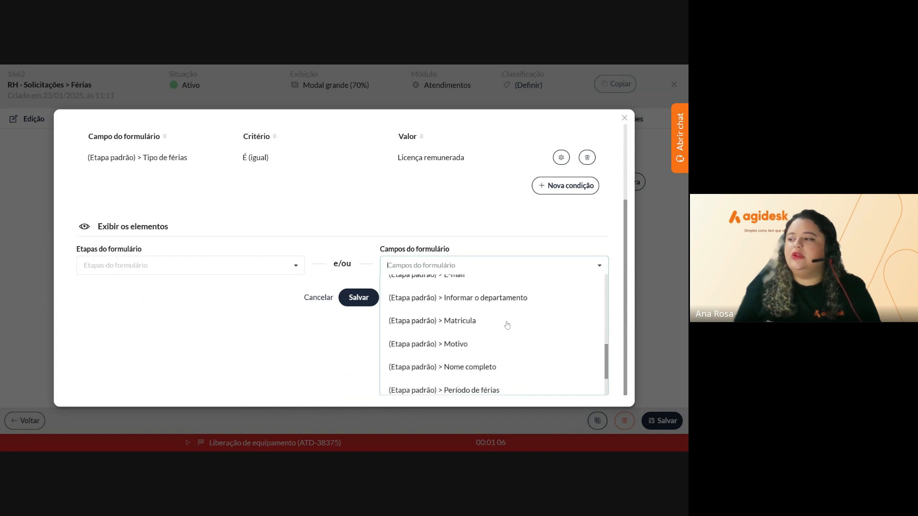
scroll(507, 325, down, 1)
click(507, 324)
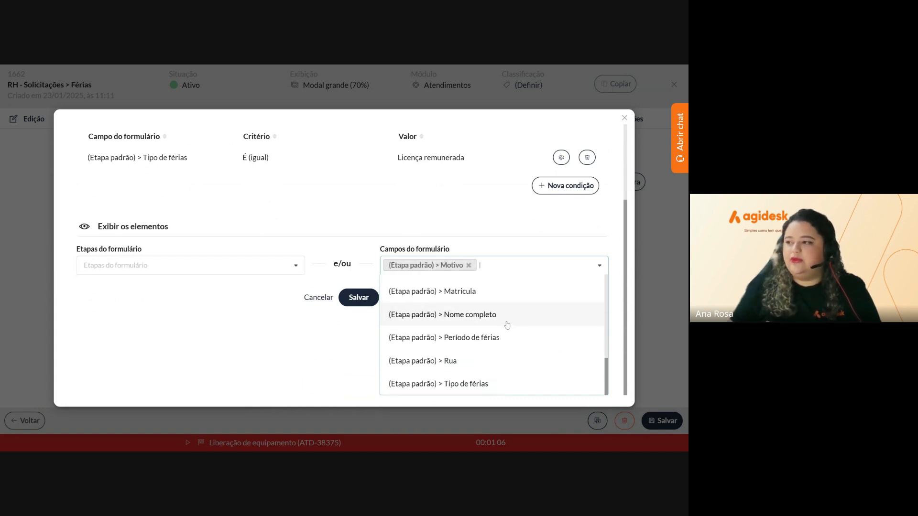
click(309, 338)
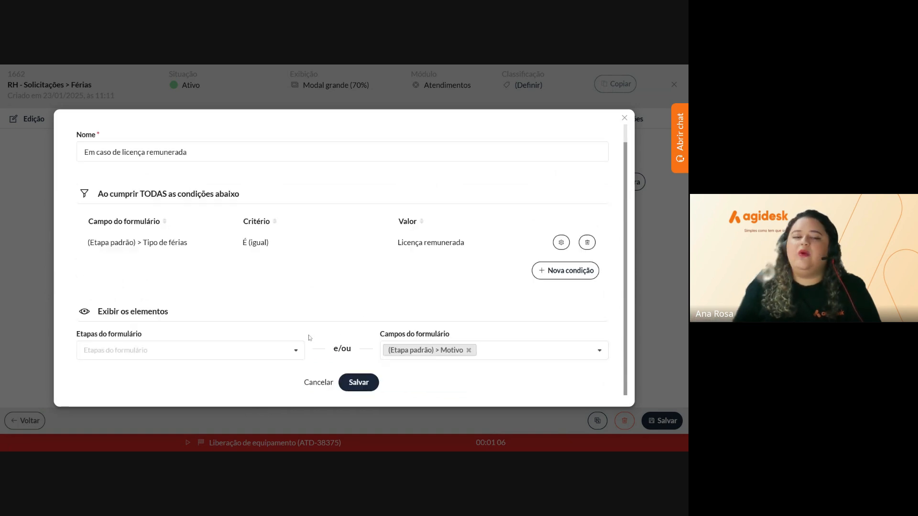
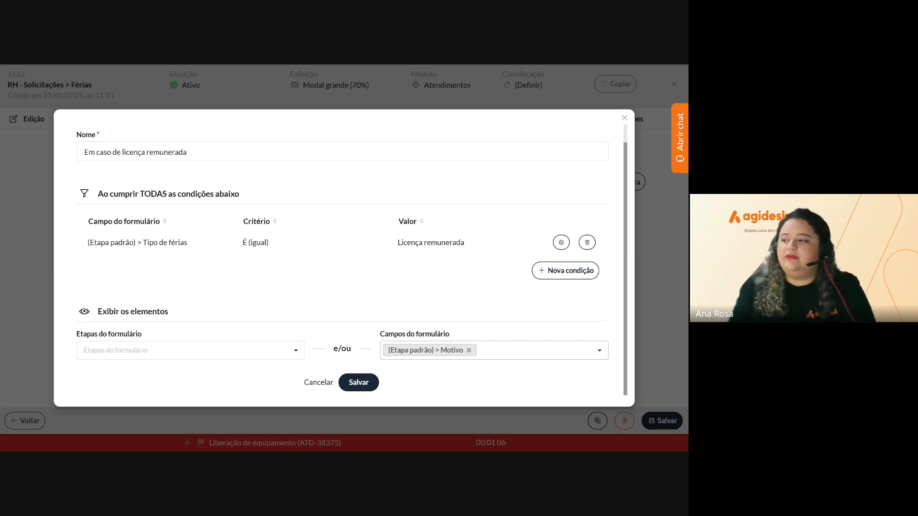
Save the 'Em caso de licença remunerada' rule that shows Motivo for Licença remunerada
click(364, 389)
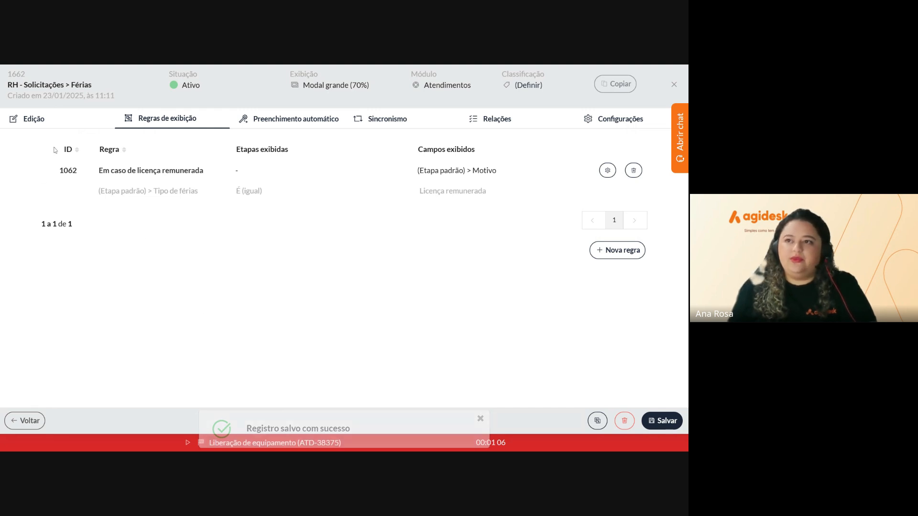
Add an 'Anexar documento' field of type Anexo (upload) below Motivo on the Férias form
click(32, 120)
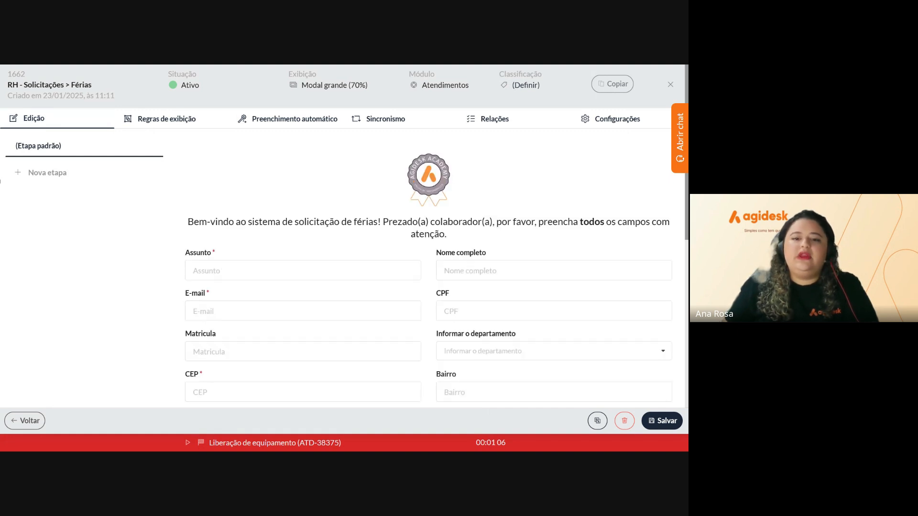
scroll(335, 318, down, 3)
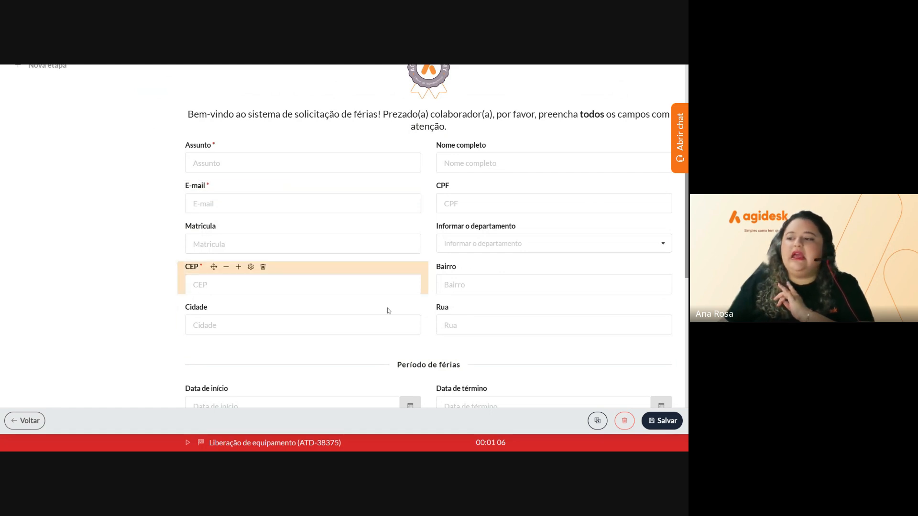
scroll(389, 309, down, 8)
click(482, 380)
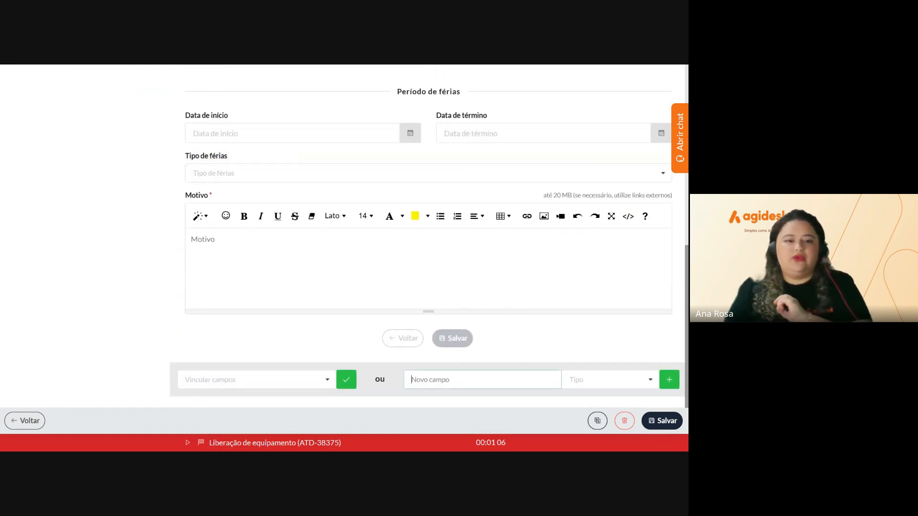
text(Anexa)
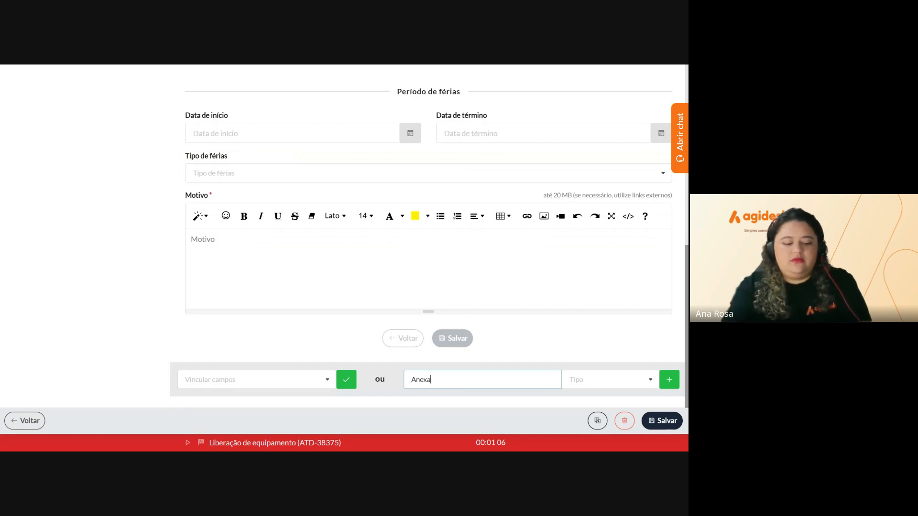
text(r do)
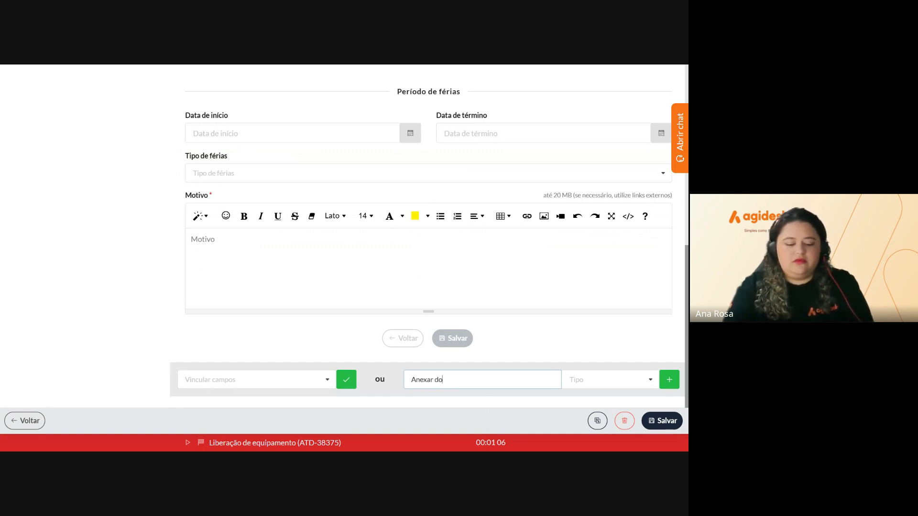
text(cumento)
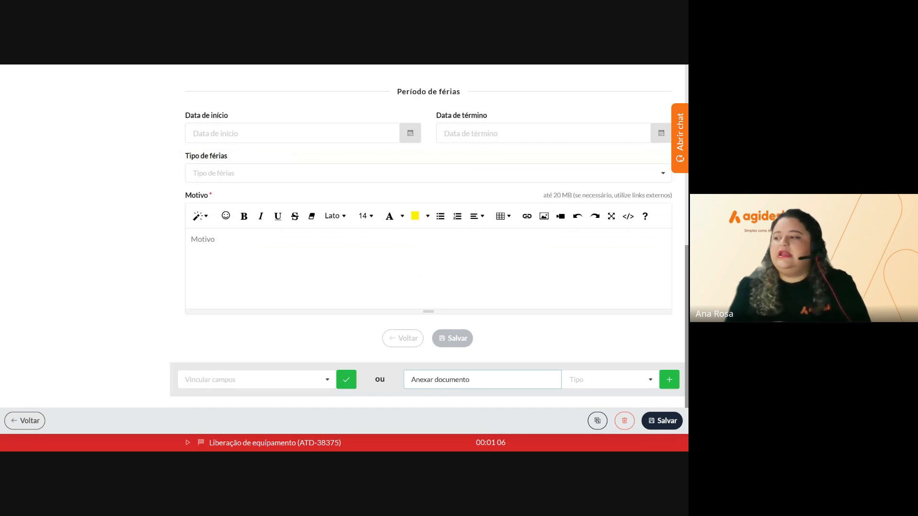
click(610, 380)
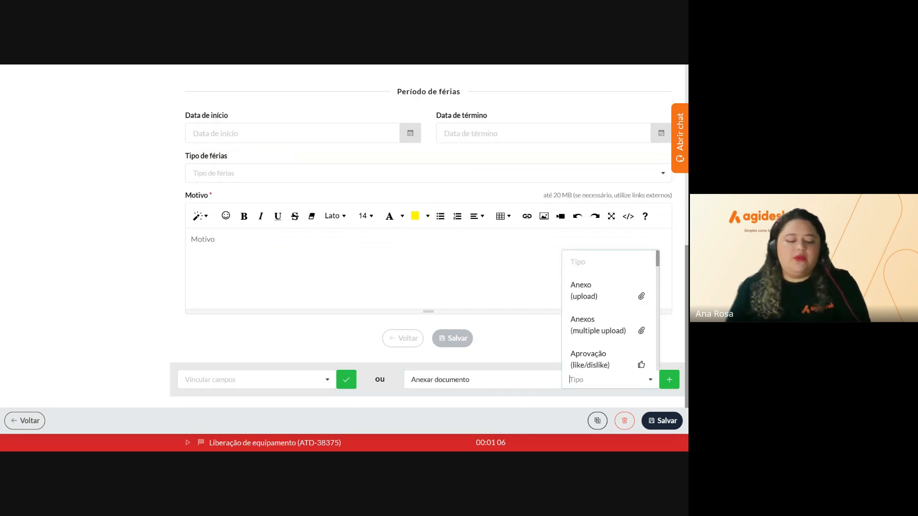
click(581, 301)
click(669, 382)
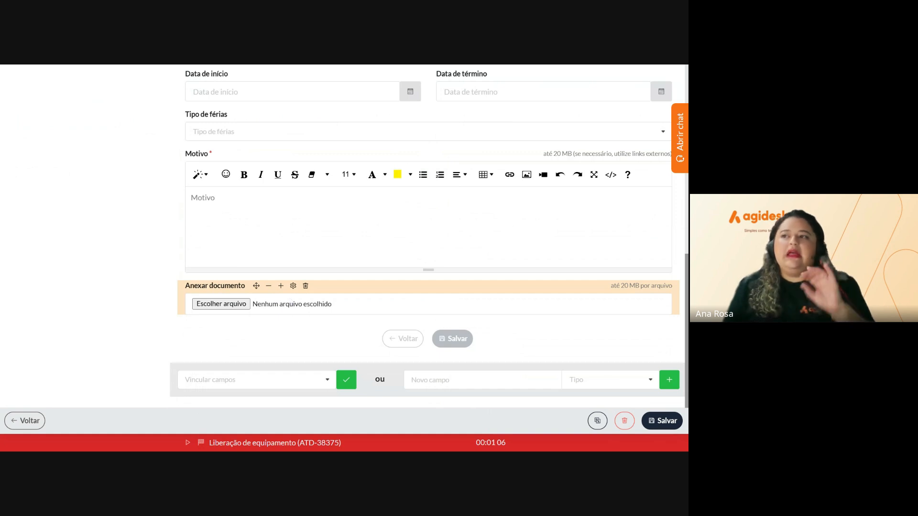
scroll(293, 301, up, 10)
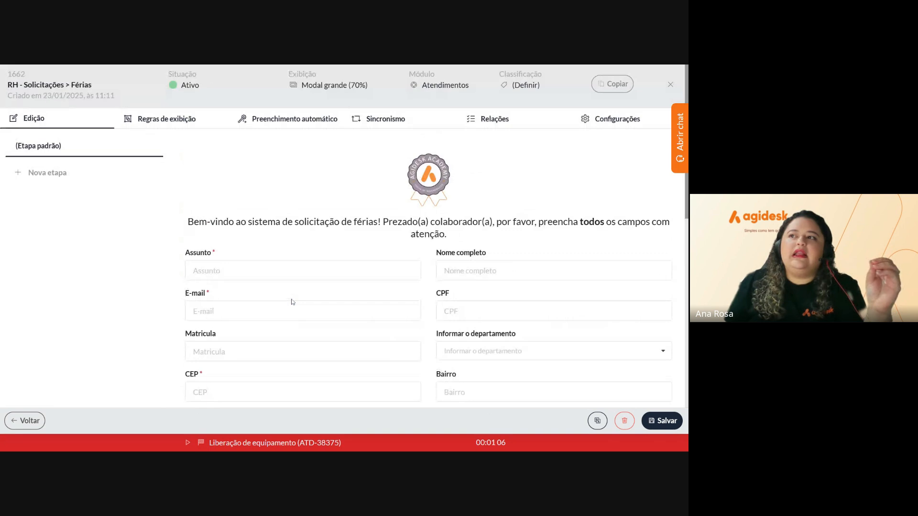
click(162, 123)
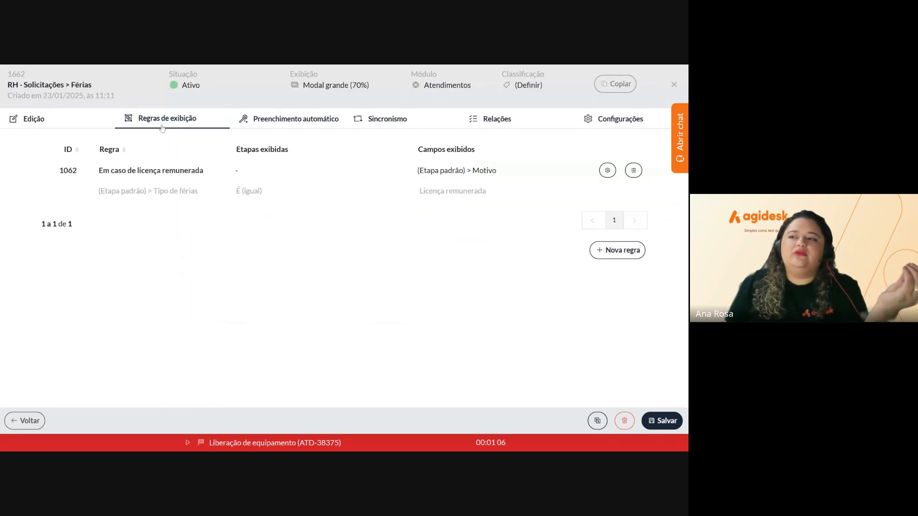
click(608, 170)
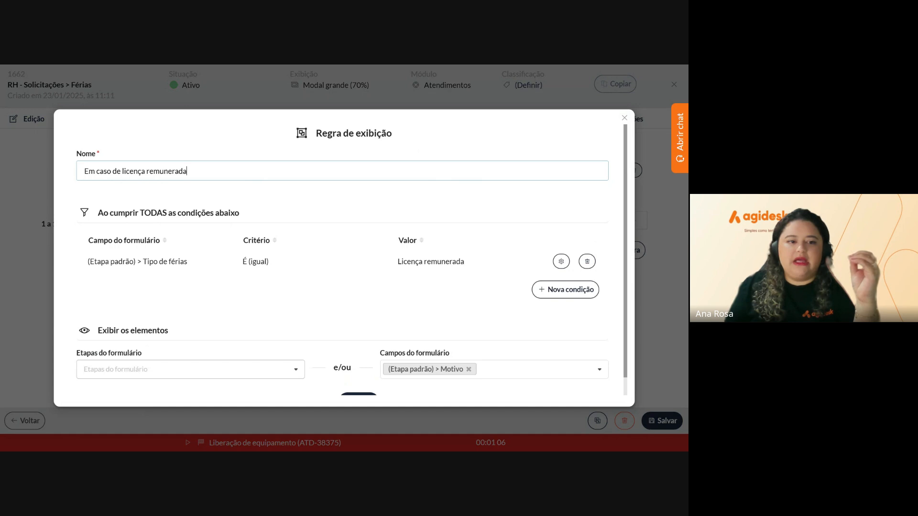
click(627, 118)
click(35, 119)
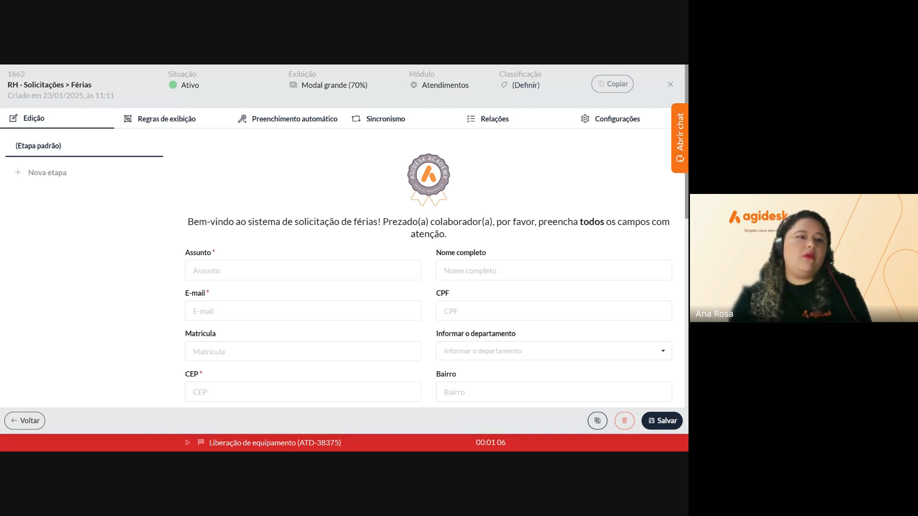
Rename the '(Etapa padrão)' step to 'Dados do colaborador e das férias'
double_click(34, 148)
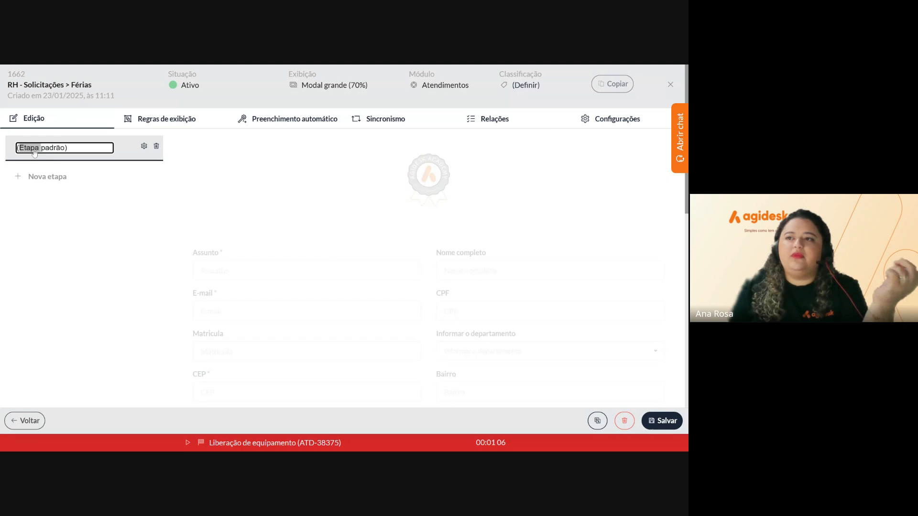
click(106, 148)
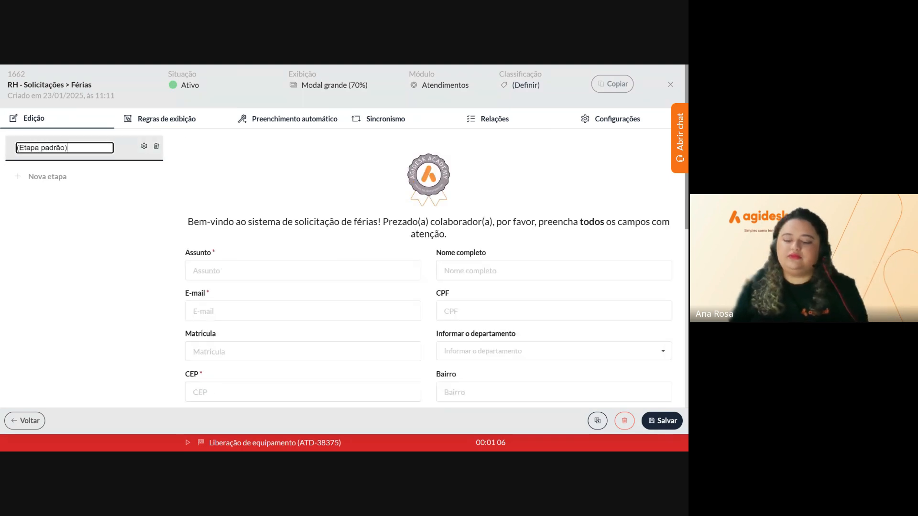
key(BackSpace)
key(BackSpace)
key(BackSpace)
key(BackSpace)
key(BackSpace)
key(BackSpace)
key(BackSpace)
key(BackSpace)
key(BackSpace)
key(BackSpace)
key(BackSpace)
key(BackSpace)
key(BackSpace)
key(BackSpace)
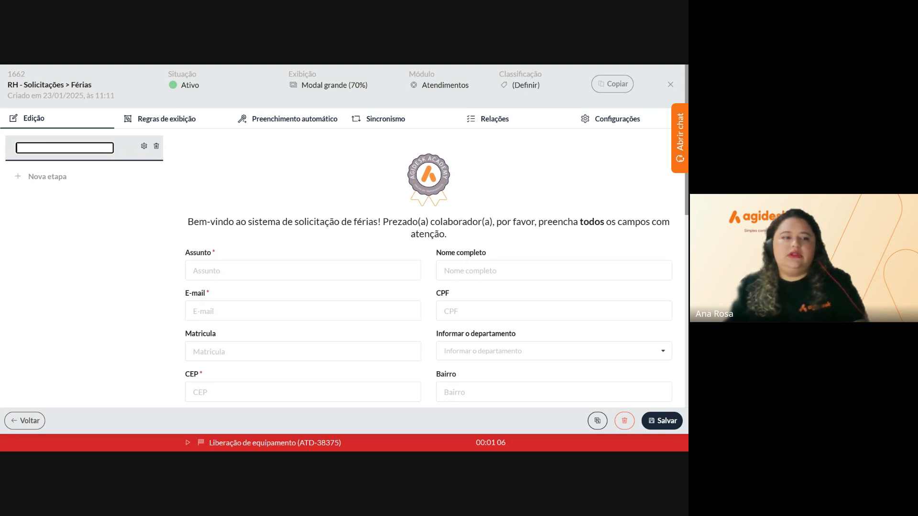
text(Da)
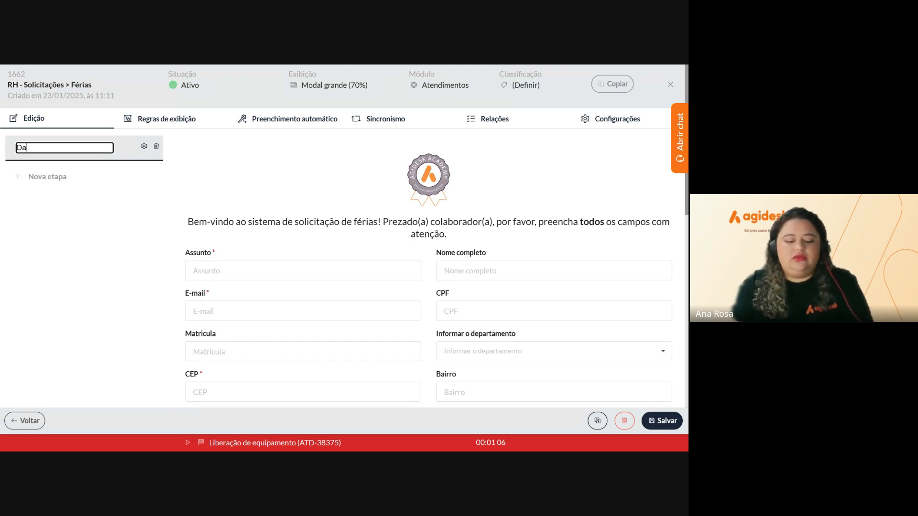
text(dos do candida)
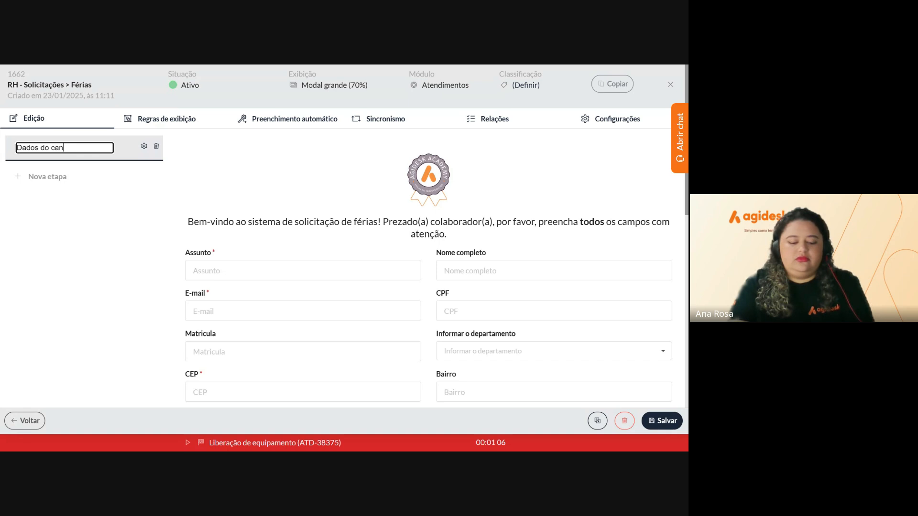
key(BackSpace)
key(BackSpace)
key(BackSpace)
key(BackSpace)
key(BackSpace)
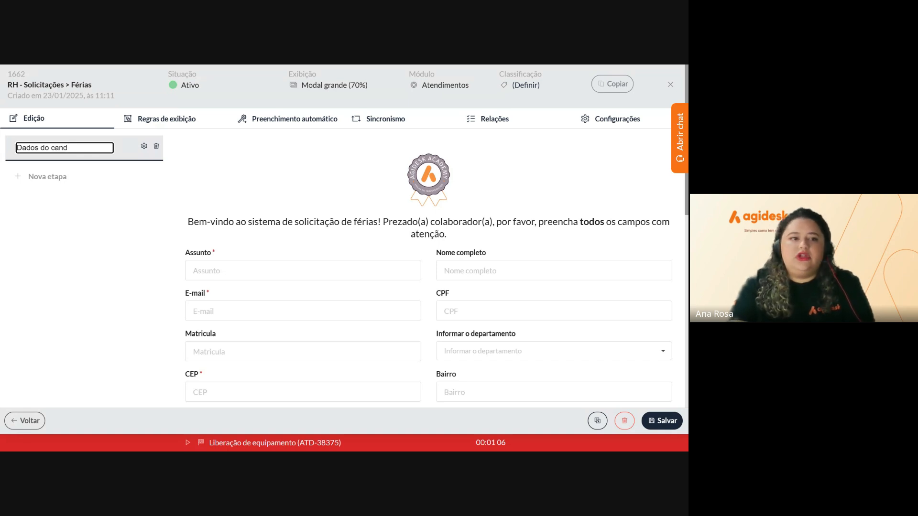
text(ol)
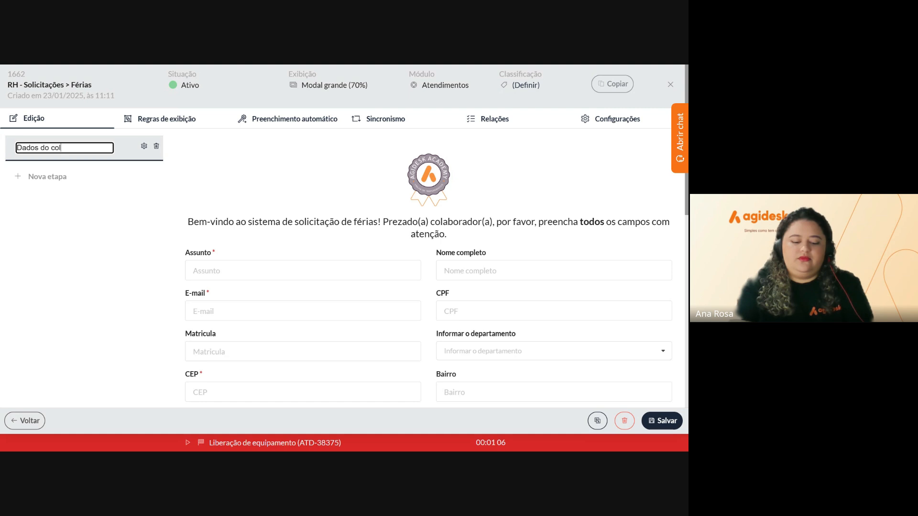
text(aborador)
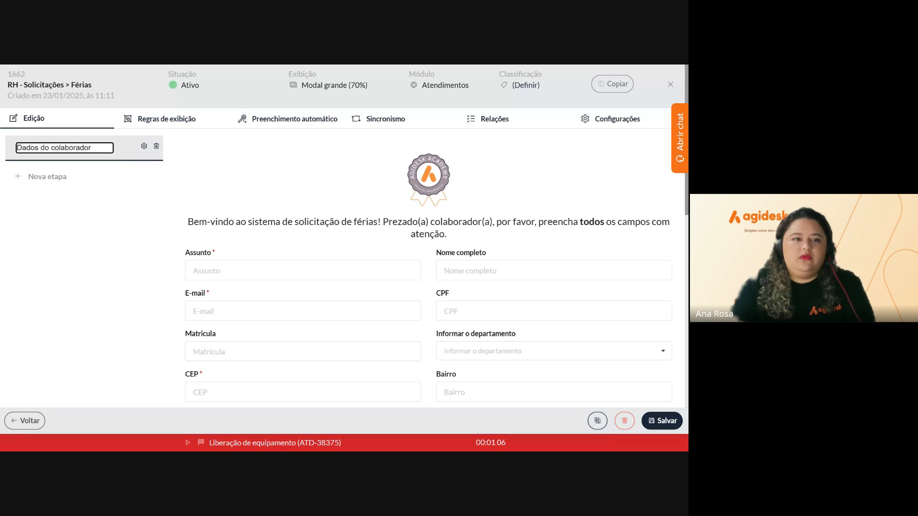
text( e das fé)
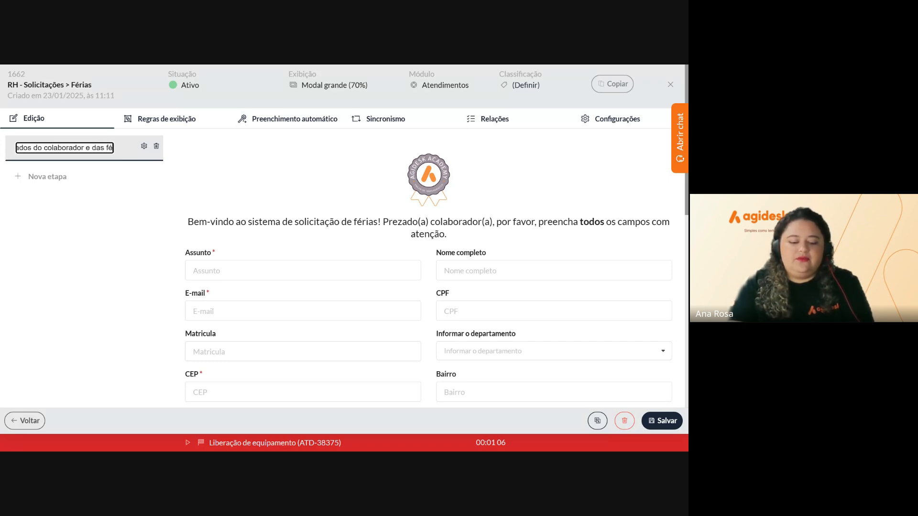
text(rias)
key(Return)
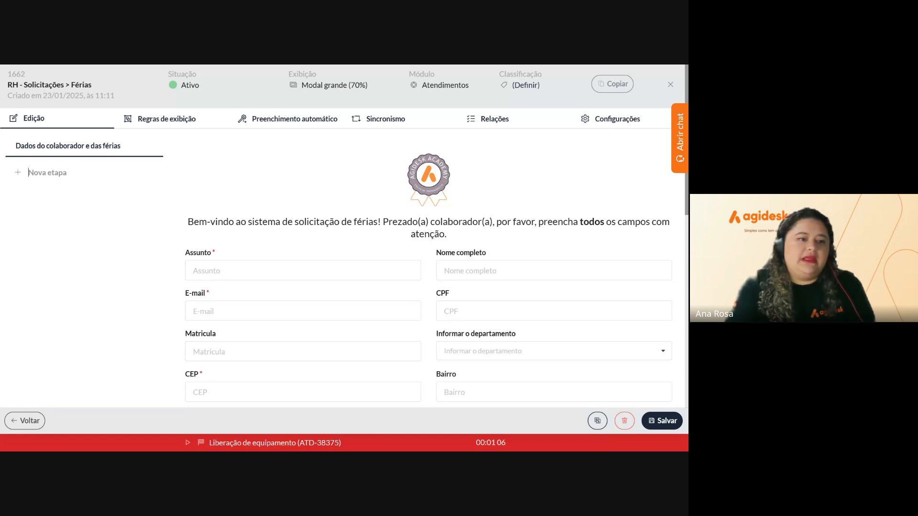
Create a new form step called 'Declaração' via the Nova etapa field
text(De)
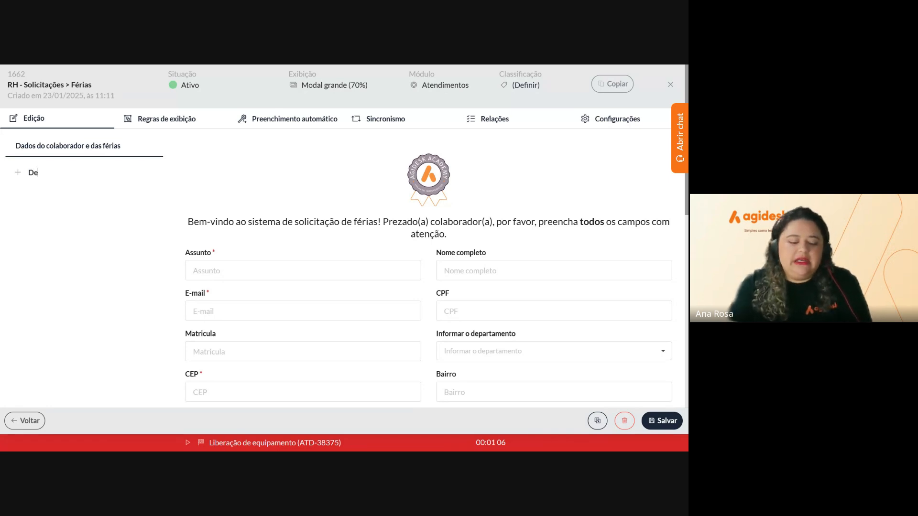
text(claração)
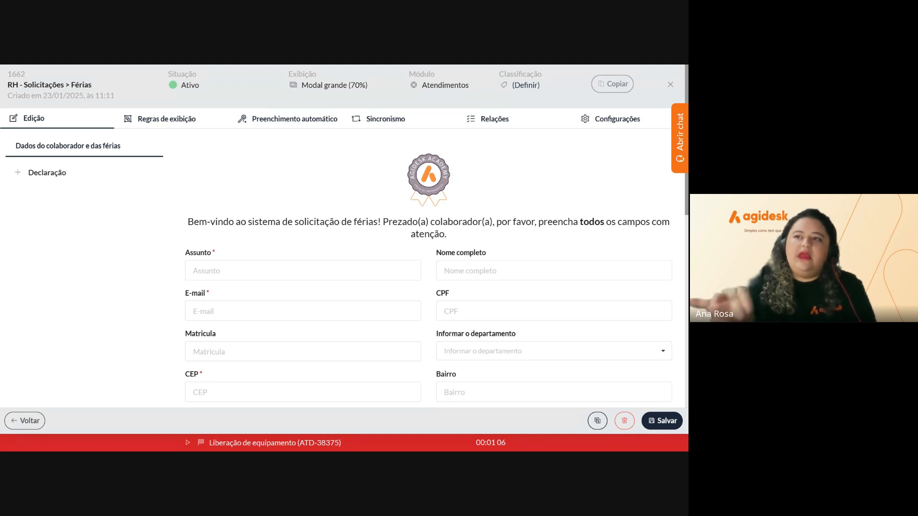
key(Return)
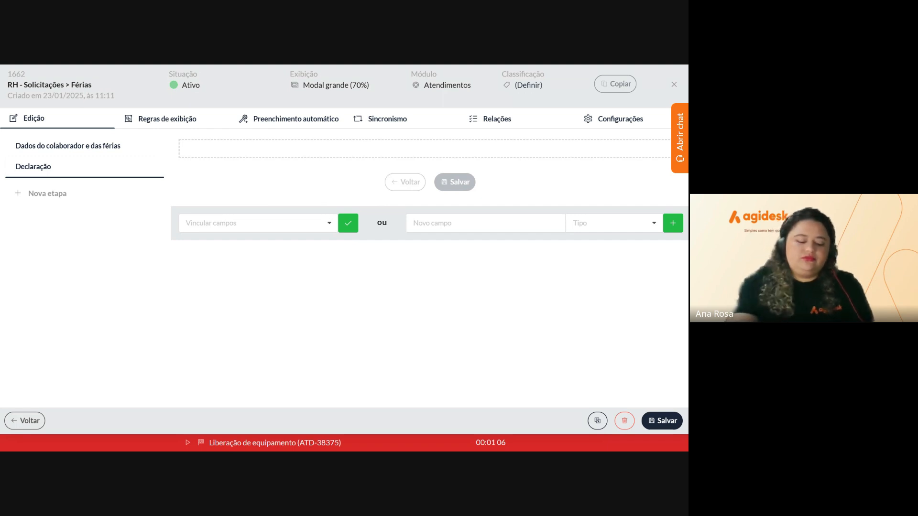
Add the pasted vacation-policy declaration, ending with a period, as an Escolha (radiobutton) field in Declaração
click(485, 223)
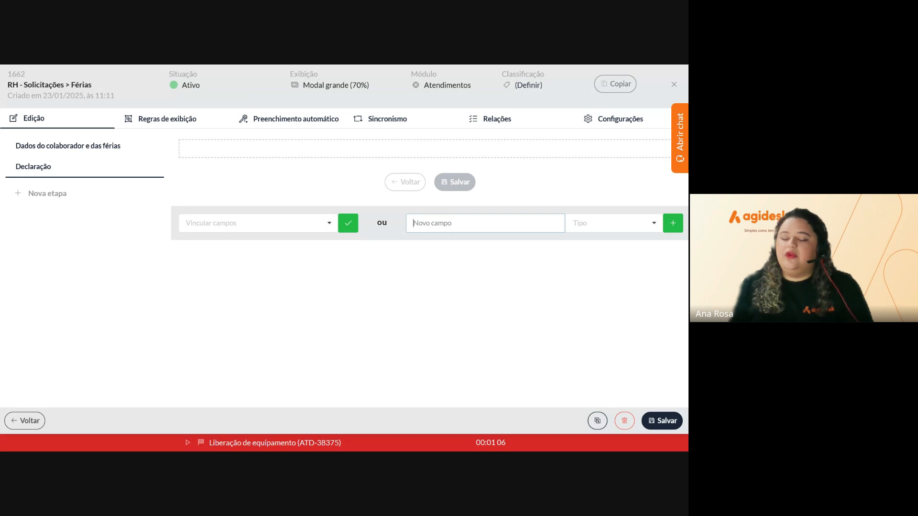
key(ctrl+v)
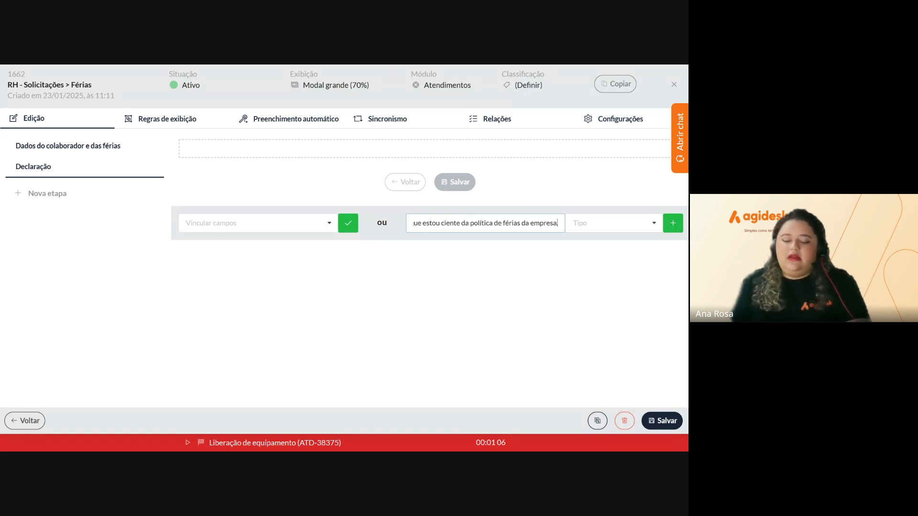
key(Left)
key(Left)
key(Left)
key(Left)
key(Left)
key(Left)
key(Left)
key(Left)
key(Left)
key(Left)
key(Left)
key(Left)
key(Left)
key(Left)
key(Left)
key(Left)
key(Left)
key(Left)
key(Left)
key(Left)
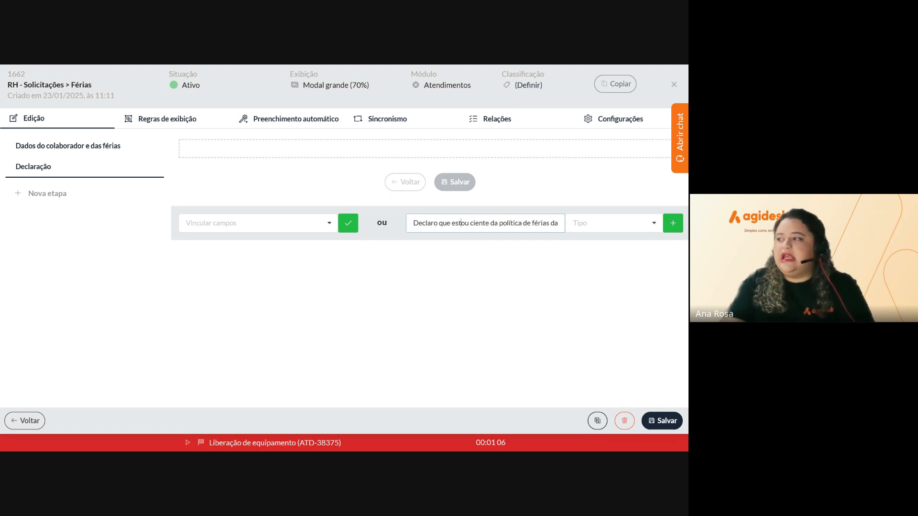
key(Right)
key(Right)
key(Right)
key(Right)
key(Right)
key(Right)
key(Right)
key(Right)
key(Right)
key(Right)
key(Right)
key(Right)
key(Right)
key(Right)
text(.)
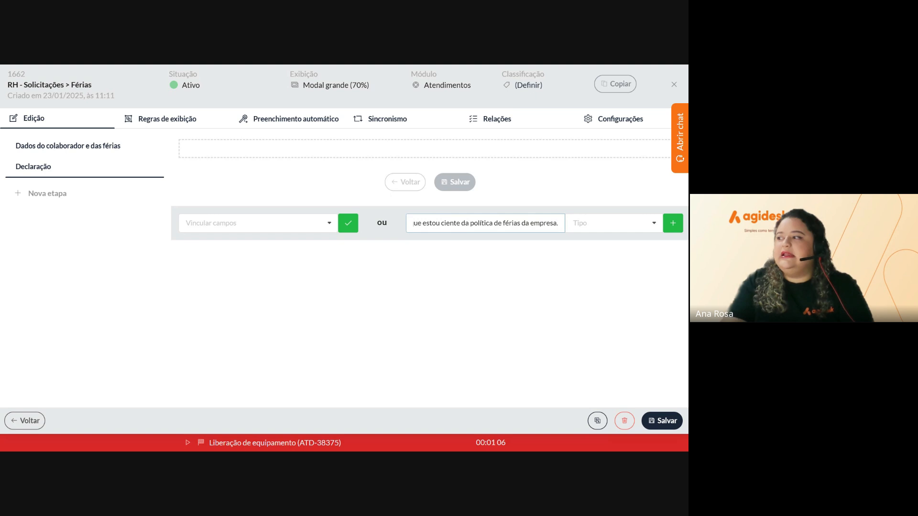
click(593, 223)
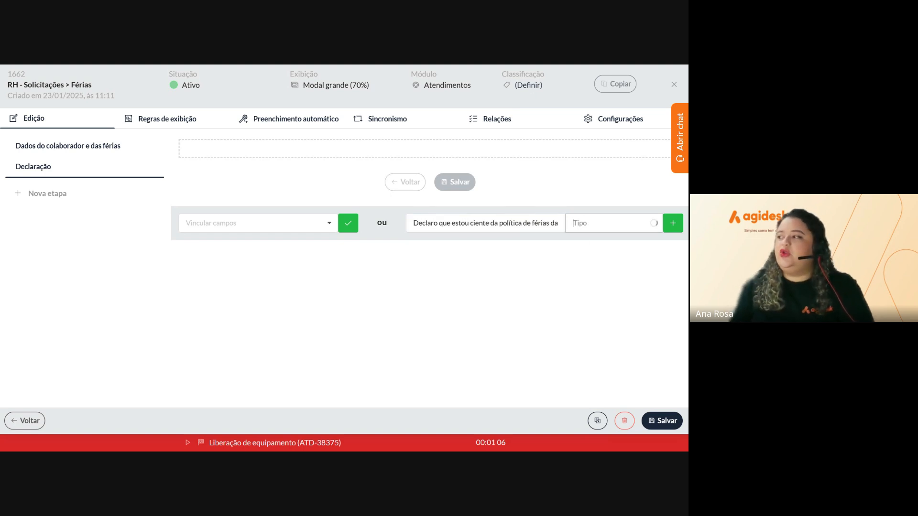
scroll(592, 179, down, 5)
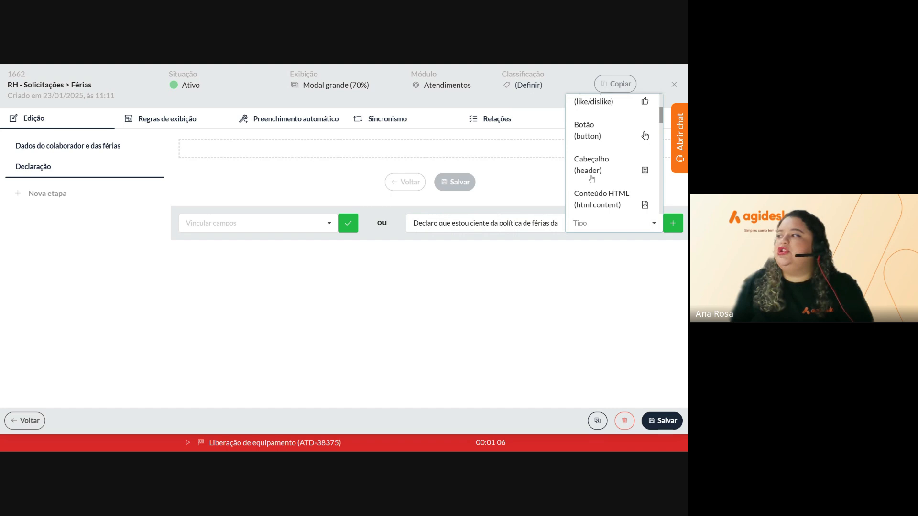
scroll(591, 179, down, 3)
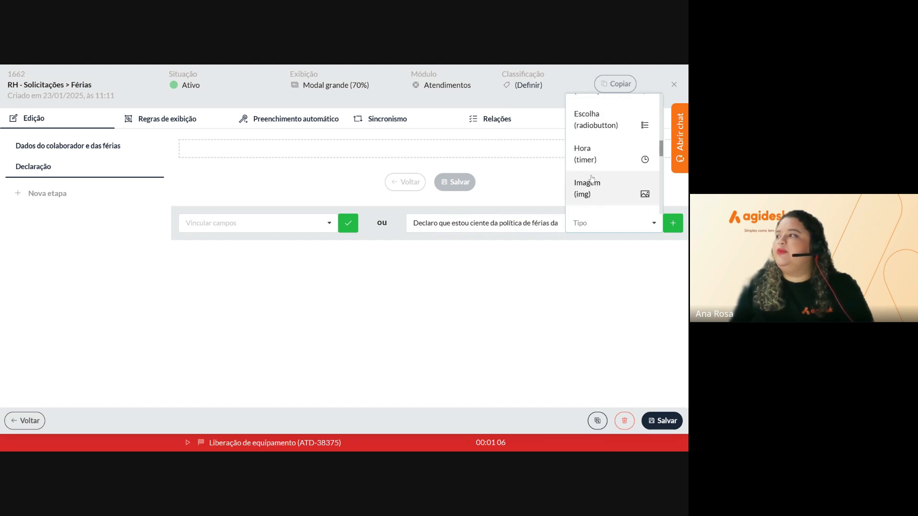
click(591, 125)
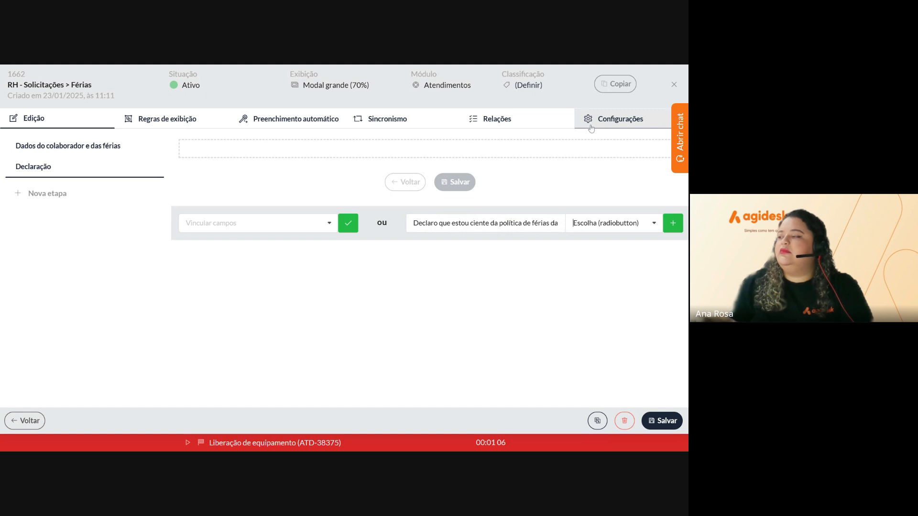
click(672, 223)
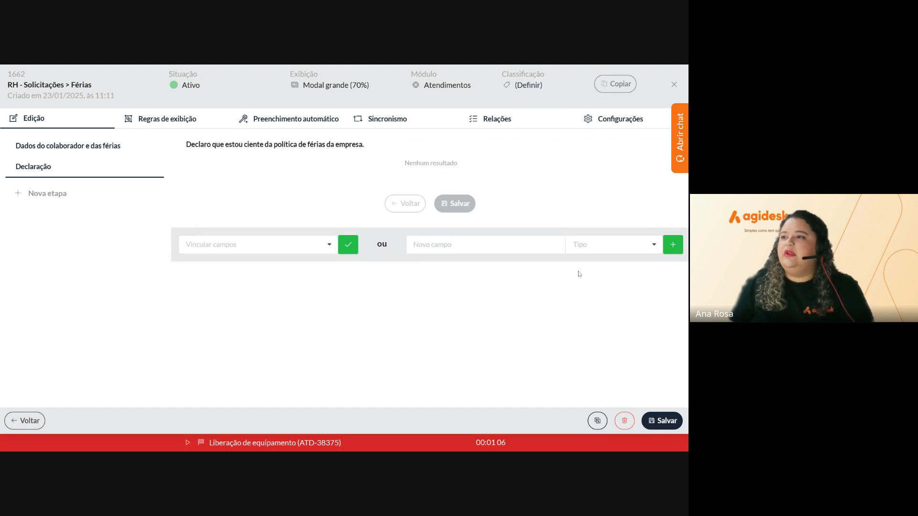
mouse_move(271, 167)
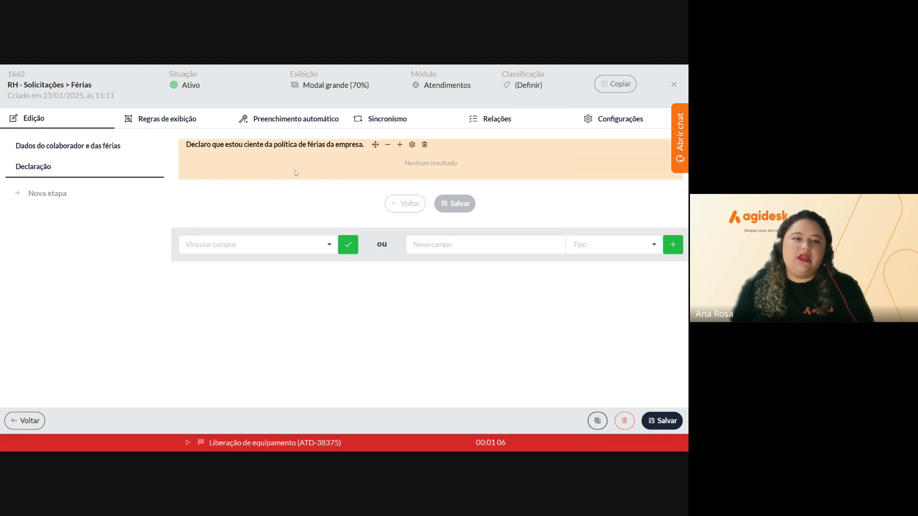
Add the choice option 'Estou ciente' to the vacation-policy declaration field
mouse_move(369, 167)
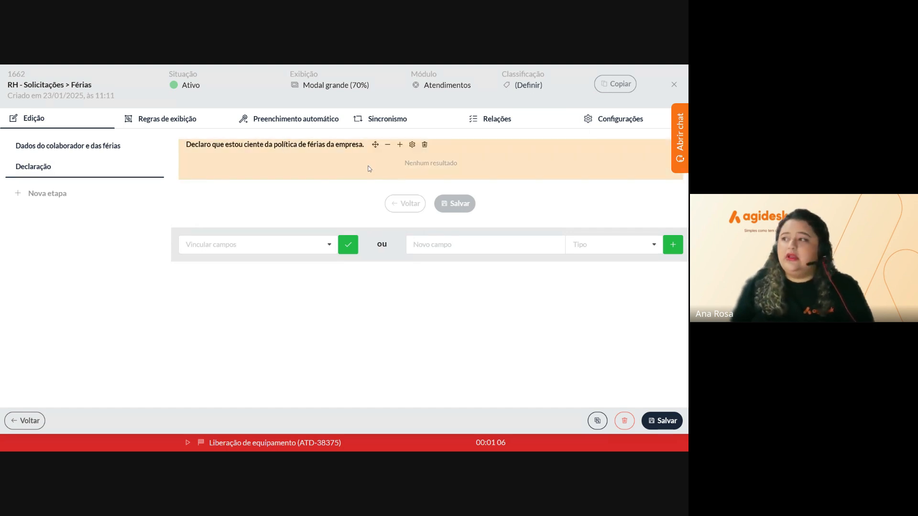
click(413, 146)
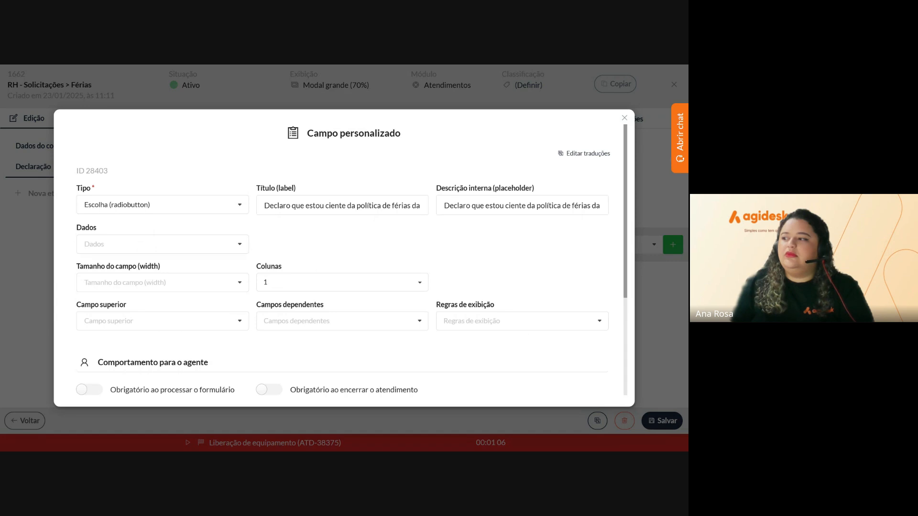
scroll(352, 260, down, 2)
scroll(352, 260, down, 1)
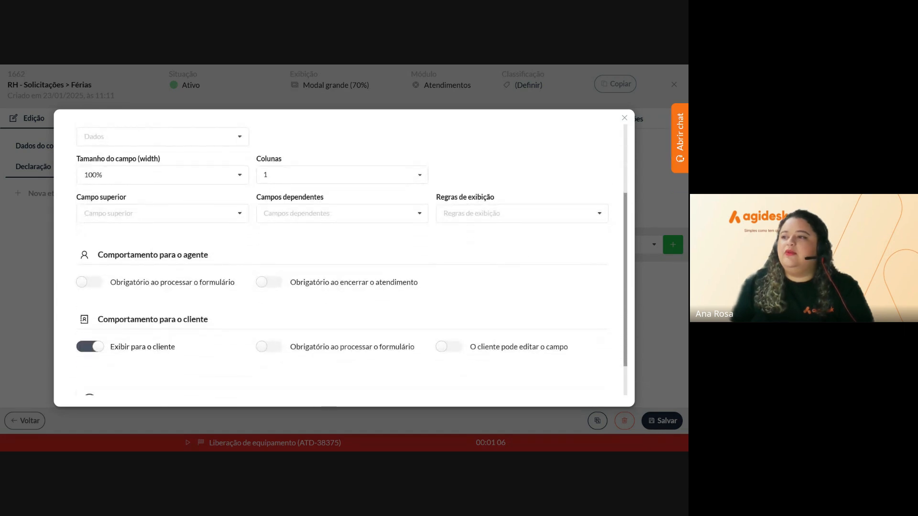
scroll(472, 202, down, 1)
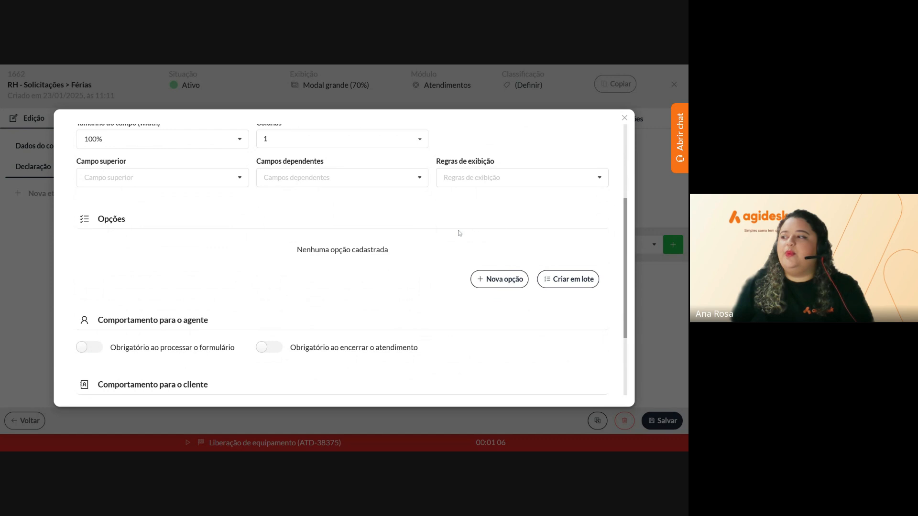
click(492, 284)
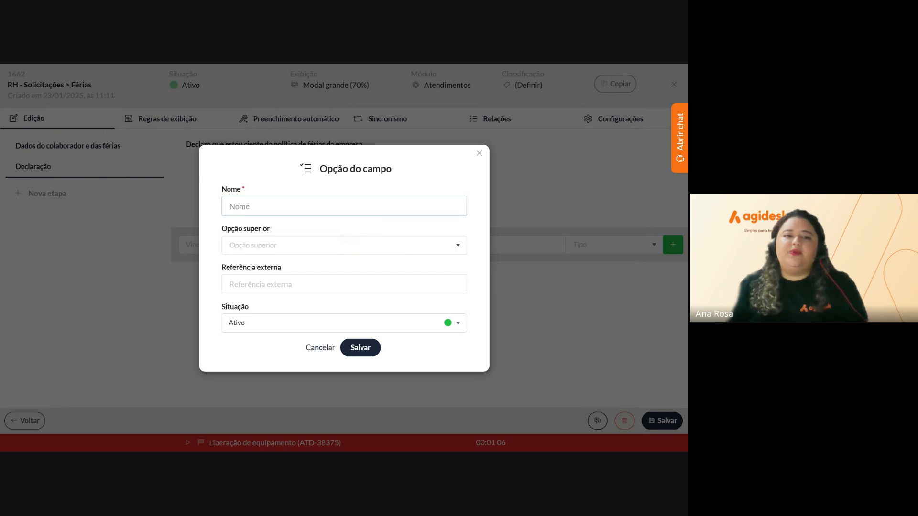
text(Esto)
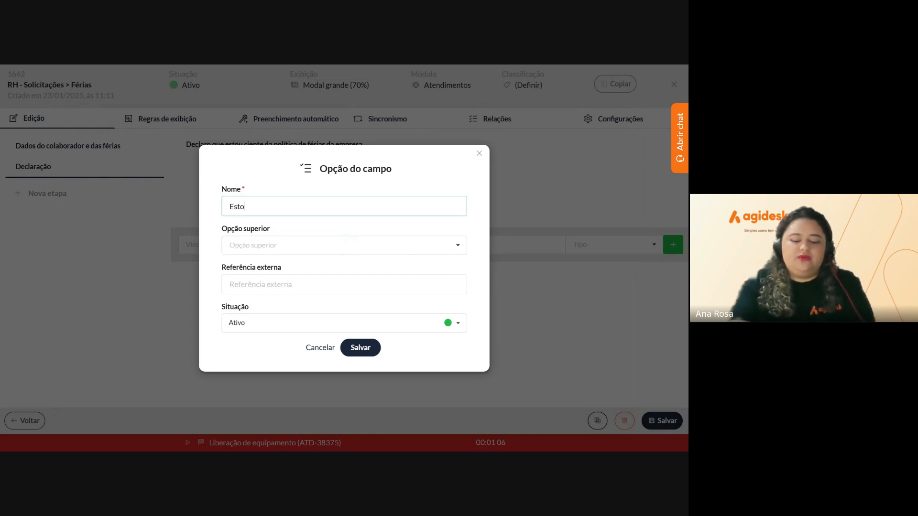
text(u ciente)
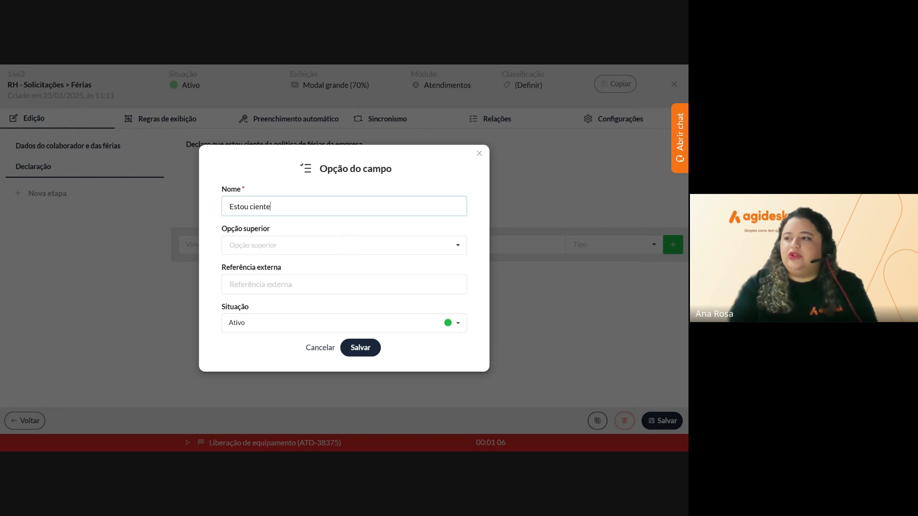
click(374, 345)
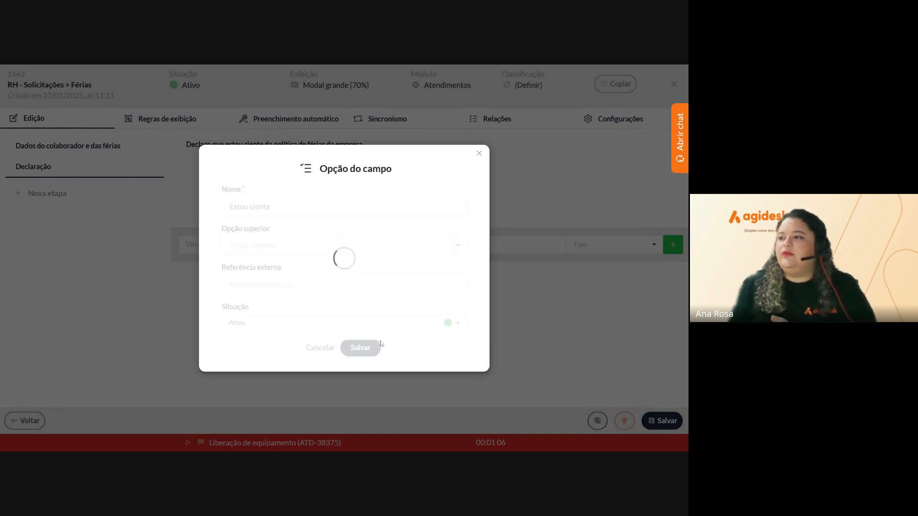
Make the declaration required for agents and clients when processing, and save the settings
scroll(380, 342, down, 3)
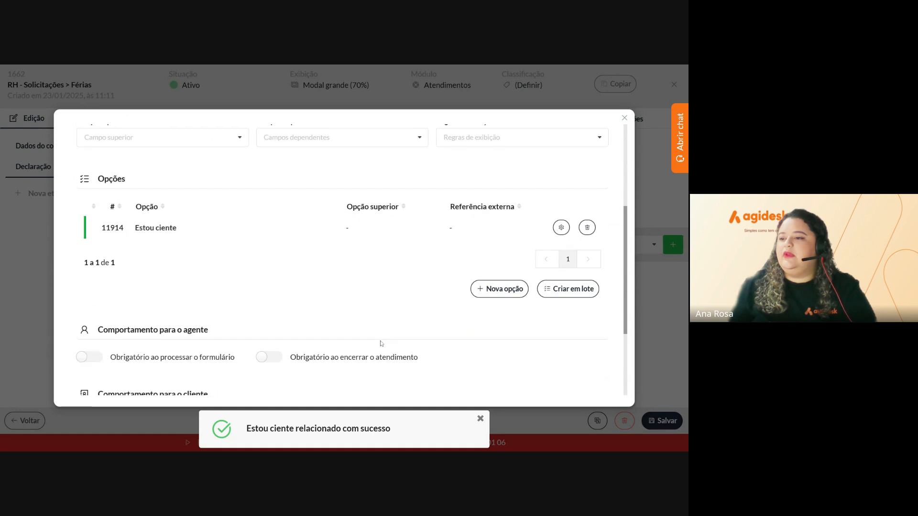
click(80, 241)
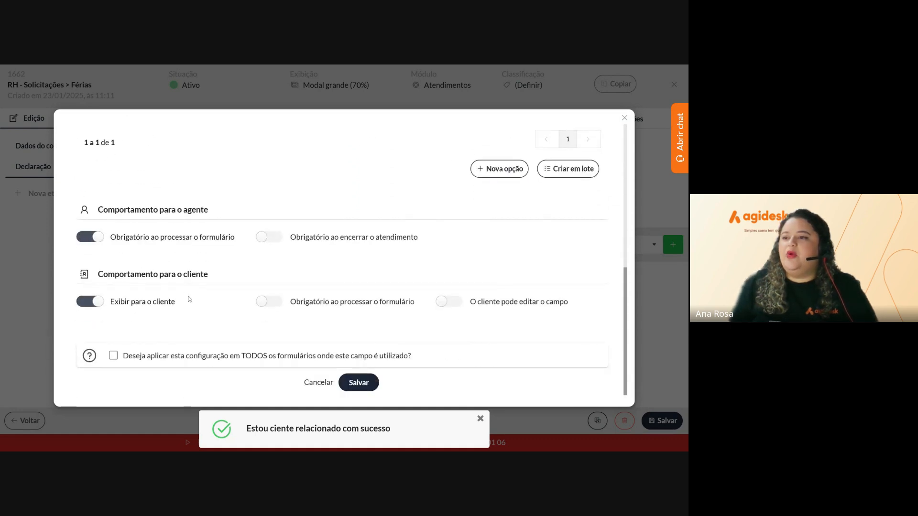
click(261, 303)
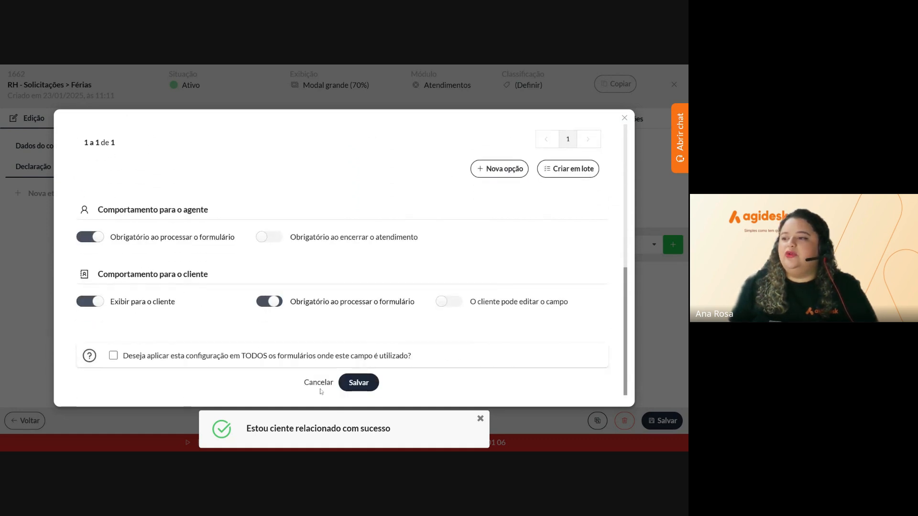
click(358, 383)
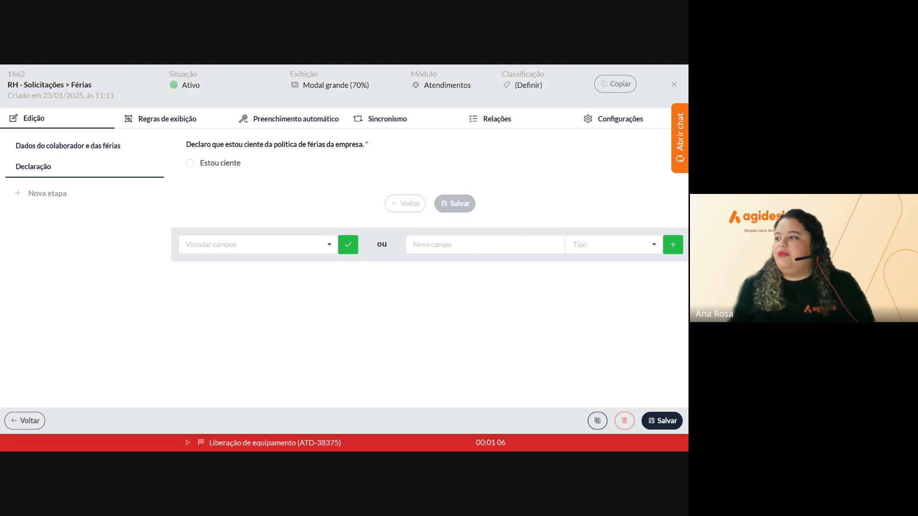
Add the pasted truthfulness declaration as an Escolha (radiobutton) field in Declaração
click(471, 253)
key(ctrl+v)
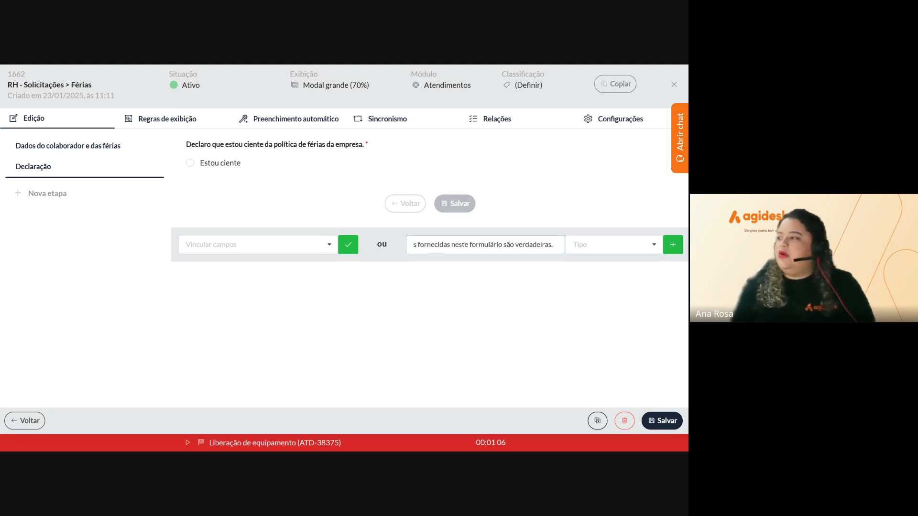
click(610, 244)
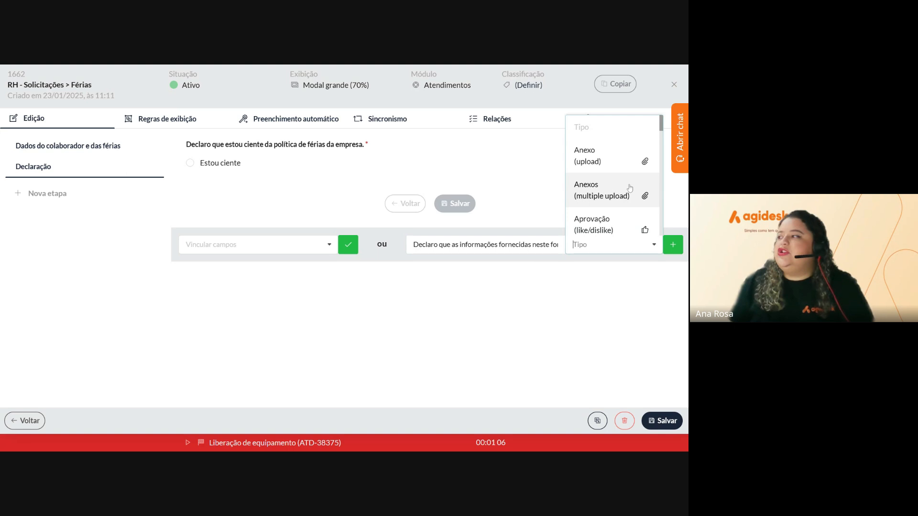
scroll(629, 188, down, 6)
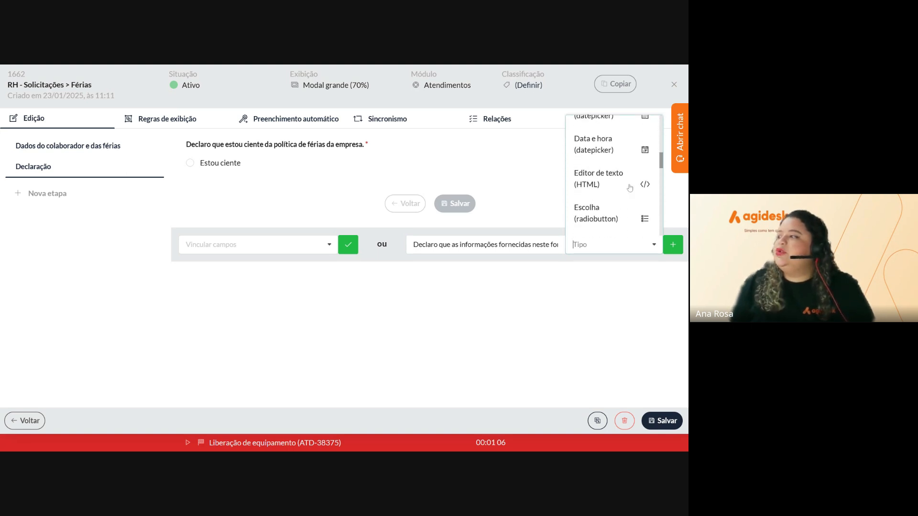
scroll(630, 188, down, 2)
click(599, 142)
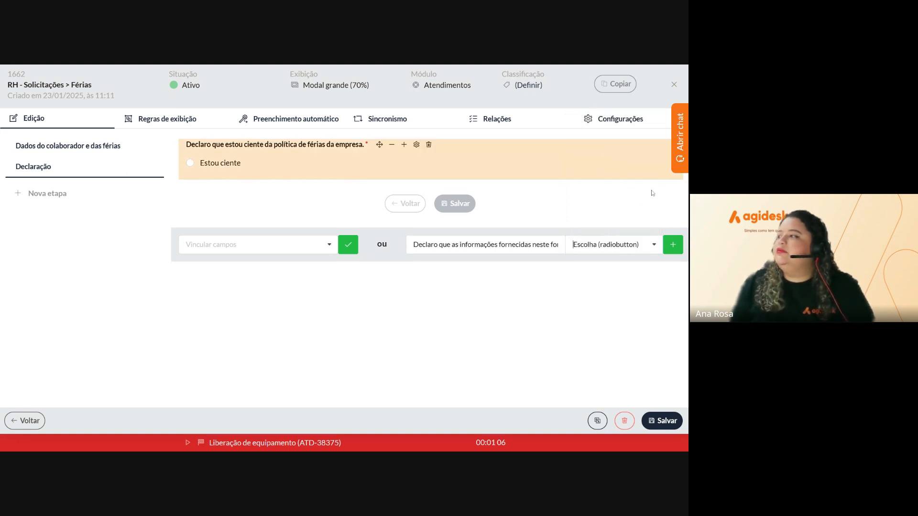
click(672, 247)
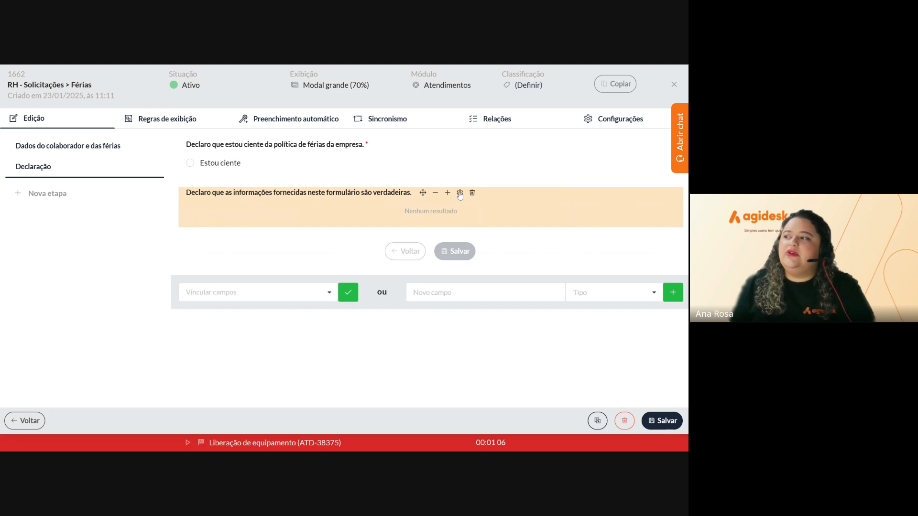
Give the truthfulness declaration the option 'Estou ciente' and make it required for agents and clients
click(459, 194)
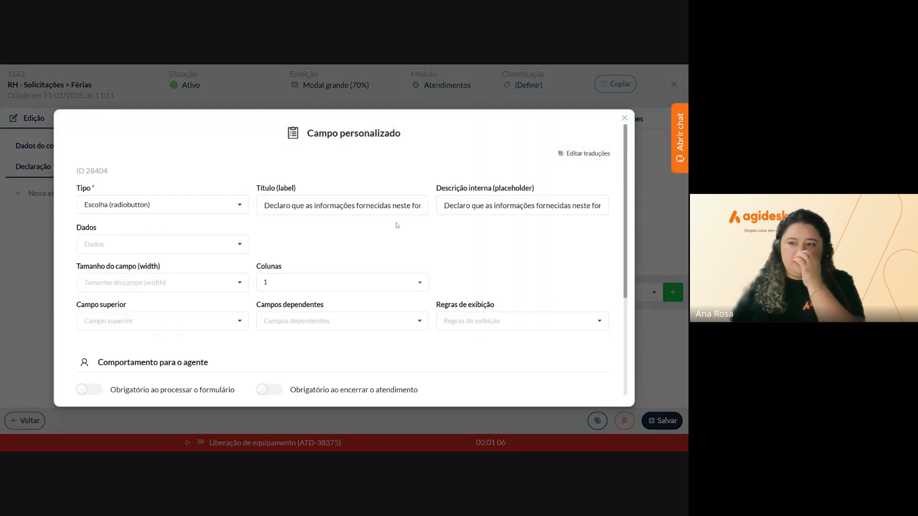
scroll(279, 240, down, 1)
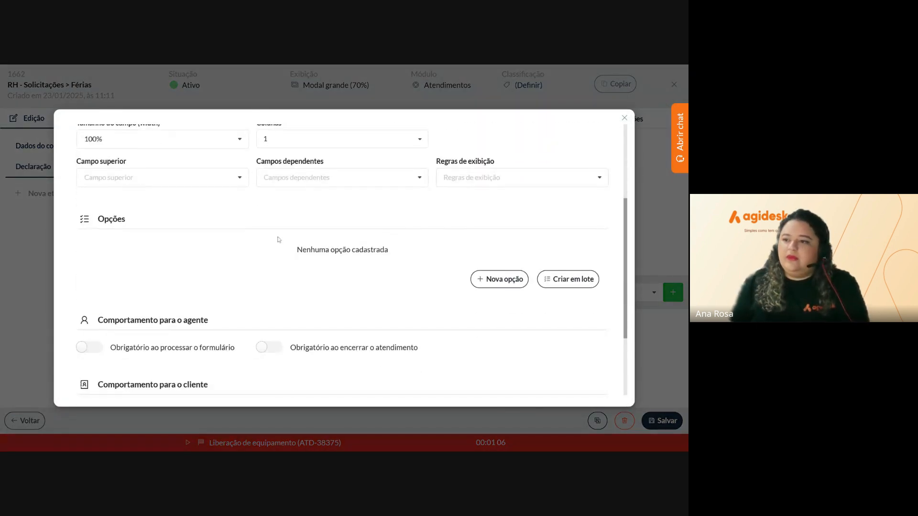
click(500, 282)
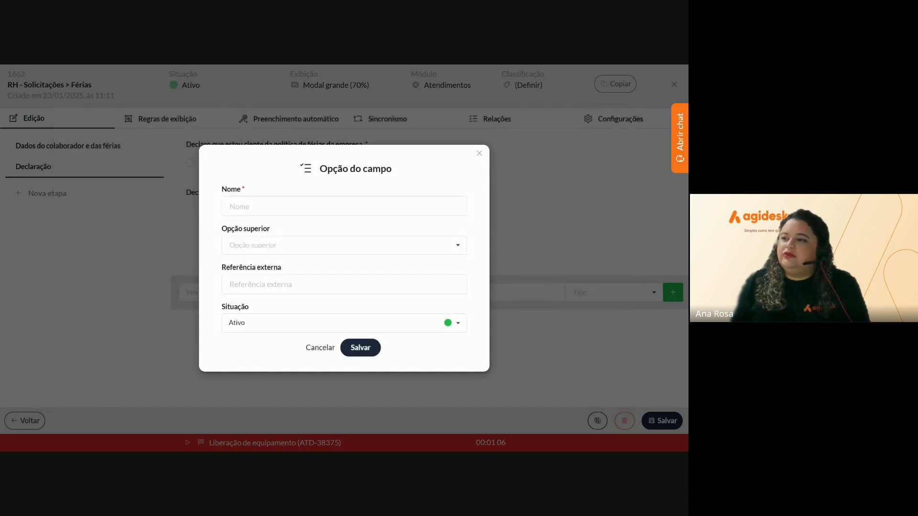
text(Es)
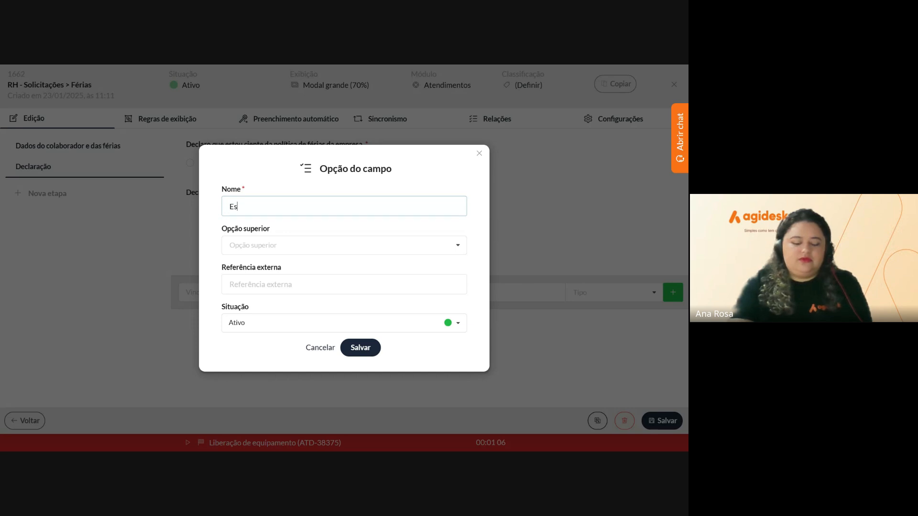
text(tou ciente)
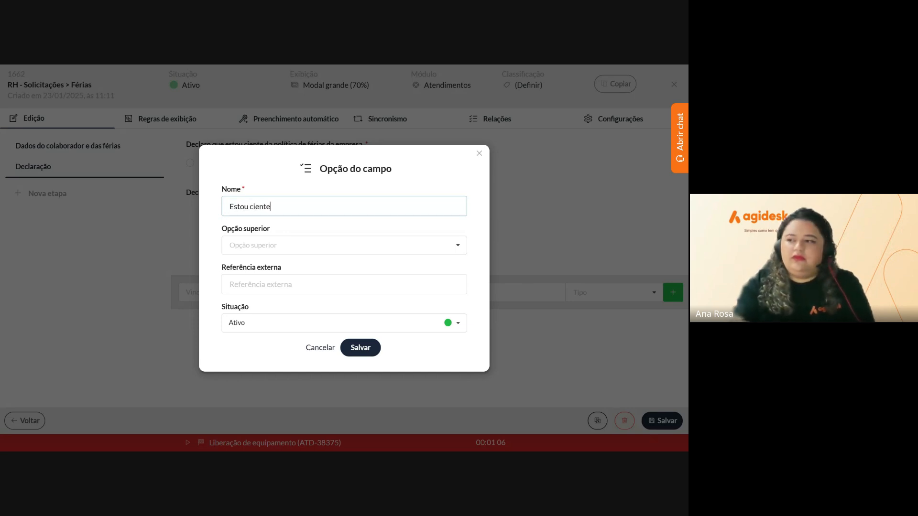
click(362, 354)
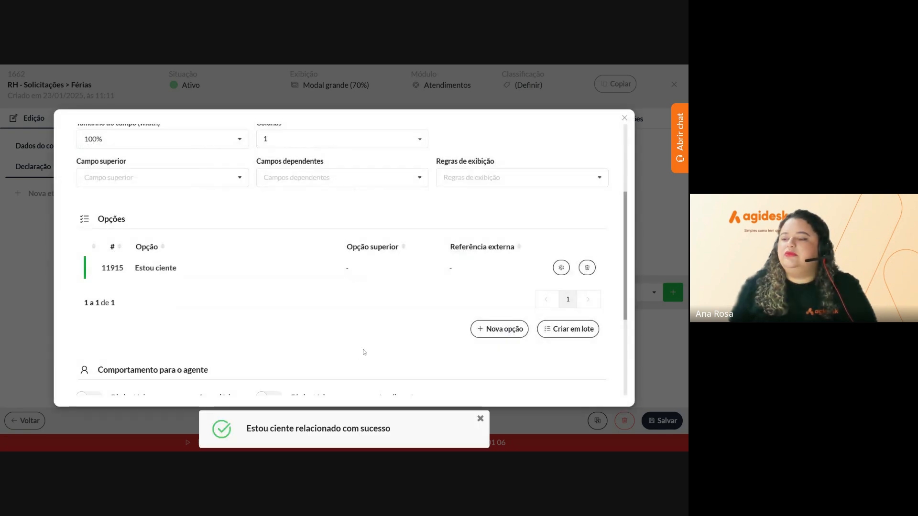
scroll(362, 354, down, 3)
click(89, 237)
click(269, 301)
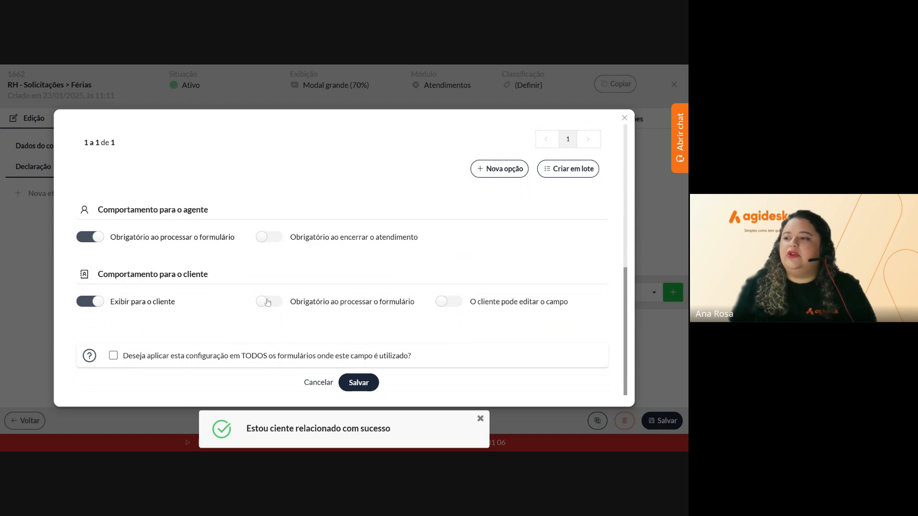
click(358, 383)
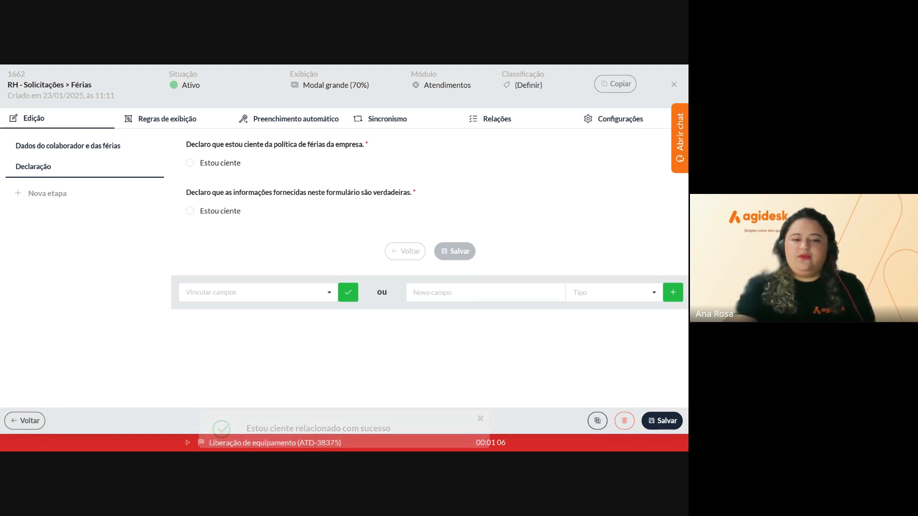
Try adding the manager and HR review declaration as a radio field, then reload the editor with F5
click(485, 293)
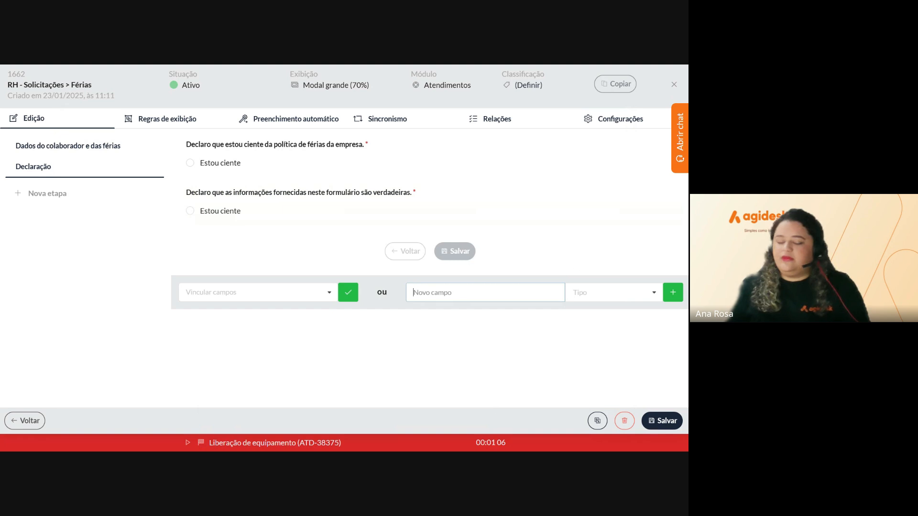
key(ctrl+v)
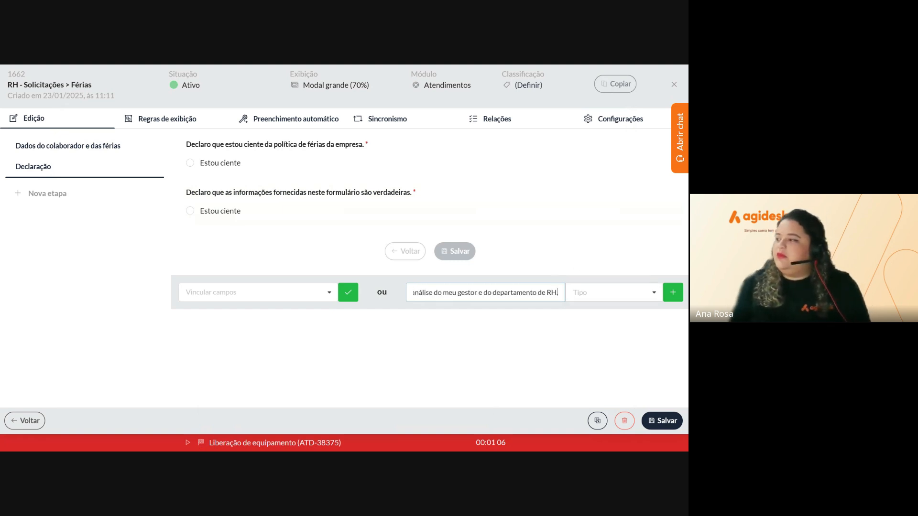
click(614, 293)
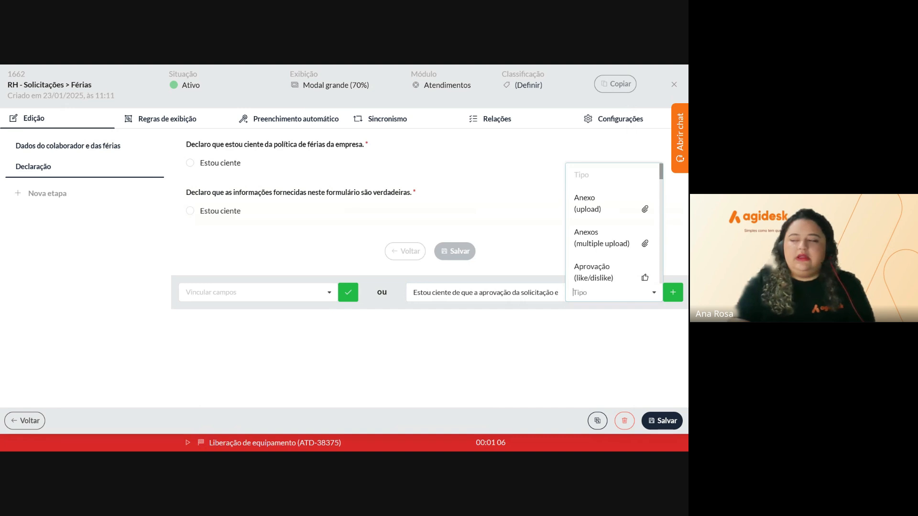
scroll(636, 256, down, 3)
scroll(636, 256, down, 3)
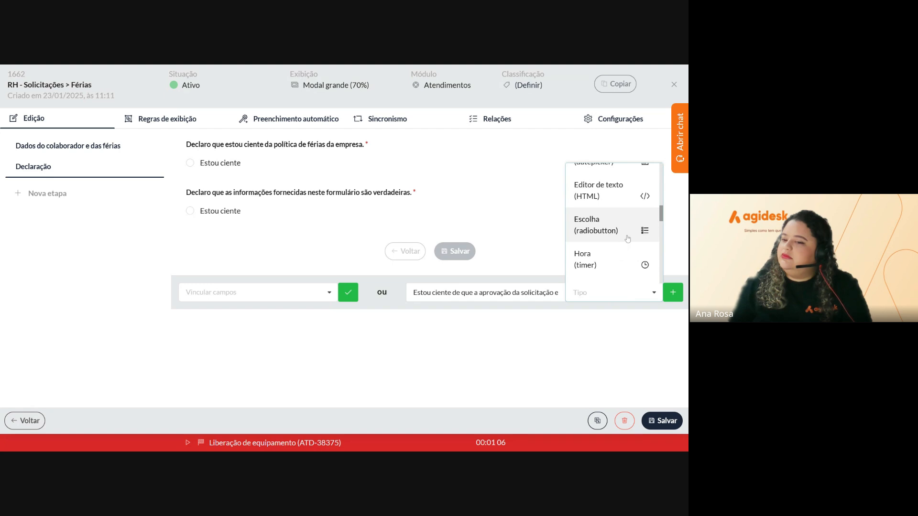
click(628, 240)
click(673, 290)
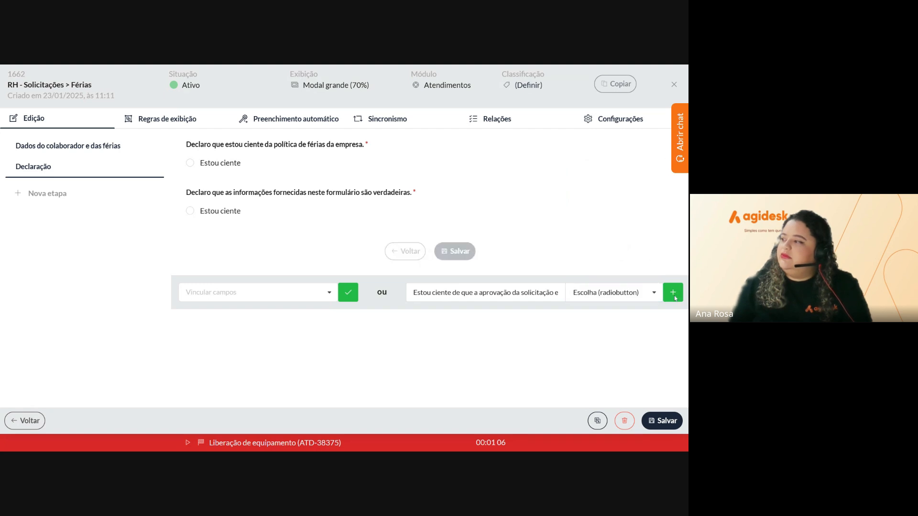
click(674, 296)
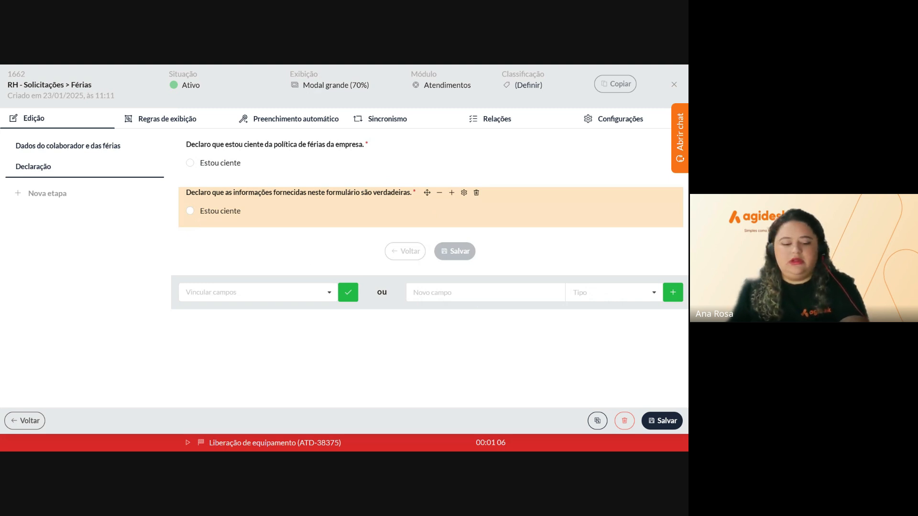
key(F5)
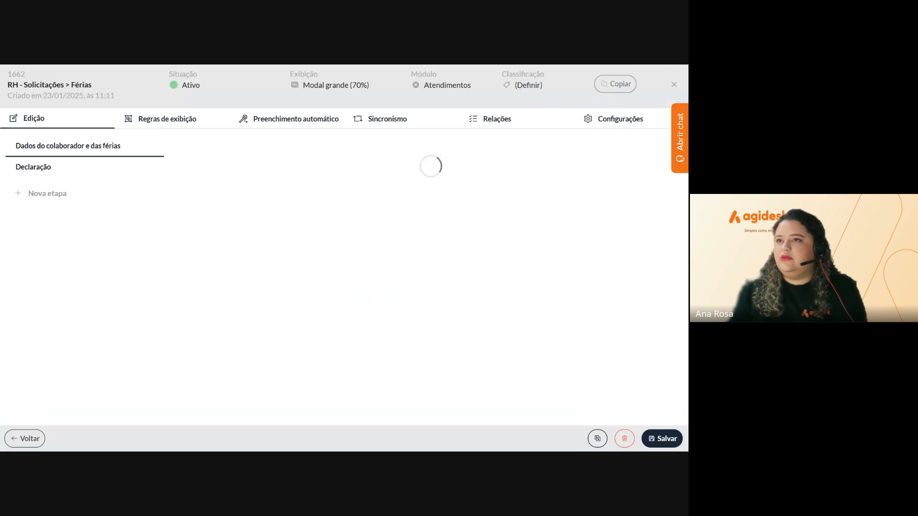
In the Declaração step, add the pasted manager and HR approval statement as an Escolha (radiobutton) field
click(79, 175)
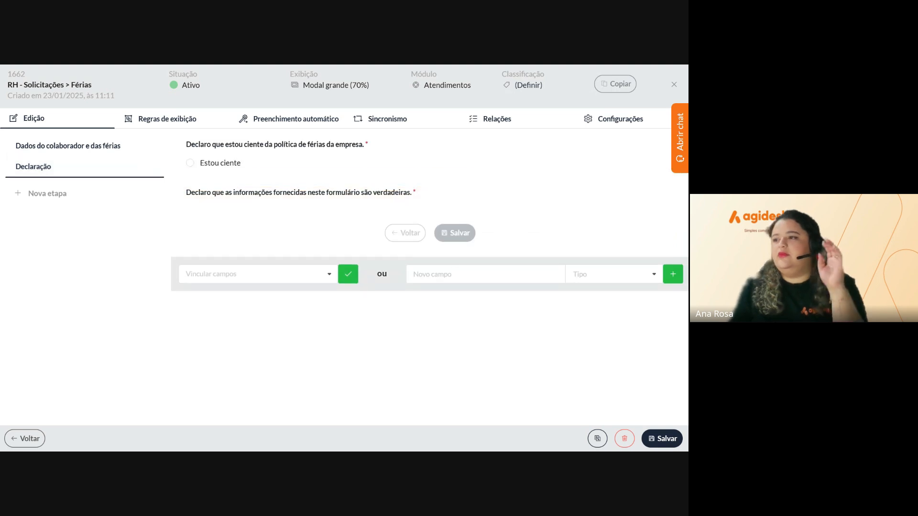
key(ctrl+v)
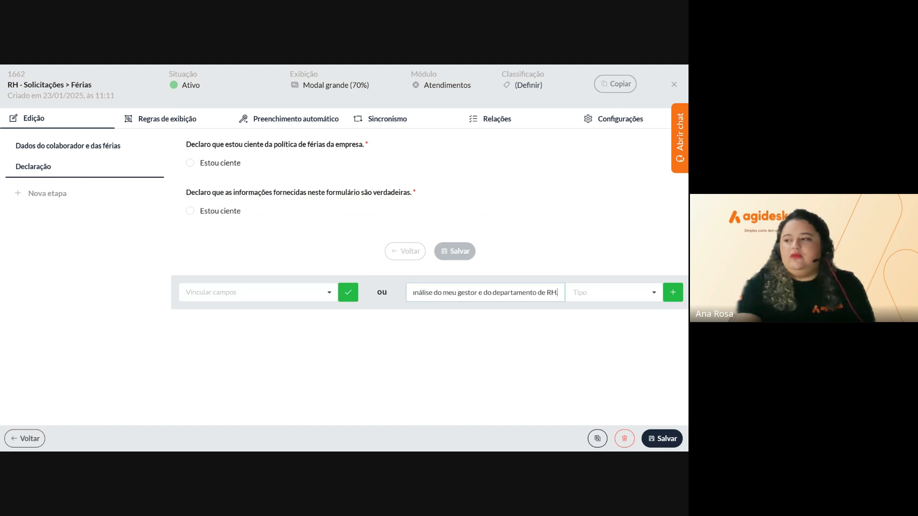
click(612, 292)
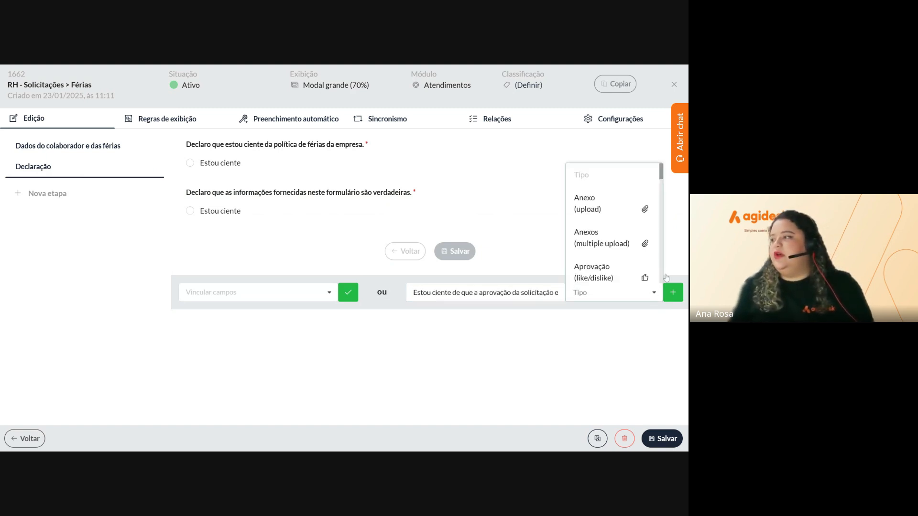
scroll(645, 271, down, 5)
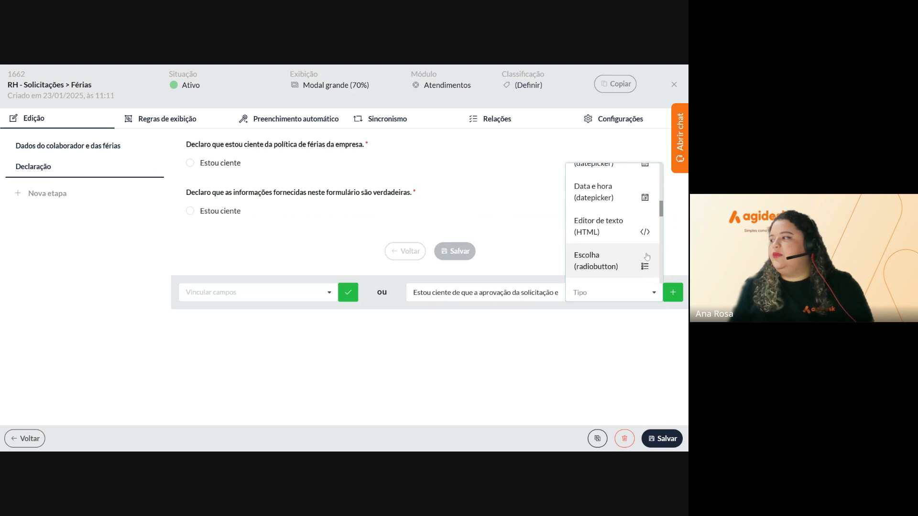
click(644, 268)
click(672, 292)
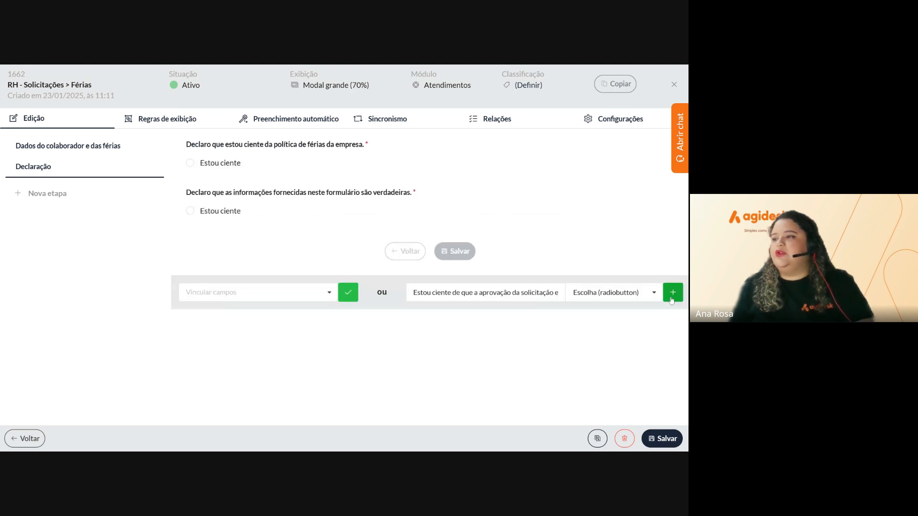
Give the approval statement the option 'Estou ciente' and make it required for agents and clients
mouse_move(414, 245)
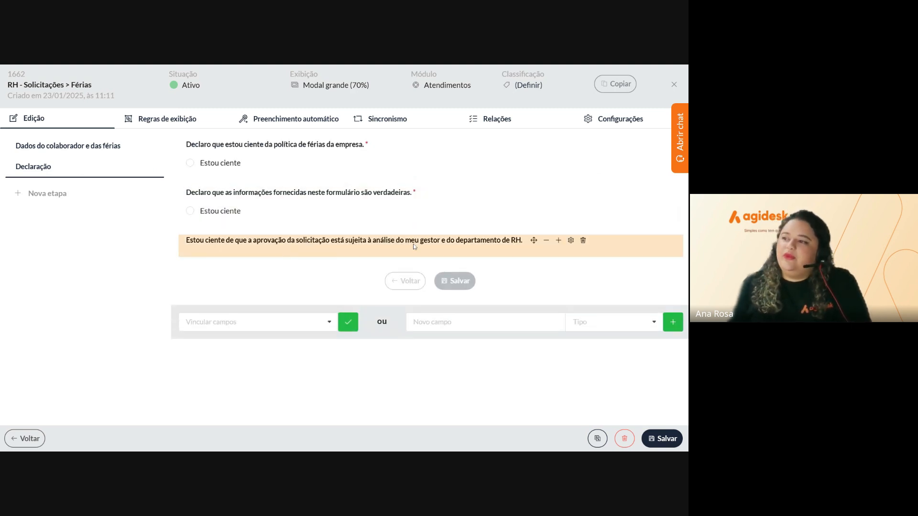
click(570, 241)
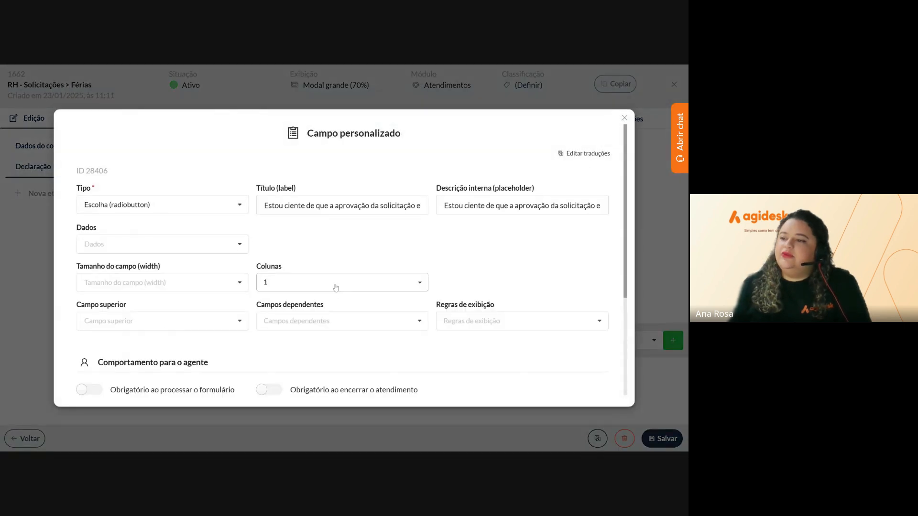
scroll(341, 291, down, 3)
click(499, 314)
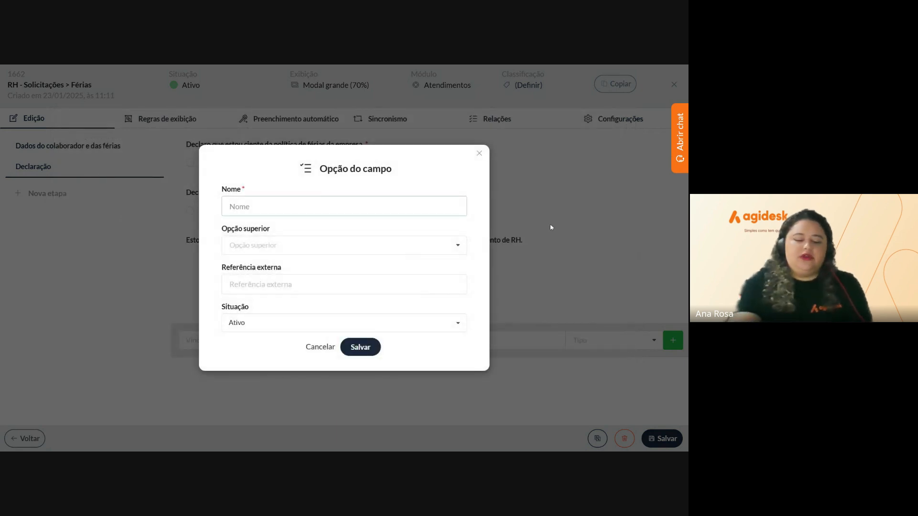
text(Estou c)
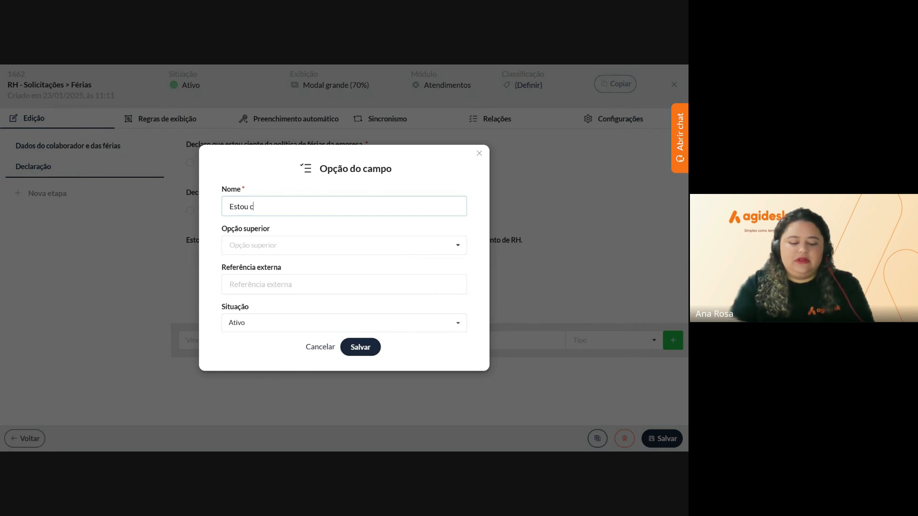
text(iente)
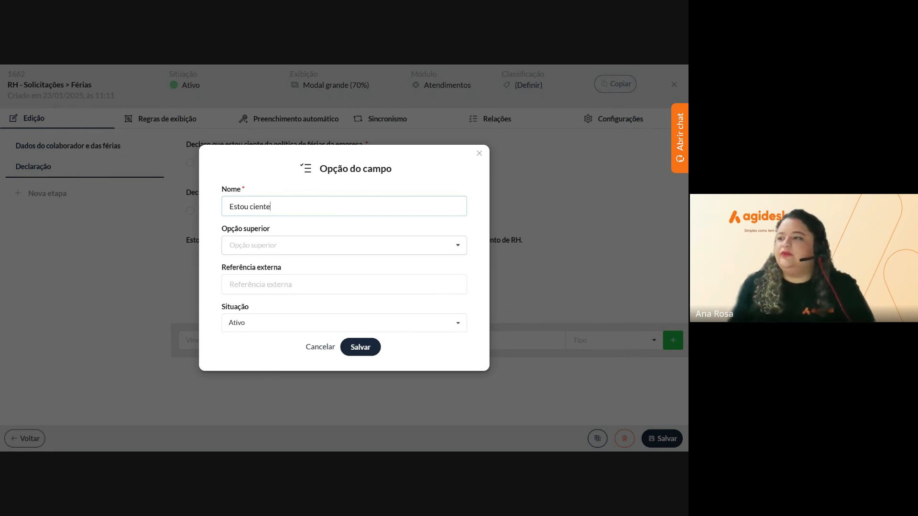
click(360, 347)
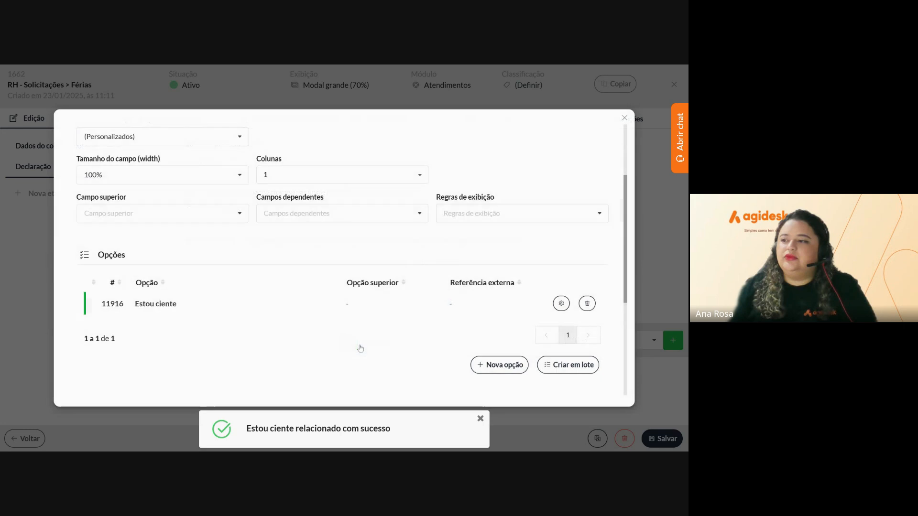
scroll(408, 231, down, 5)
click(90, 237)
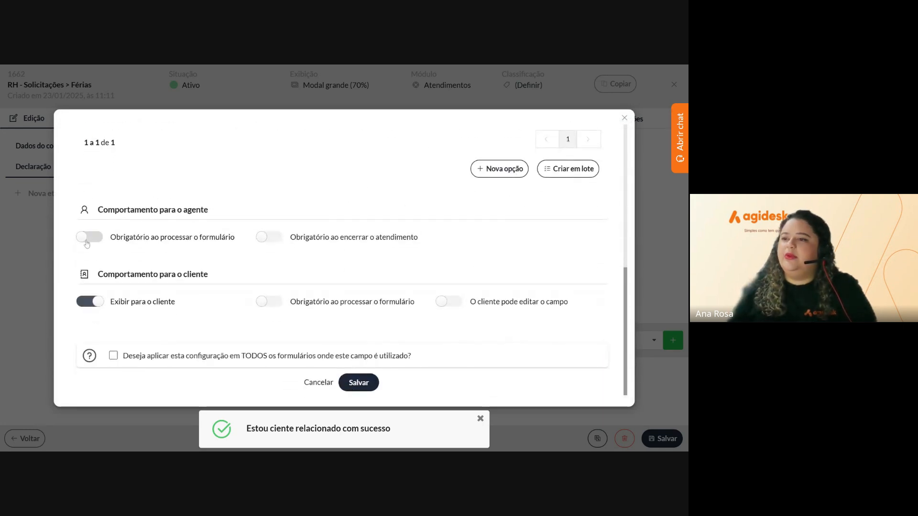
click(269, 302)
click(358, 385)
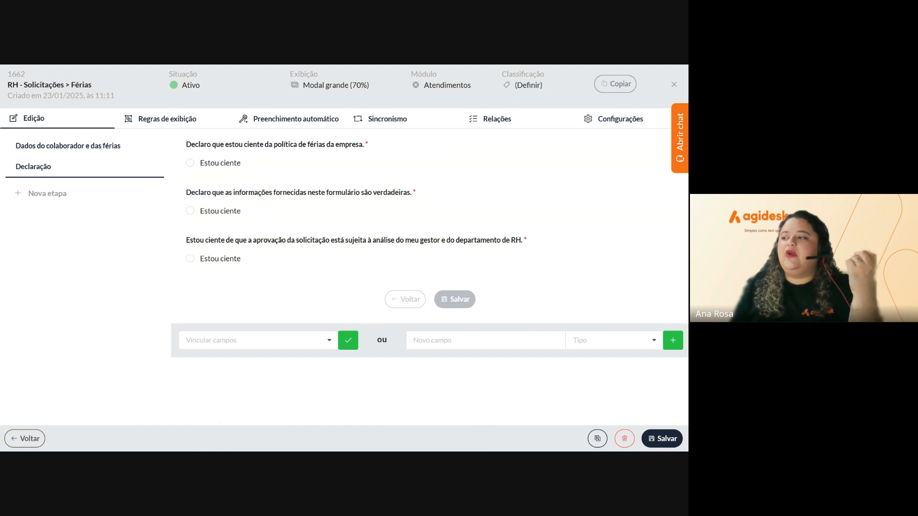
Add a Botão (button) field labelled 'Baixar aqui os termos e regras' to the Declaração step
click(486, 342)
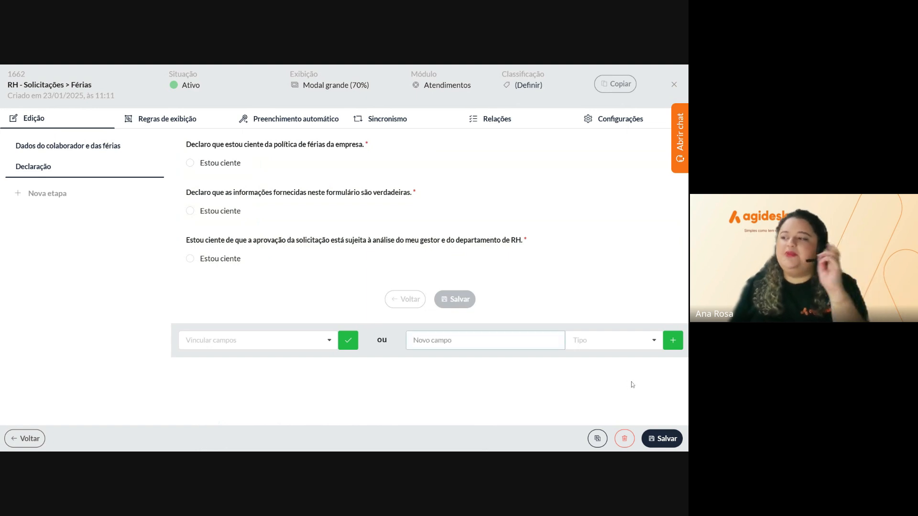
text(Baixa)
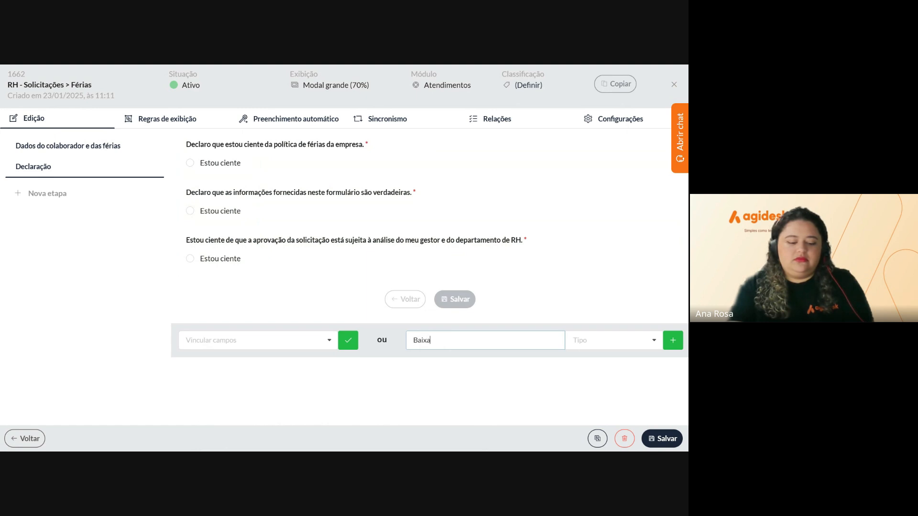
text(r aq)
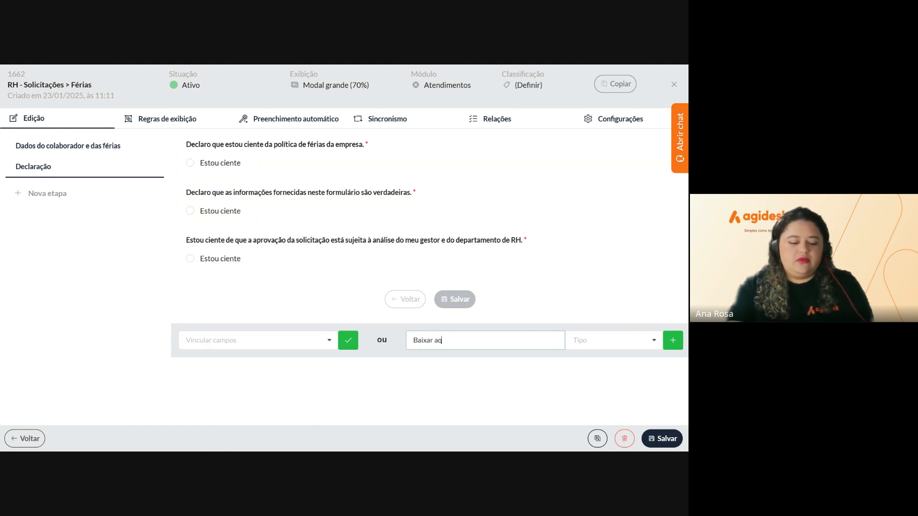
text(ui o)
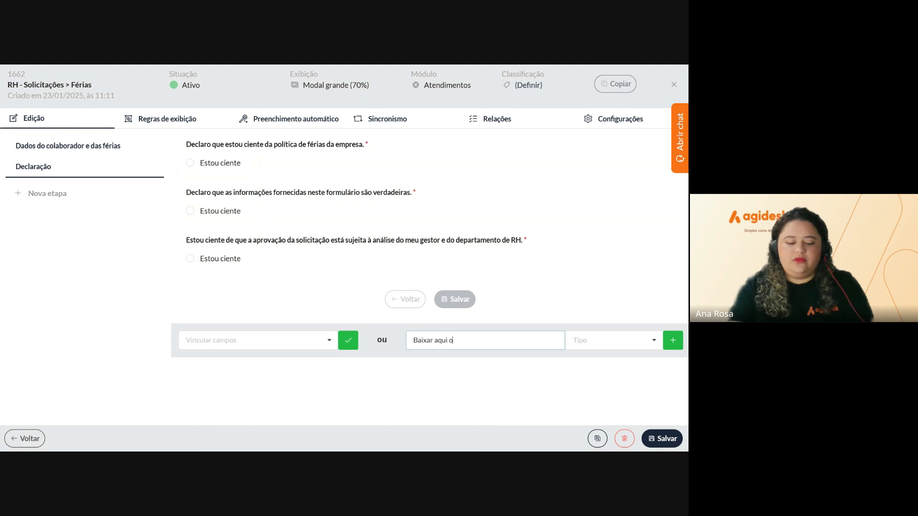
text(s term)
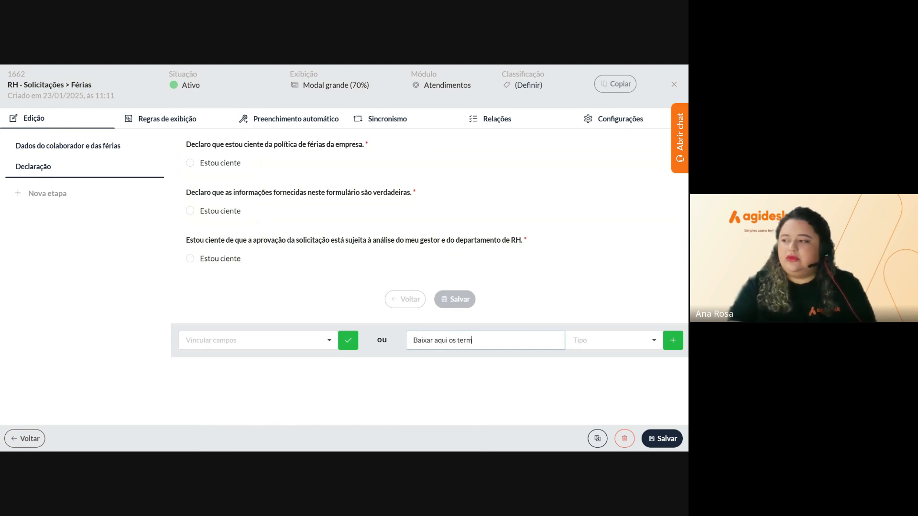
text(os e regras)
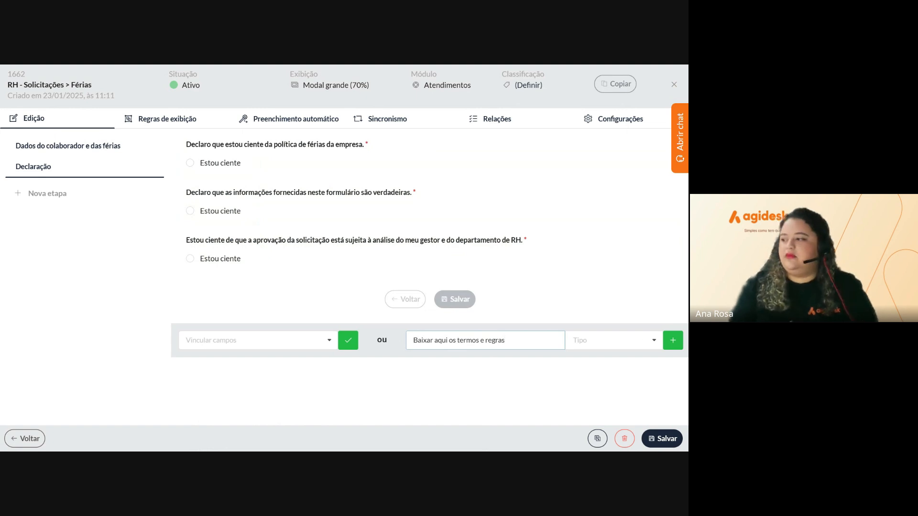
click(613, 341)
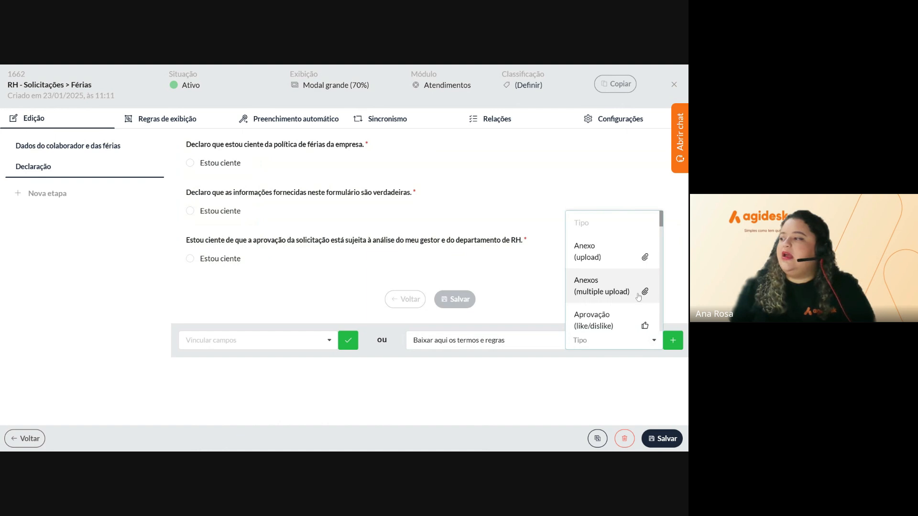
scroll(630, 300, down, 2)
scroll(631, 300, down, 1)
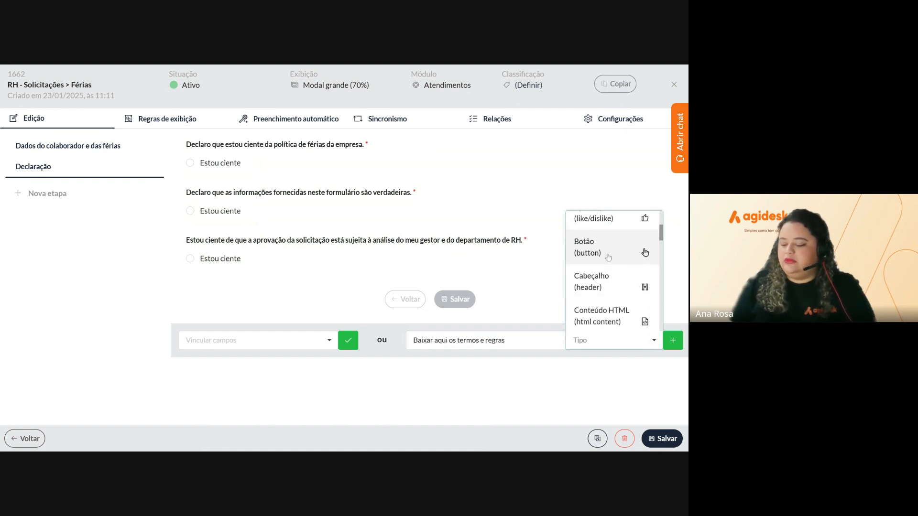
click(608, 257)
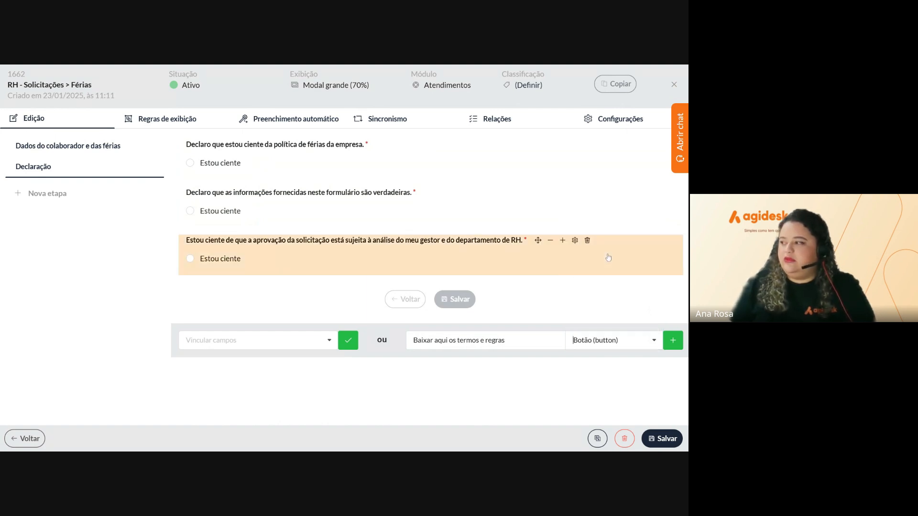
click(671, 347)
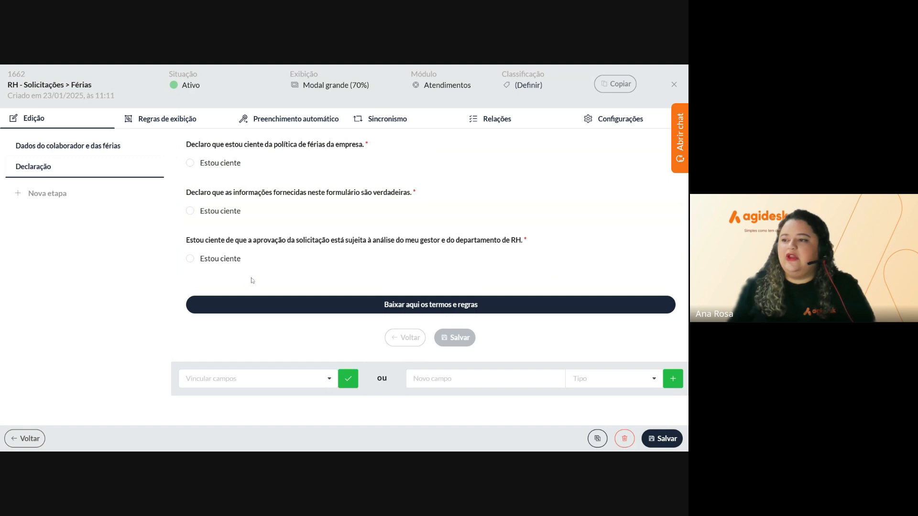
mouse_move(249, 304)
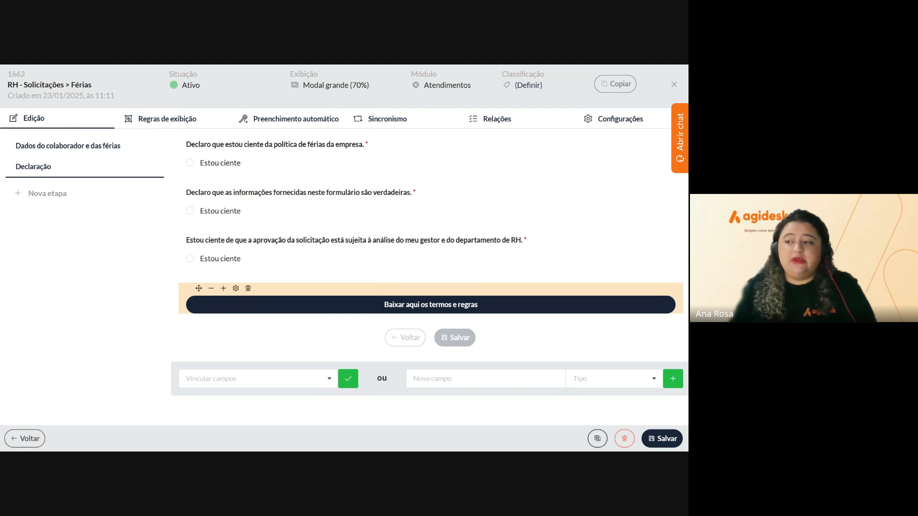
Make the 'Baixar aqui os termos e regras' button download agidesk_contratos.xlsx, and save it
click(236, 288)
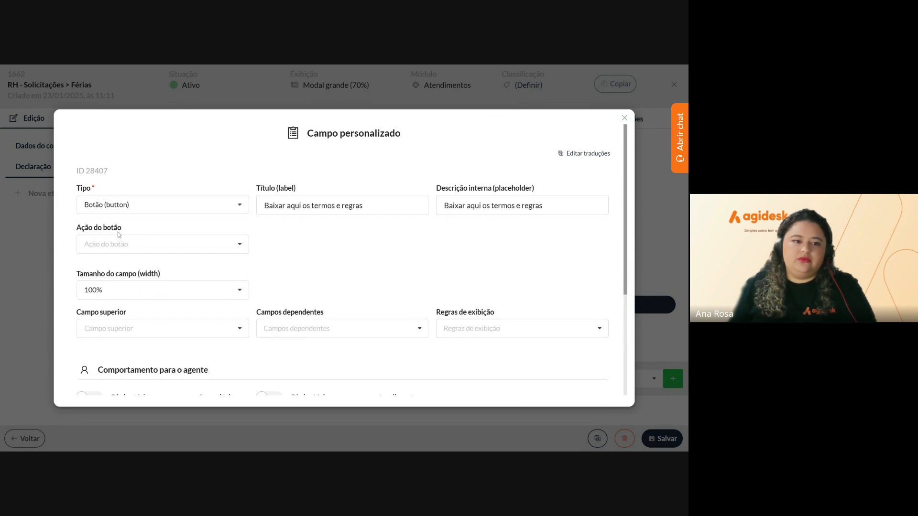
click(162, 243)
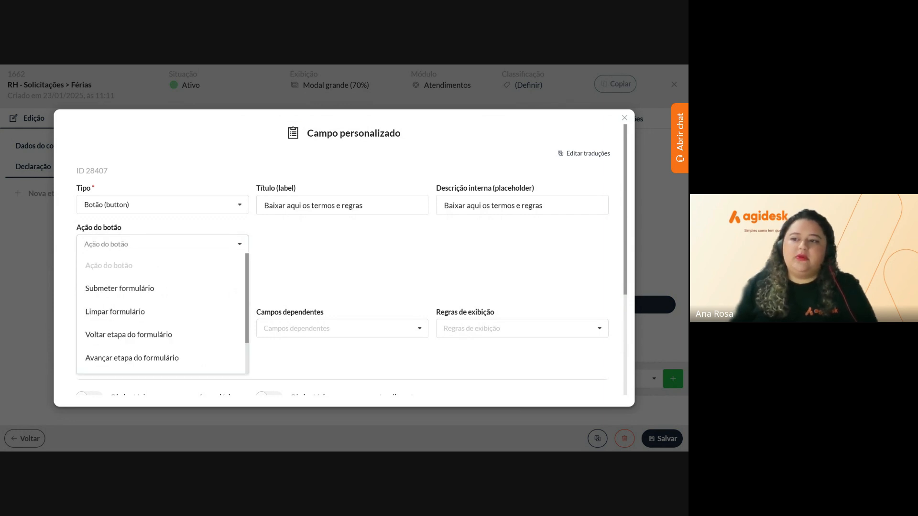
scroll(175, 321, down, 2)
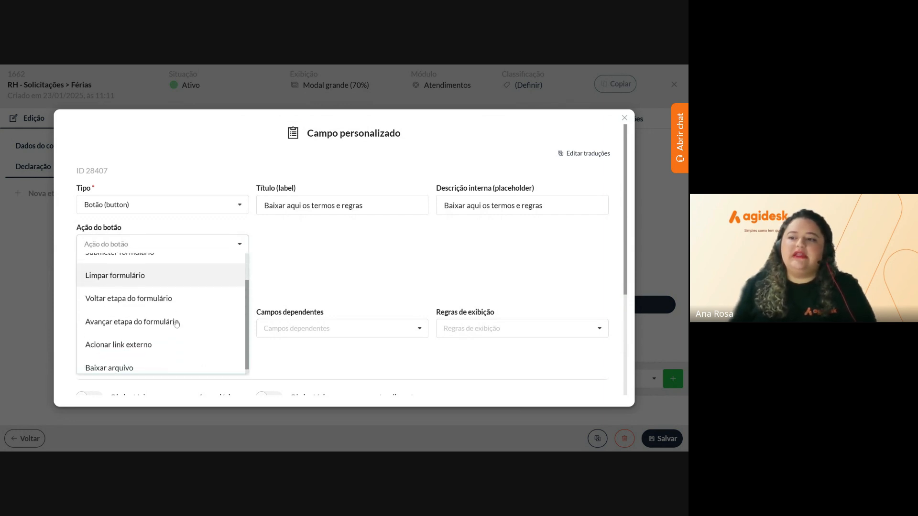
click(146, 363)
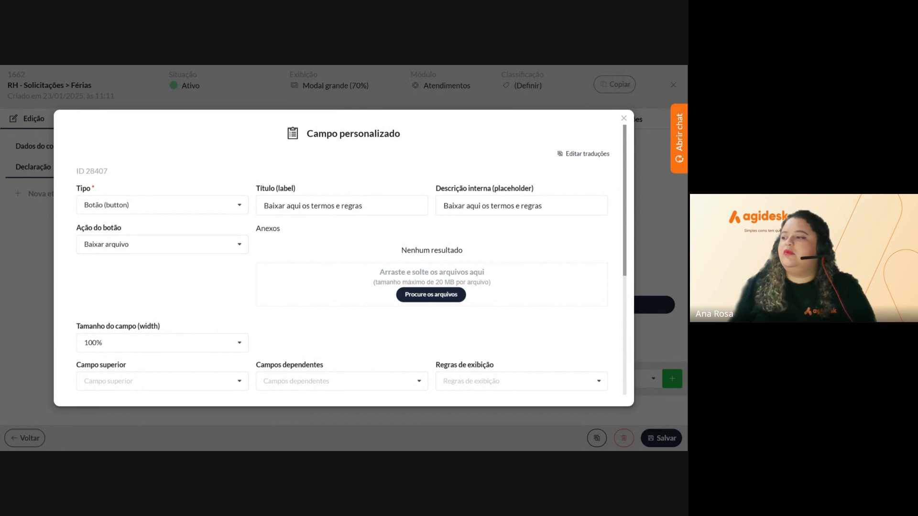
click(244, 301)
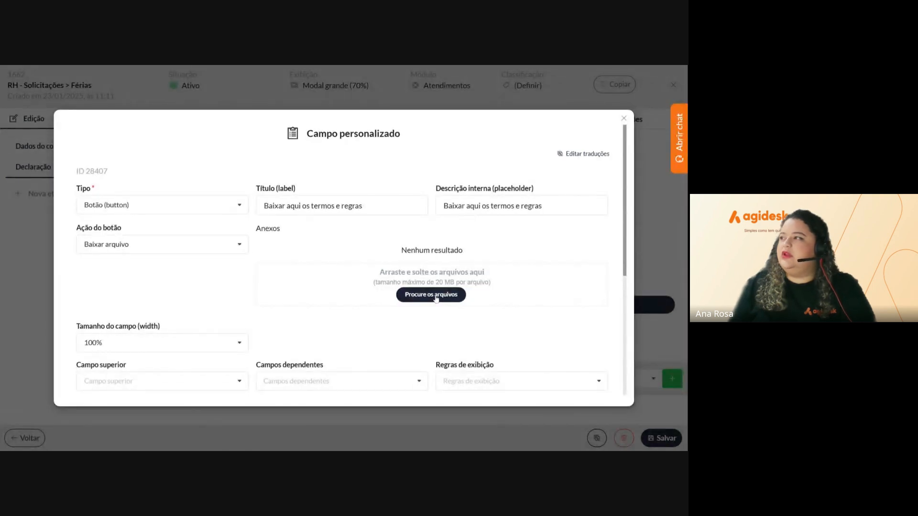
scroll(352, 265, down, 5)
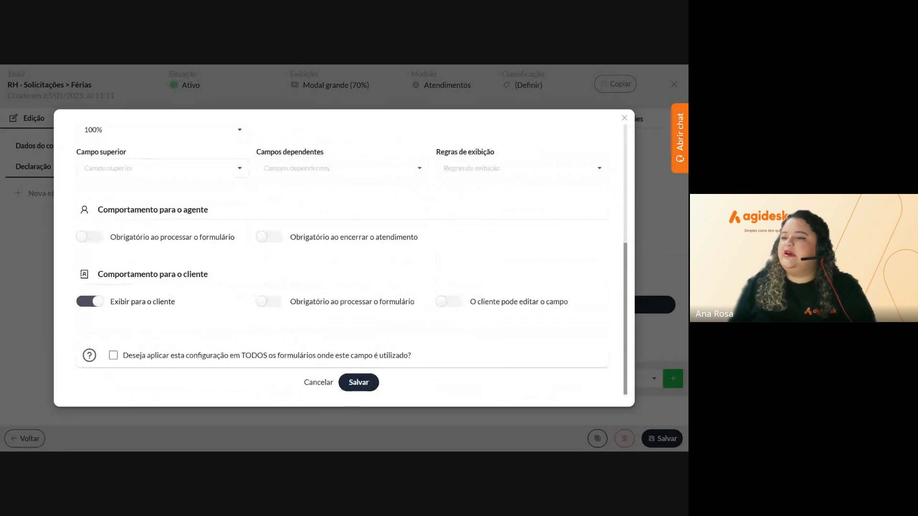
click(359, 382)
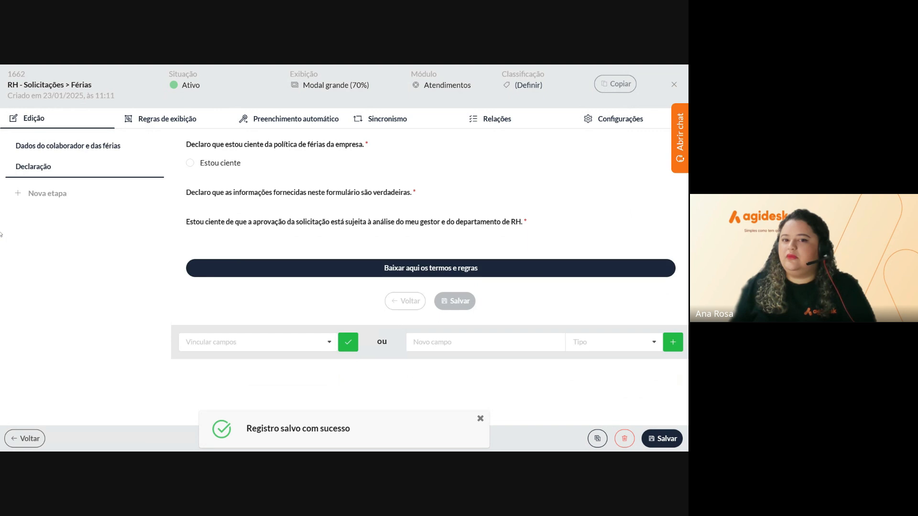
Reopen the 'Dados do colaborador e das férias' step and scroll down to its stray approval-statement field
mouse_move(282, 313)
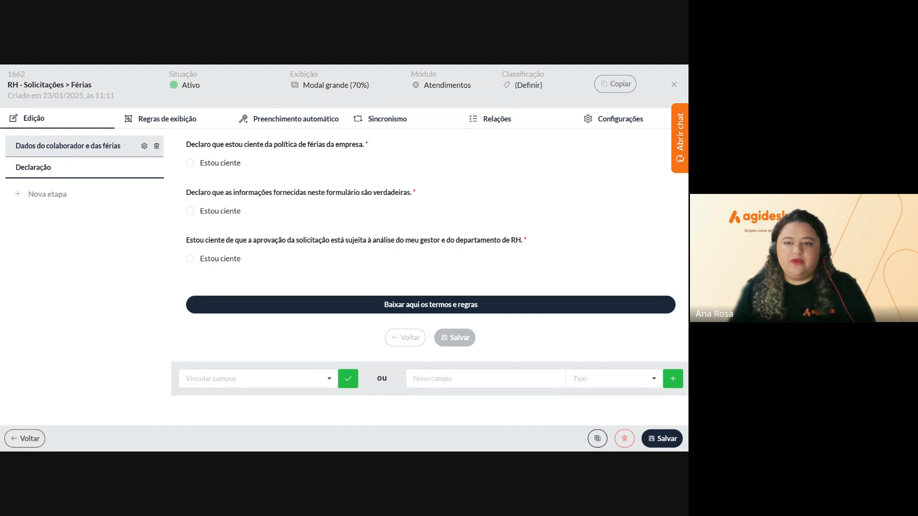
double_click(68, 149)
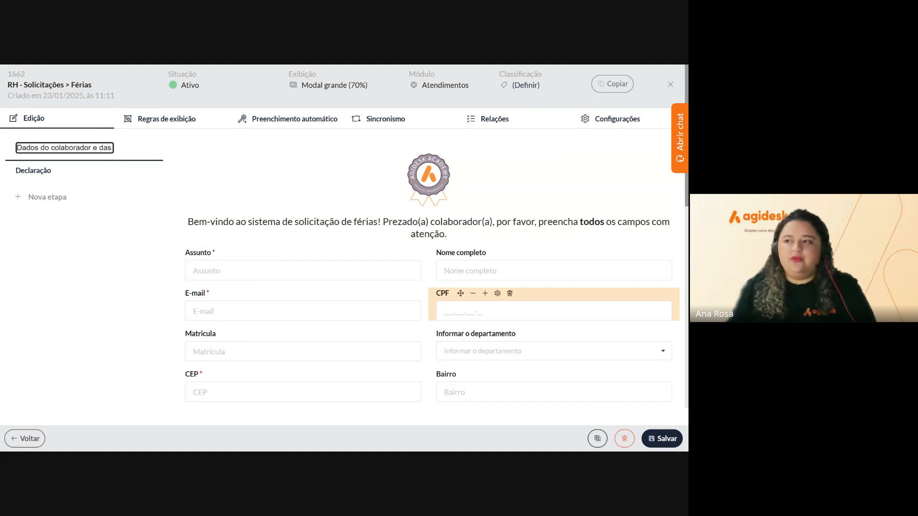
scroll(554, 311, down, 3)
scroll(430, 287, down, 9)
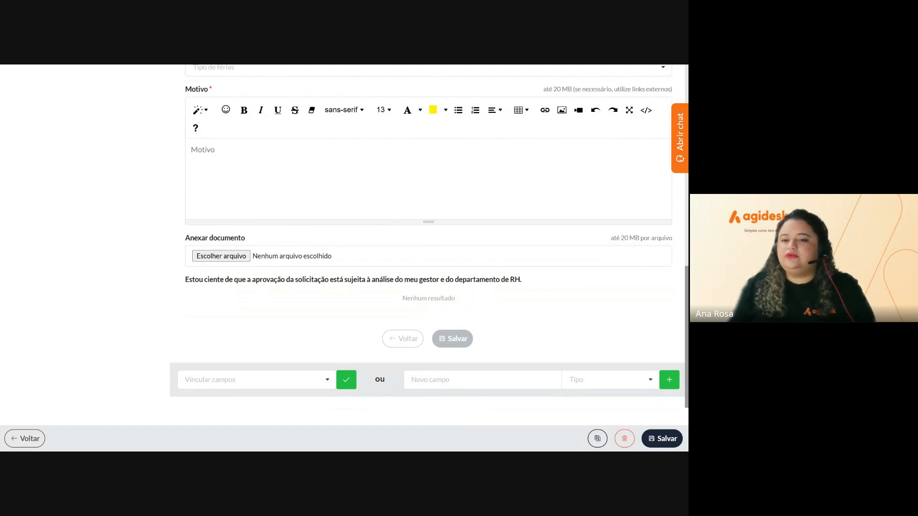
Add a Botão-type field named 'Avançar para a declaração' at the end of the step
click(441, 380)
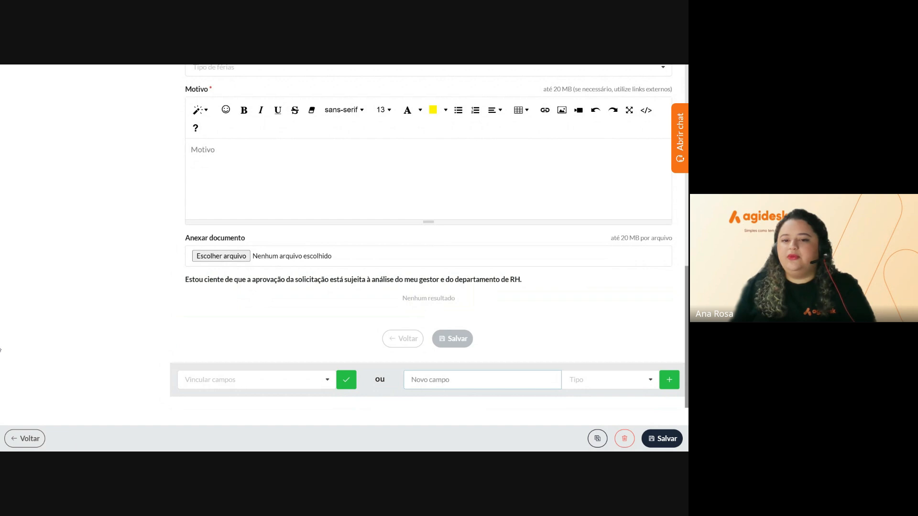
text(A)
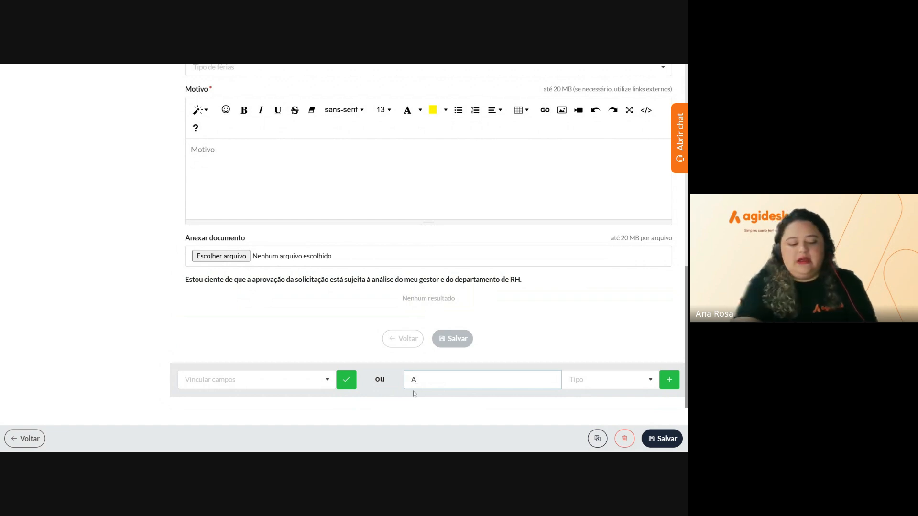
text(van)
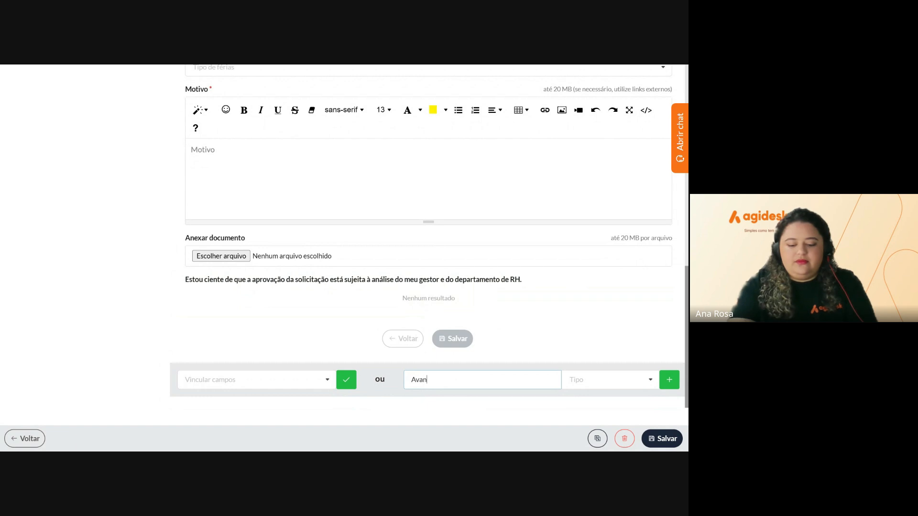
text(çar)
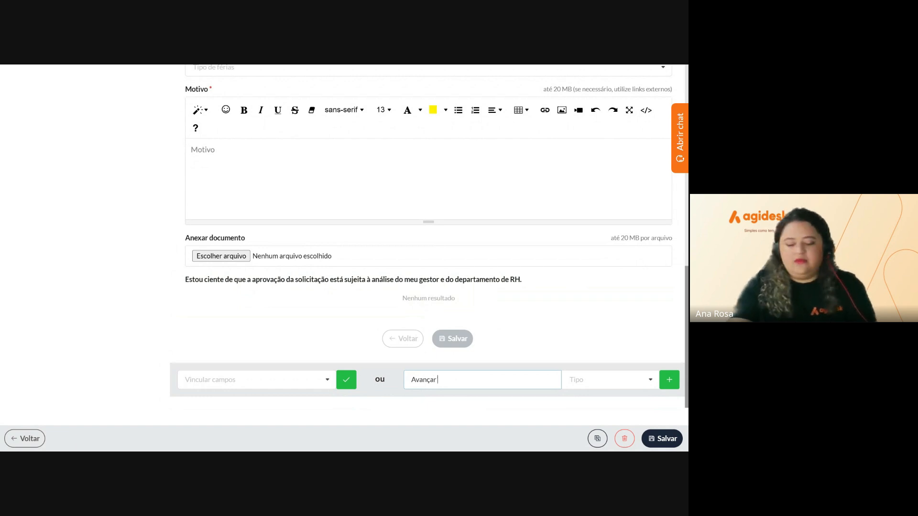
text( para a)
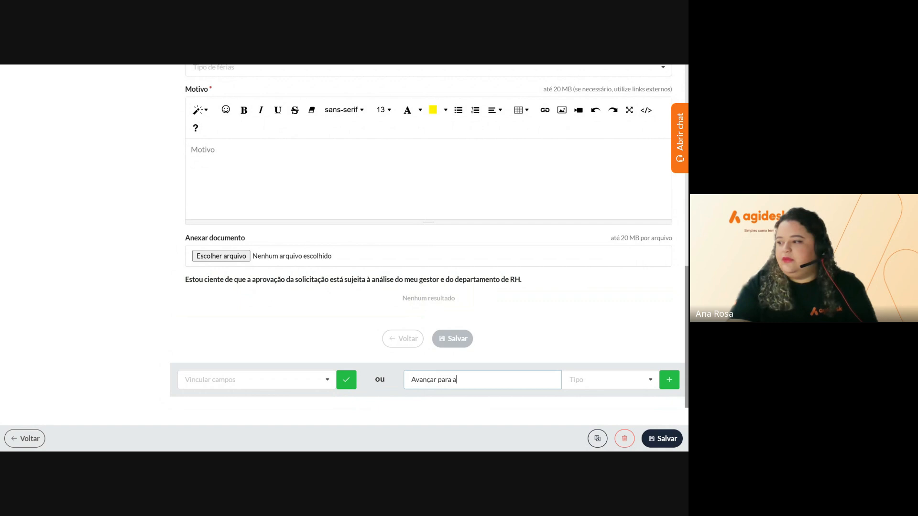
text( decla)
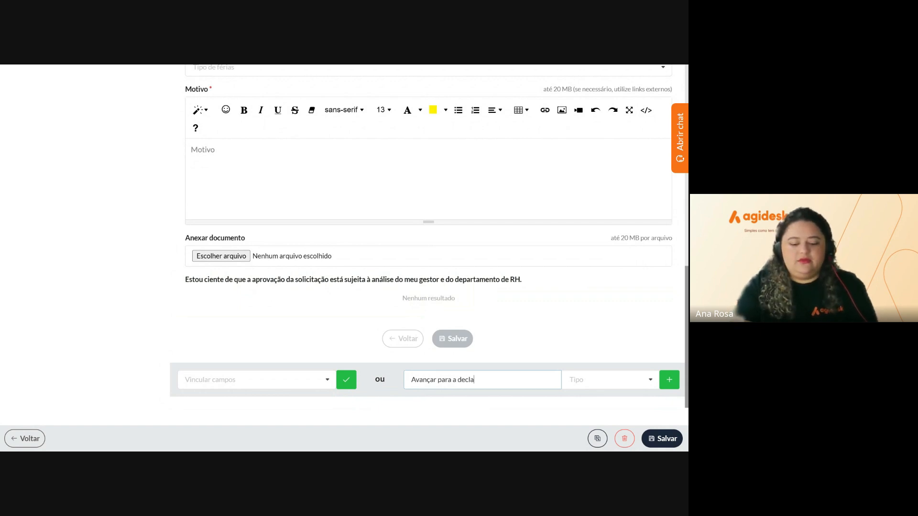
text(ra)
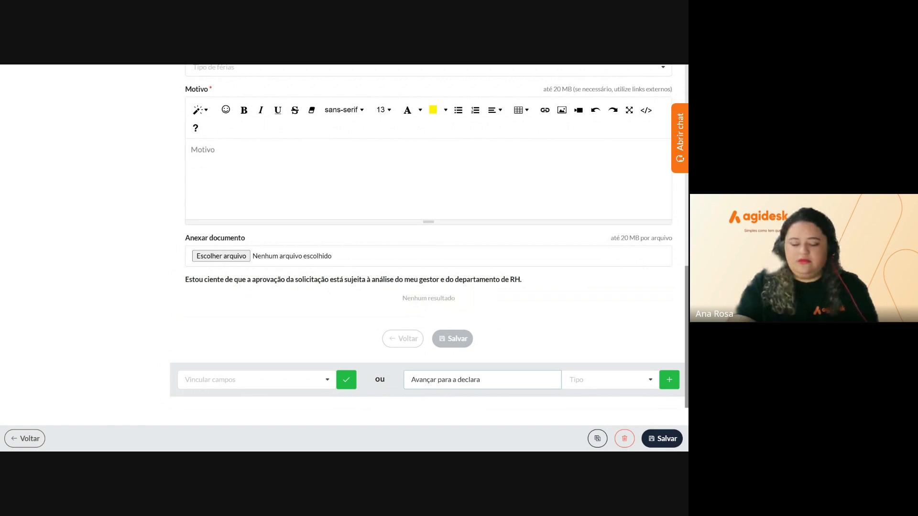
text(ção)
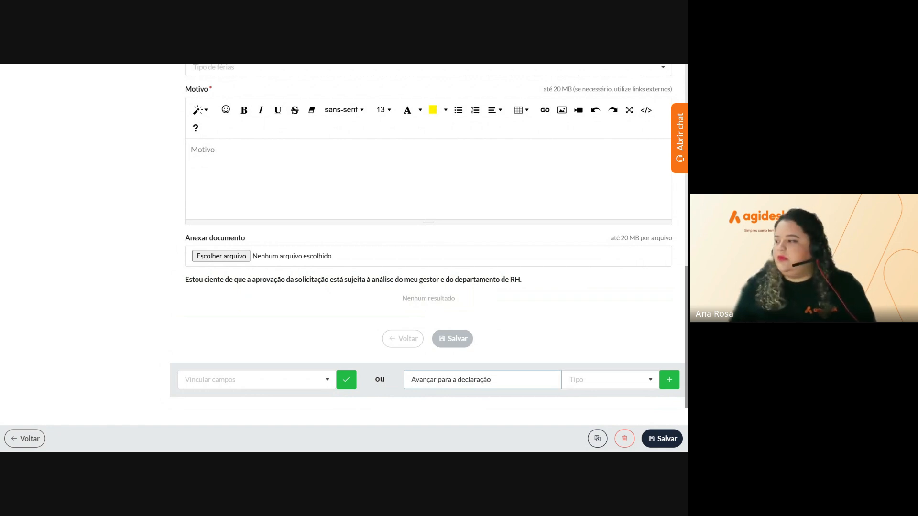
click(603, 379)
scroll(603, 291, down, 3)
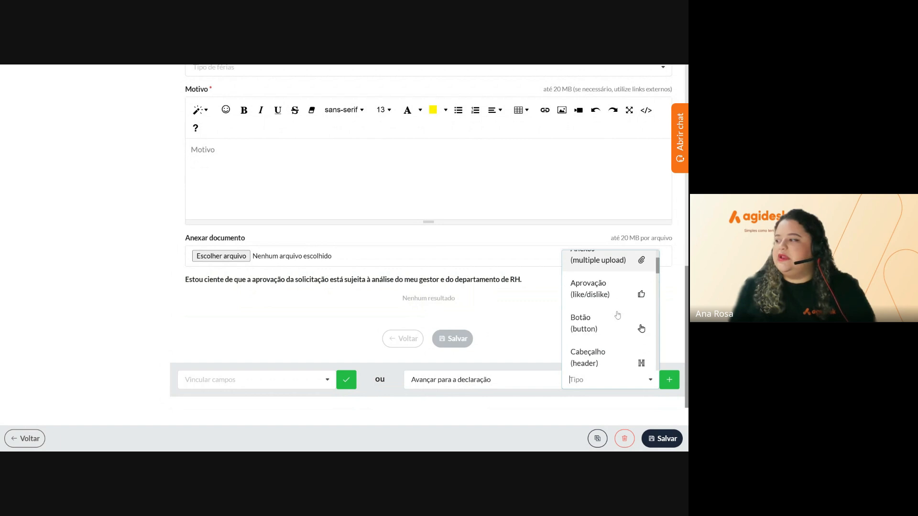
click(603, 292)
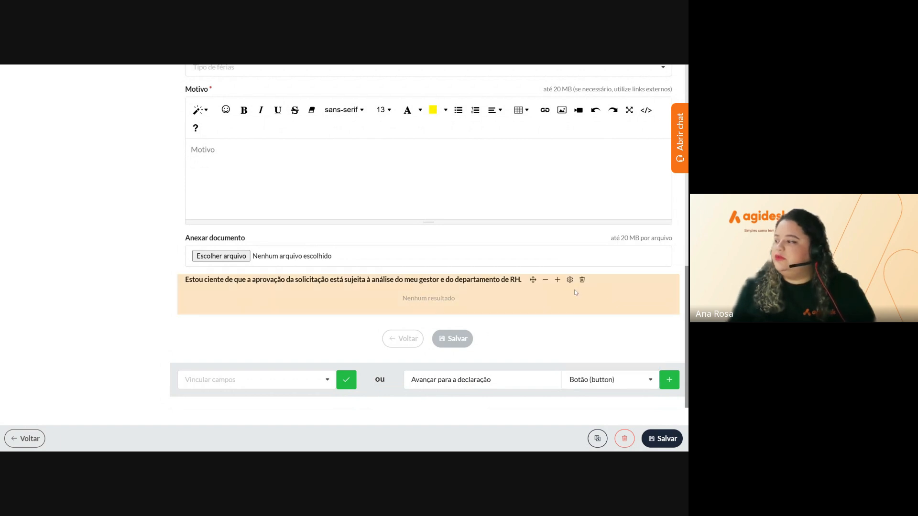
click(668, 388)
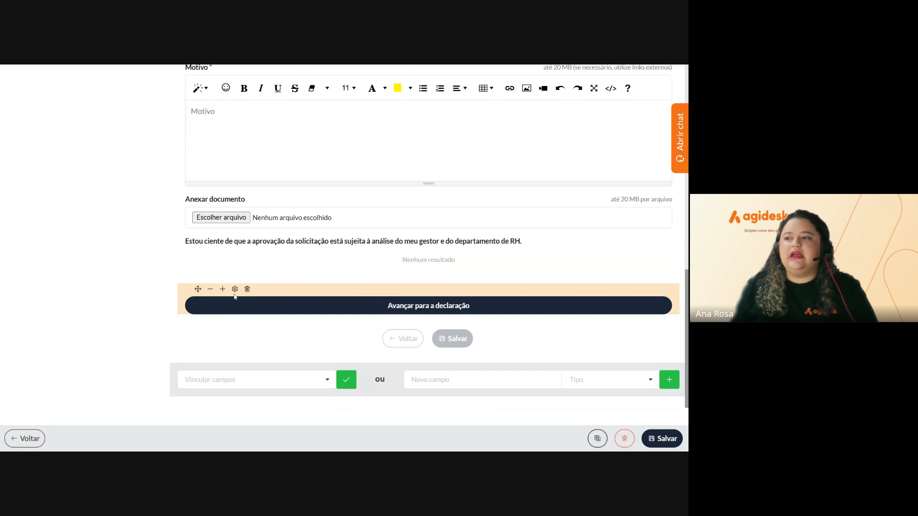
Delete the stray 'Estou ciente...' field and give the button the Avançar etapa do formulário action
click(583, 243)
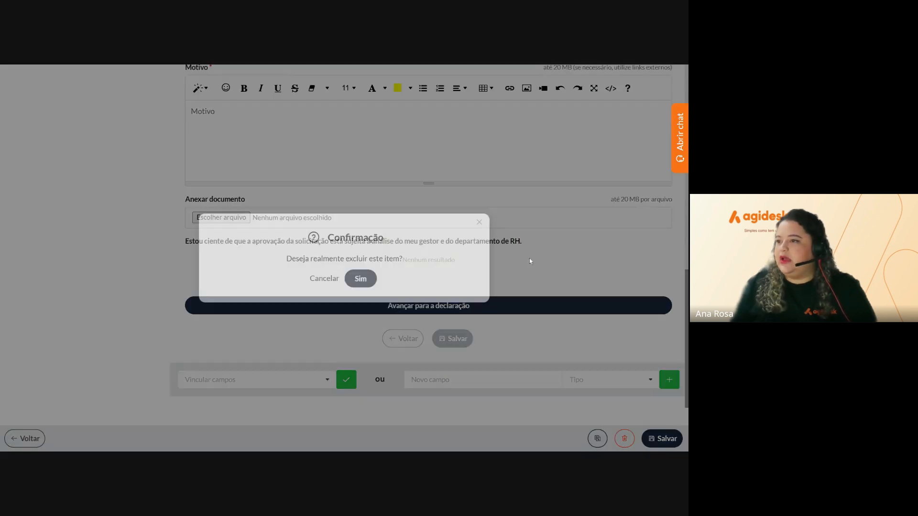
click(370, 281)
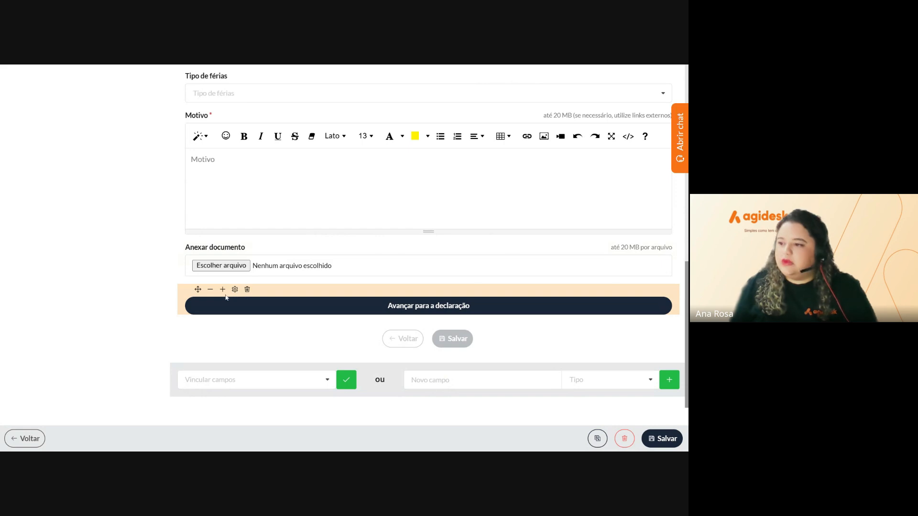
click(234, 290)
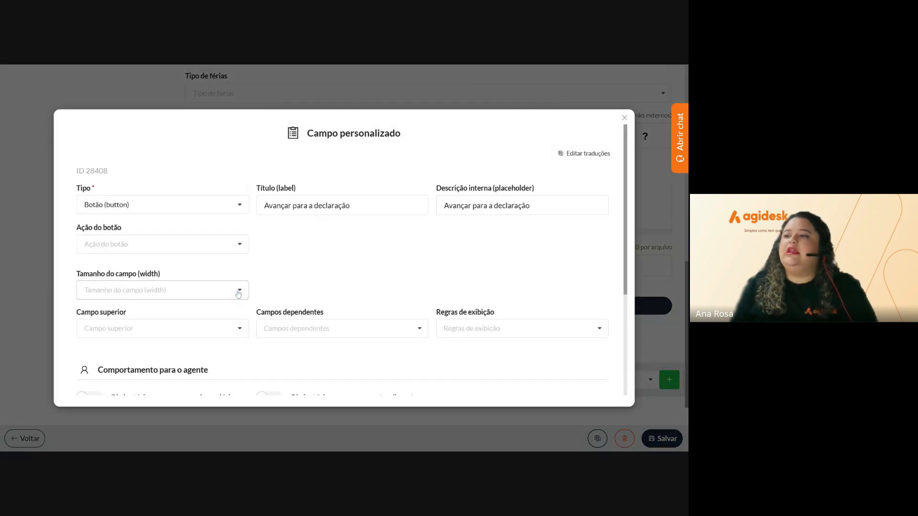
click(206, 244)
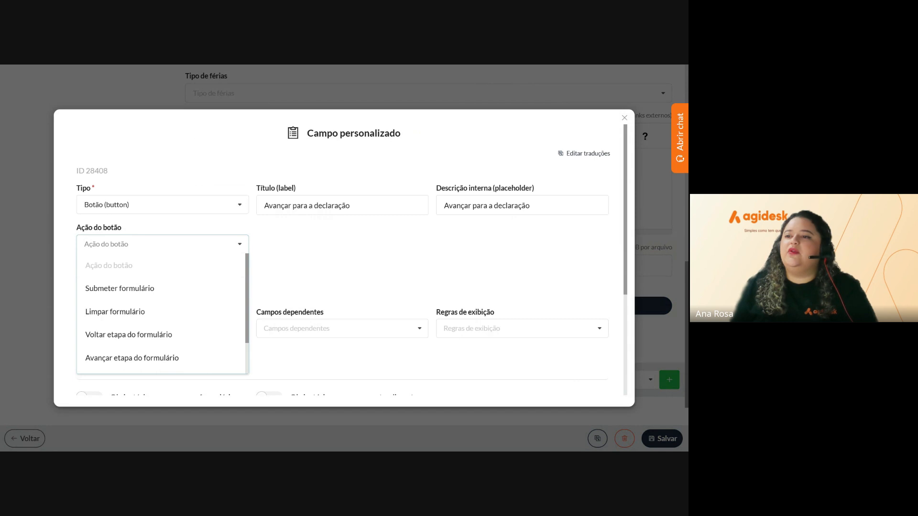
scroll(205, 287, down, 1)
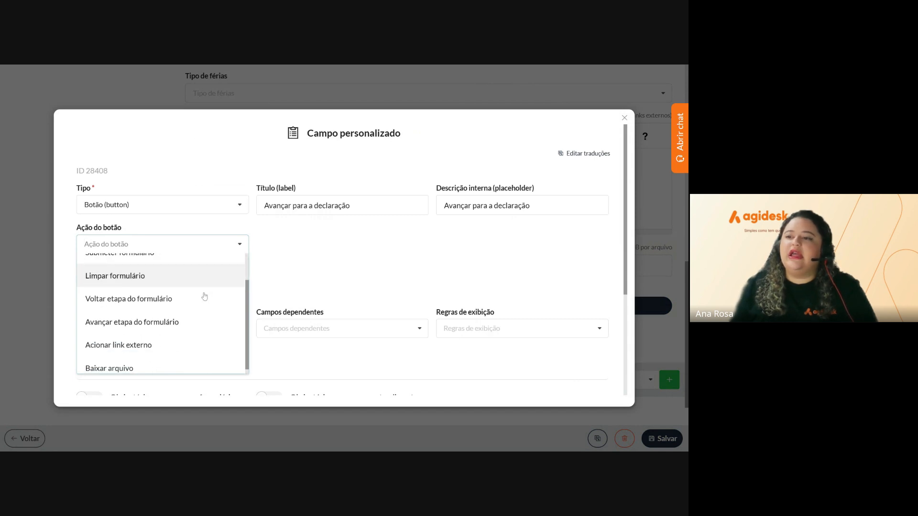
click(161, 322)
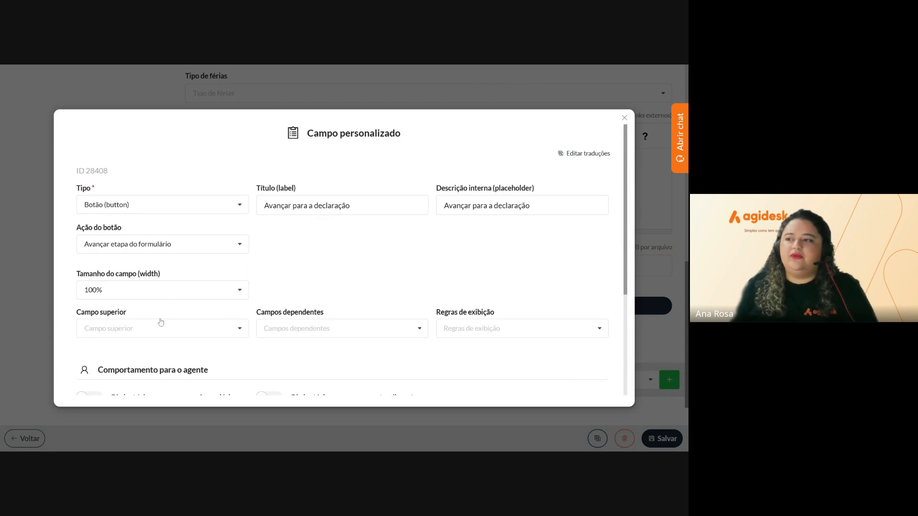
scroll(336, 286, down, 3)
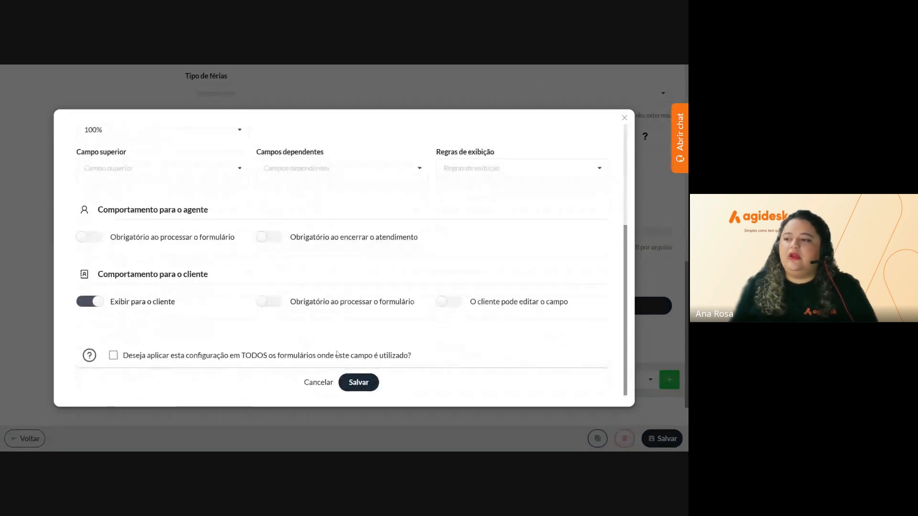
click(358, 382)
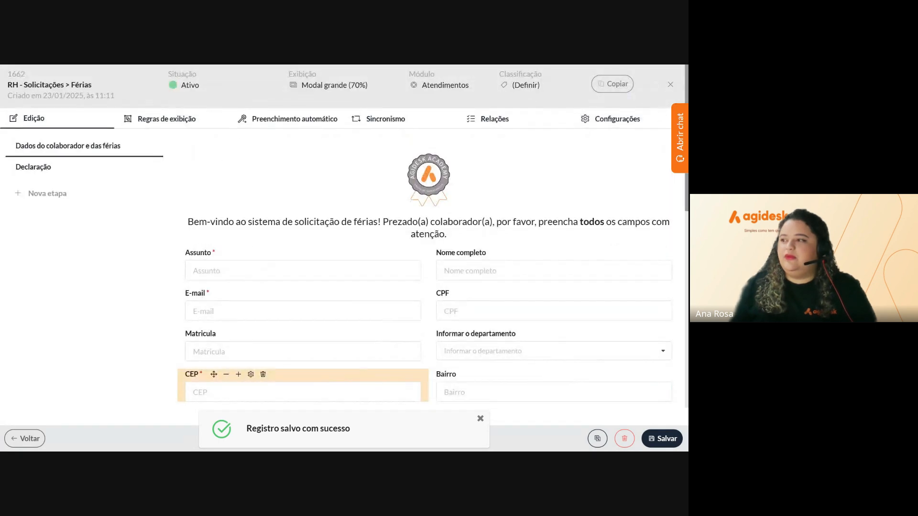
scroll(353, 306, down, 3)
scroll(290, 322, down, 10)
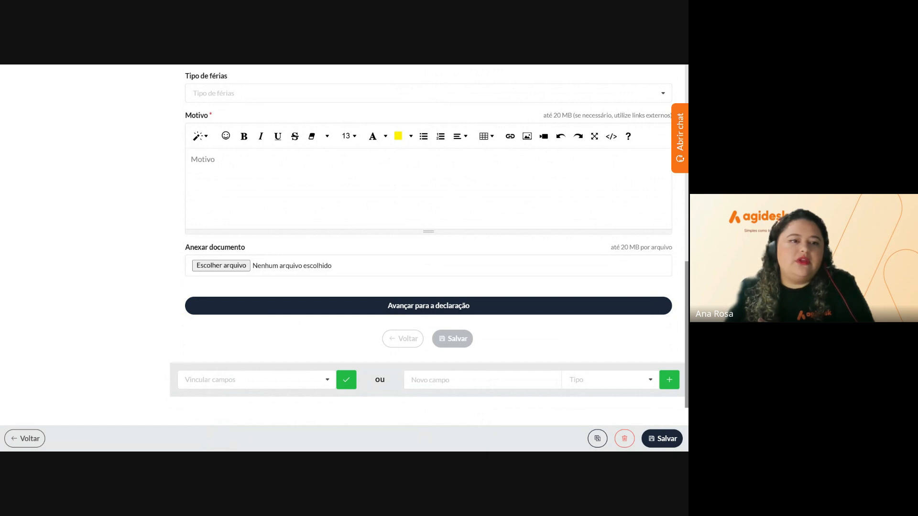
scroll(150, 199, up, 12)
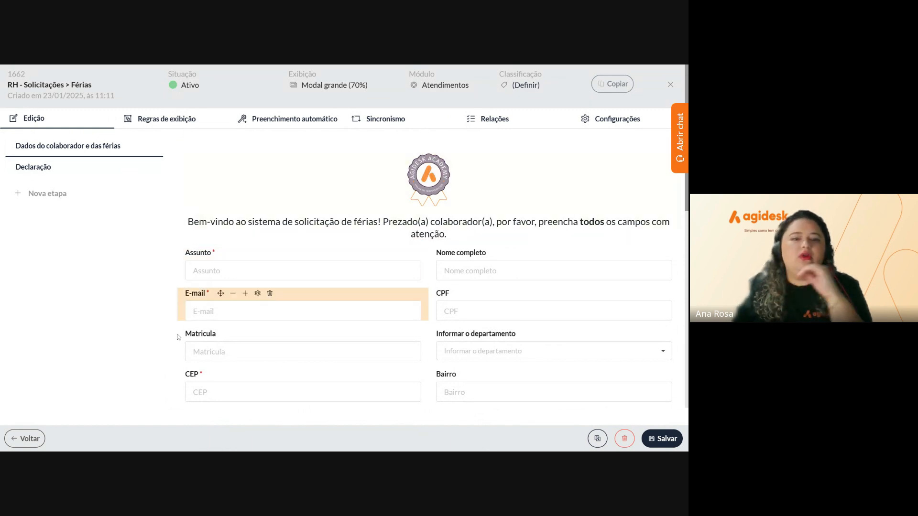
scroll(344, 236, down, 3)
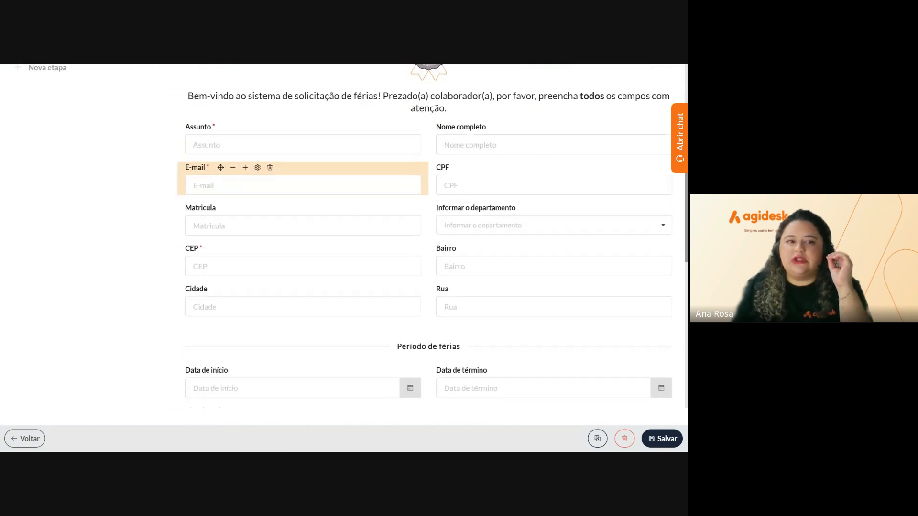
scroll(344, 236, up, 3)
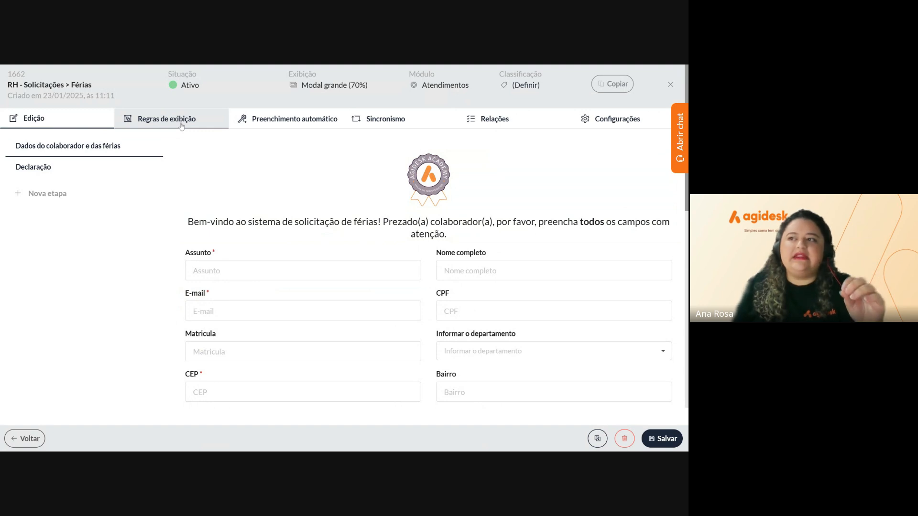
scroll(397, 335, down, 2)
scroll(397, 335, down, 7)
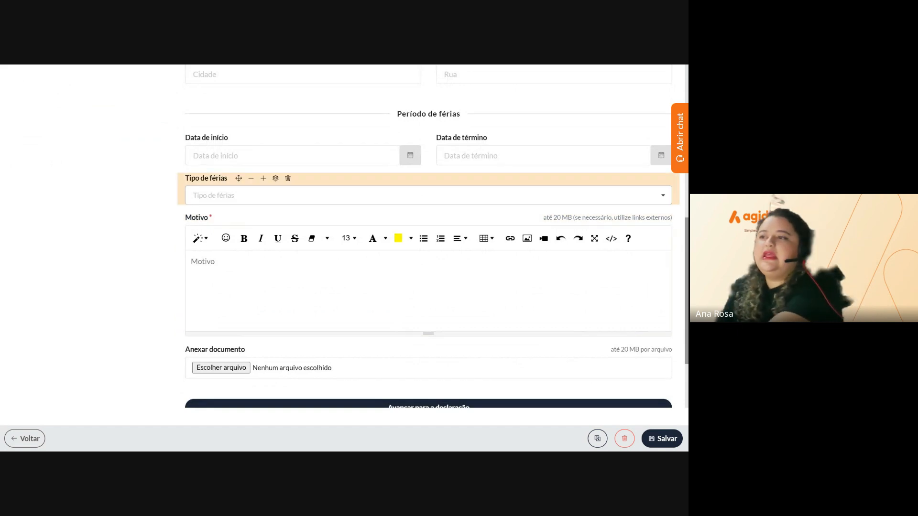
click(429, 195)
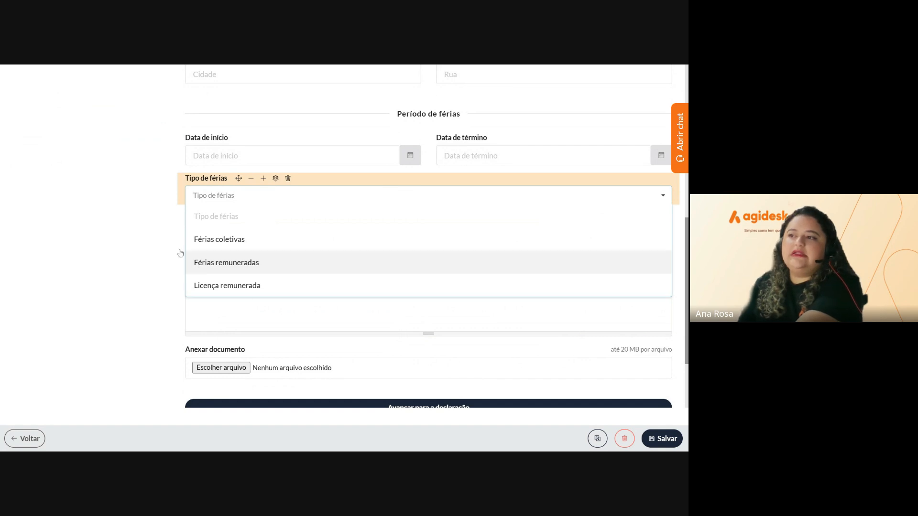
click(158, 244)
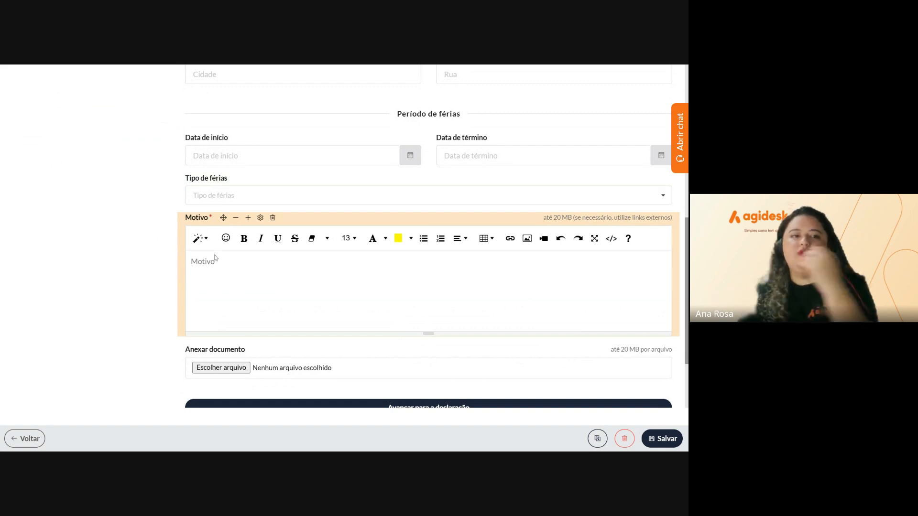
scroll(214, 258, up, 10)
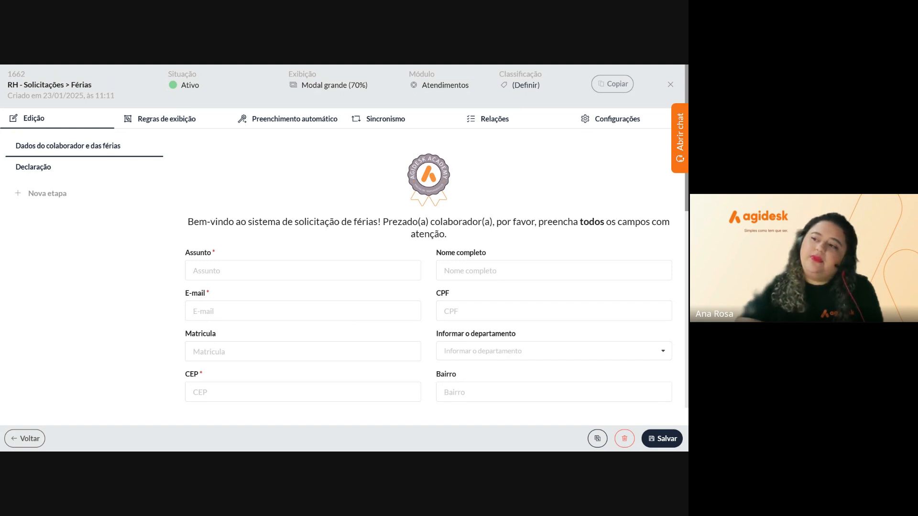
Go to the form's Sincronismo tab and add a new synchronised field
mouse_move(207, 253)
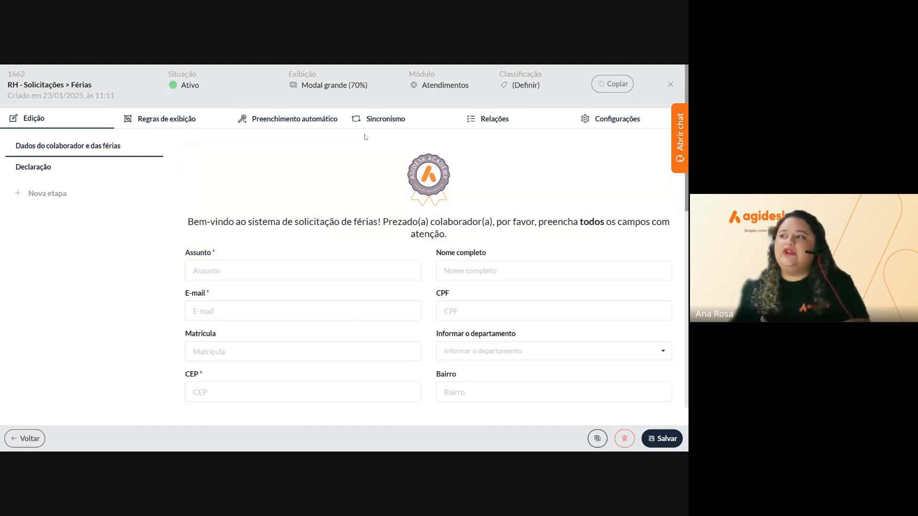
click(391, 123)
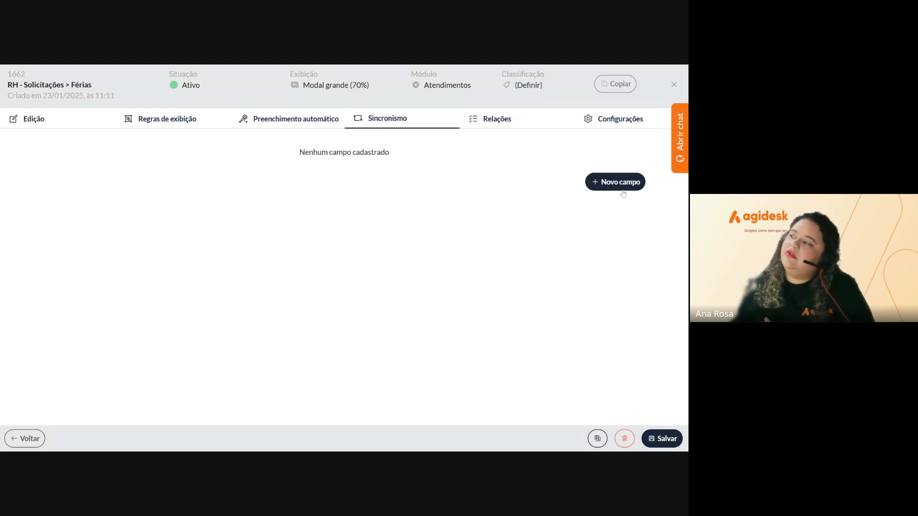
click(622, 191)
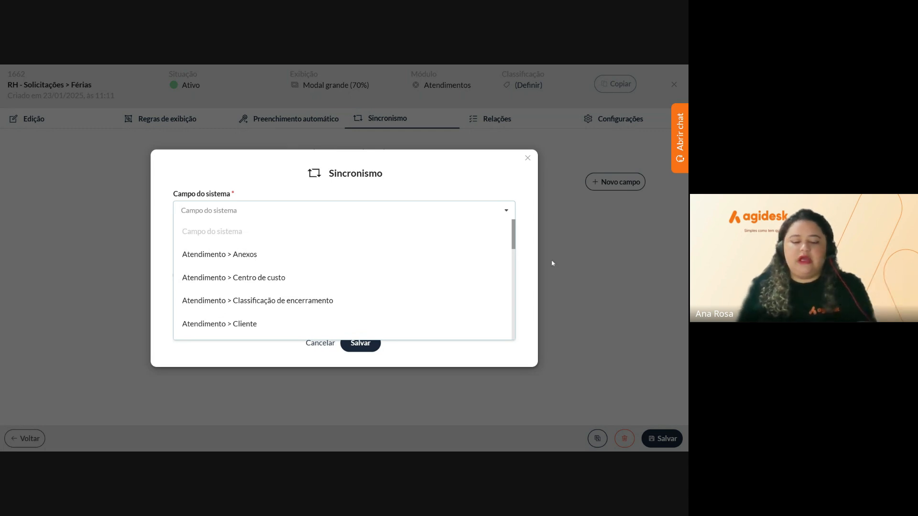
Map Atendimento > Título to the form's Assunto field, with Capturar o valor de exibição enabled
text(ti)
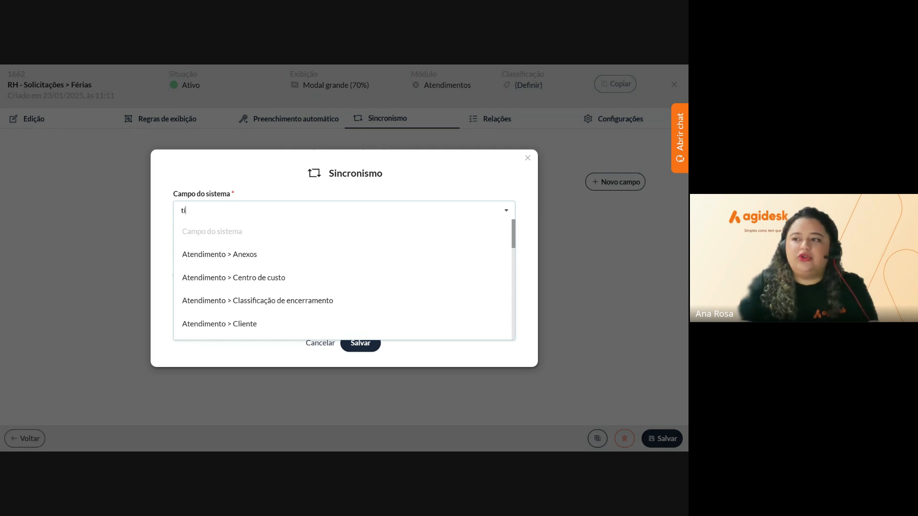
text(t)
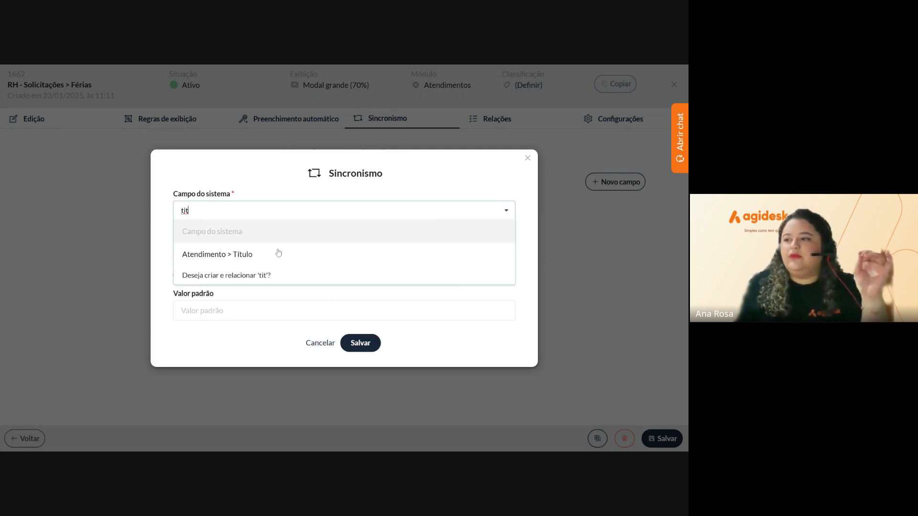
click(235, 262)
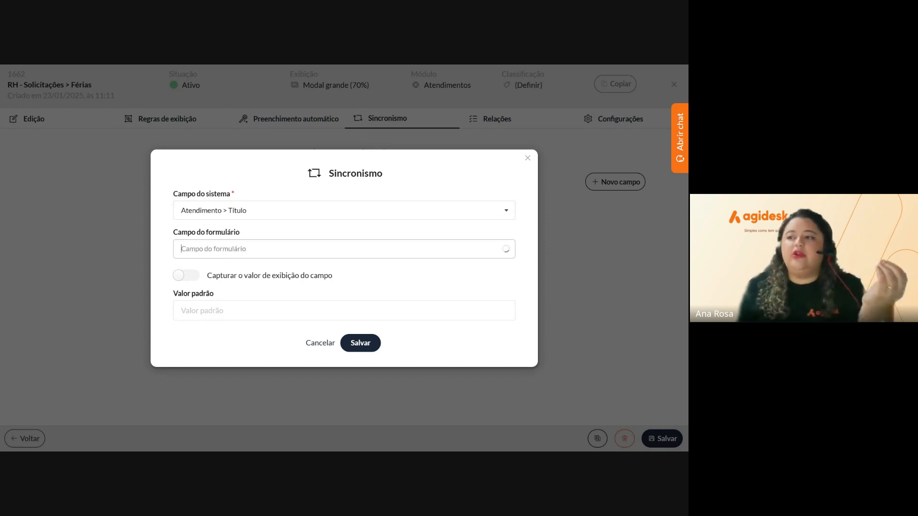
click(274, 249)
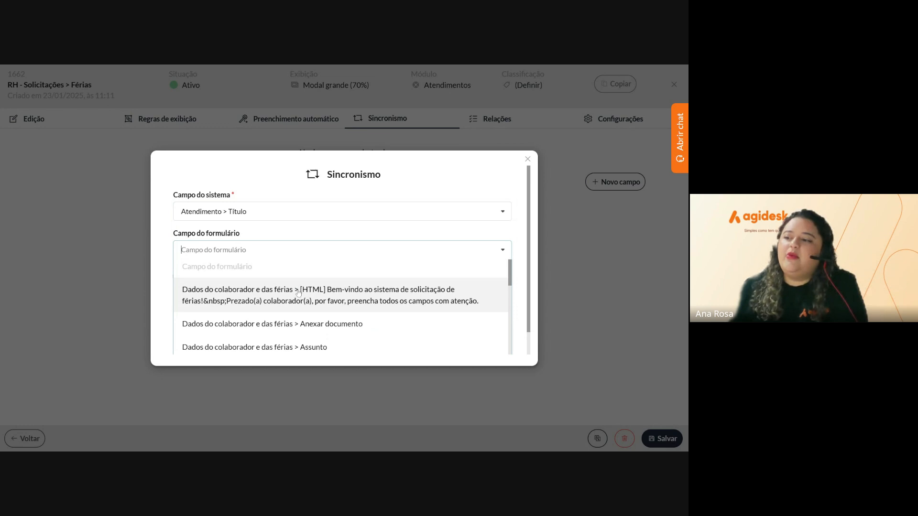
scroll(287, 308, down, 1)
click(287, 315)
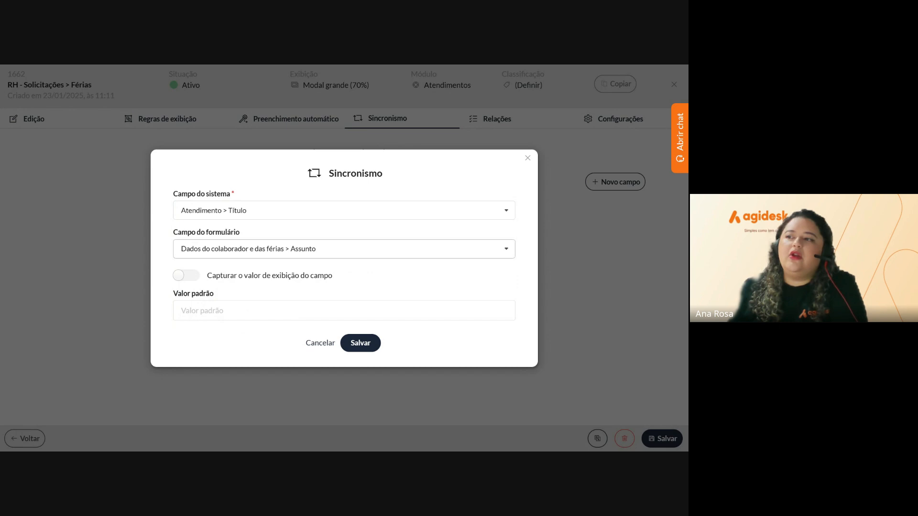
click(187, 282)
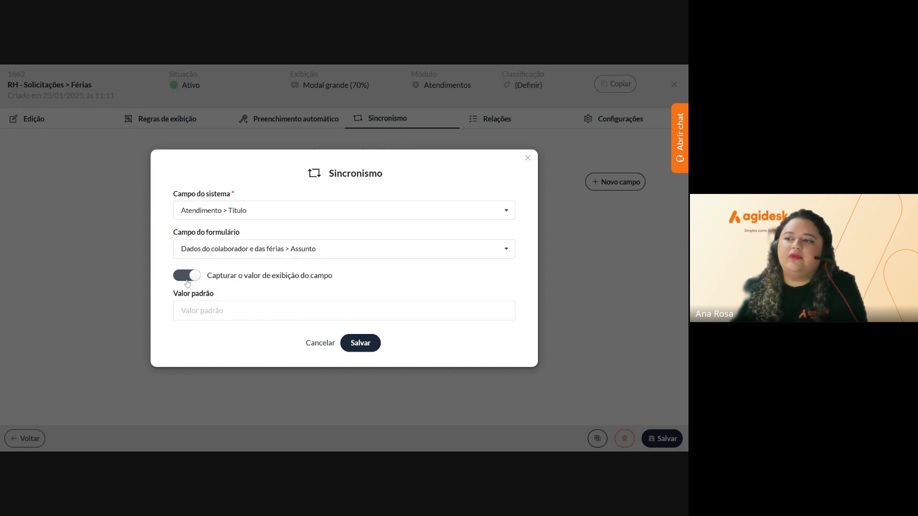
click(361, 343)
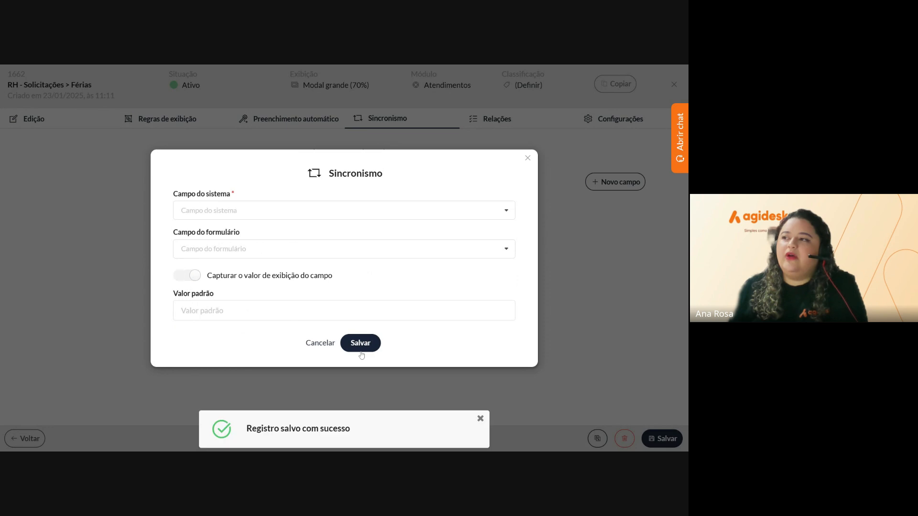
click(527, 158)
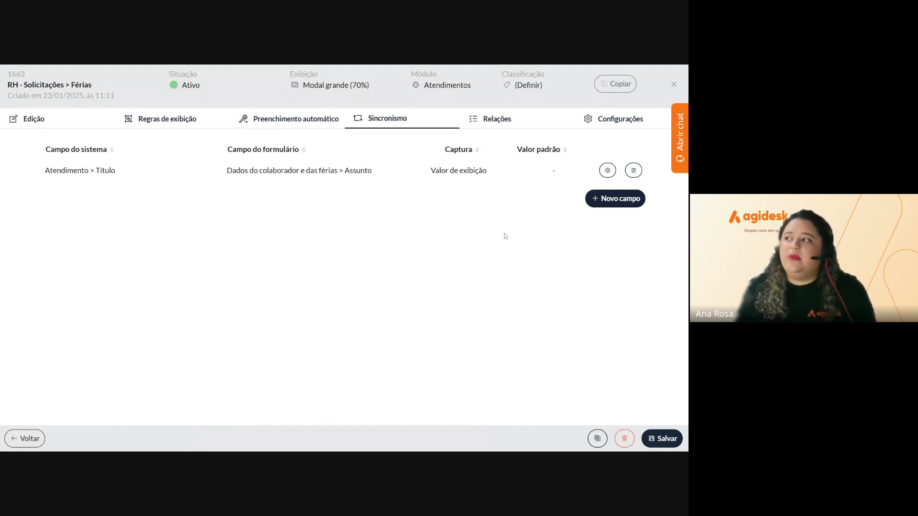
click(510, 126)
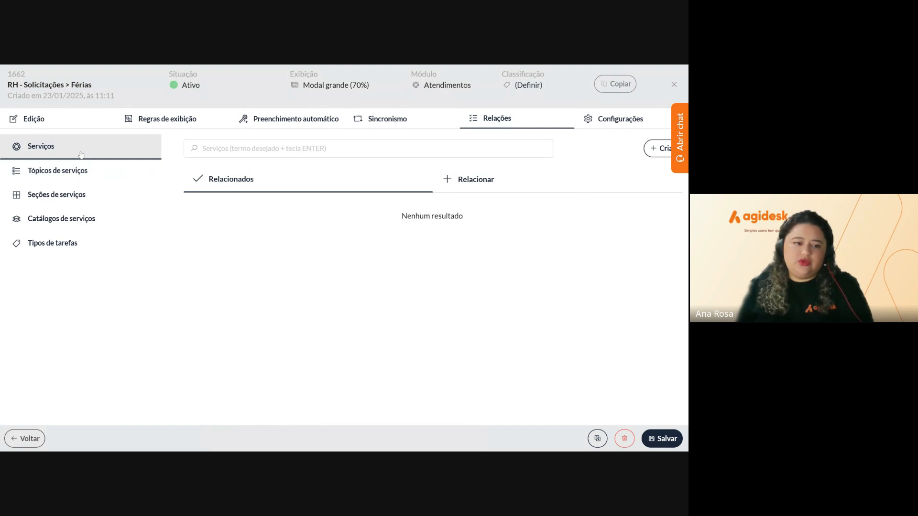
Browse the Relações categories, then list the services available under Serviços via Relacionar
click(82, 178)
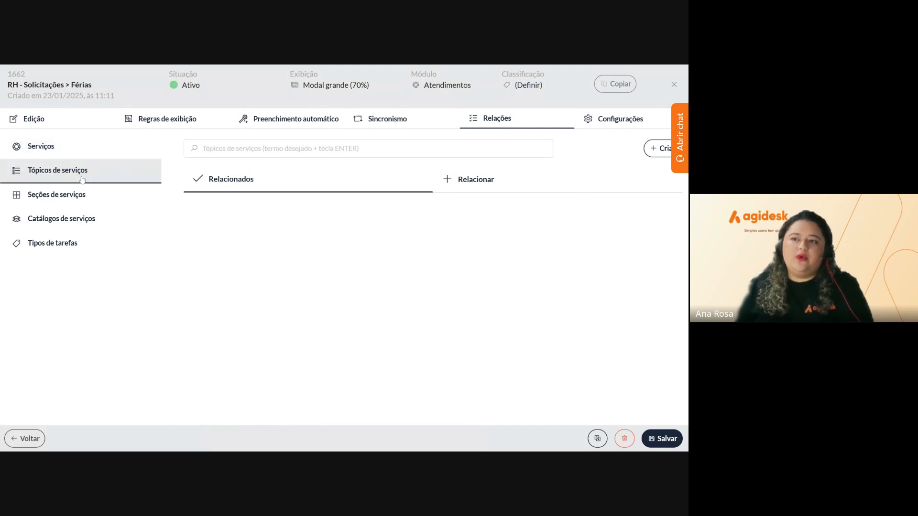
click(73, 204)
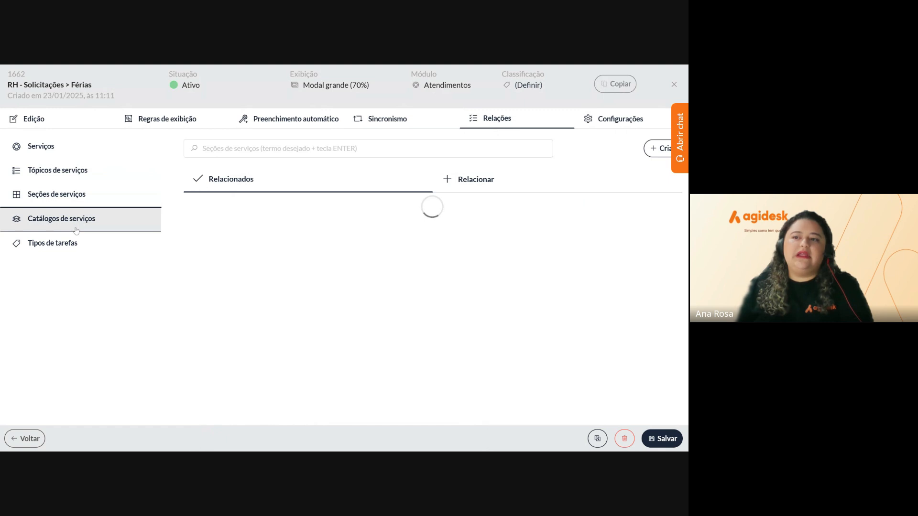
click(73, 220)
click(74, 245)
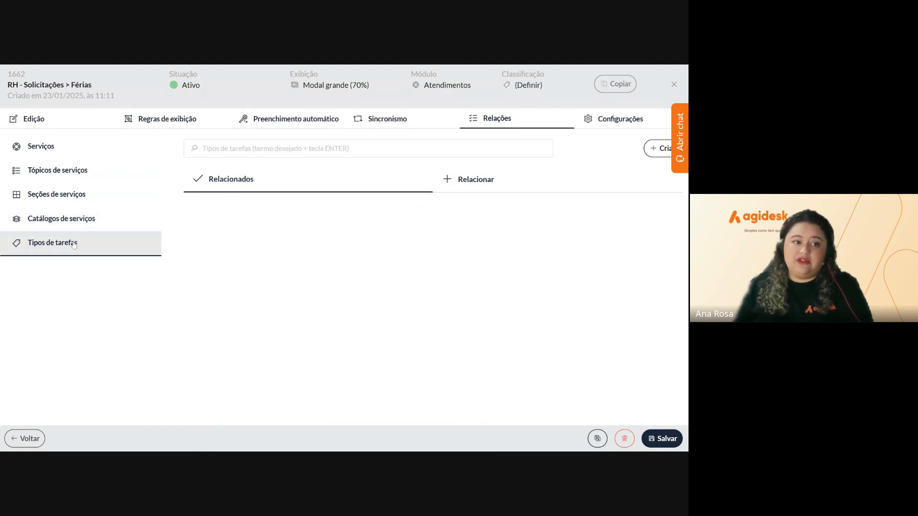
click(74, 145)
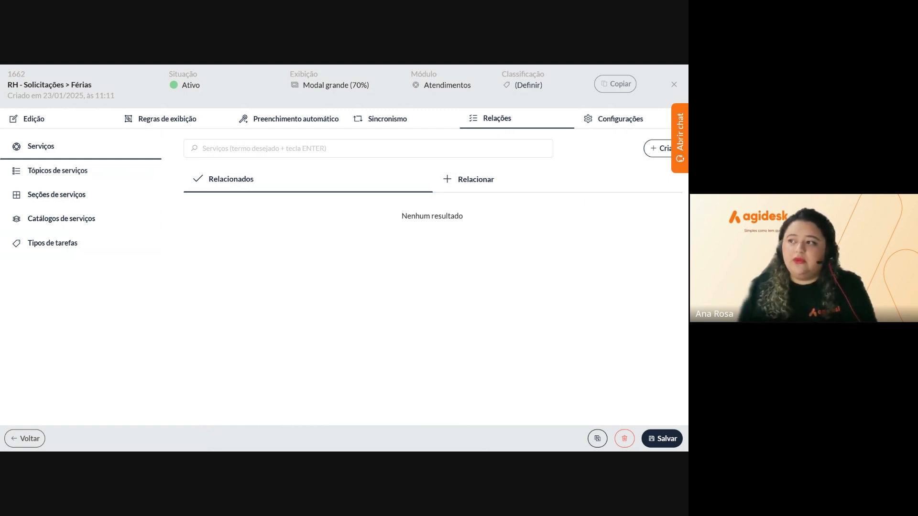
click(511, 184)
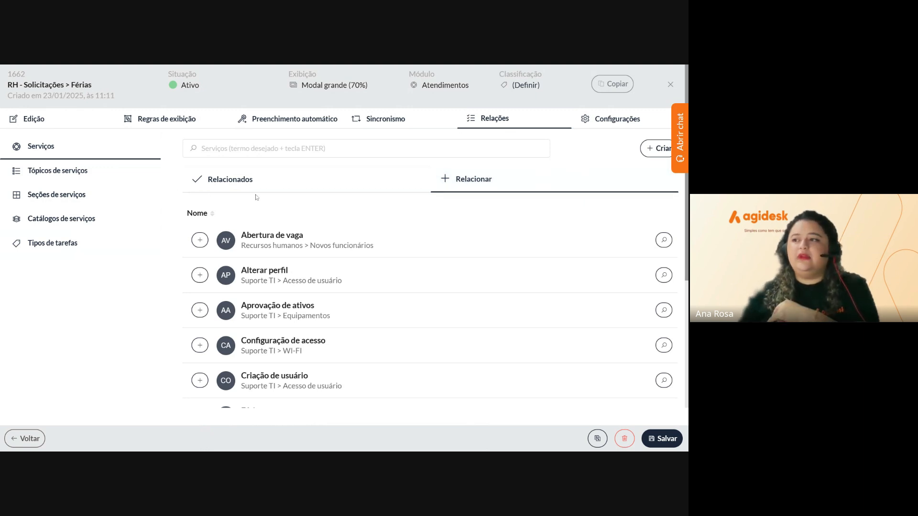
Search 'fér' and link the Férias service to the form
click(284, 152)
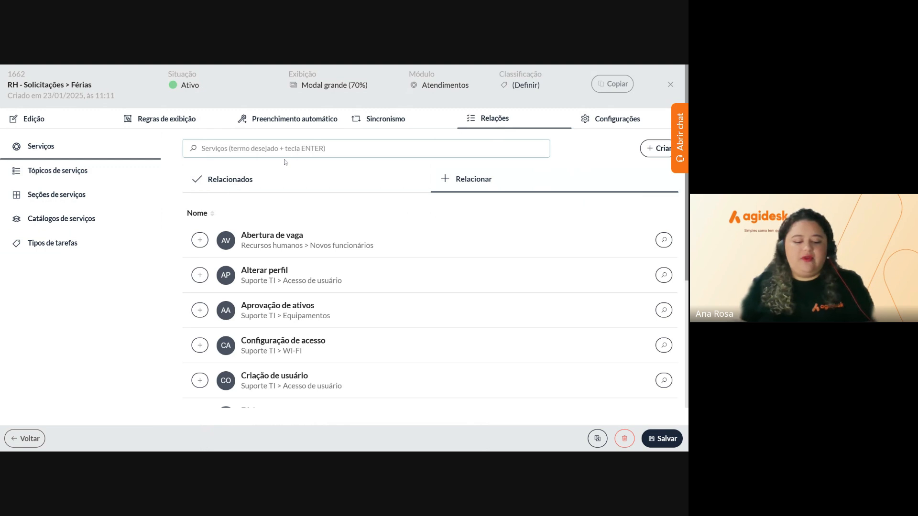
text(fér)
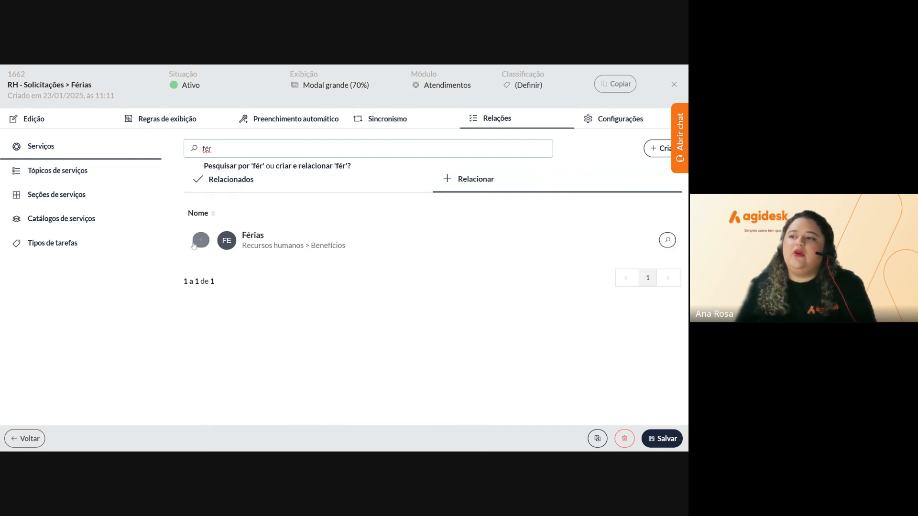
click(199, 246)
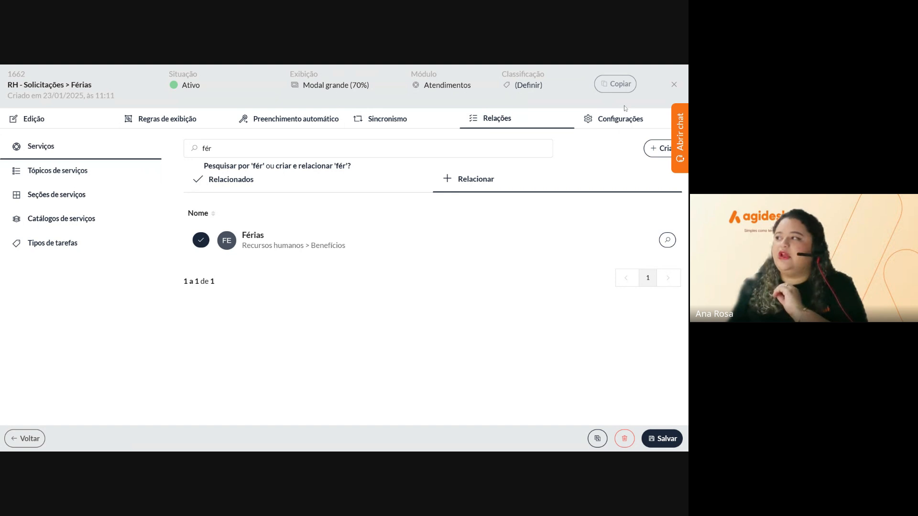
click(626, 124)
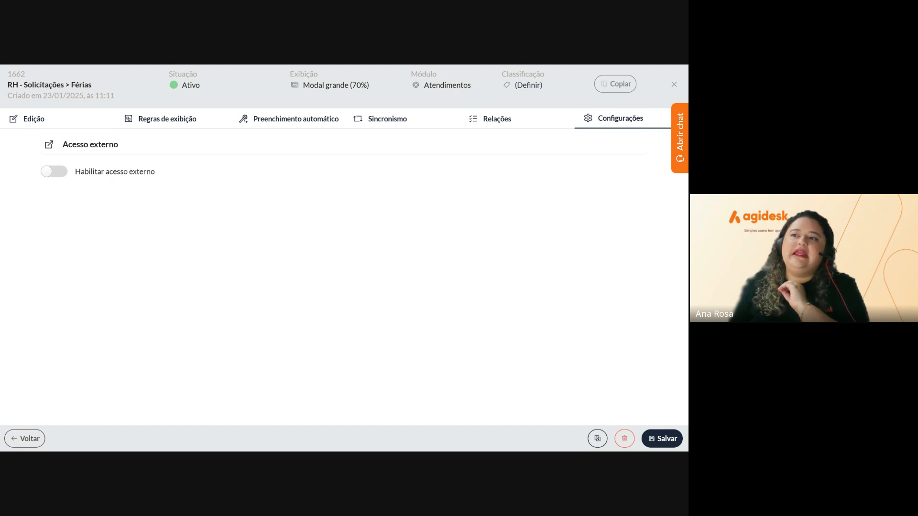
Switch on Habilitar acesso externo so the form gets an embed URL
click(58, 180)
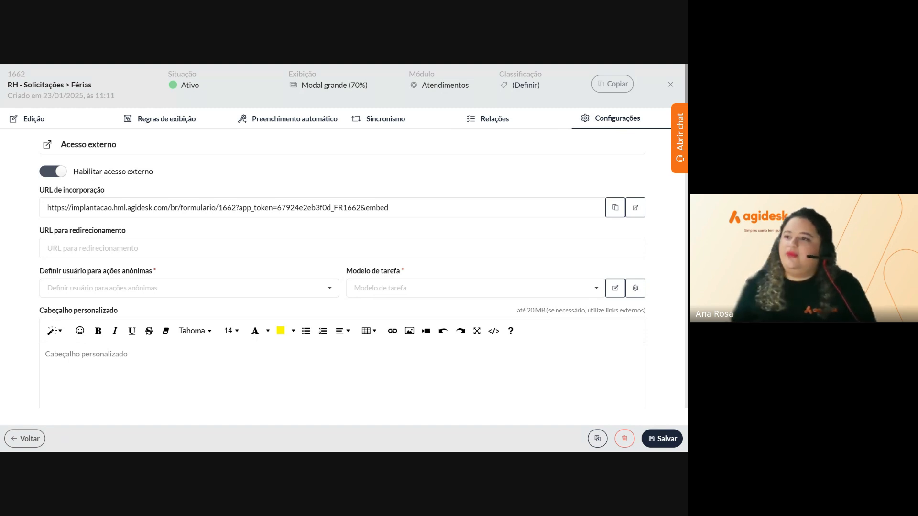
click(92, 248)
text(https://atendimento.agidesk.com/)
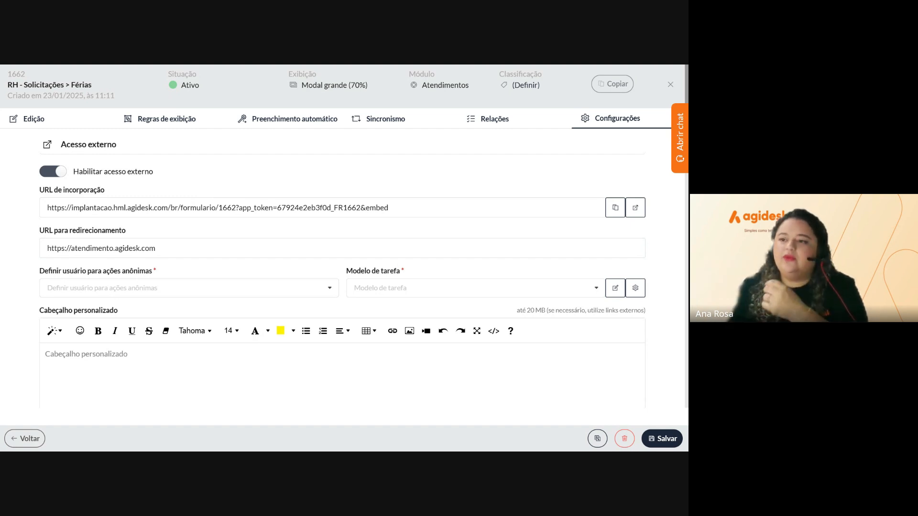
click(166, 288)
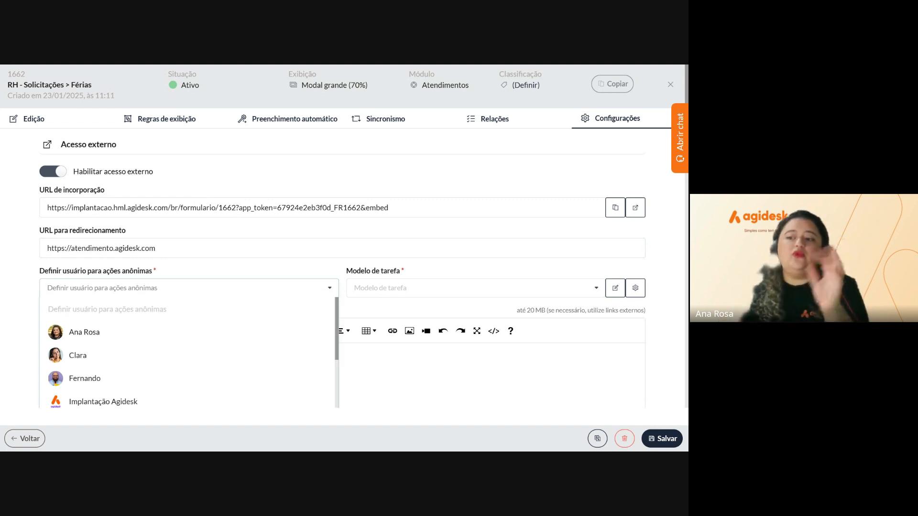
scroll(71, 377, down, 1)
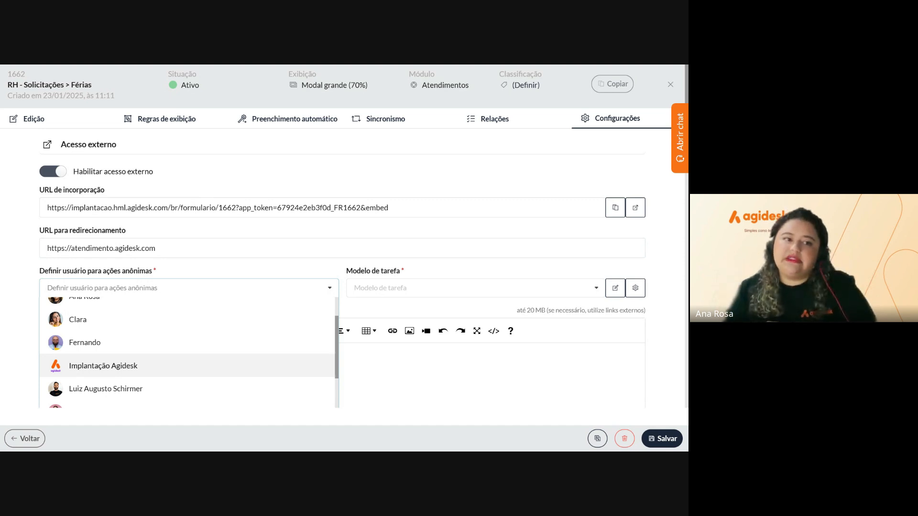
click(97, 375)
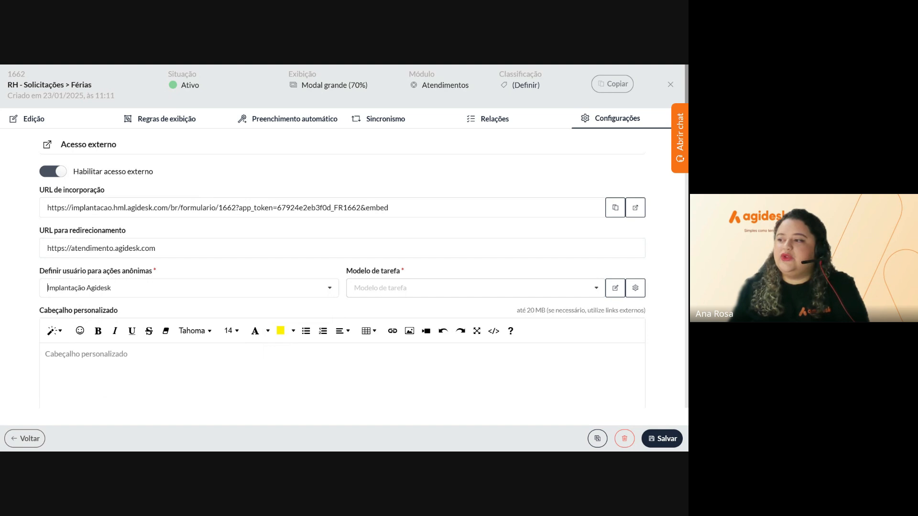
click(454, 289)
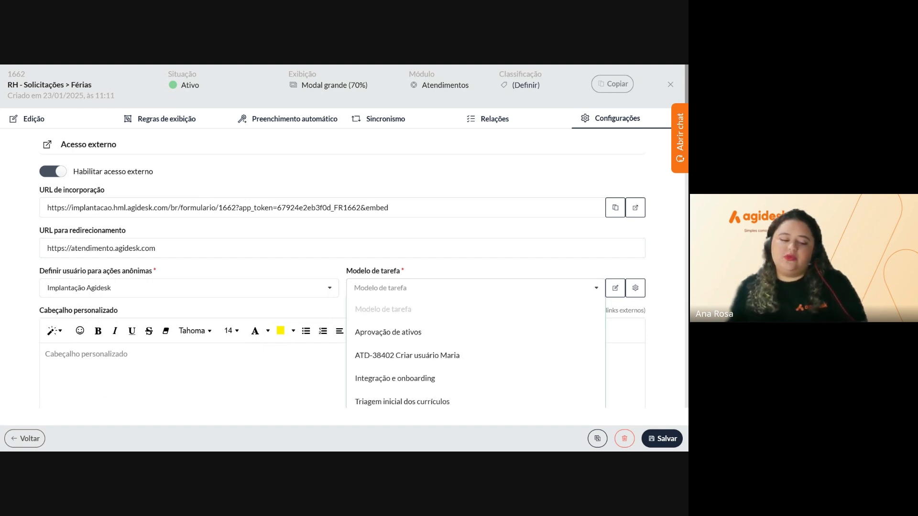
Enter 'Formulario externo de férias' as the task model name, then create and link it to the form
text(Férias)
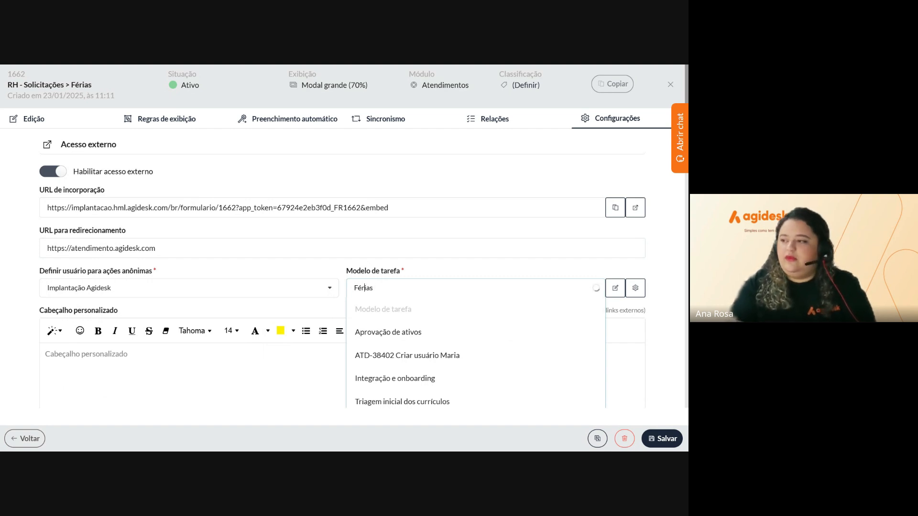
text(Formu)
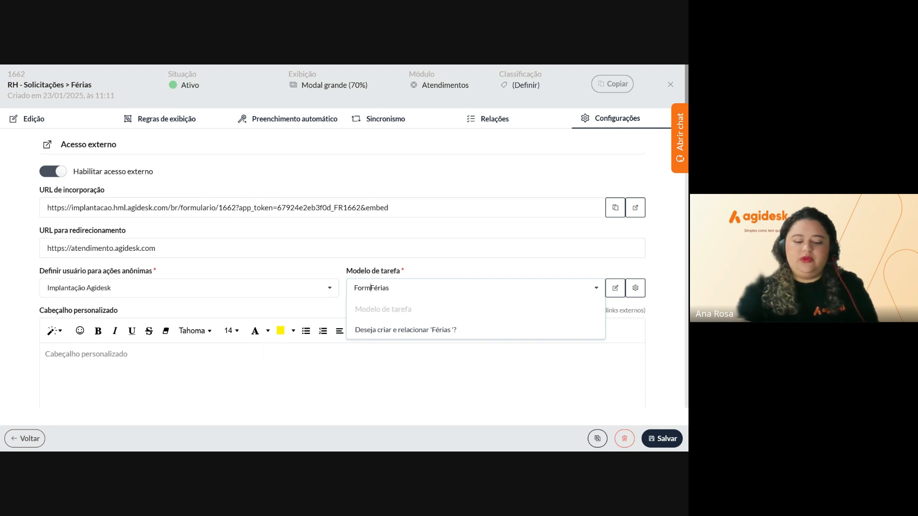
text(lario )
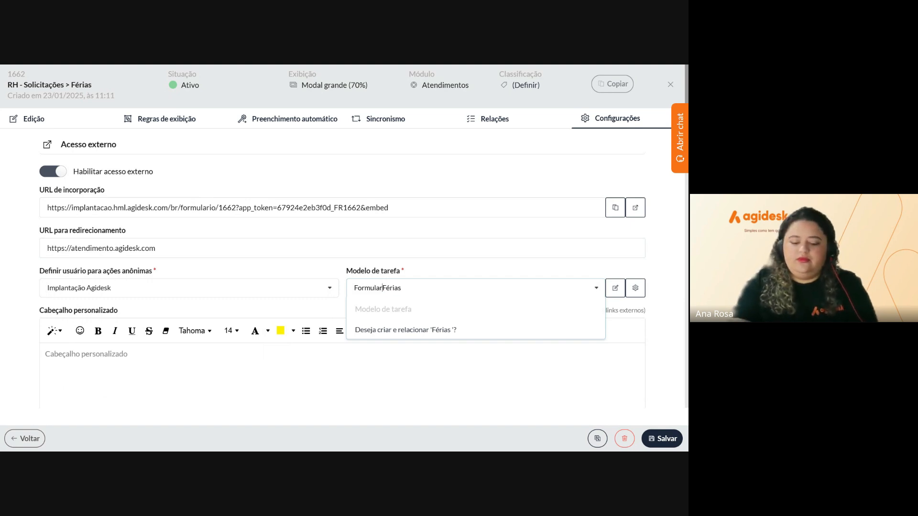
text(externo )
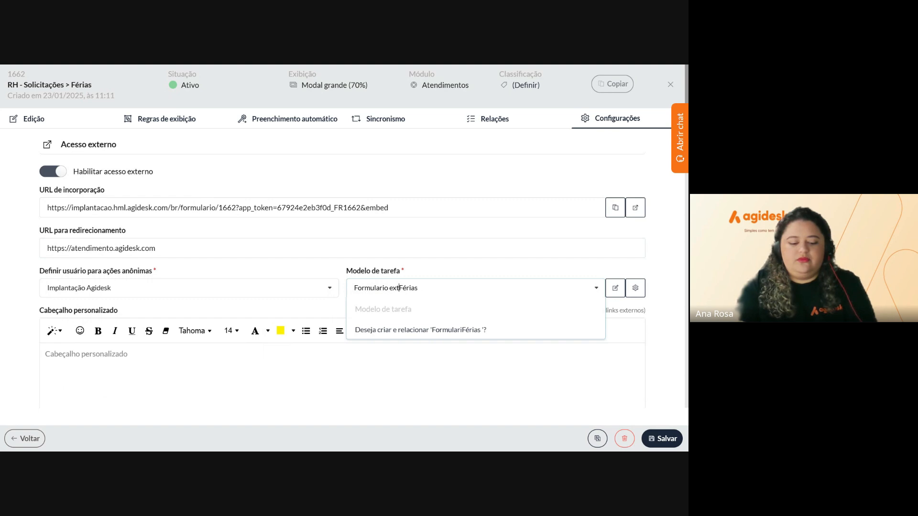
text(de)
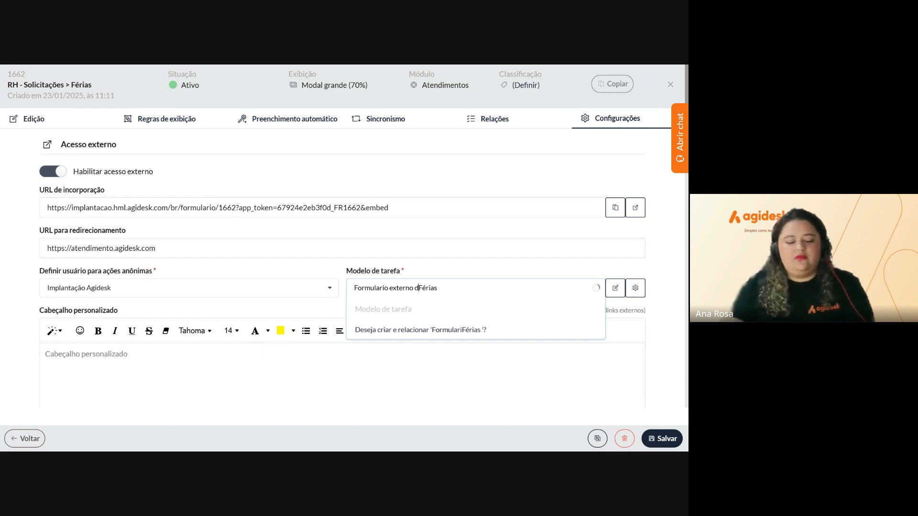
key(Delete)
text(f)
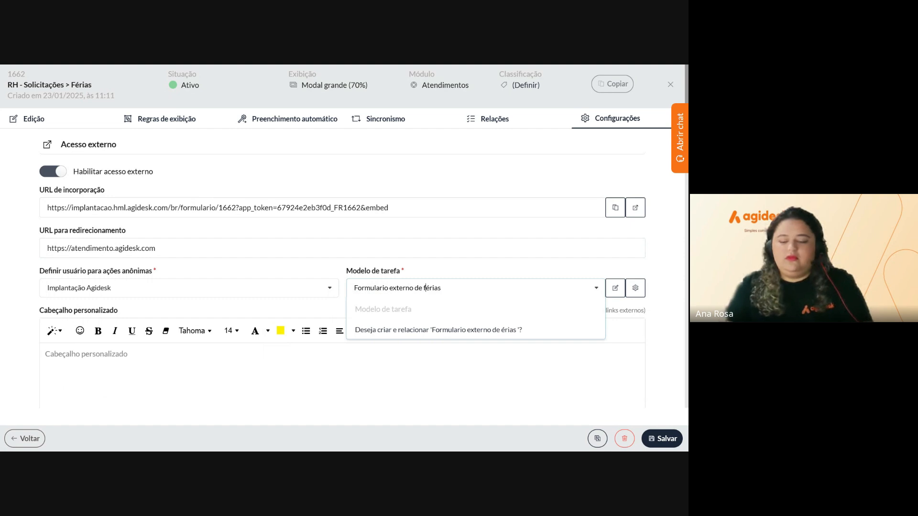
click(473, 333)
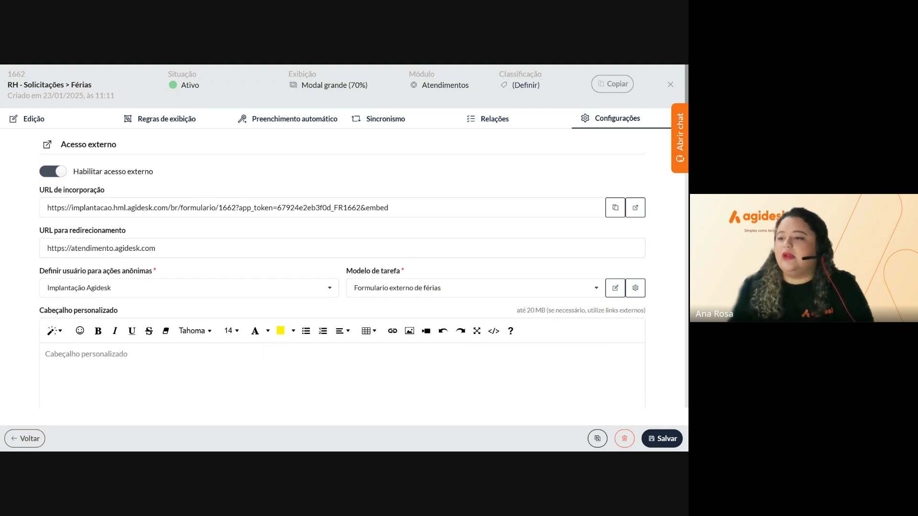
Insert the Simplificando processos banner into the custom header and shrink it to about 434 px wide
scroll(371, 313, down, 2)
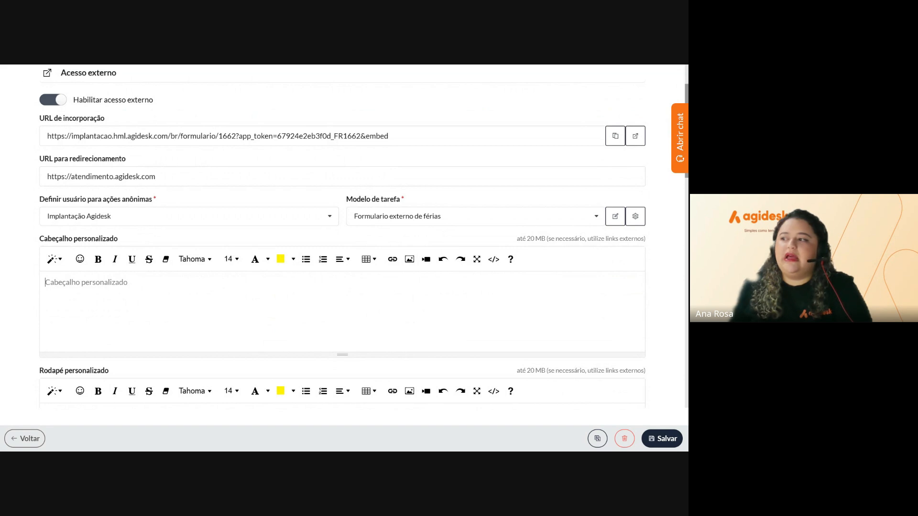
click(408, 263)
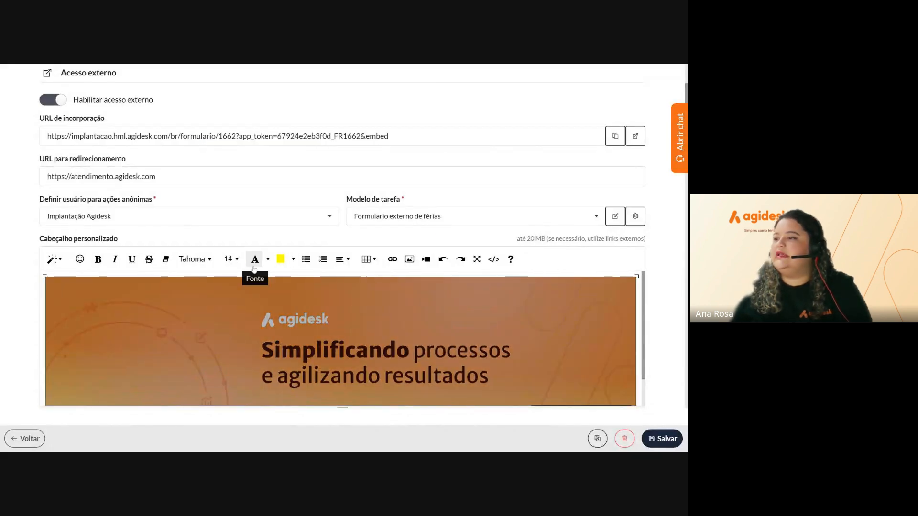
scroll(316, 341, down, 2)
click(289, 262)
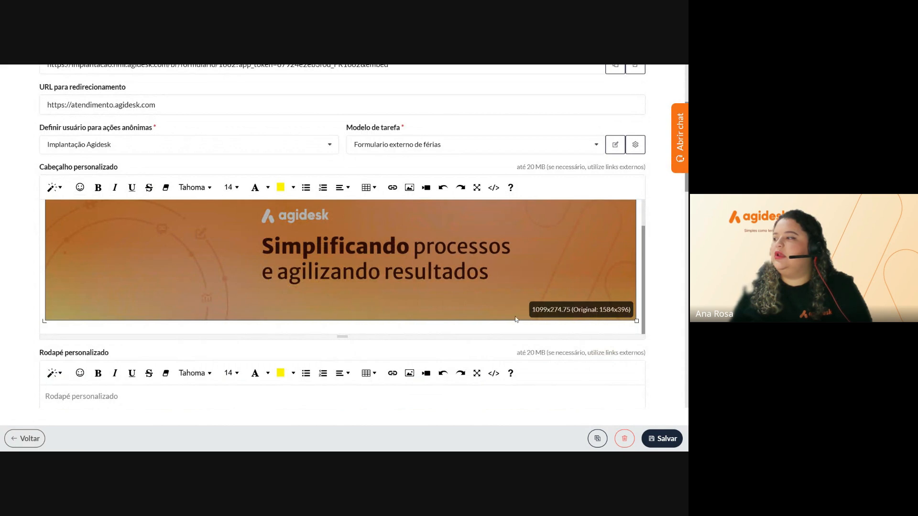
drag(636, 319, 279, 264)
click(364, 233)
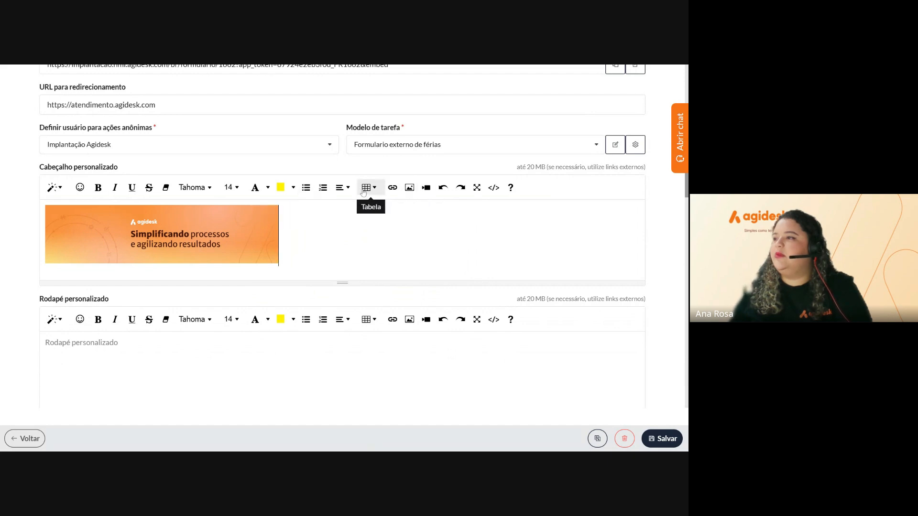
Centre the header banner using the paragraph alignment options
click(341, 187)
click(363, 208)
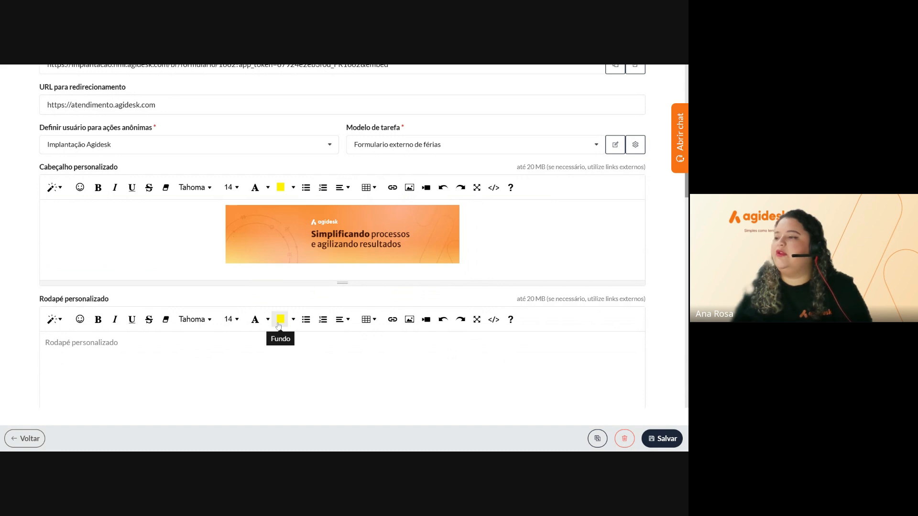
click(239, 359)
scroll(239, 359, down, 1)
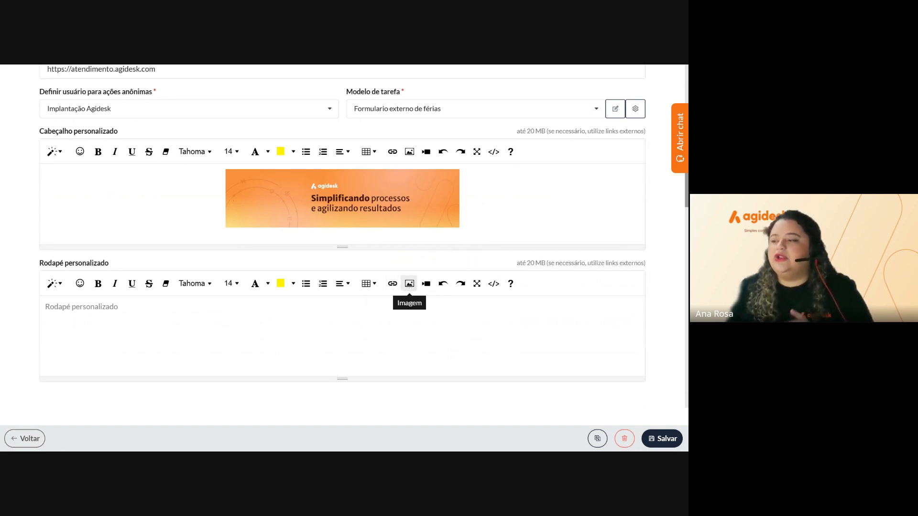
Insert the jetpack sloth picture into the custom footer and shrink it to about 249 px wide
click(409, 284)
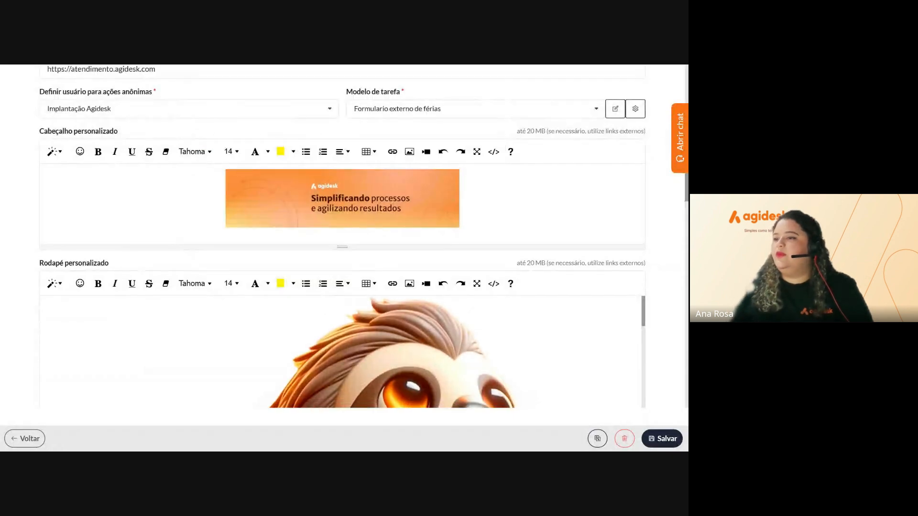
scroll(477, 316, down, 5)
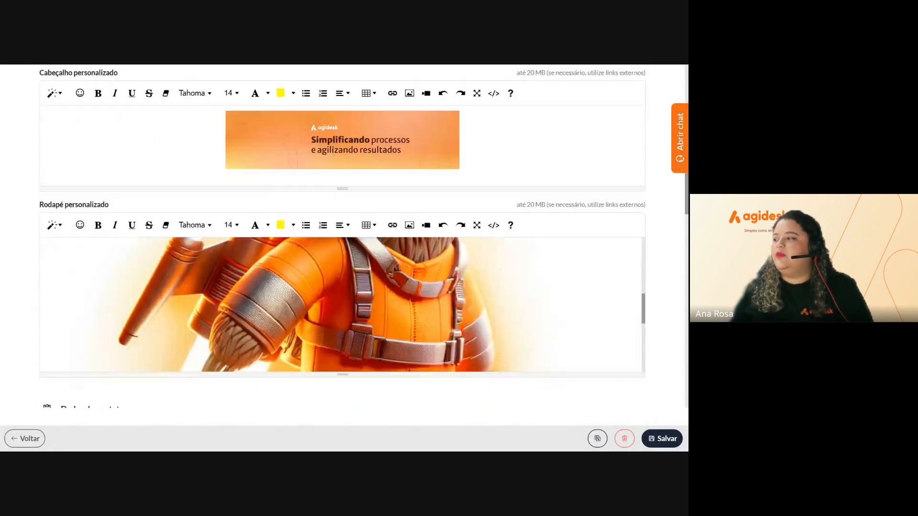
scroll(477, 318, down, 5)
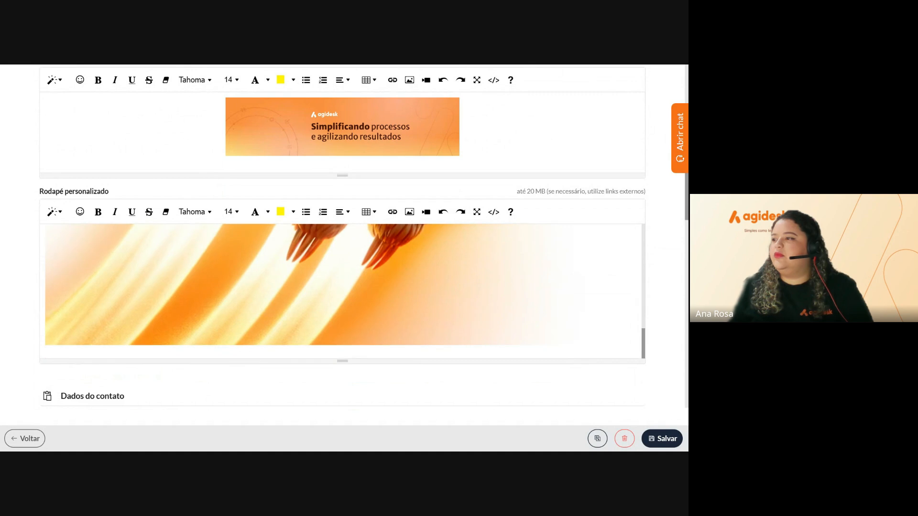
click(488, 280)
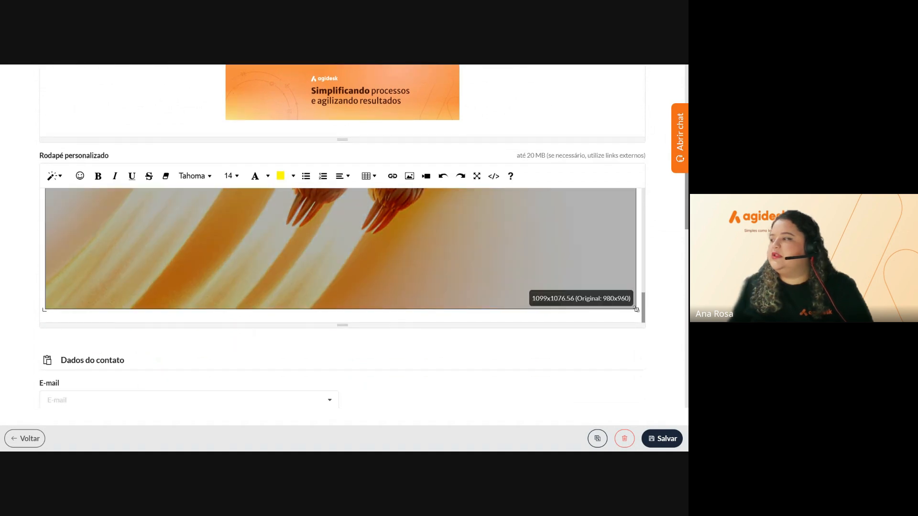
drag(636, 310, 510, 188)
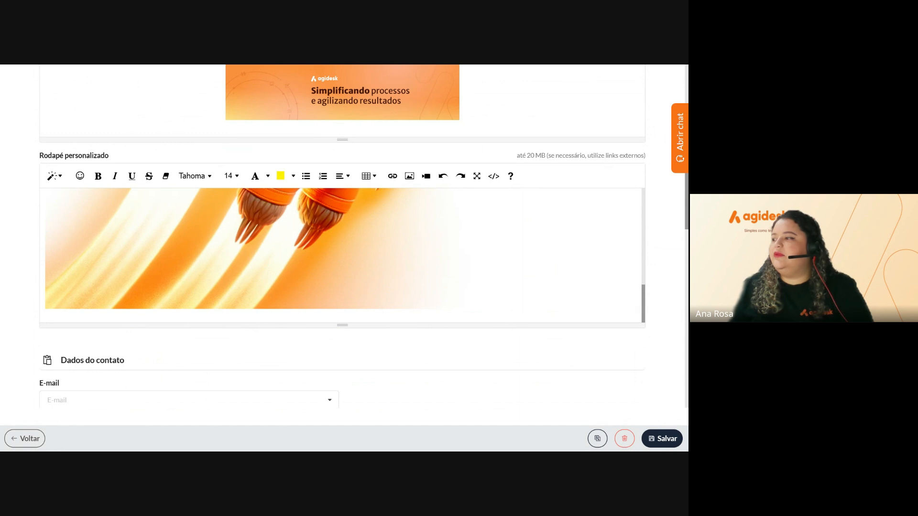
click(488, 277)
drag(509, 310, 154, 241)
click(424, 306)
drag(441, 309, 111, 252)
click(306, 272)
click(109, 253)
click(313, 305)
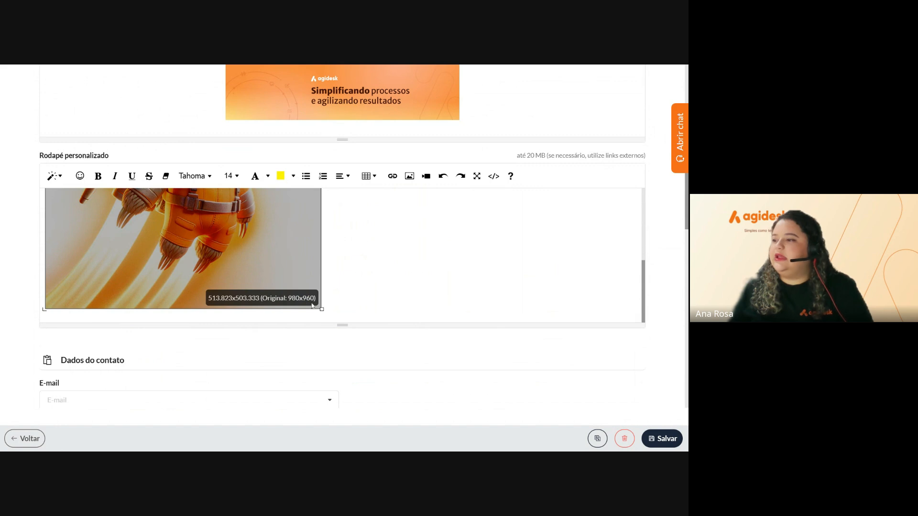
drag(322, 309, 187, 234)
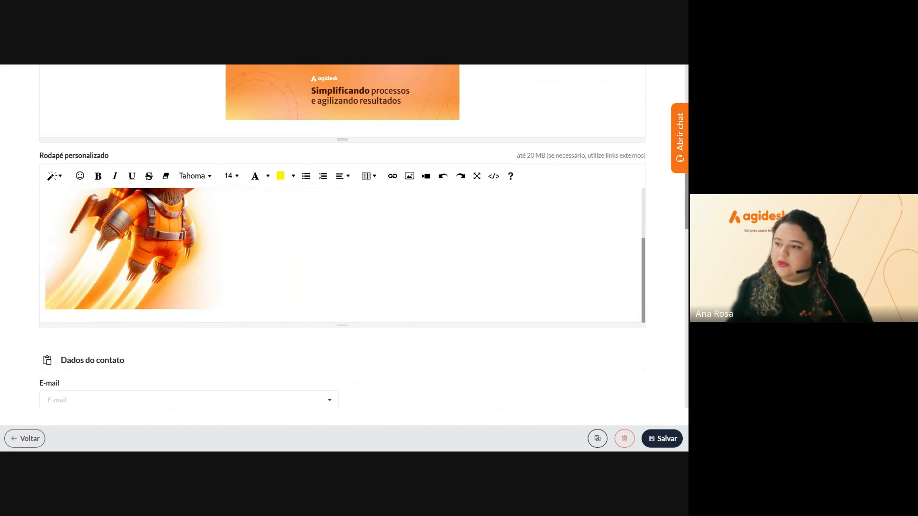
click(232, 305)
drag(244, 310, 96, 255)
click(175, 308)
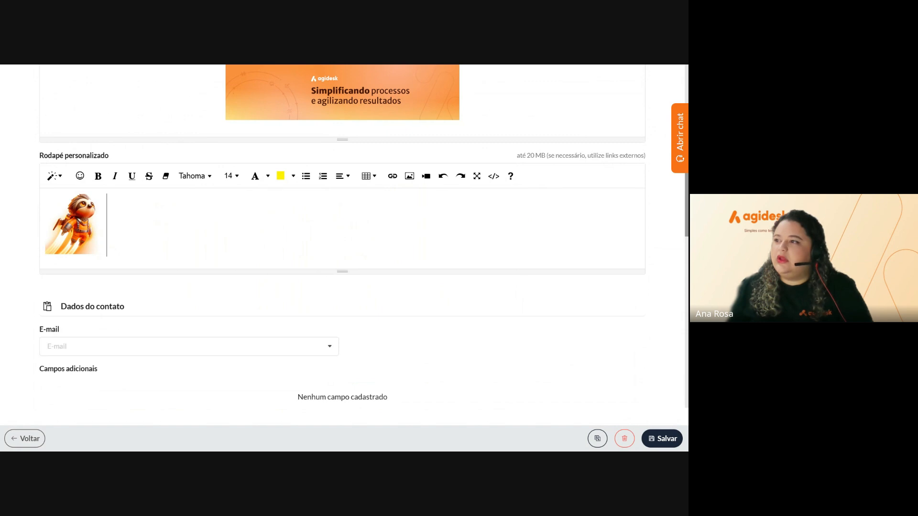
Centre the footer image with Parágrafo > Alinhar ao centro
click(82, 224)
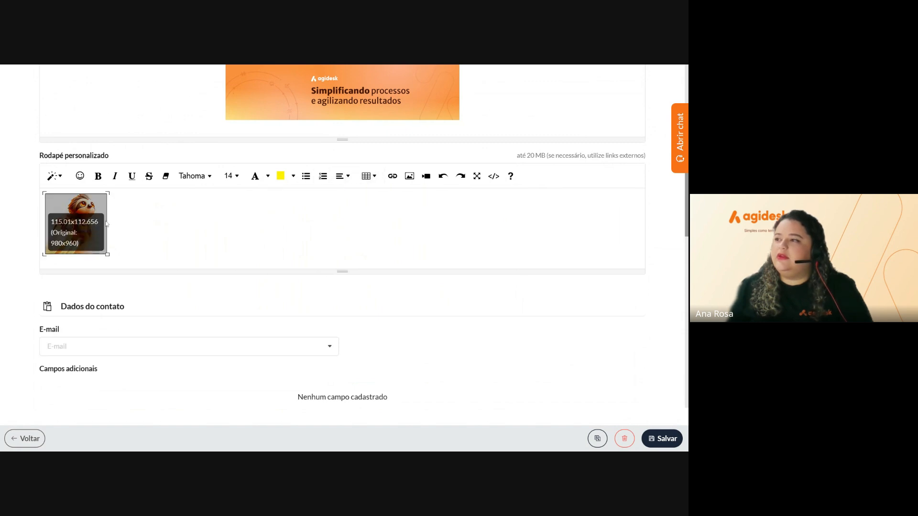
click(343, 181)
click(359, 195)
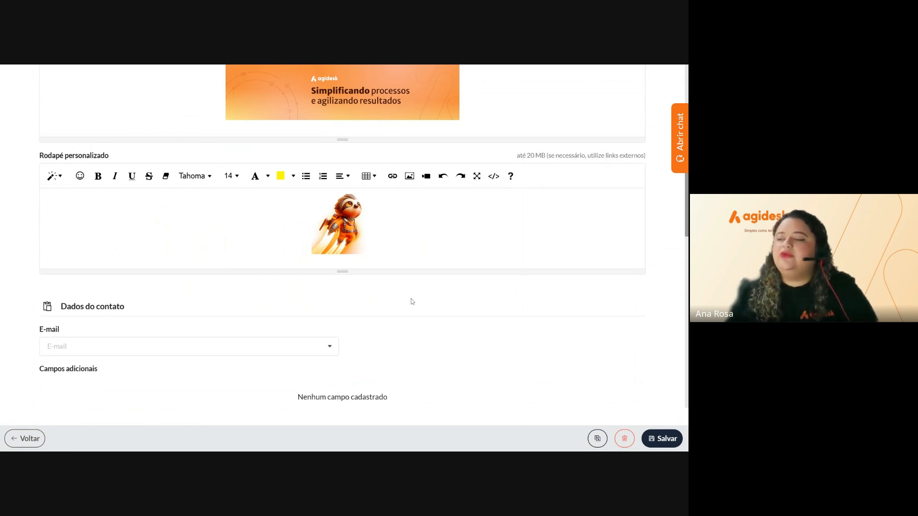
scroll(410, 301, down, 2)
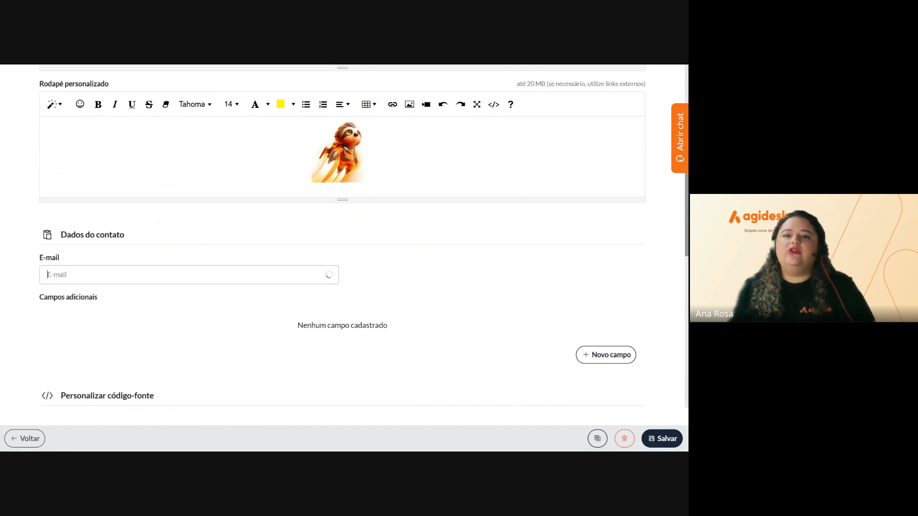
Map the contact E-mail to the form field 'Dados do colaborador e das férias > E-mail'
click(189, 275)
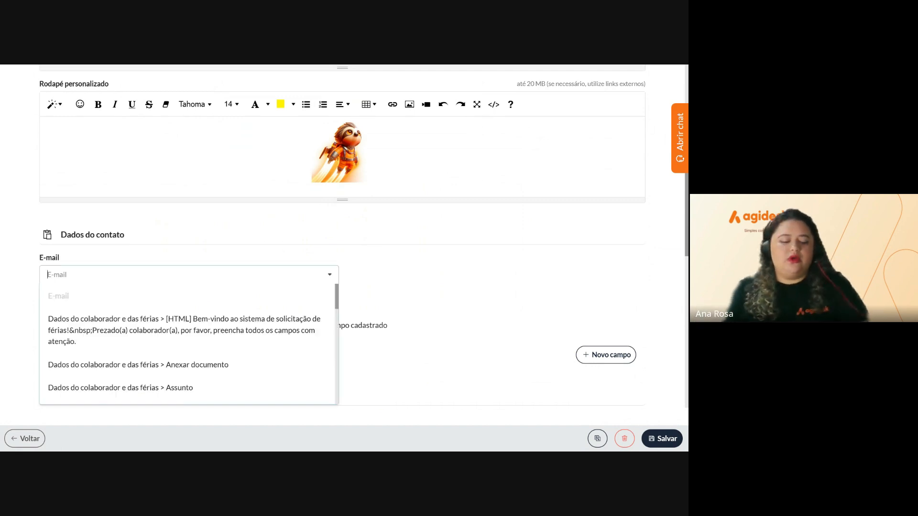
text(e-)
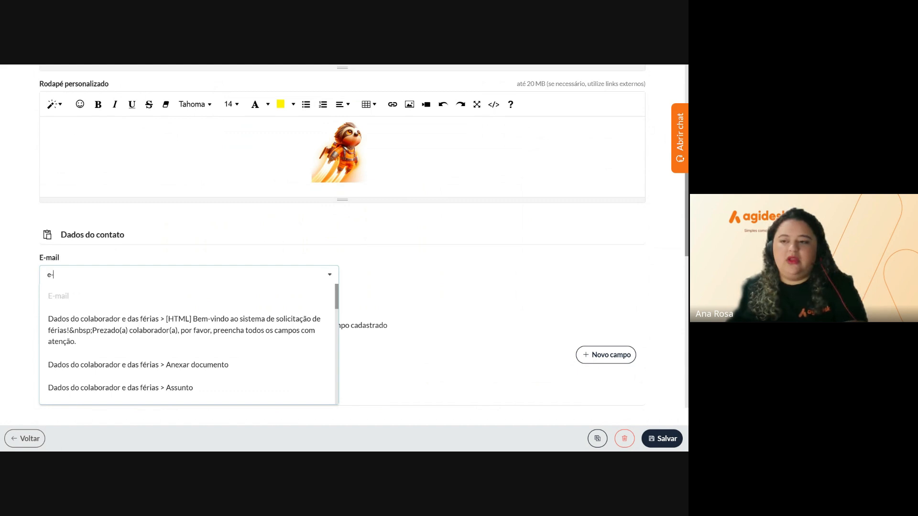
click(179, 325)
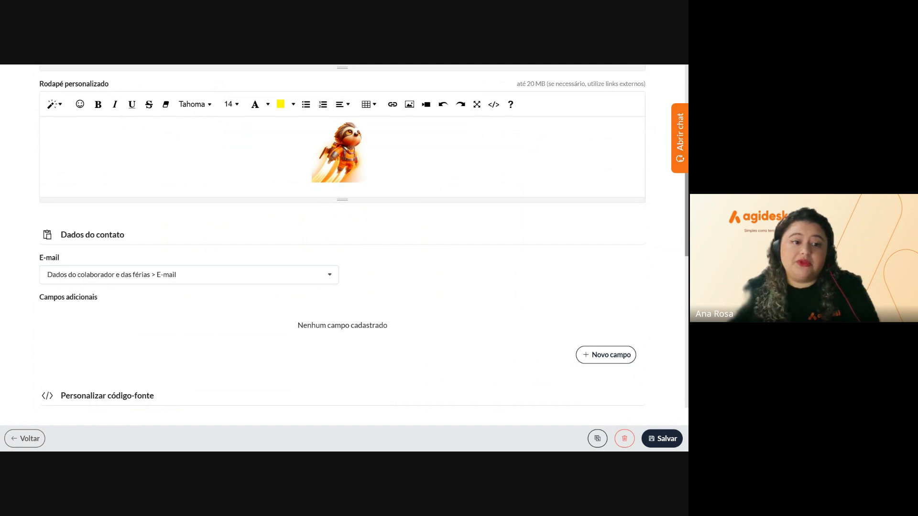
Add and save a mapping from Usuário > Nome completo to the form's Nome completo field, capturing the display value
click(622, 361)
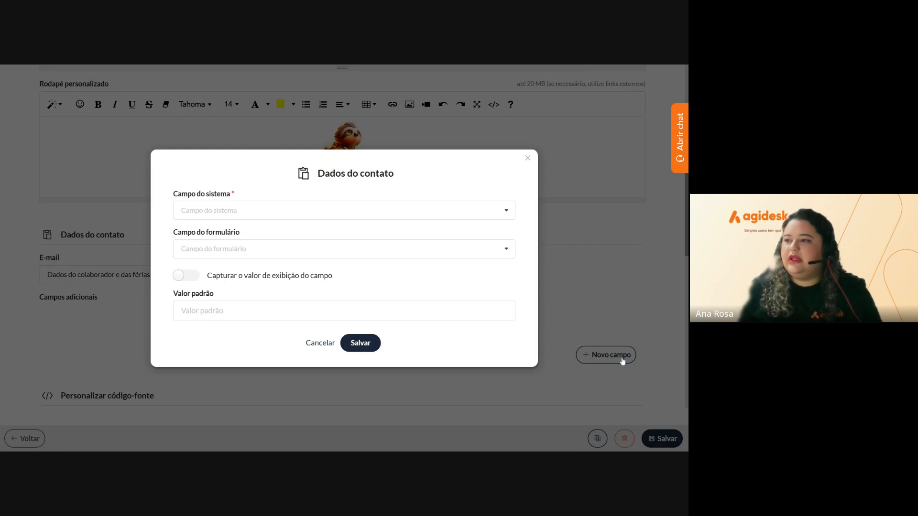
click(344, 210)
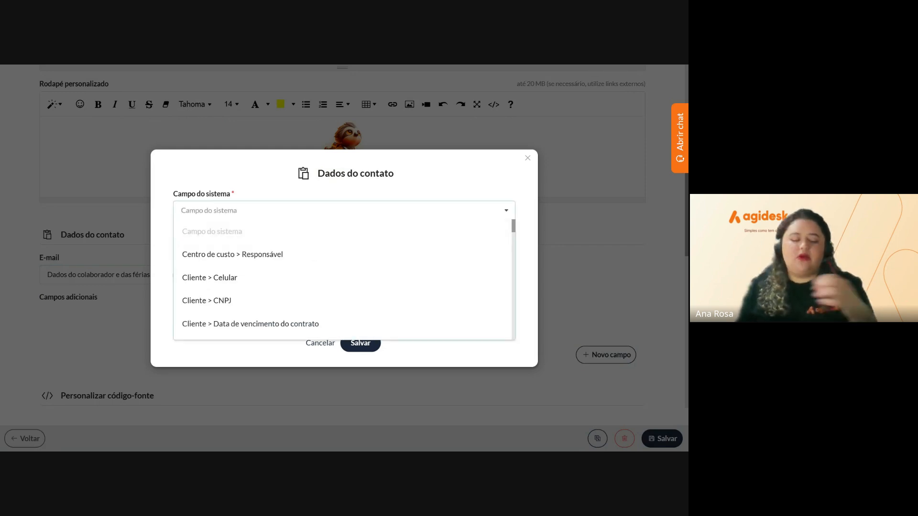
text(nome)
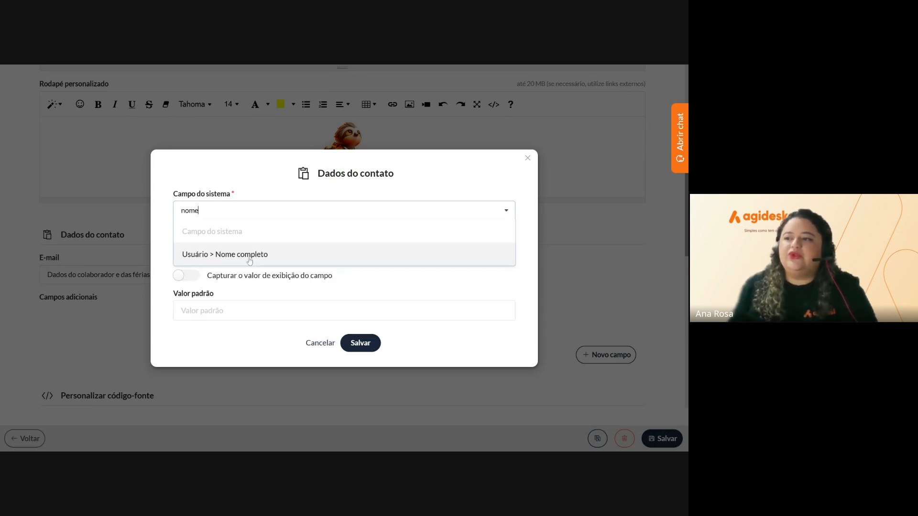
click(250, 256)
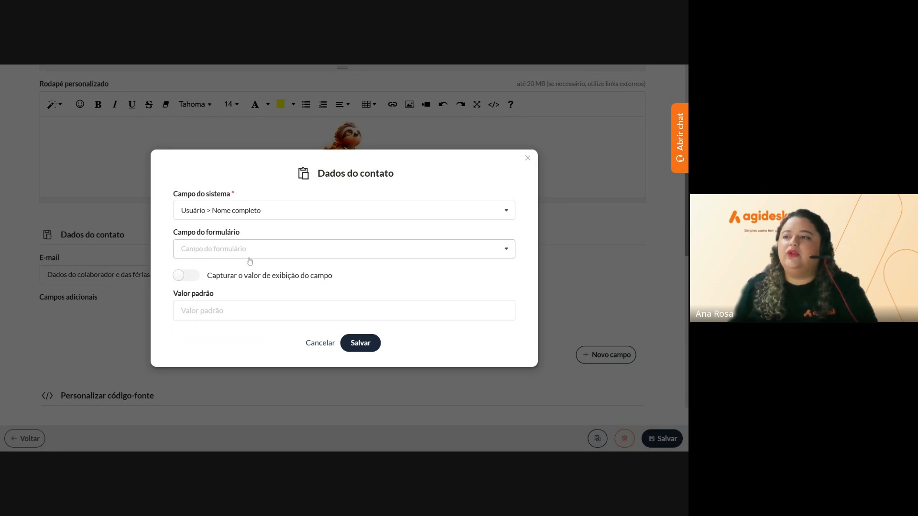
click(249, 260)
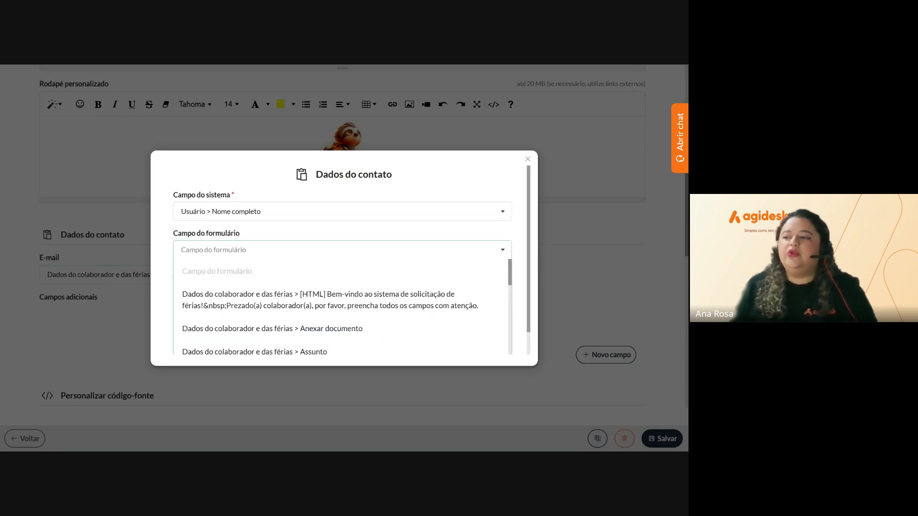
text(nome)
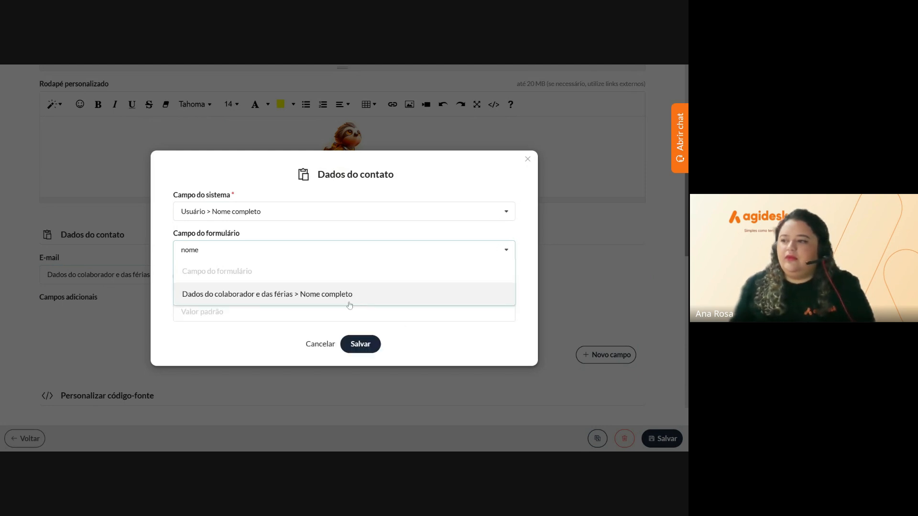
click(329, 299)
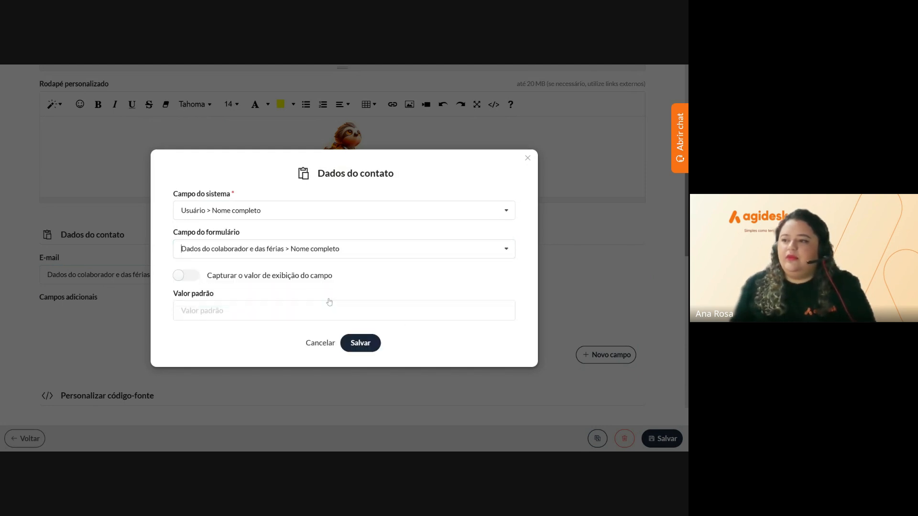
click(192, 277)
click(366, 351)
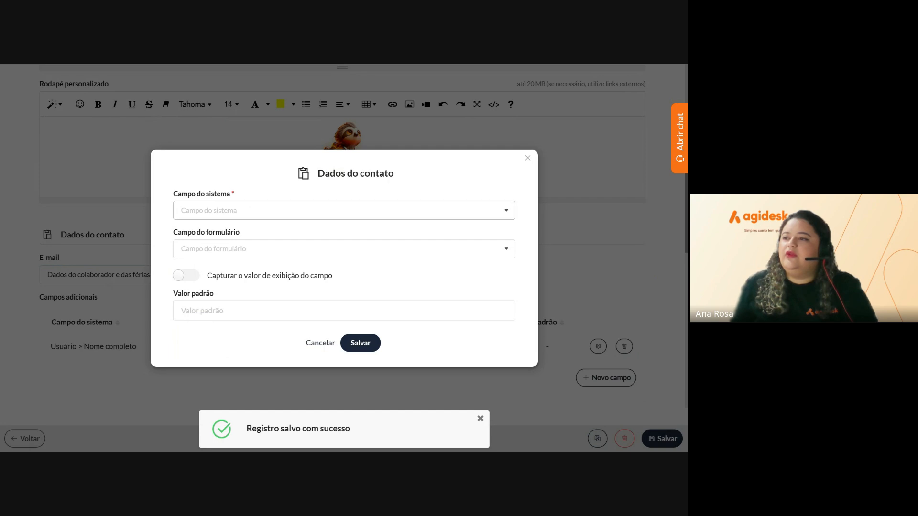
Choose Cliente > E-mail as the system field for a new contact-data mapping
click(230, 211)
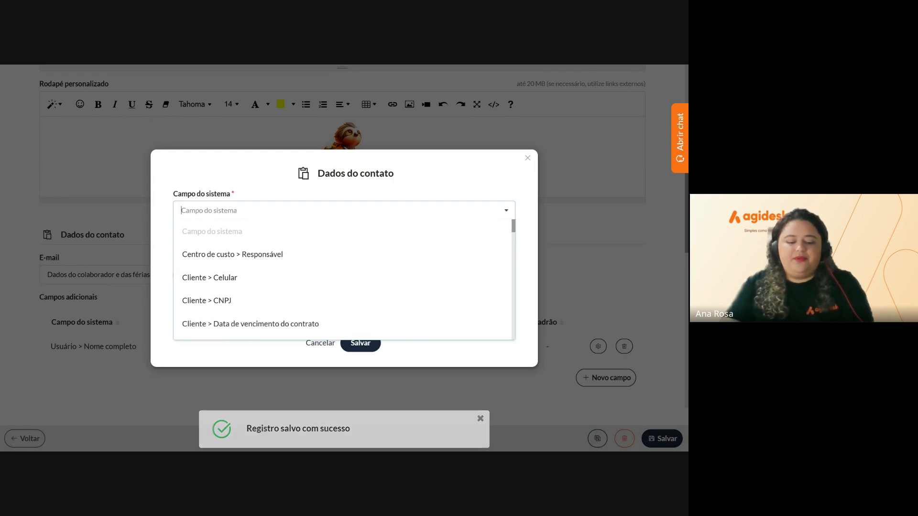
text(cep)
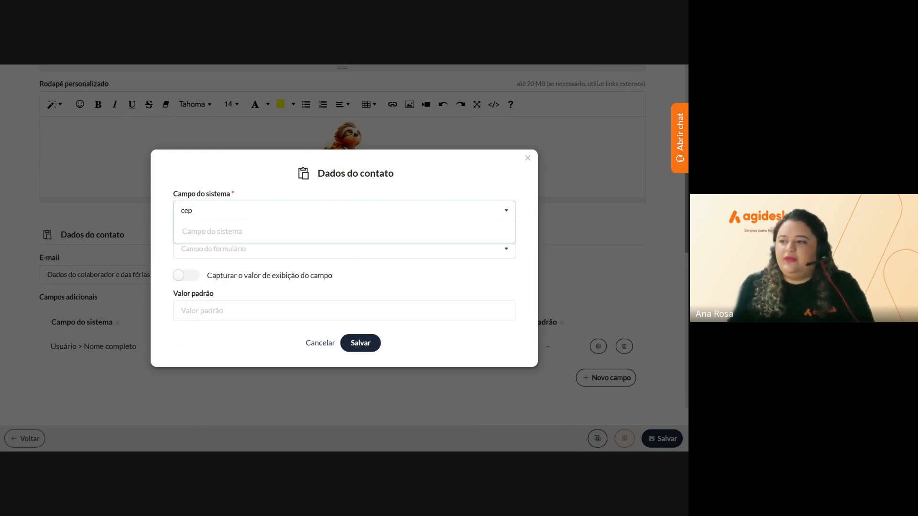
key(BackSpace)
key(BackSpace)
key(BackSpace)
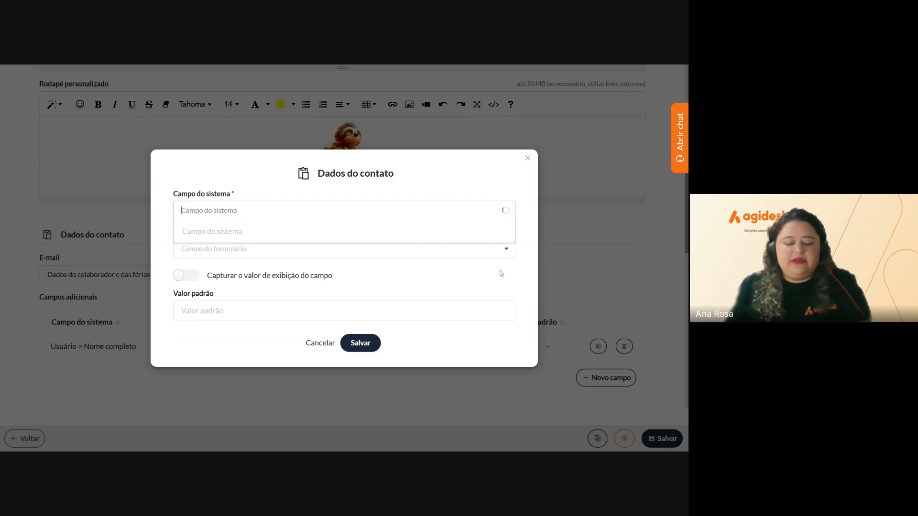
text(cpf)
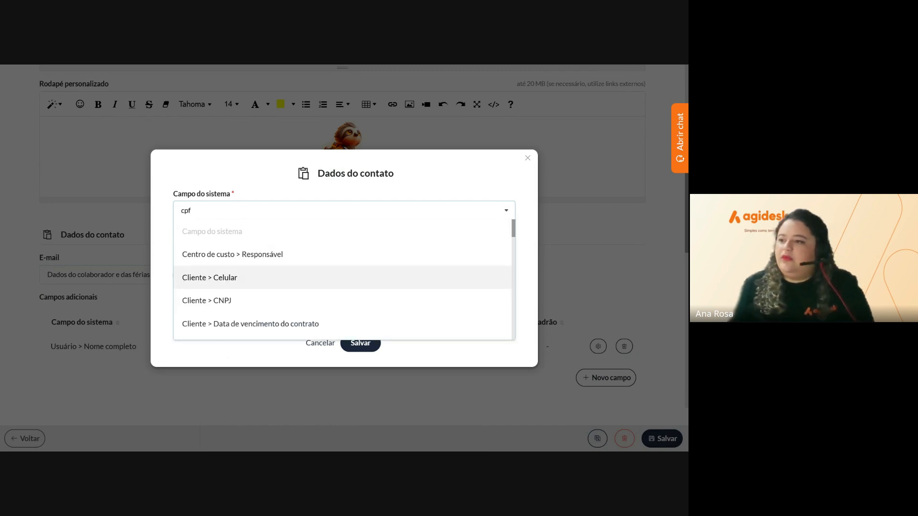
key(BackSpace)
key(BackSpace)
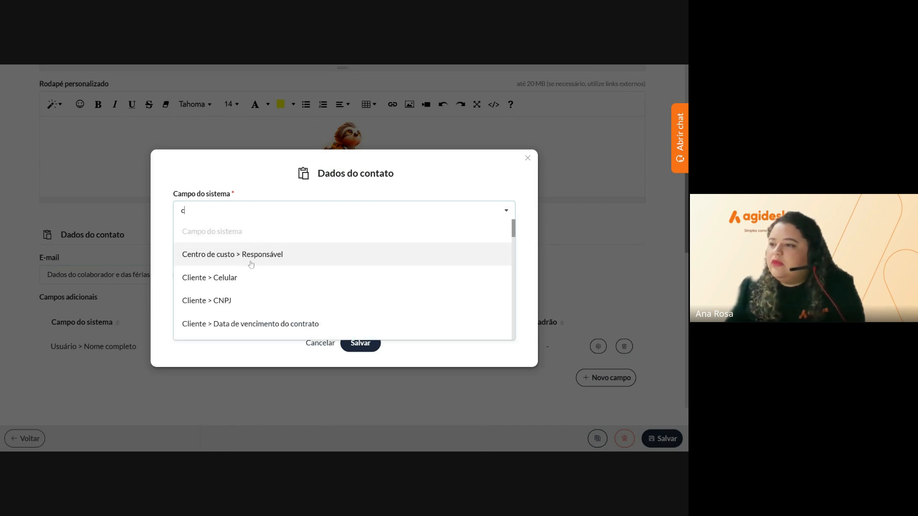
scroll(246, 297, down, 2)
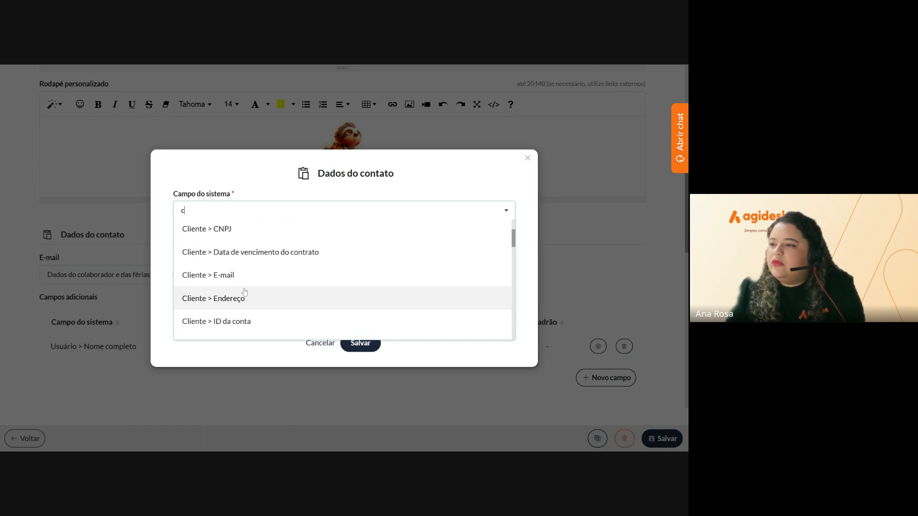
click(219, 275)
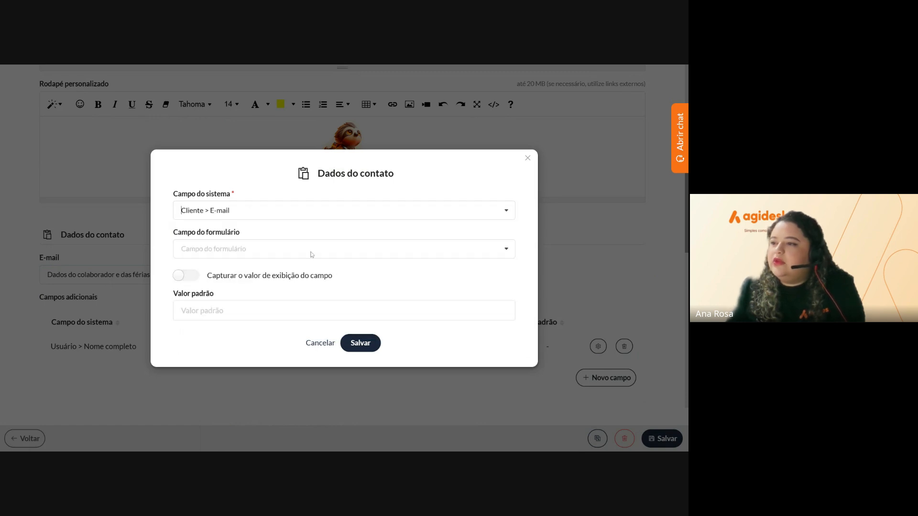
Map it to the form's E-mail field with display-value capture, save, and close the dialog
click(311, 249)
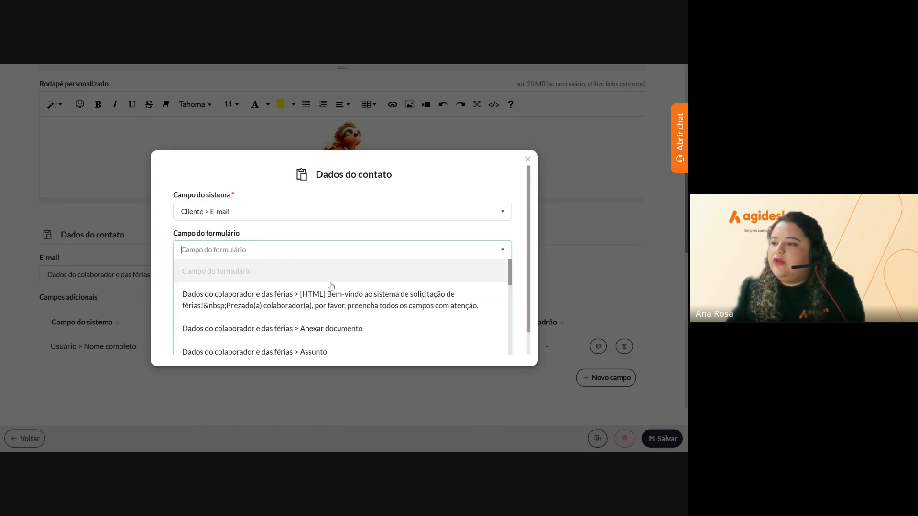
scroll(360, 305, down, 5)
scroll(360, 305, down, 4)
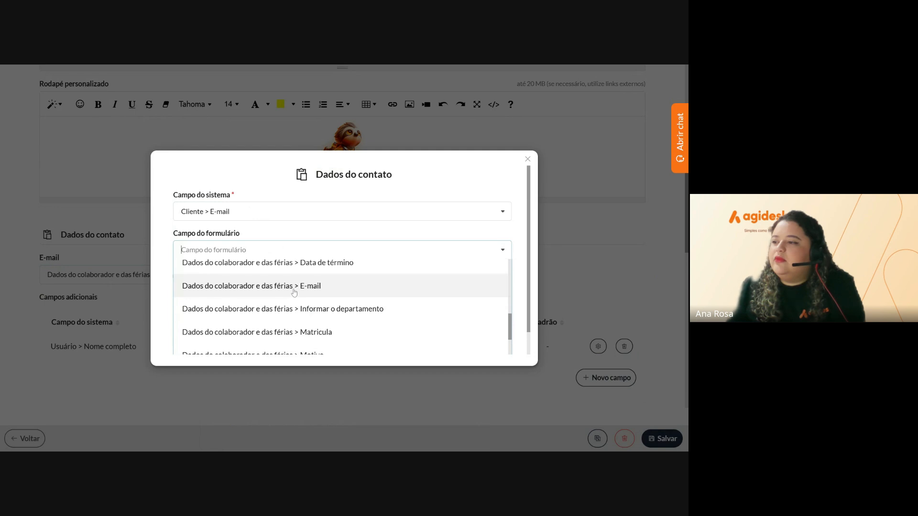
click(293, 285)
click(186, 276)
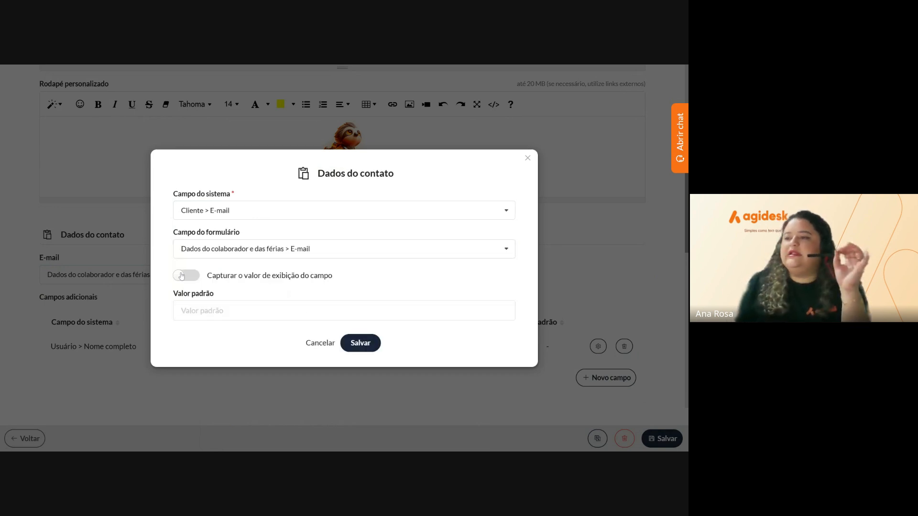
click(370, 346)
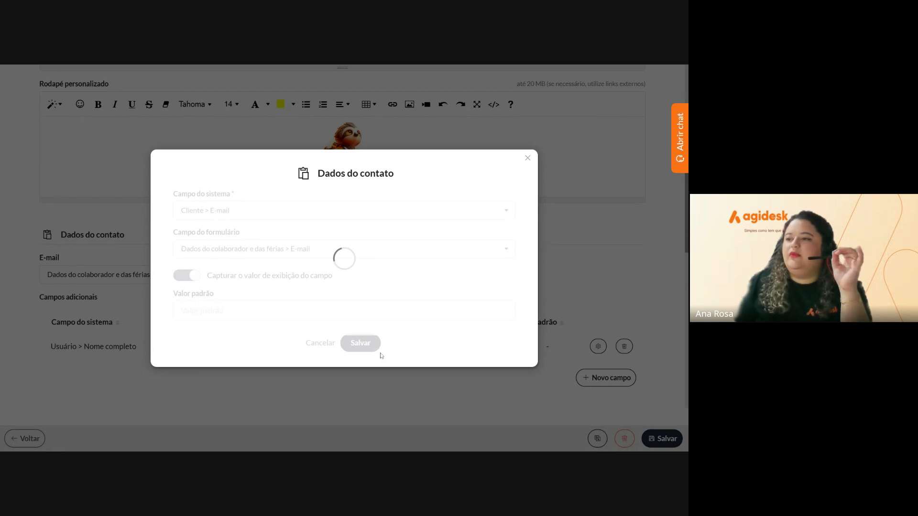
click(527, 158)
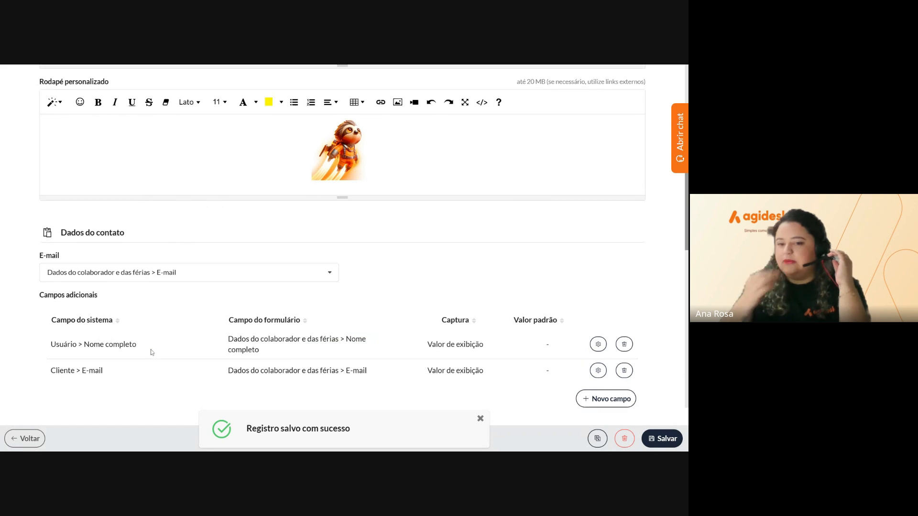
Save the Férias form settings and open the linked 'Formulario externo de férias' task model for editing
scroll(414, 352, up, 12)
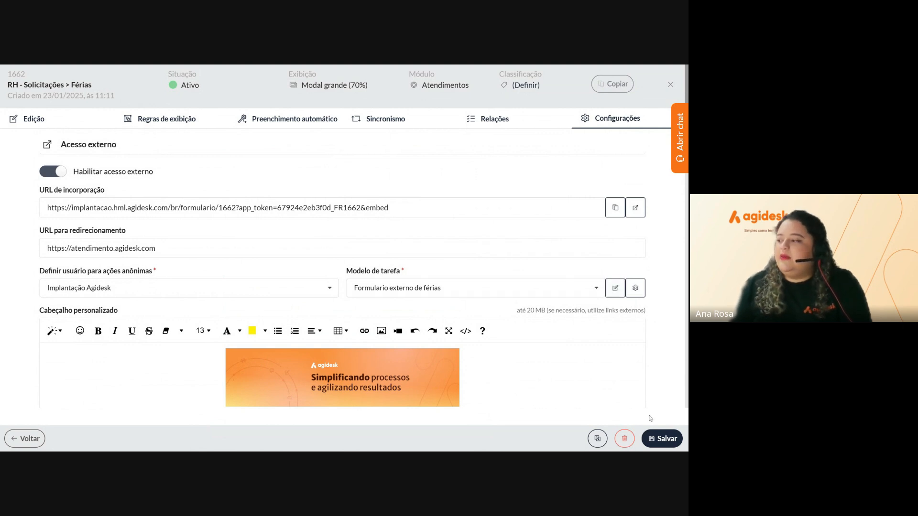
click(651, 443)
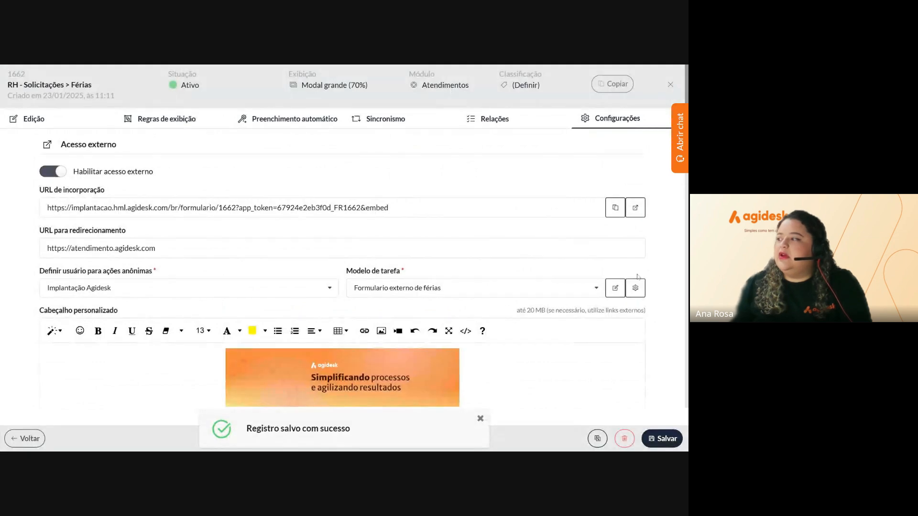
click(616, 292)
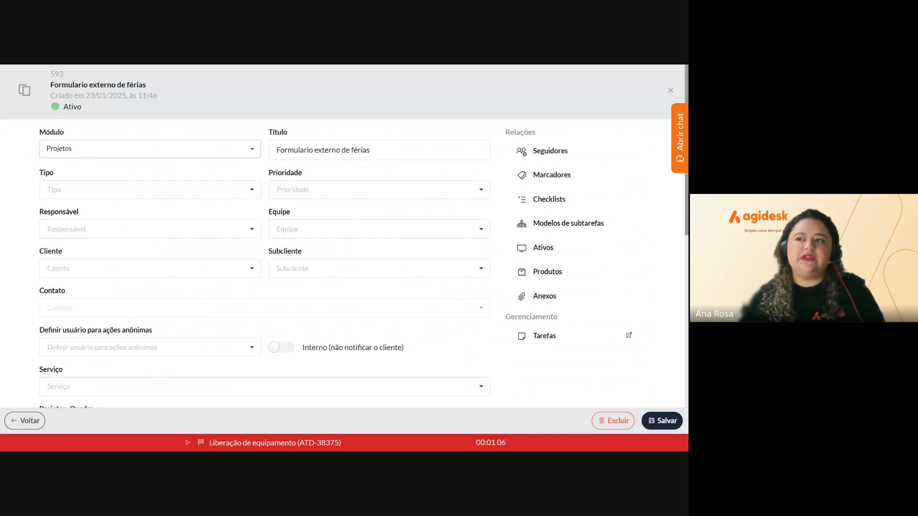
Set the task model to module Atendimentos and service Recursos humanos > Benefícios > Férias, save, and close it
click(84, 157)
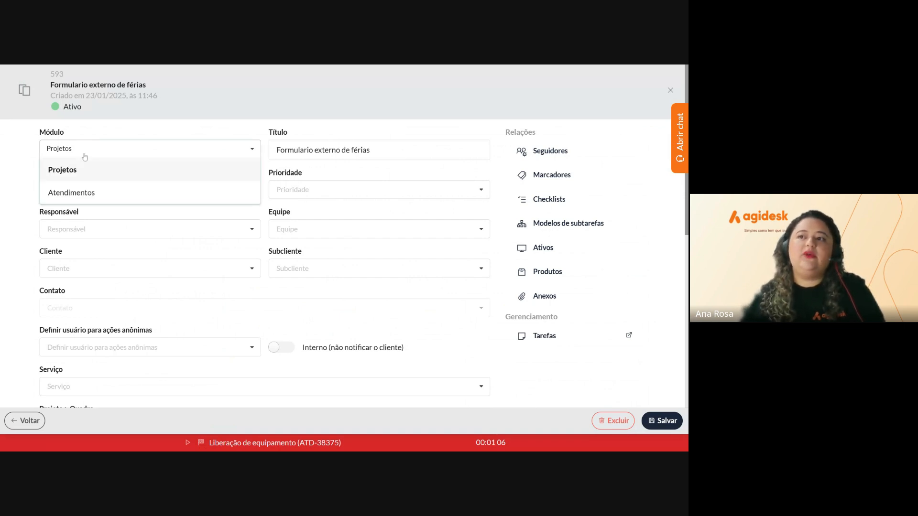
click(114, 193)
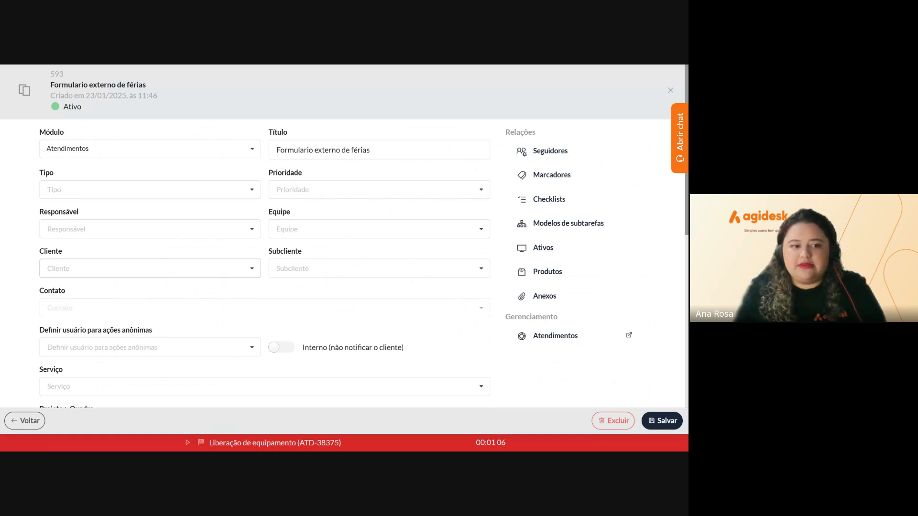
scroll(150, 268, down, 2)
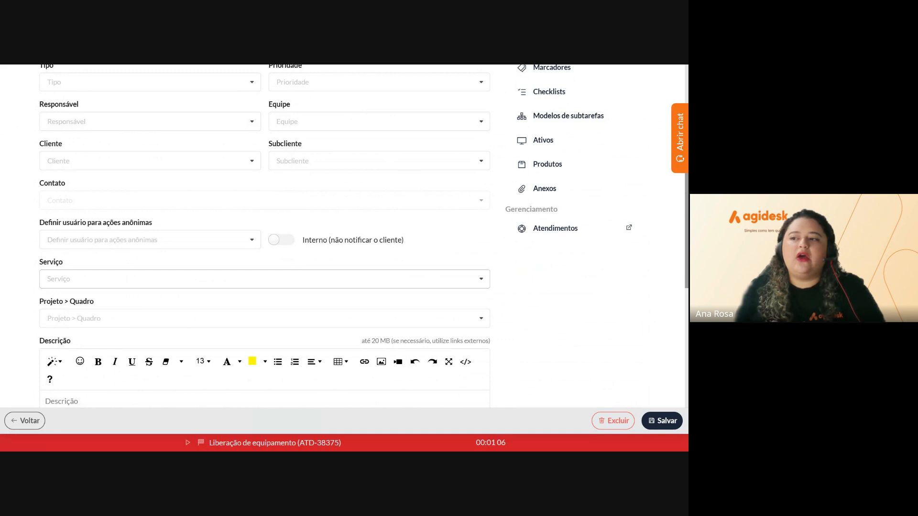
click(265, 279)
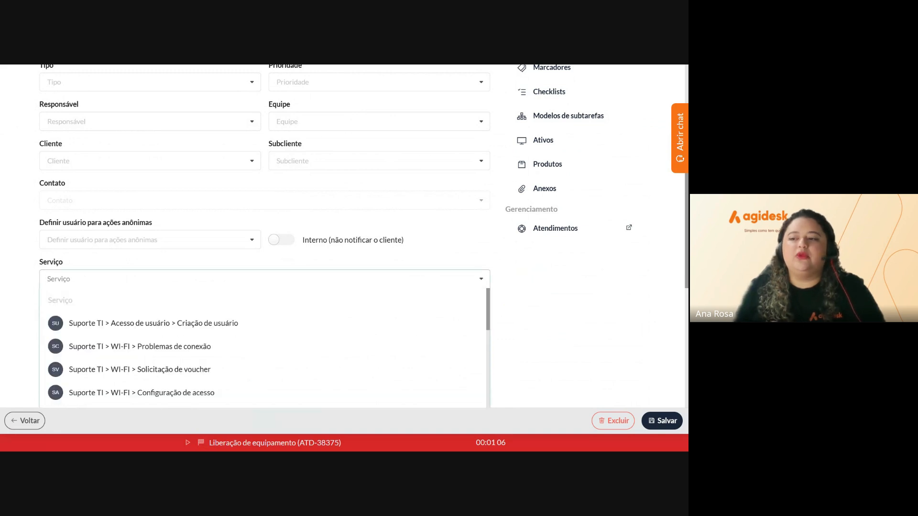
text(fér)
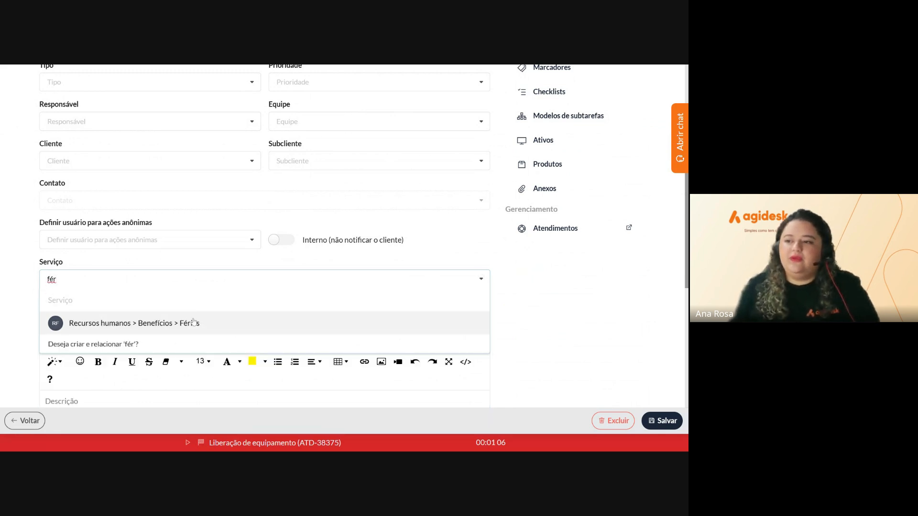
click(192, 322)
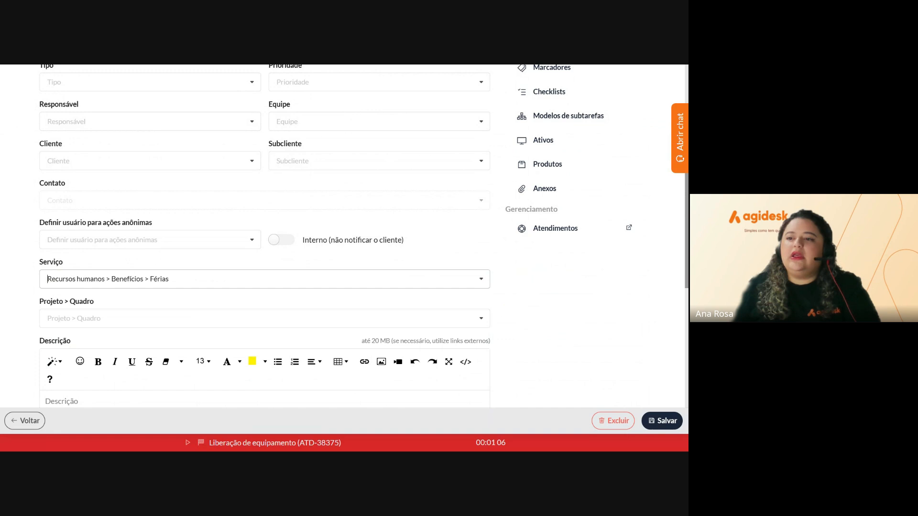
click(667, 423)
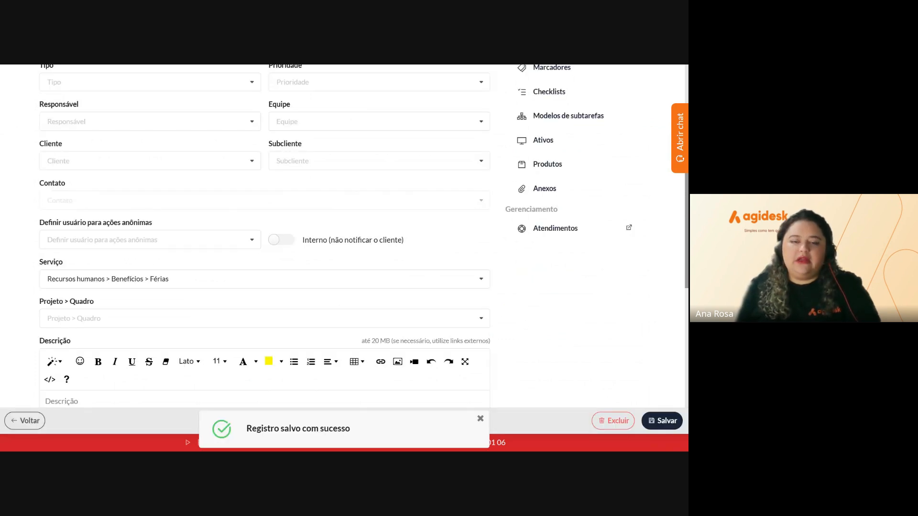
scroll(474, 120, up, 3)
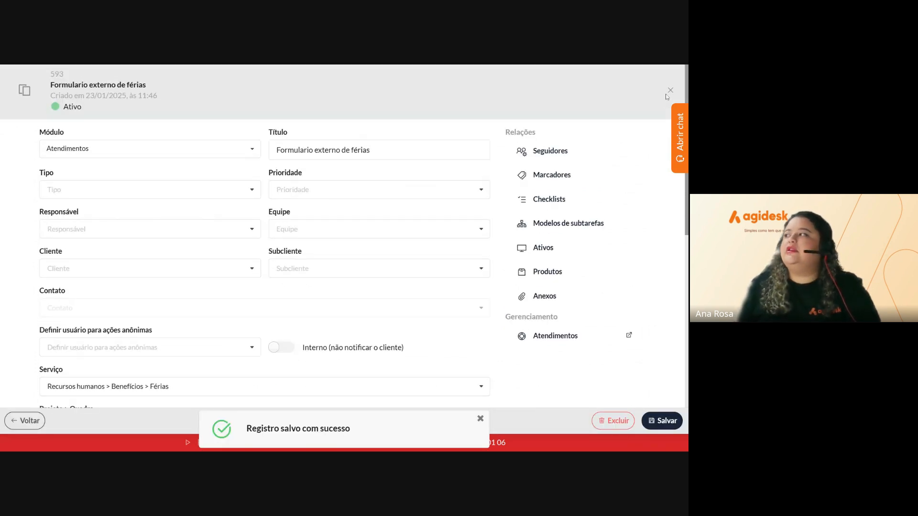
click(670, 90)
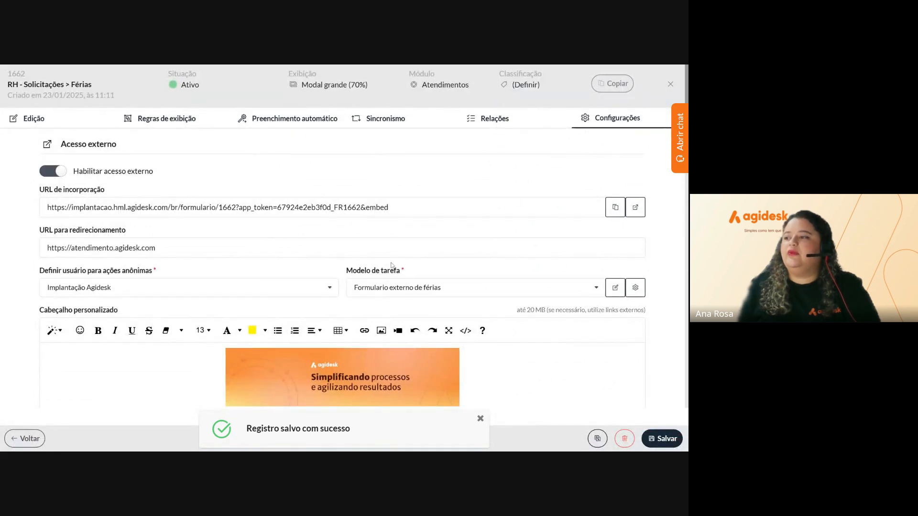
Save the Férias form's Configurações and switch to the Edição tab to edit its fields
scroll(391, 266, down, 2)
click(663, 442)
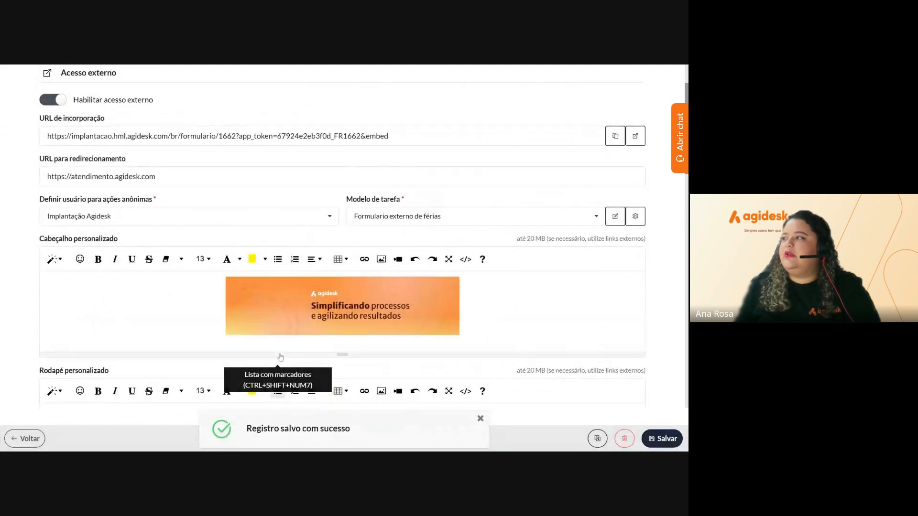
click(37, 120)
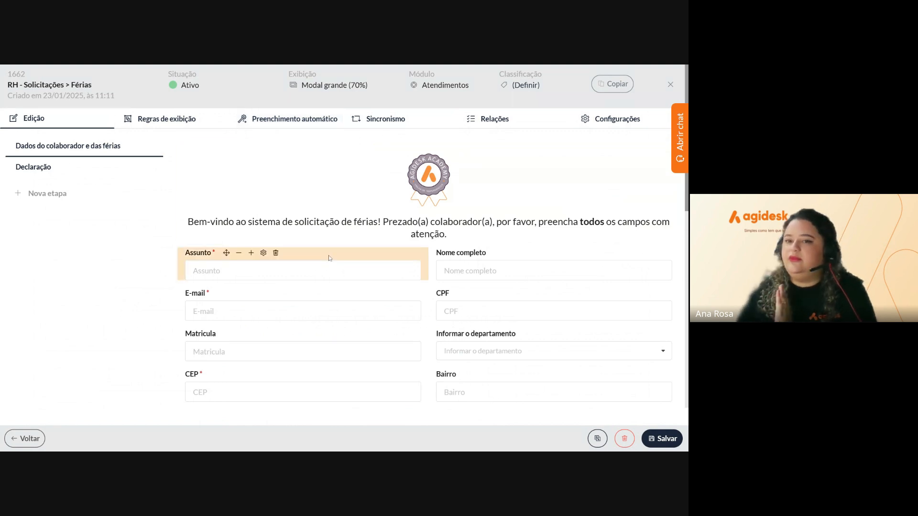
scroll(183, 330, down, 3)
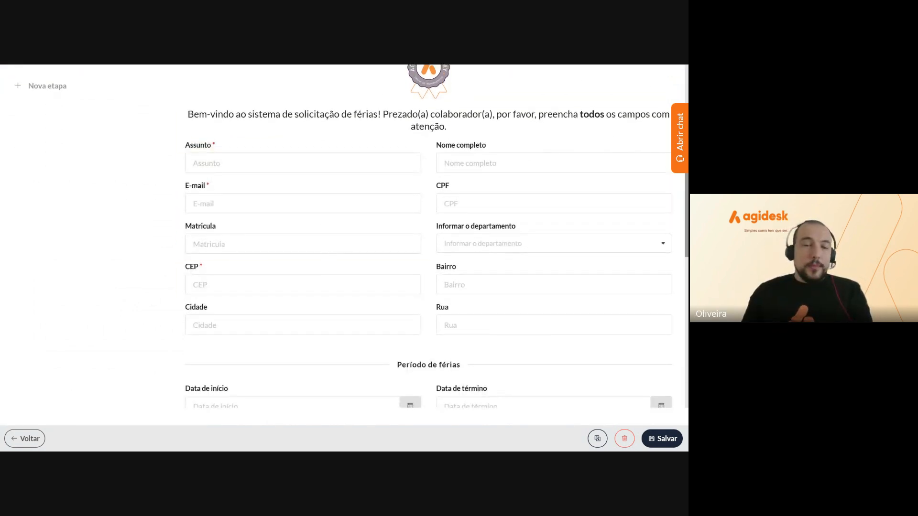
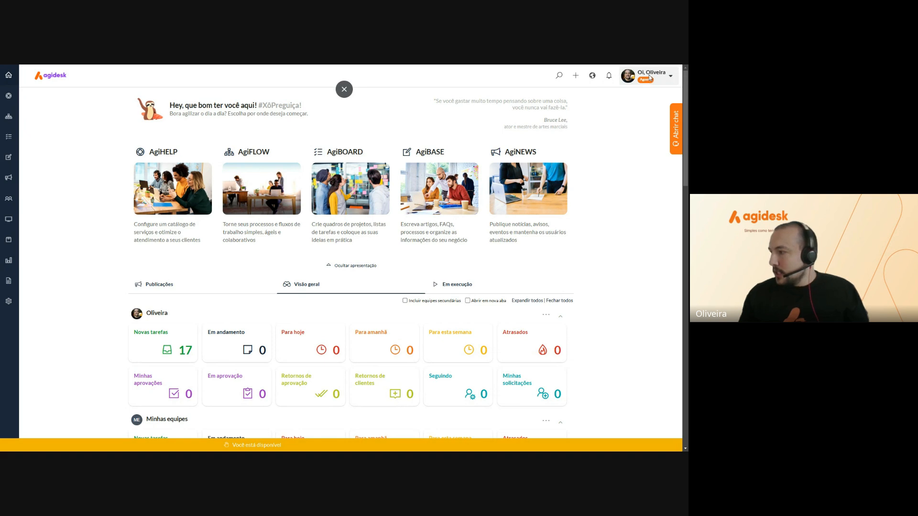
Copy the current key from Meus dados > Chaves de acesso and return to the dashboard
click(652, 76)
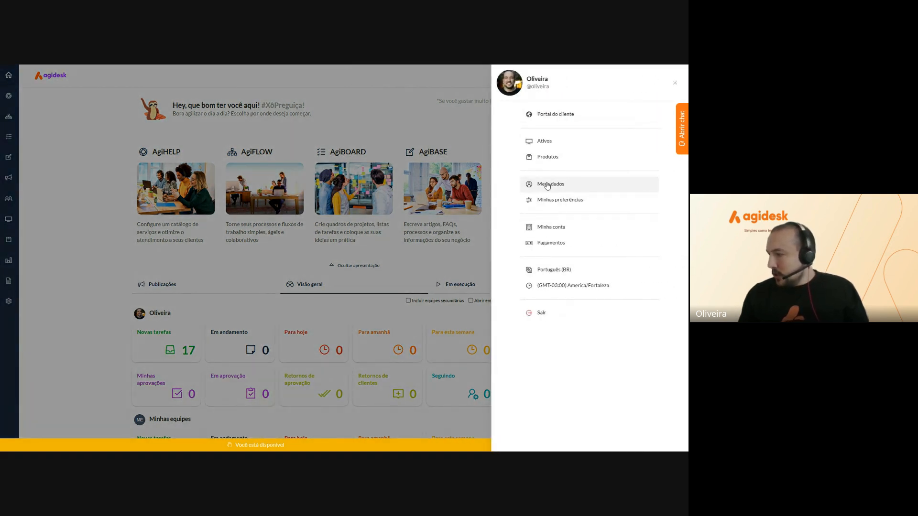
click(550, 187)
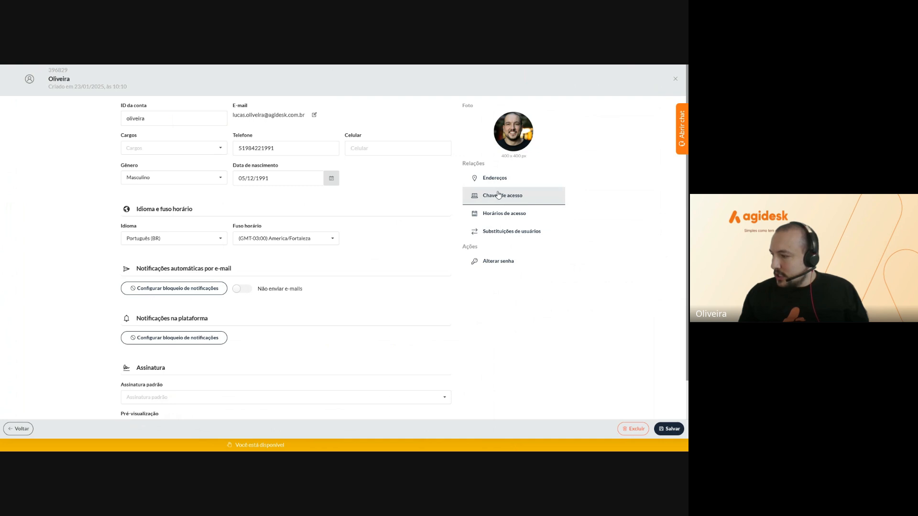
click(511, 197)
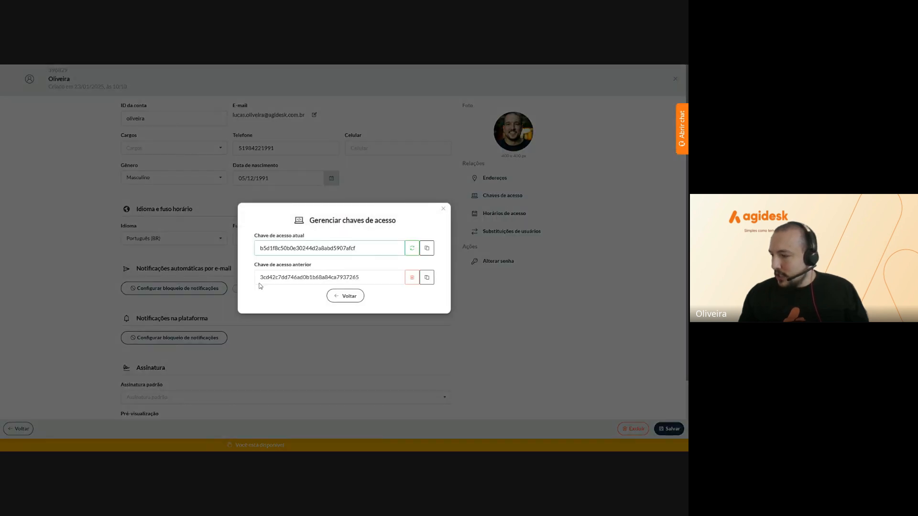
click(429, 251)
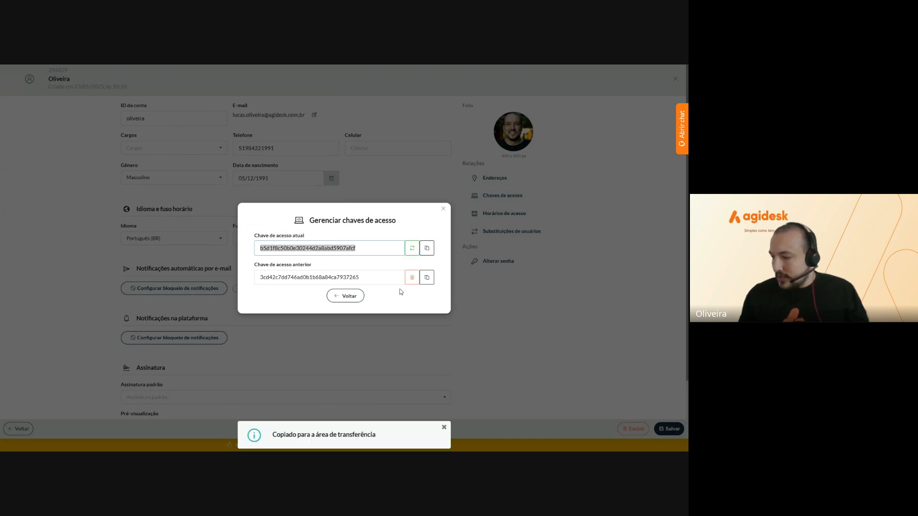
click(354, 298)
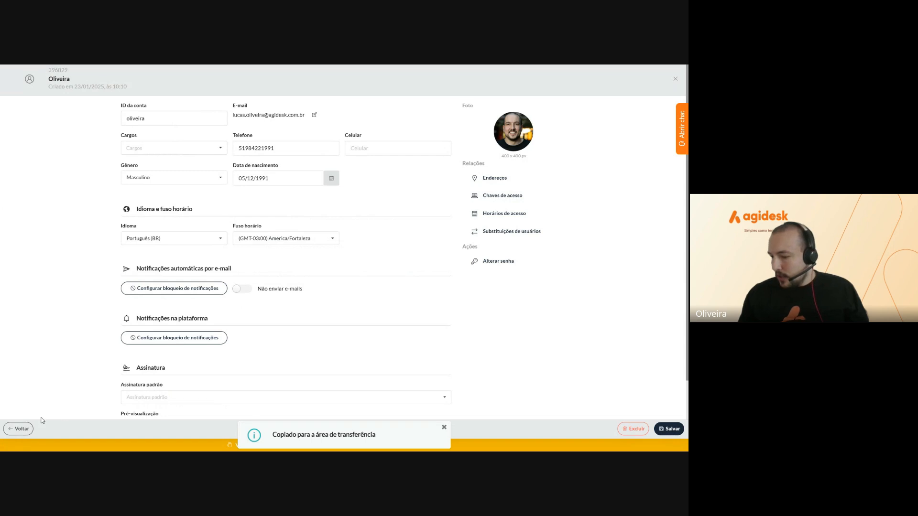
click(25, 429)
click(108, 206)
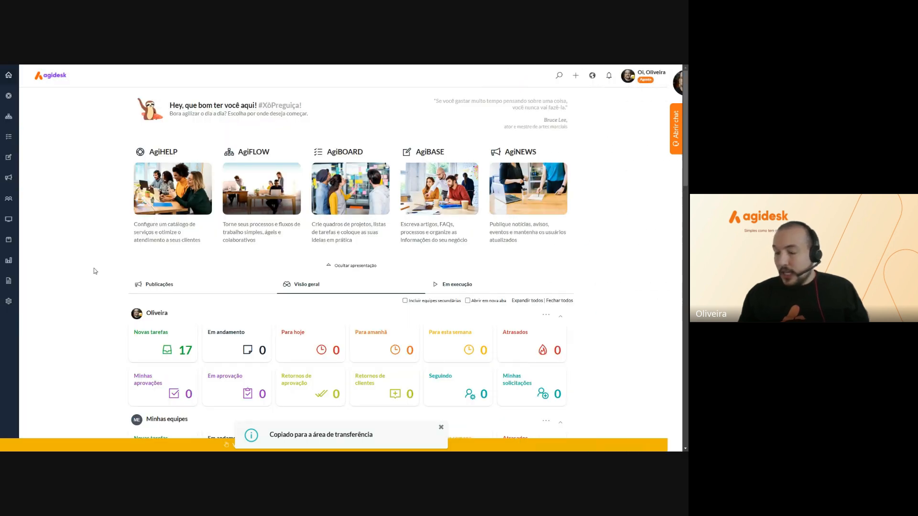
Go to Configurações > Integrações > Aplicativos externos, which is still empty
click(9, 302)
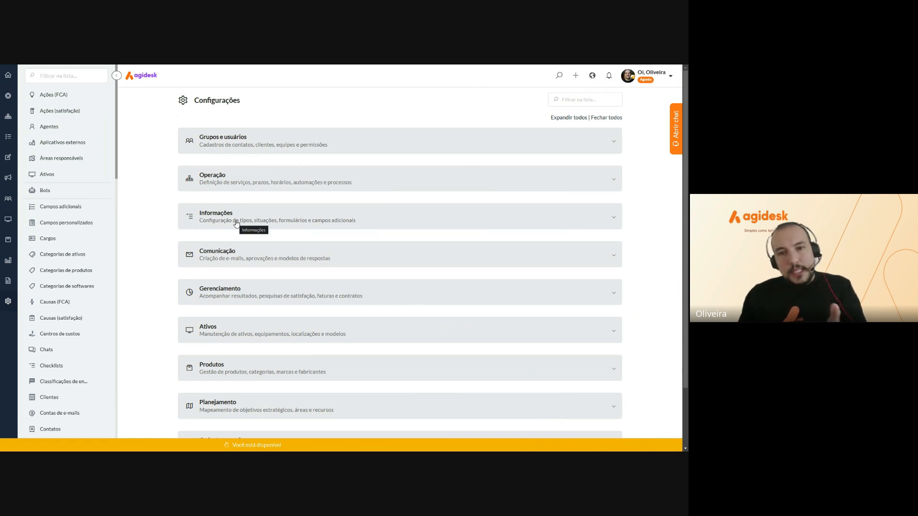
scroll(236, 223, down, 2)
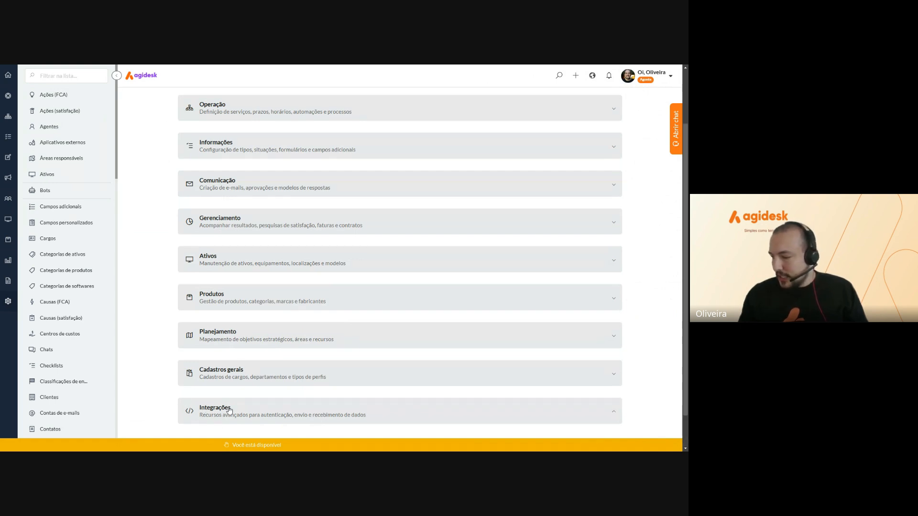
click(204, 411)
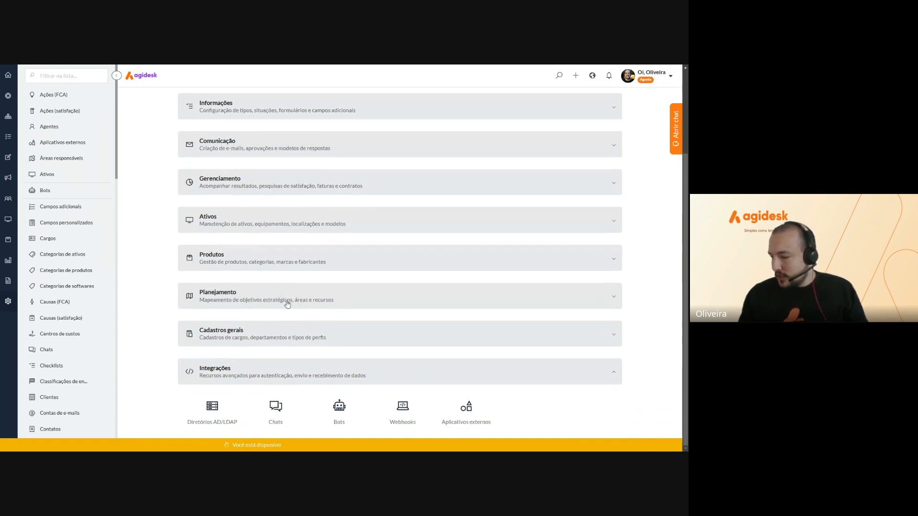
click(466, 411)
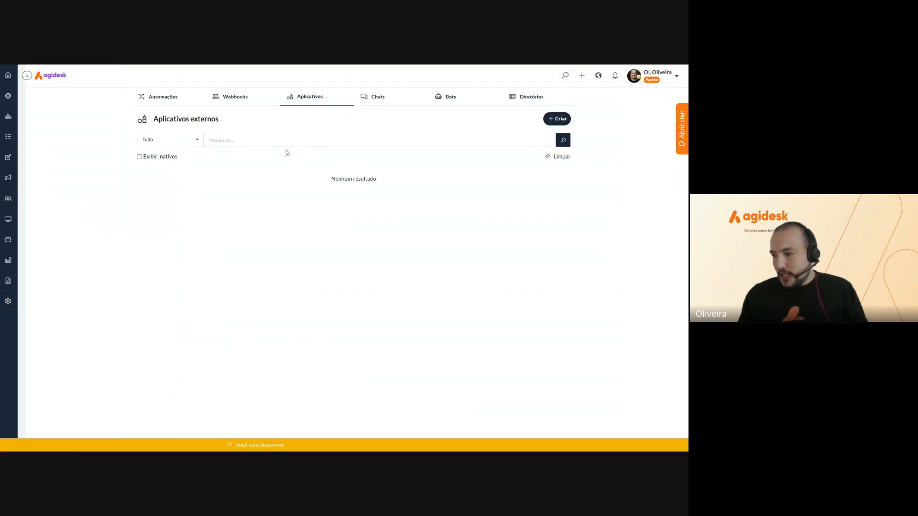
Create external application 'CEP' on platform (Outros sistemas), save it, and open its record
click(557, 122)
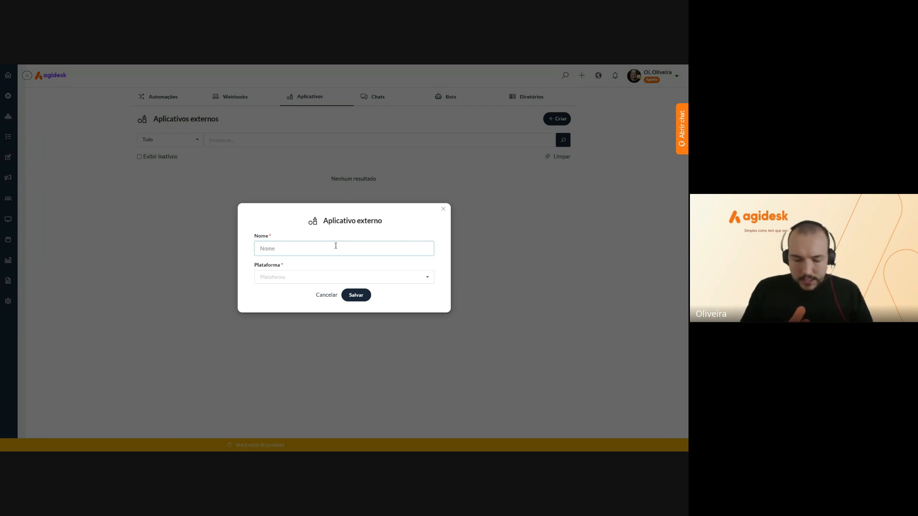
text(CEP)
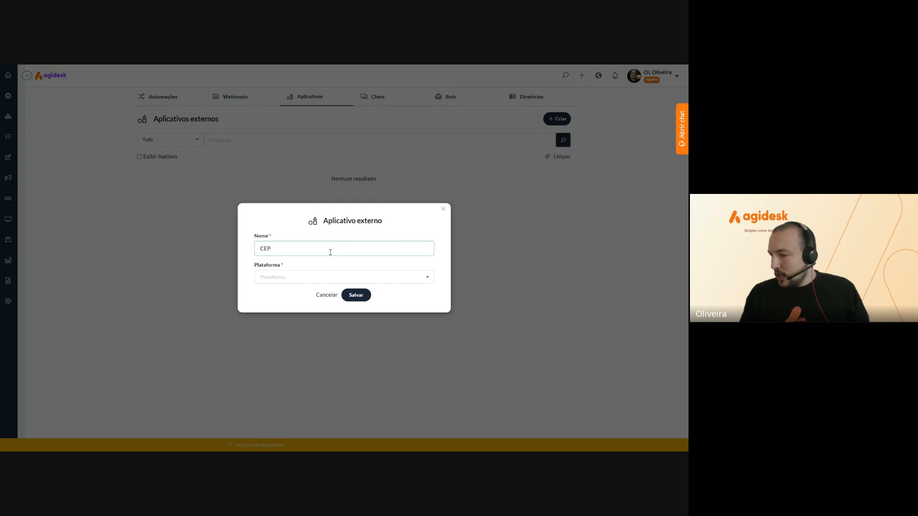
click(319, 276)
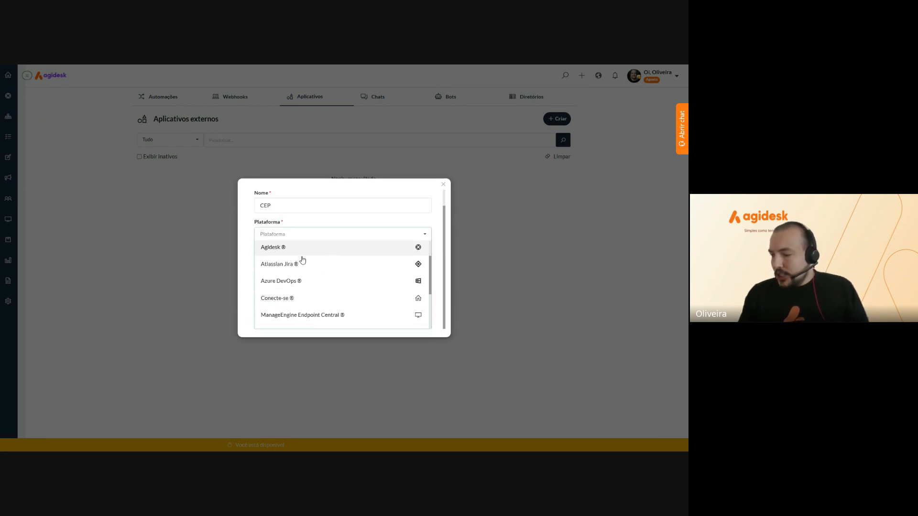
scroll(318, 294, down, 3)
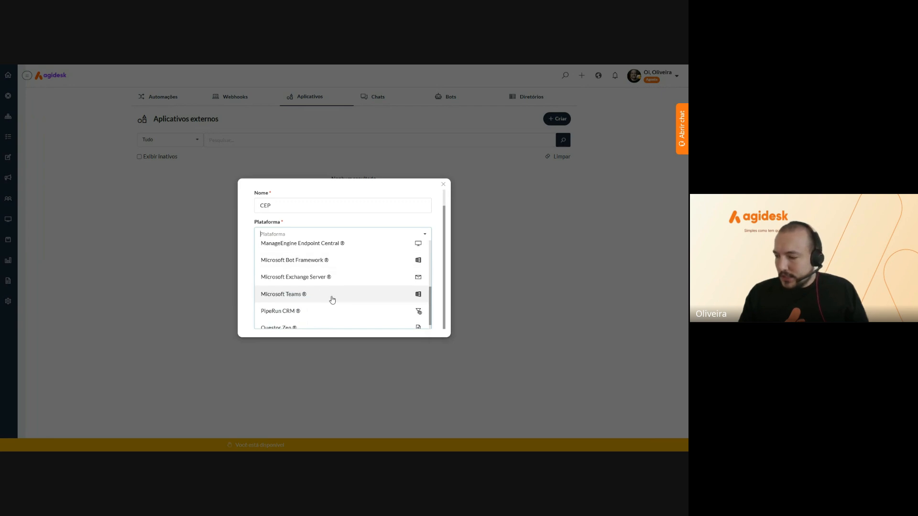
scroll(332, 299, up, 5)
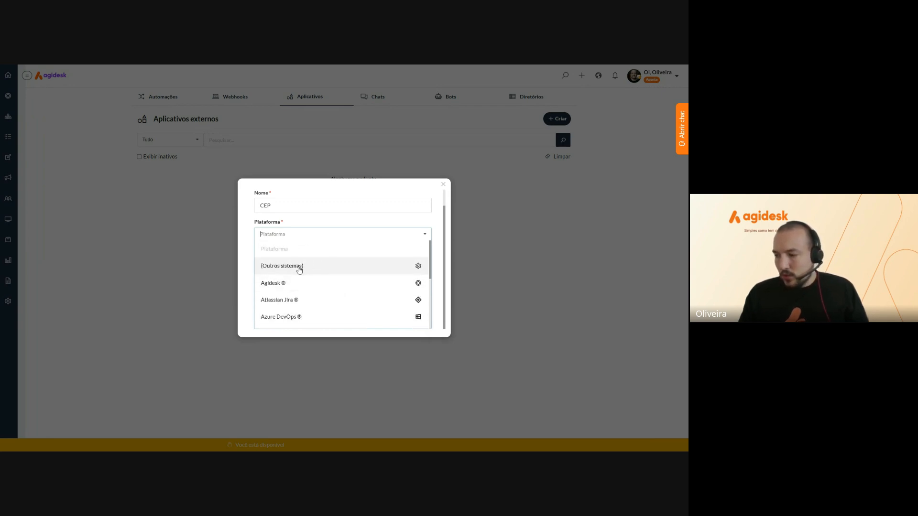
click(299, 270)
click(354, 299)
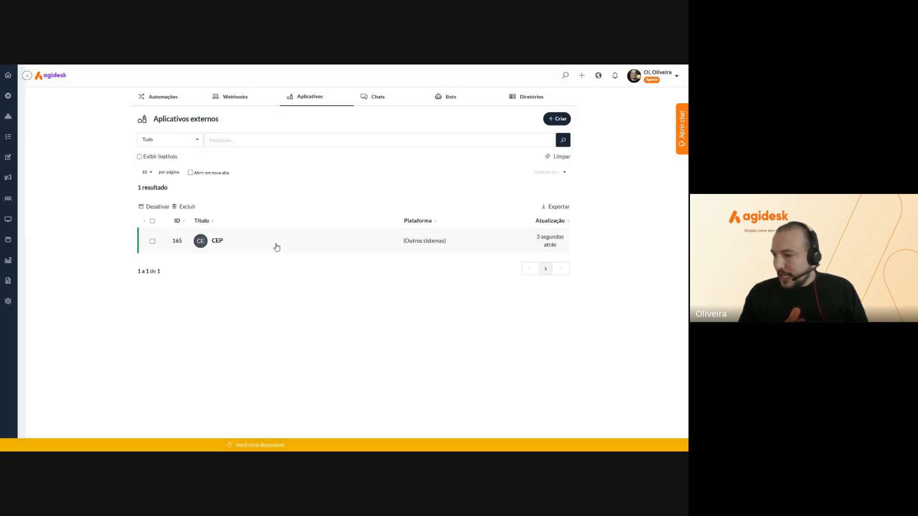
click(217, 241)
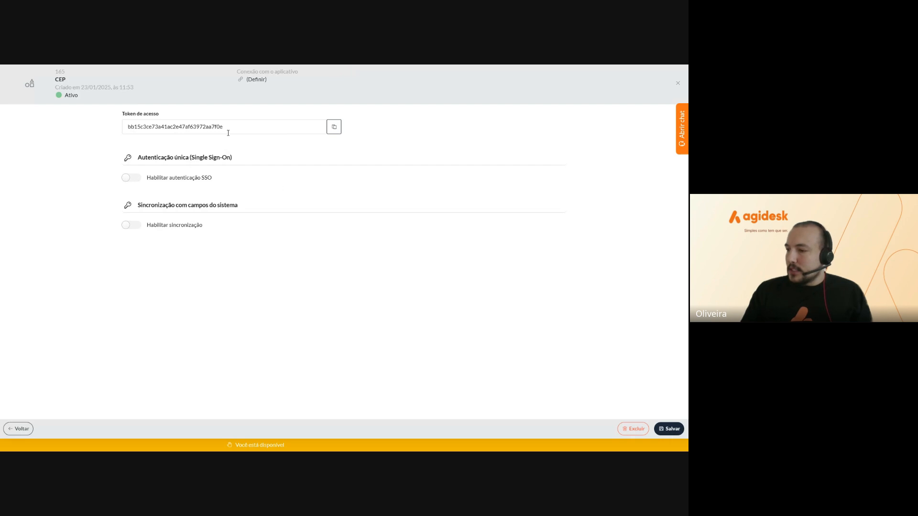
Open the (Definir) connection dialog under Conexão com o aplicativo for the CEP app
click(256, 82)
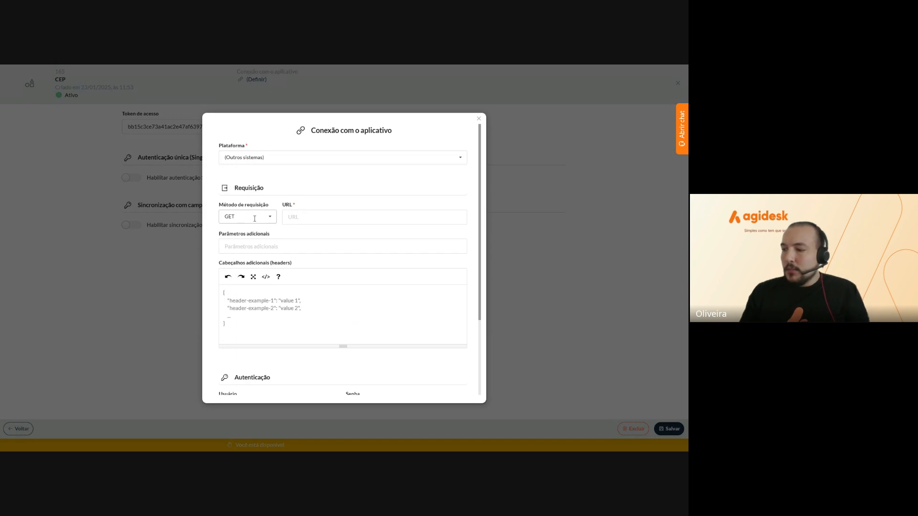
click(230, 219)
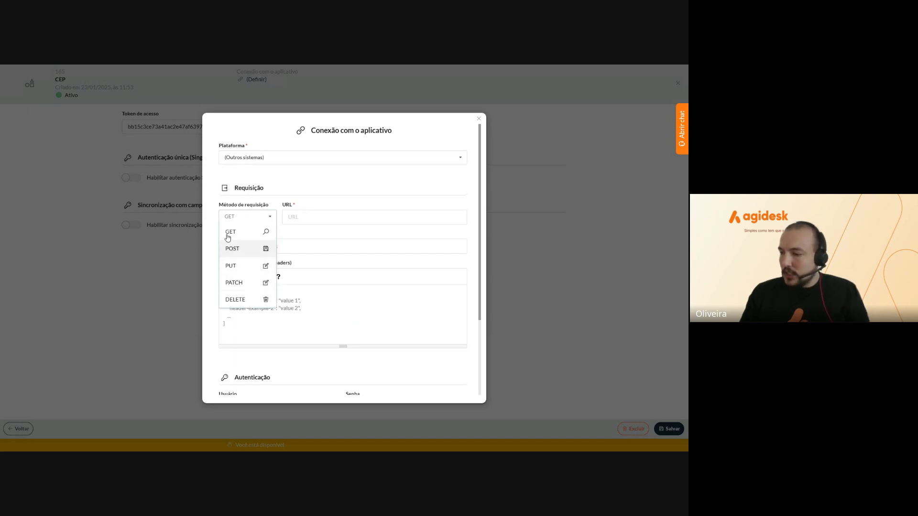
click(211, 242)
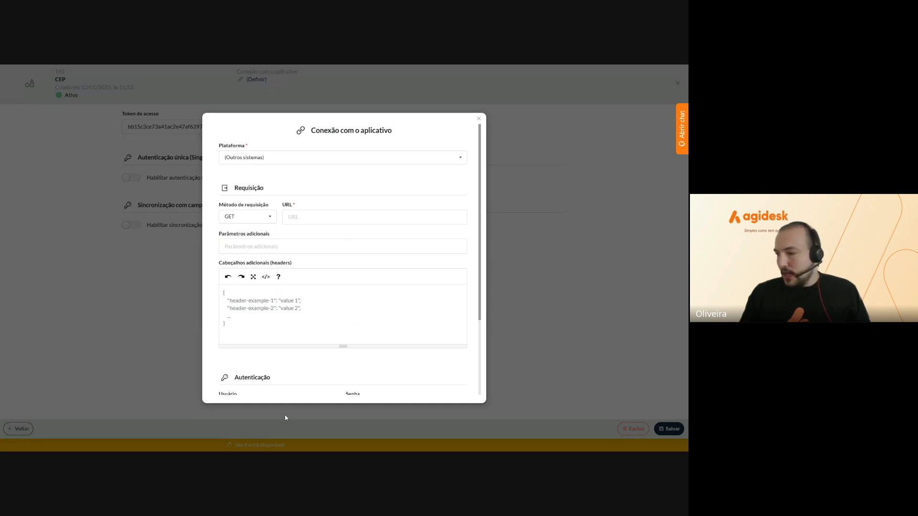
click(290, 221)
text(https://viacep.com.br/ws/[[CEP]]/json/)
click(306, 237)
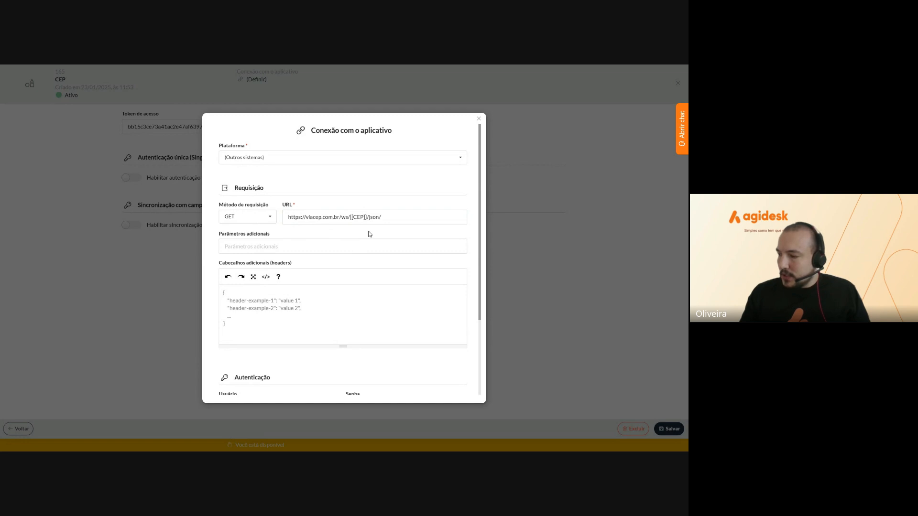
Check the [[CEP]] placeholder in the URL and save the connection so it shows Conectado
drag(350, 217, 366, 217)
click(365, 217)
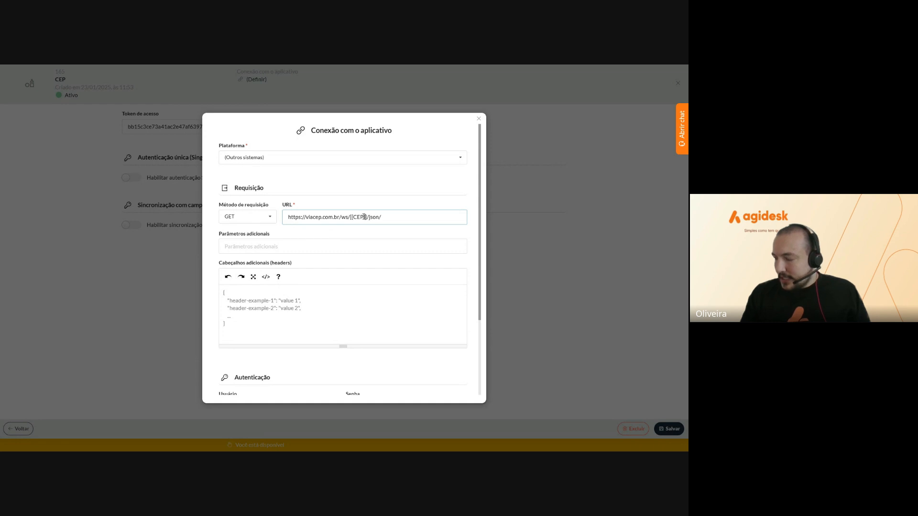
drag(366, 217, 352, 217)
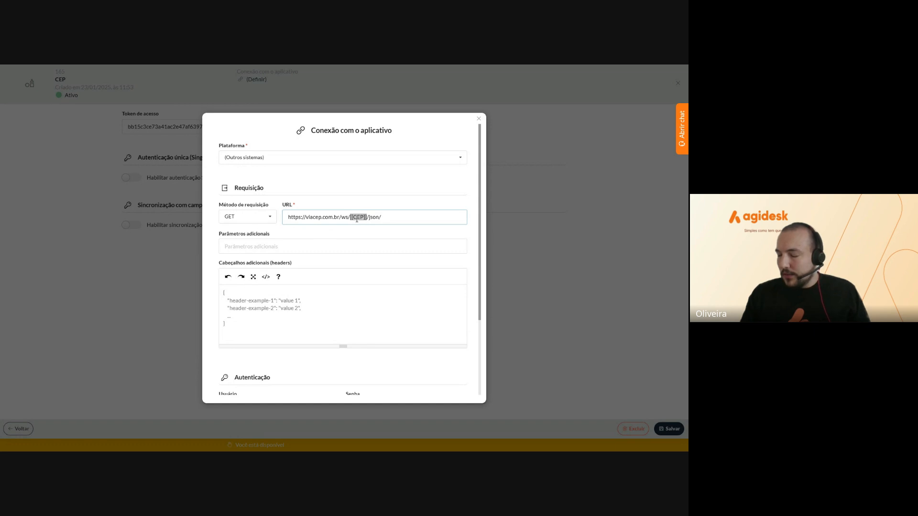
click(355, 218)
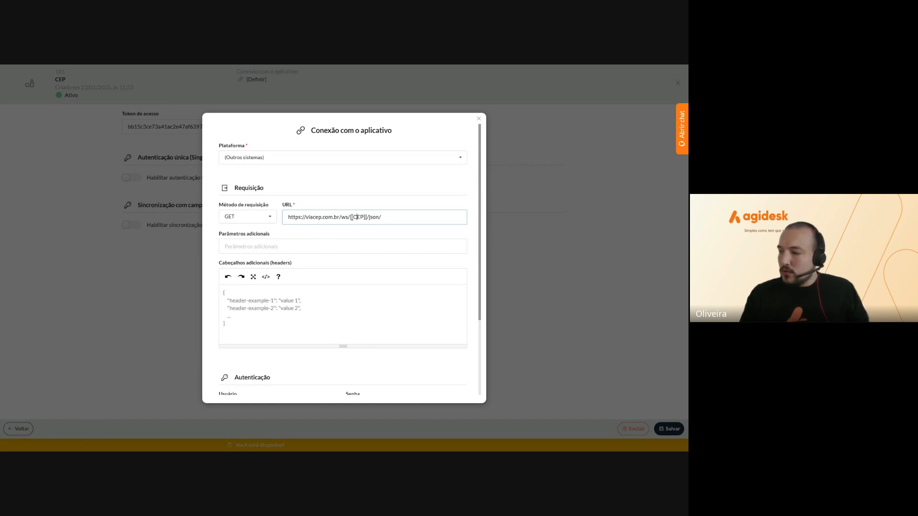
drag(350, 217, 368, 219)
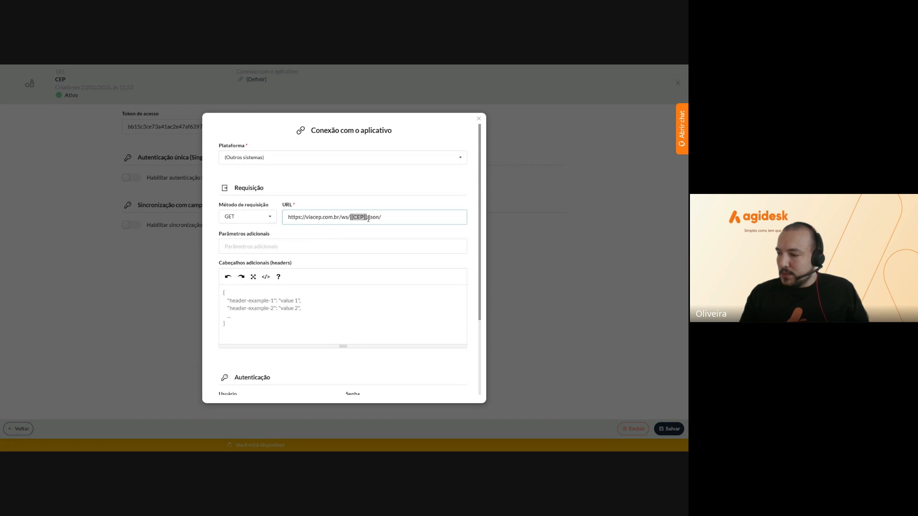
click(355, 218)
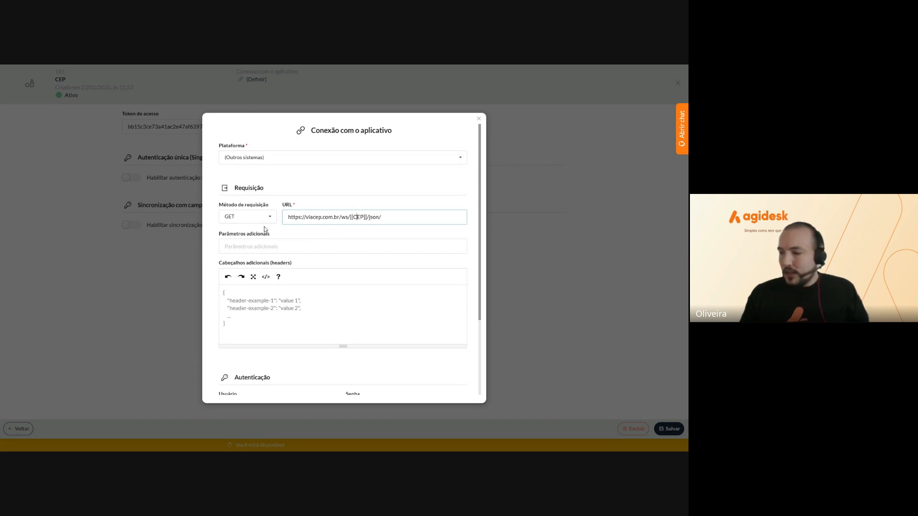
click(297, 236)
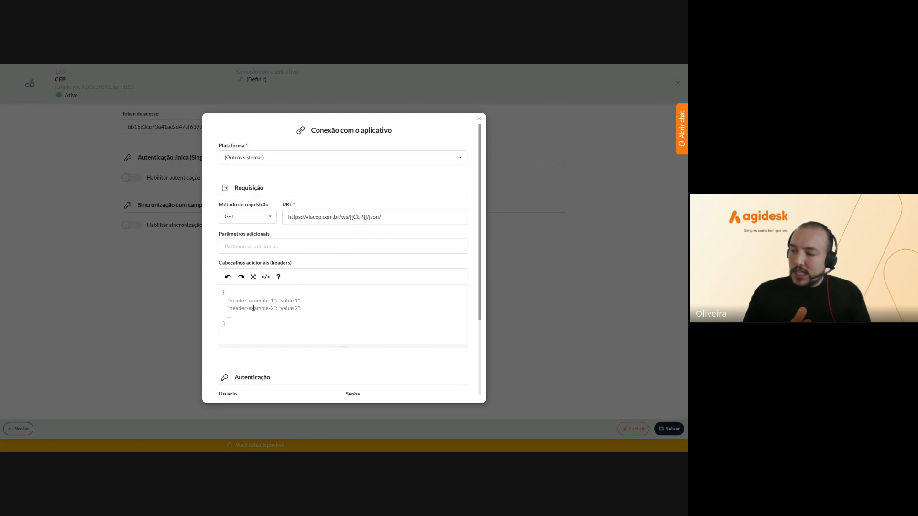
scroll(253, 308, down, 3)
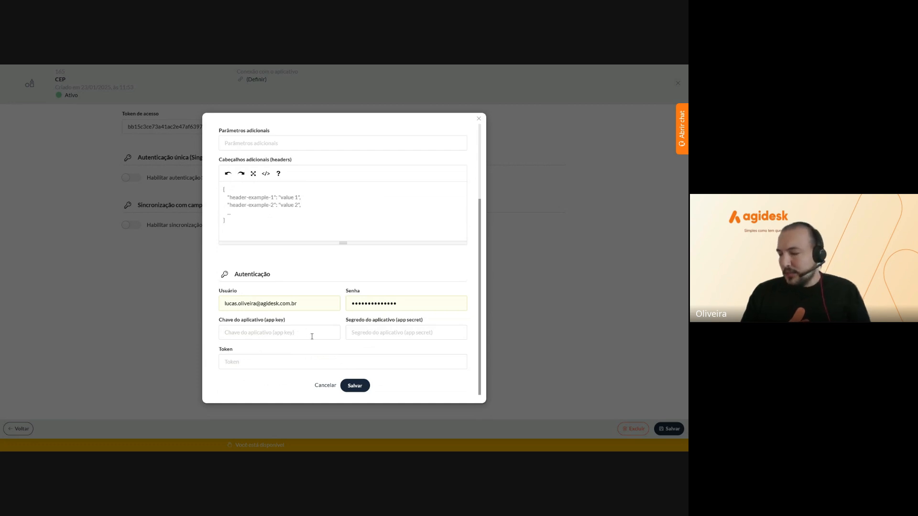
scroll(311, 337, up, 3)
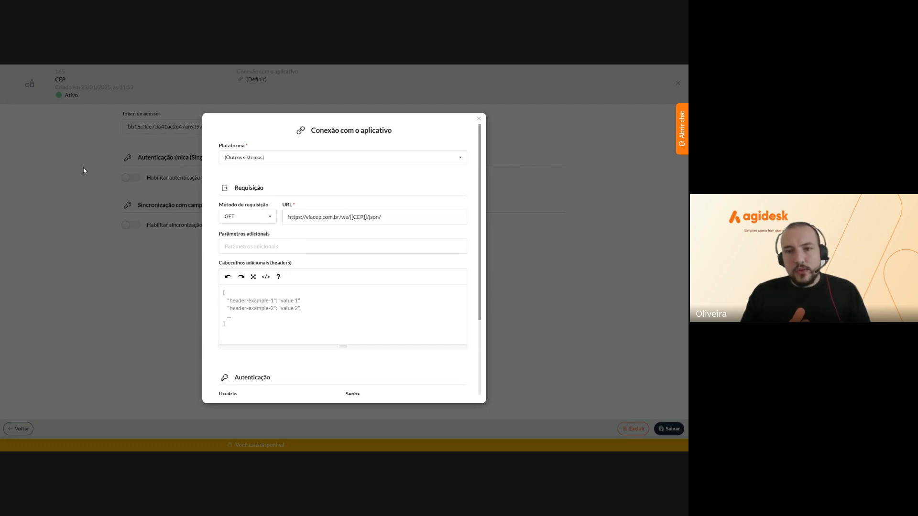
scroll(370, 342, down, 3)
click(349, 386)
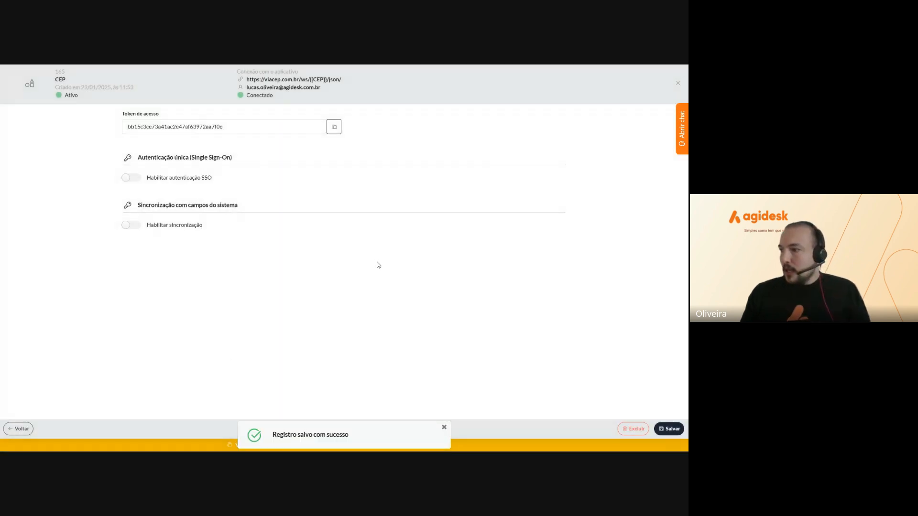
Save the CEP app record and return to Aplicativos externos, where CEP (ID 165) is listed
mouse_move(241, 82)
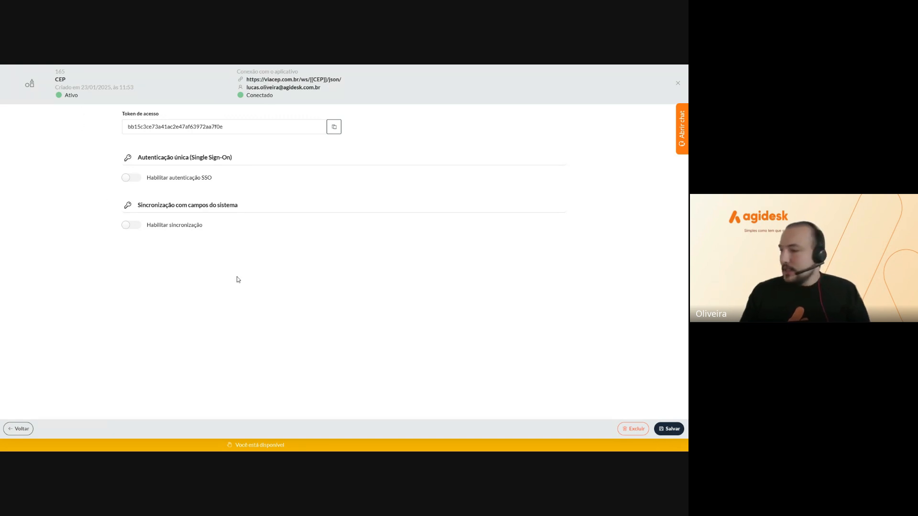
click(661, 434)
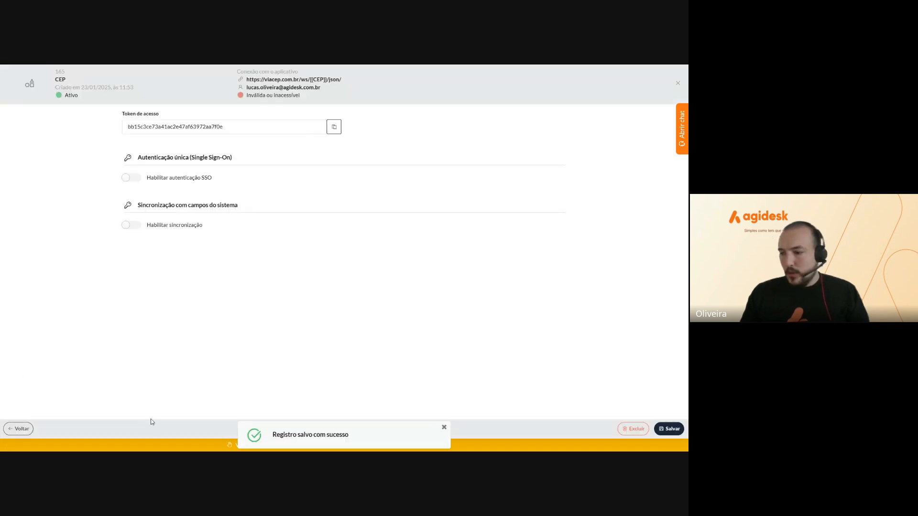
click(21, 428)
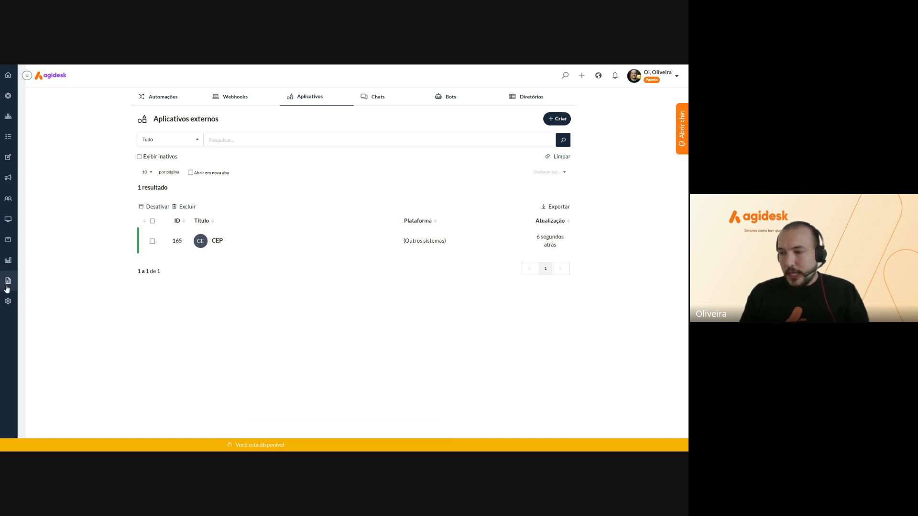
Open the Preenchimento automático tab of form RH - Solicitações > Férias (1662) under Configurações > Informações > Formulários
click(8, 301)
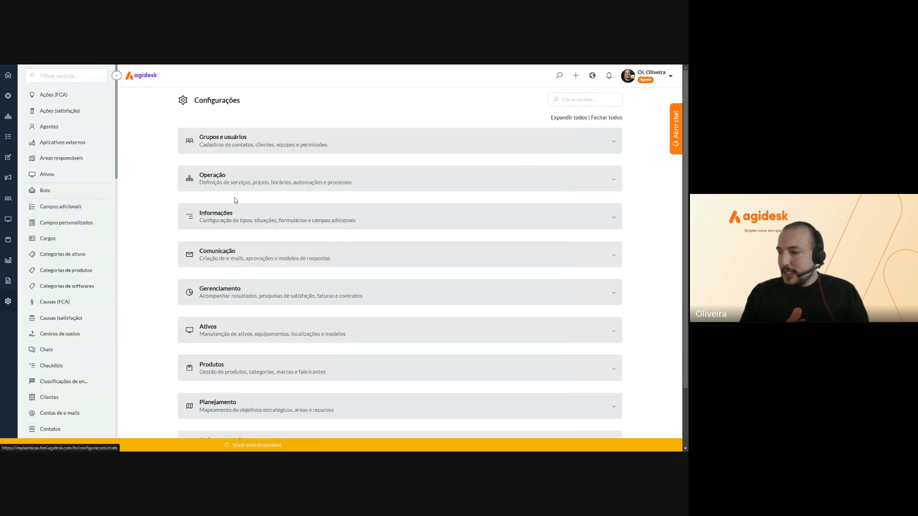
click(241, 223)
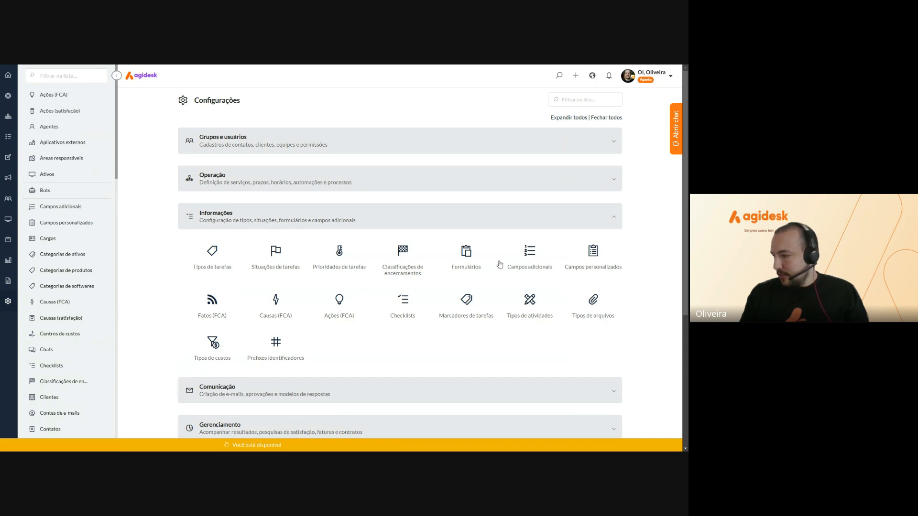
click(460, 260)
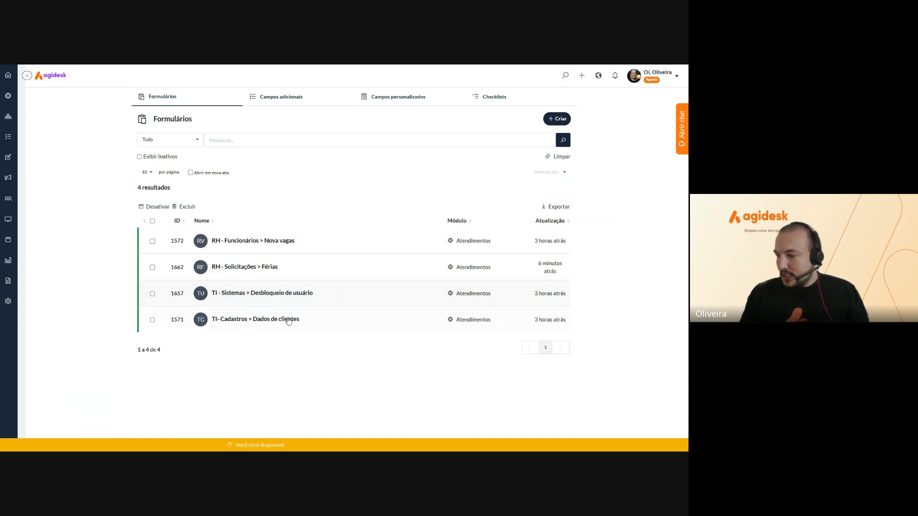
click(257, 272)
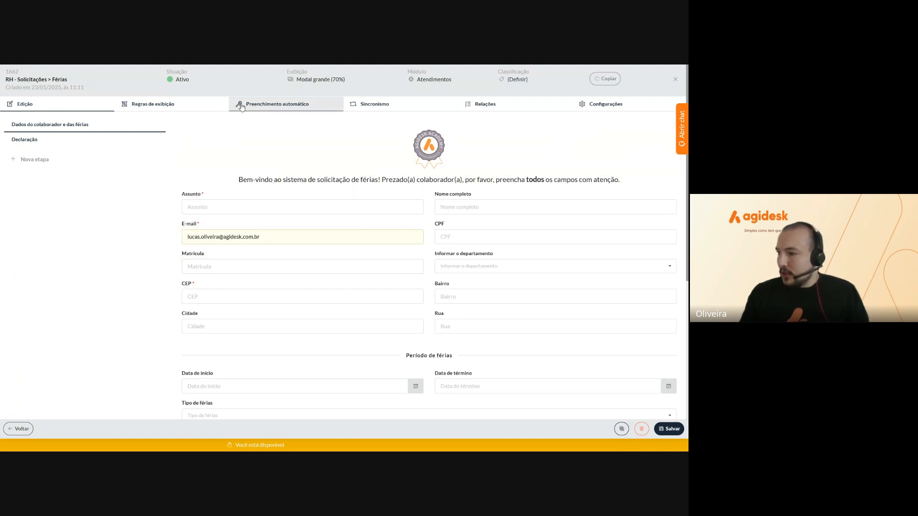
click(274, 105)
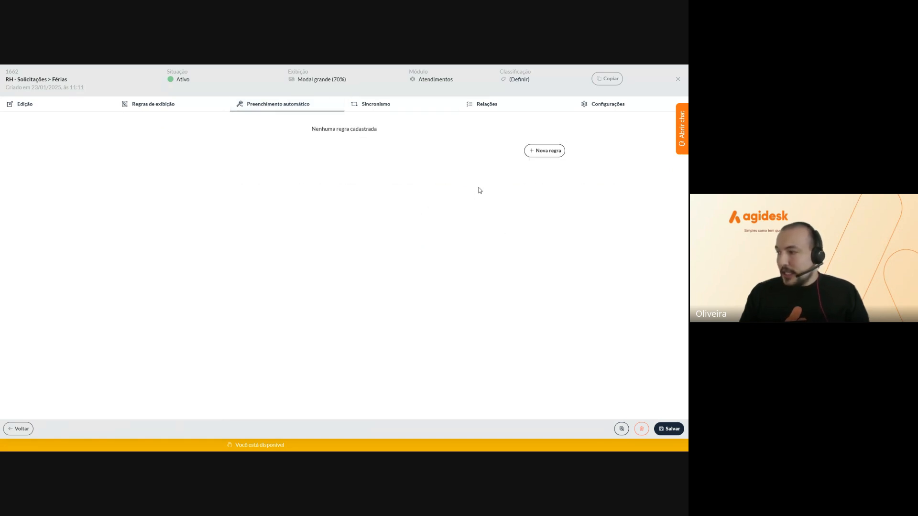
Add auto-fill rule 'Dados CEP' with method Via API and external app CEP
click(546, 152)
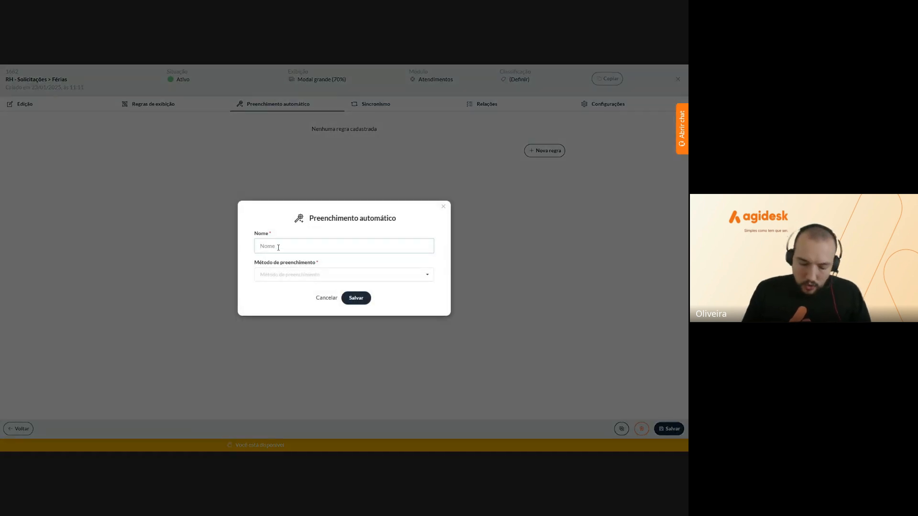
text(Bus)
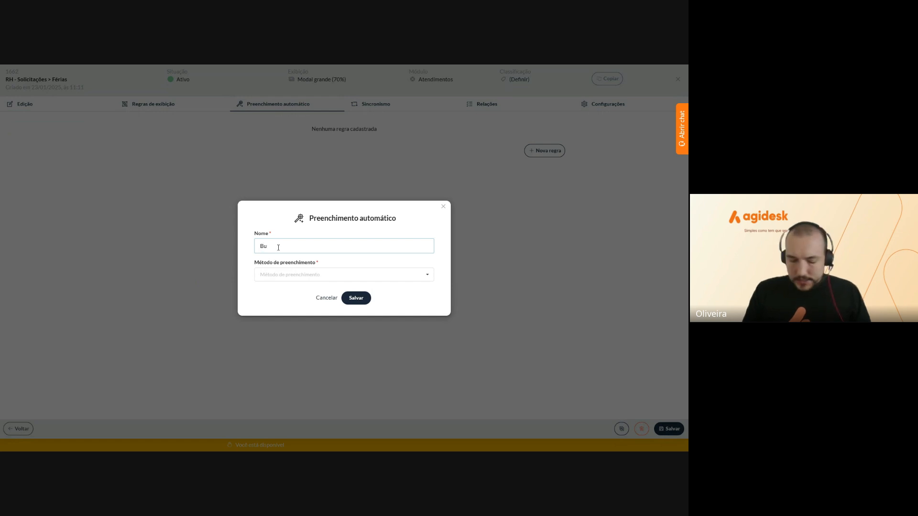
key(BackSpace)
key(BackSpace)
text(Dados CEP)
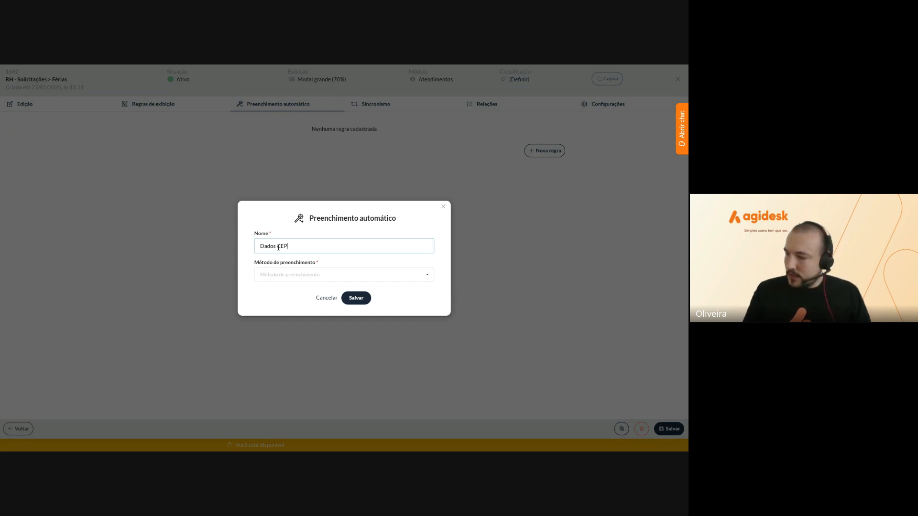
click(277, 271)
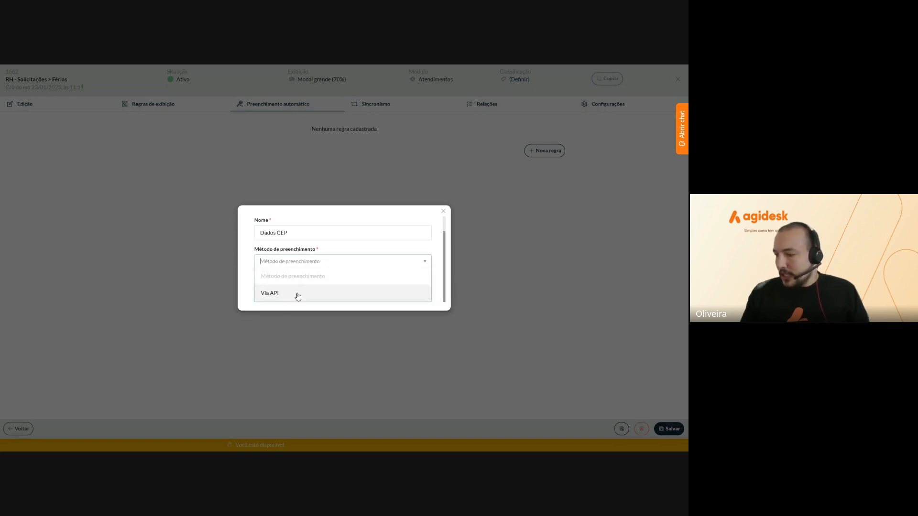
click(288, 297)
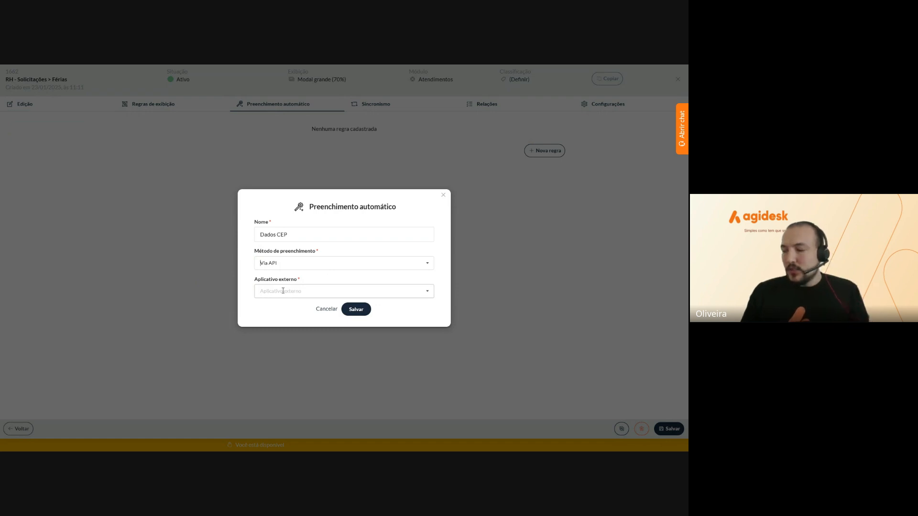
click(287, 291)
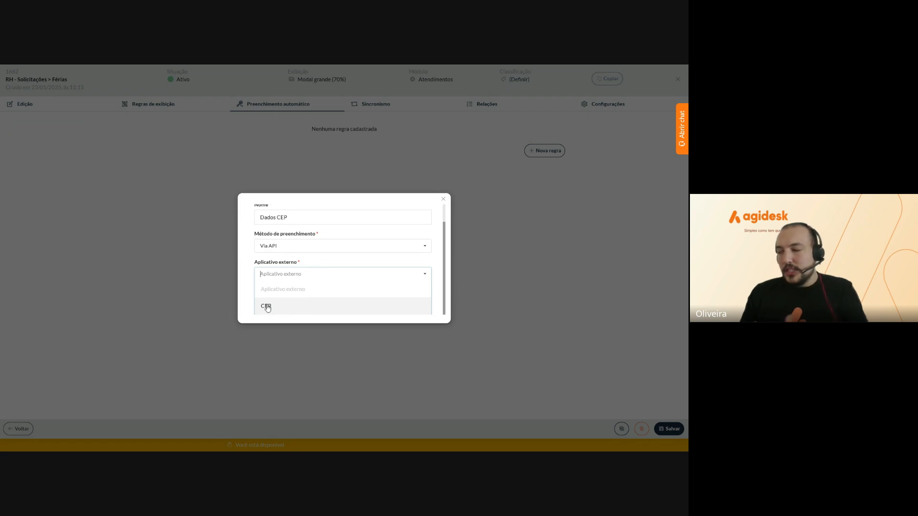
click(267, 308)
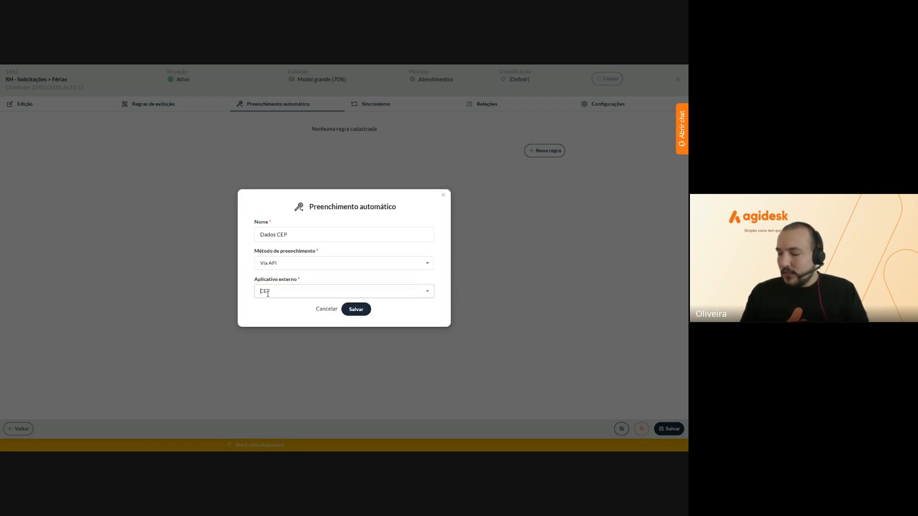
click(356, 308)
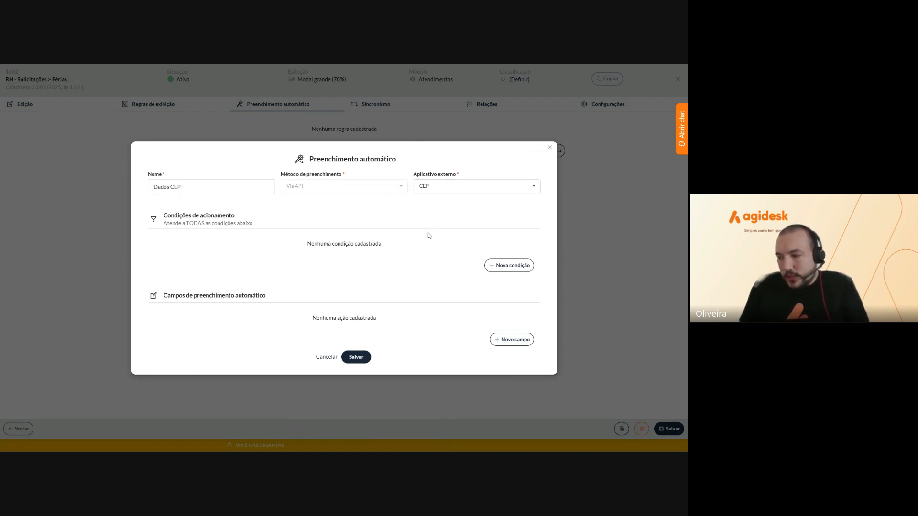
Add condition 'CEP' on the form's CEP field with criterion Está preenchido (not null)
click(507, 265)
click(266, 216)
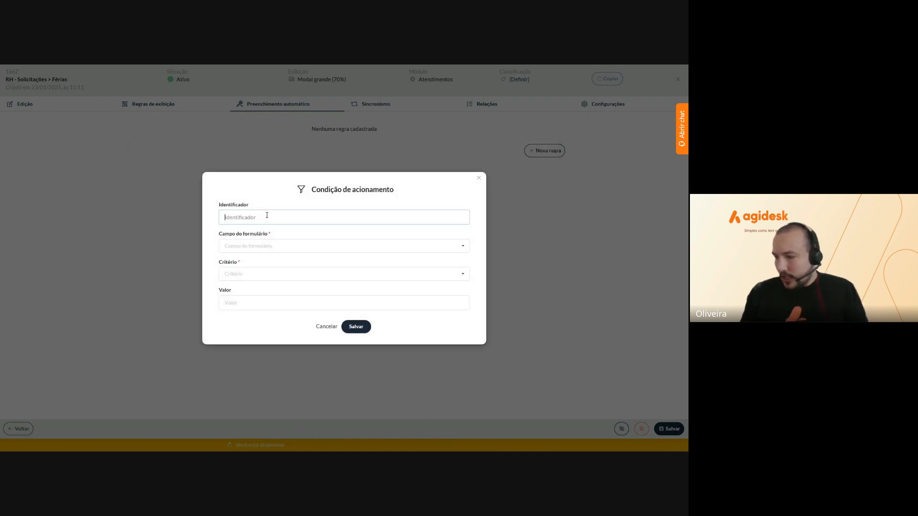
text(CEP)
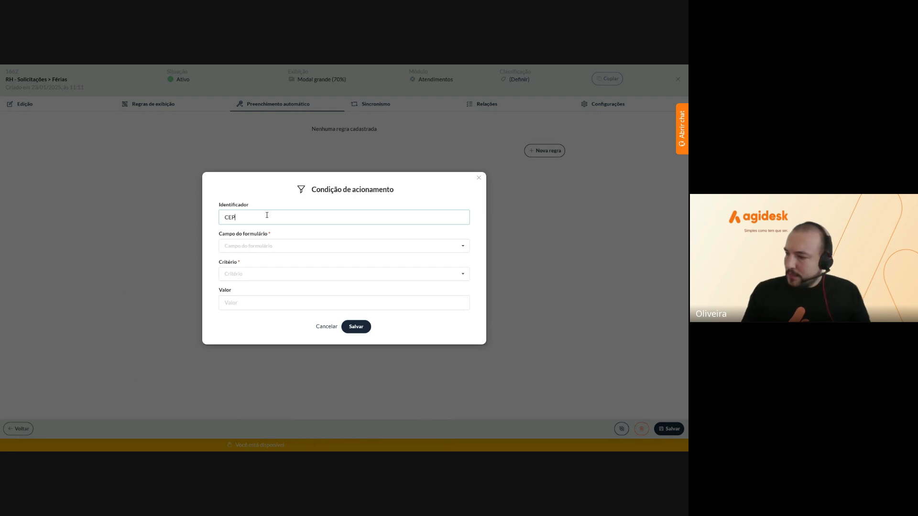
click(262, 244)
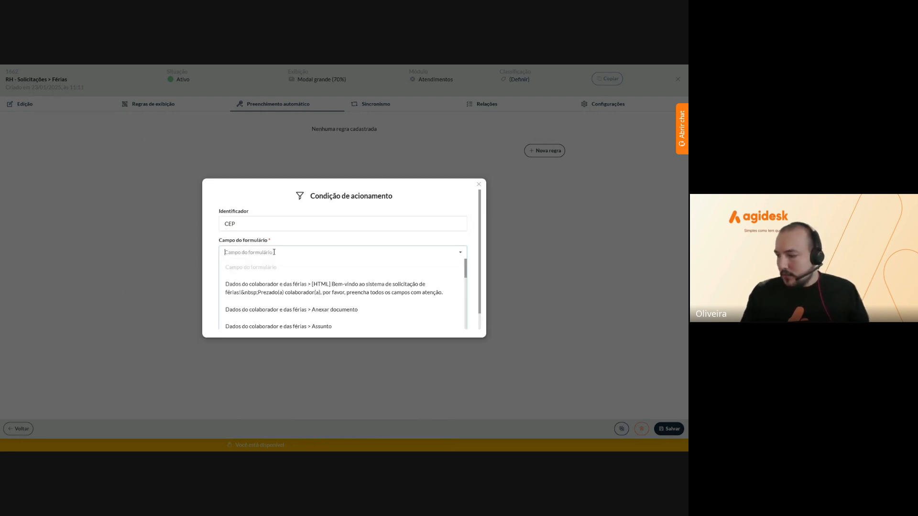
text(cep)
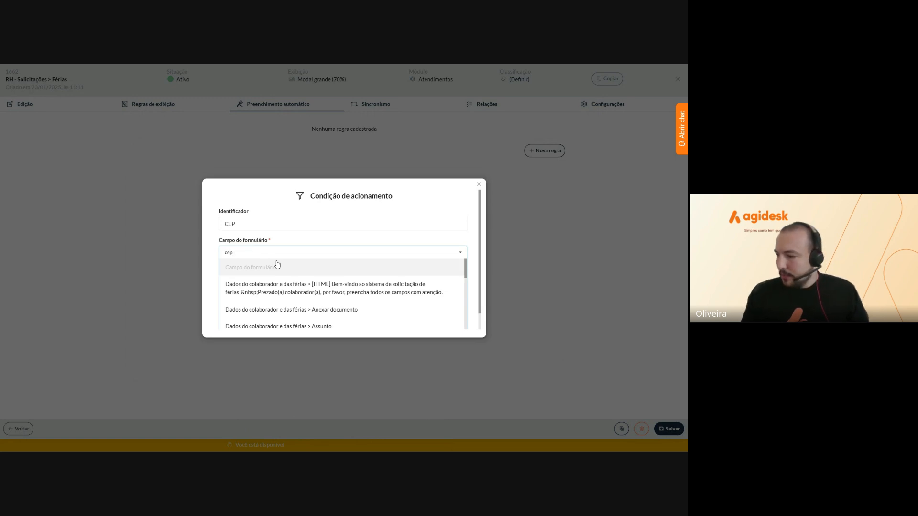
click(299, 312)
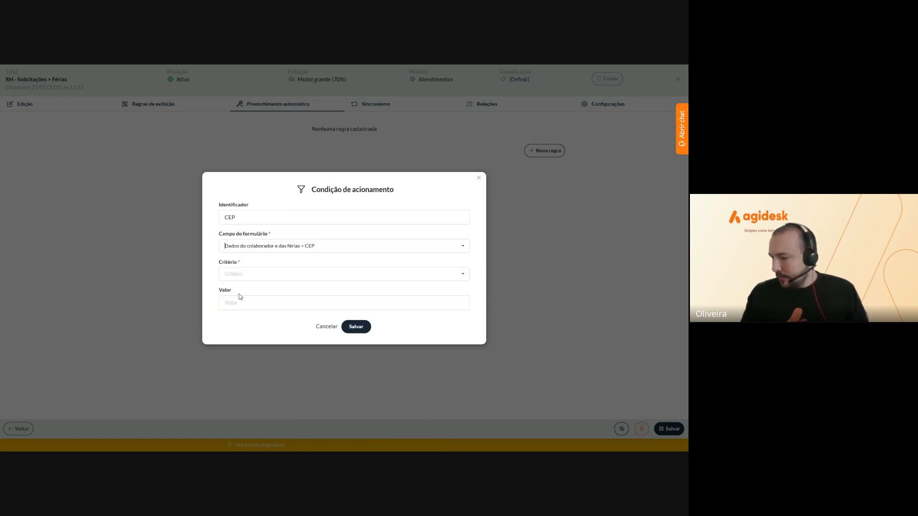
click(246, 276)
scroll(252, 286, down, 3)
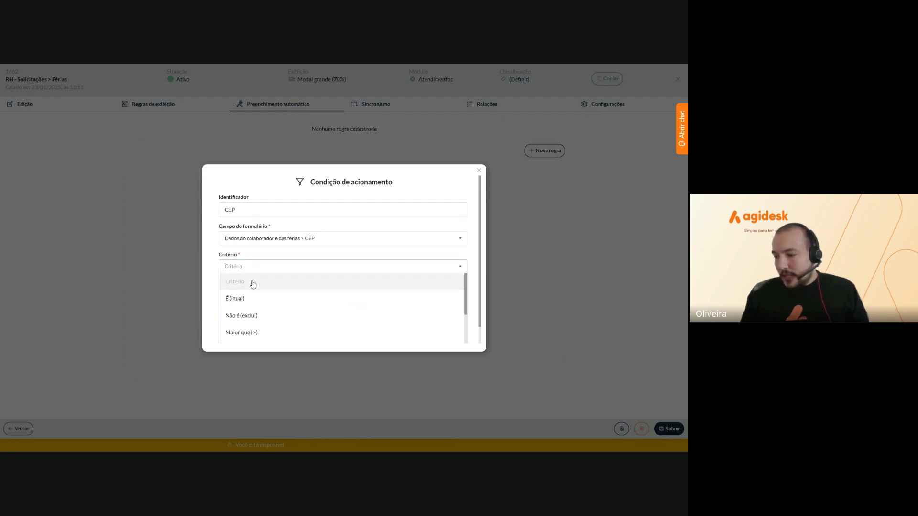
scroll(259, 298, down, 2)
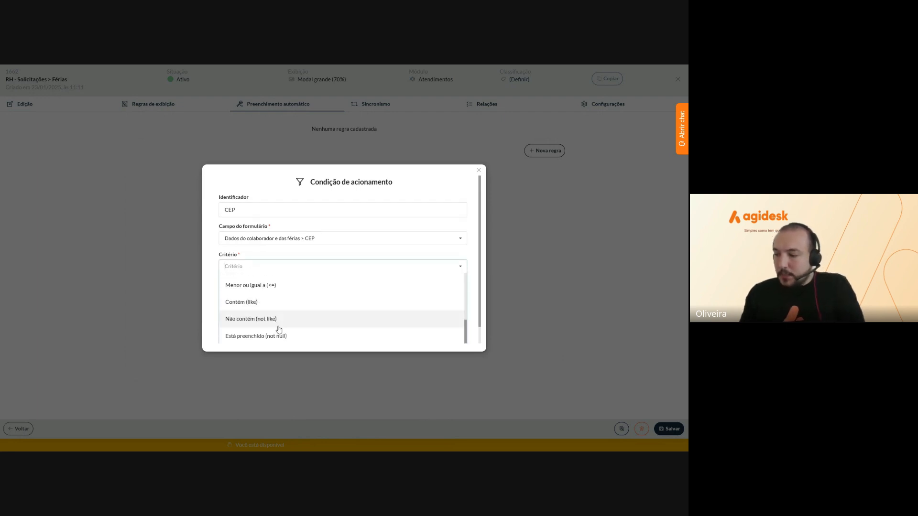
scroll(287, 334, down, 1)
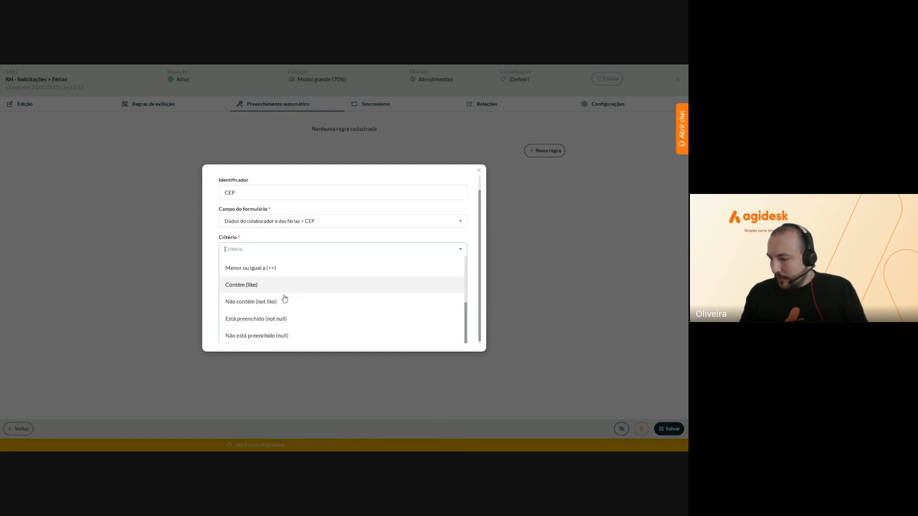
click(255, 317)
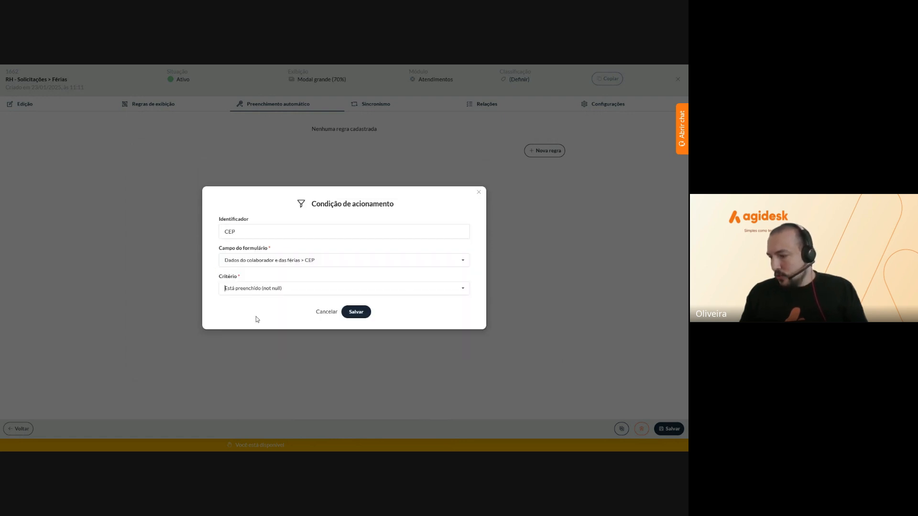
click(353, 312)
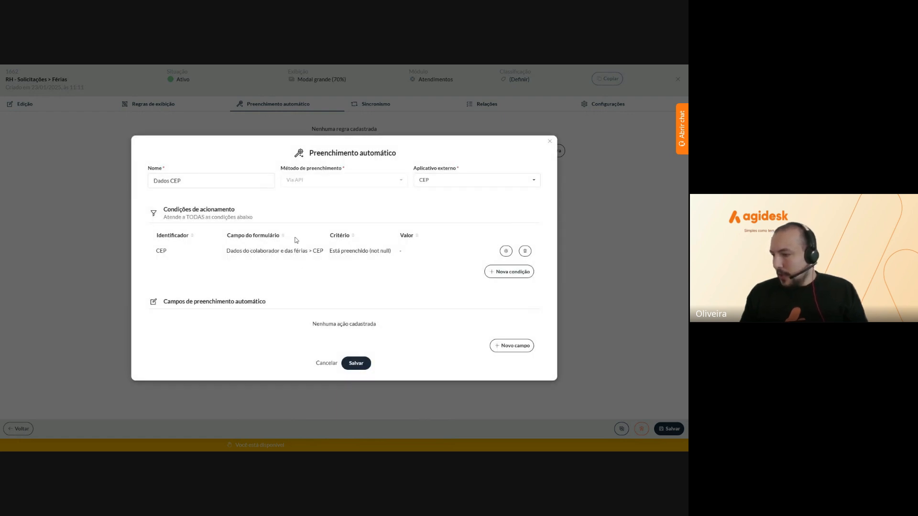
Map the Rua form field to API attribute logradouro
click(506, 345)
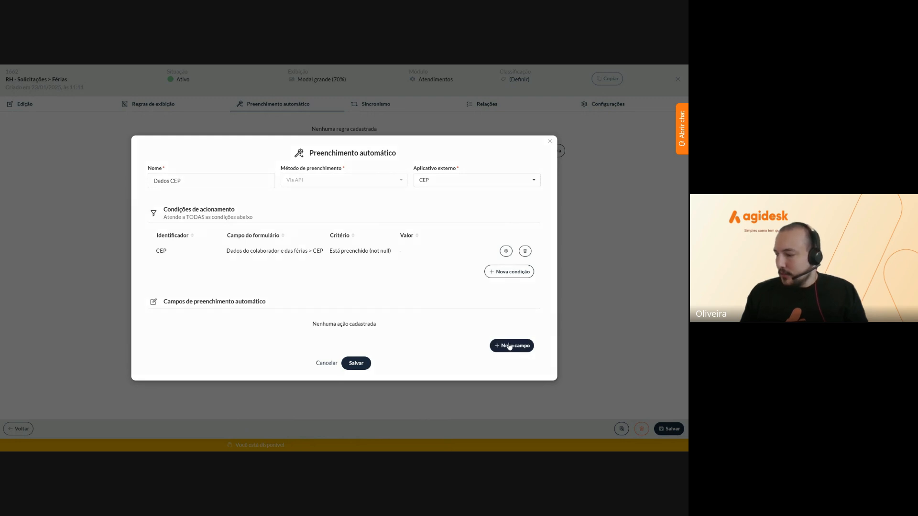
click(243, 250)
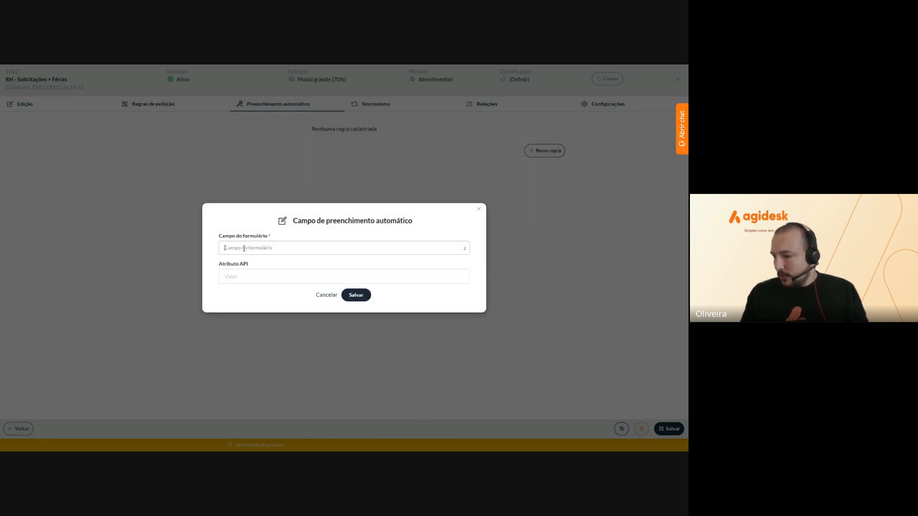
scroll(266, 260, down, 1)
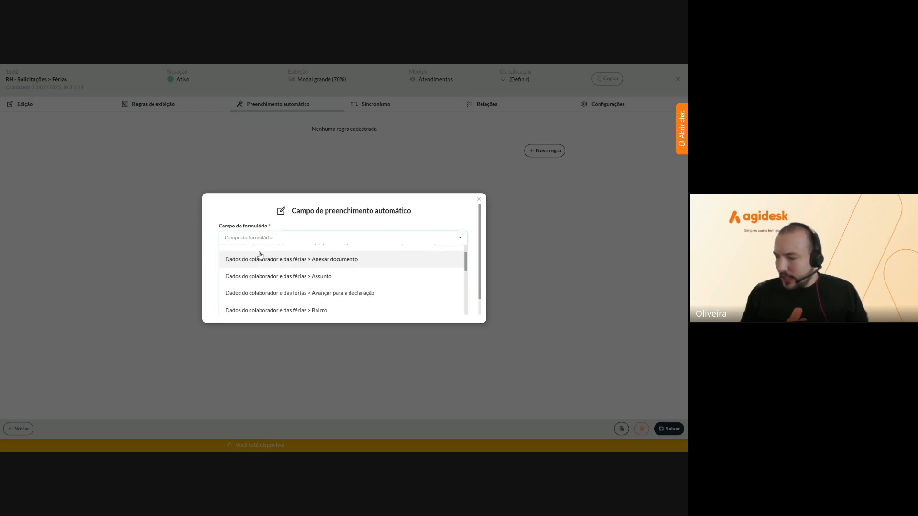
text(rua)
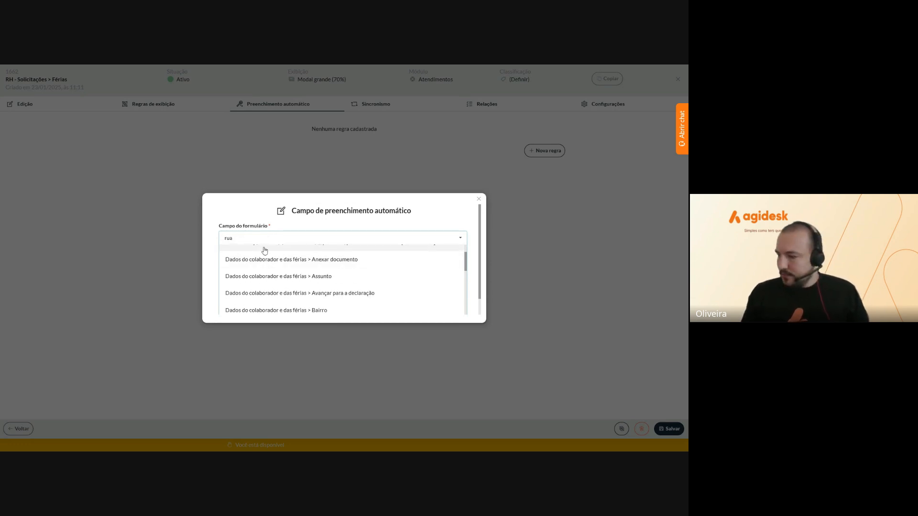
click(283, 296)
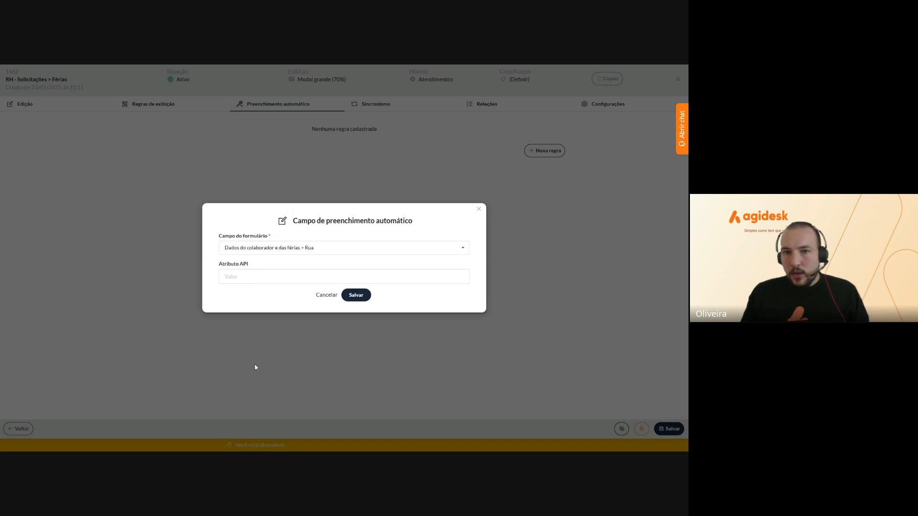
click(284, 279)
text({)
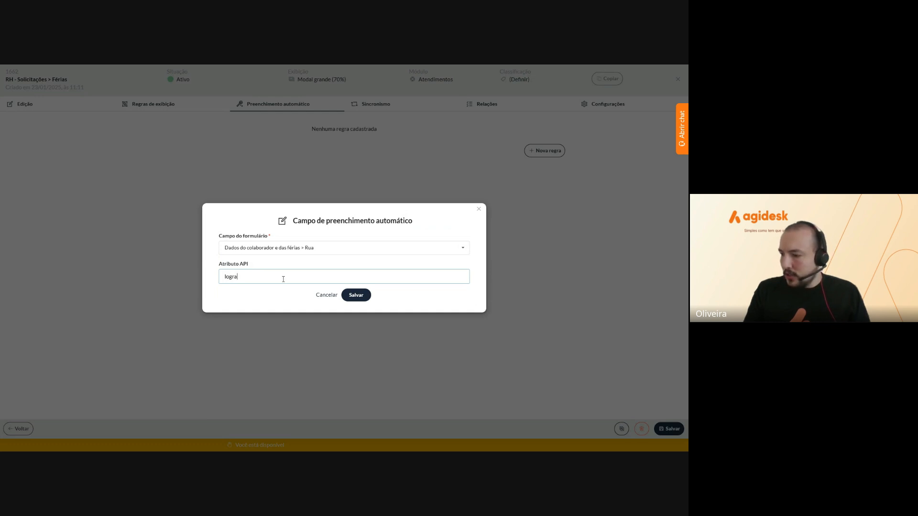
text(logradouro)
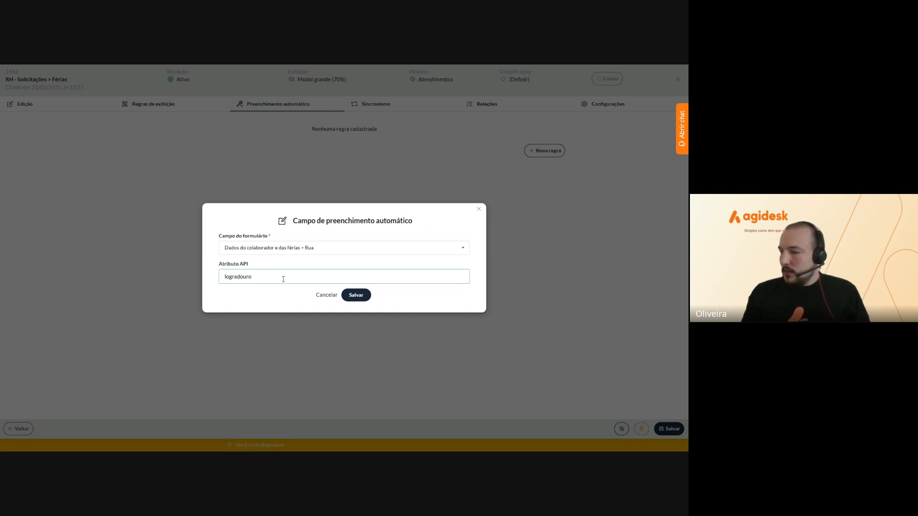
click(353, 300)
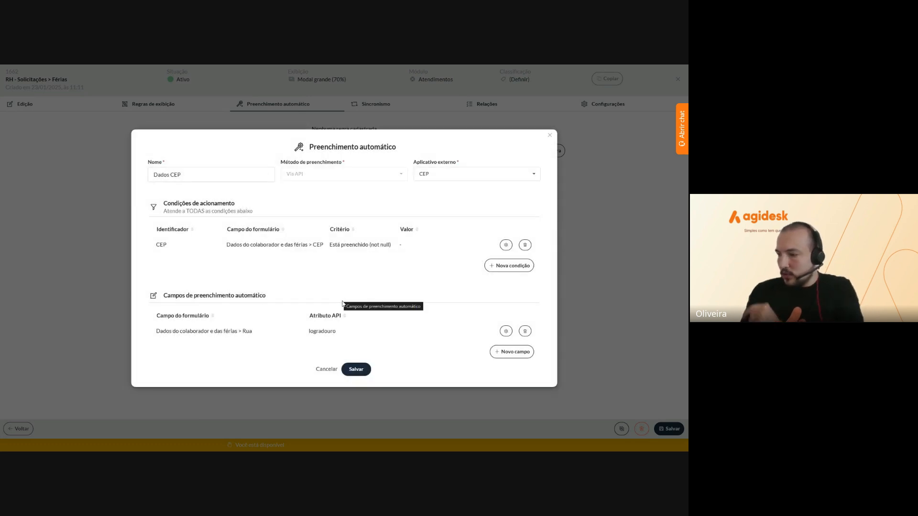
Map the Bairro form field to API attribute bairro
click(501, 352)
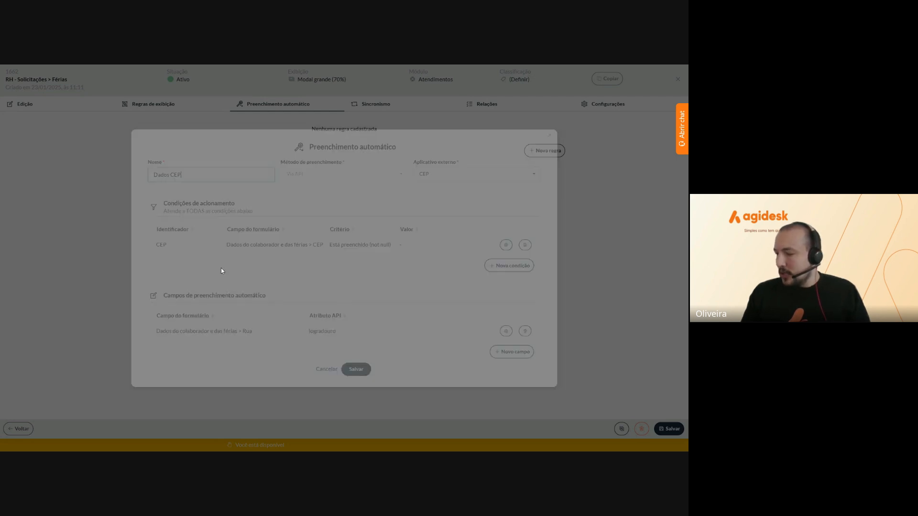
click(247, 248)
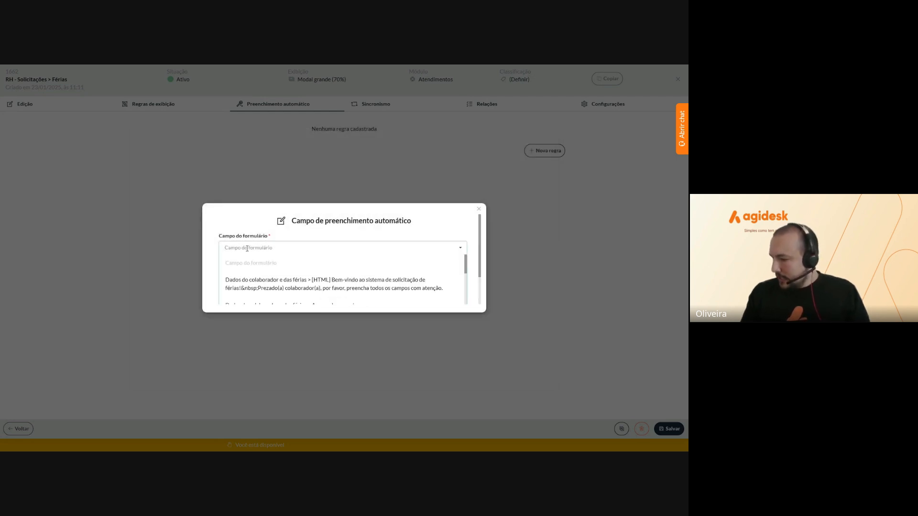
text(bai)
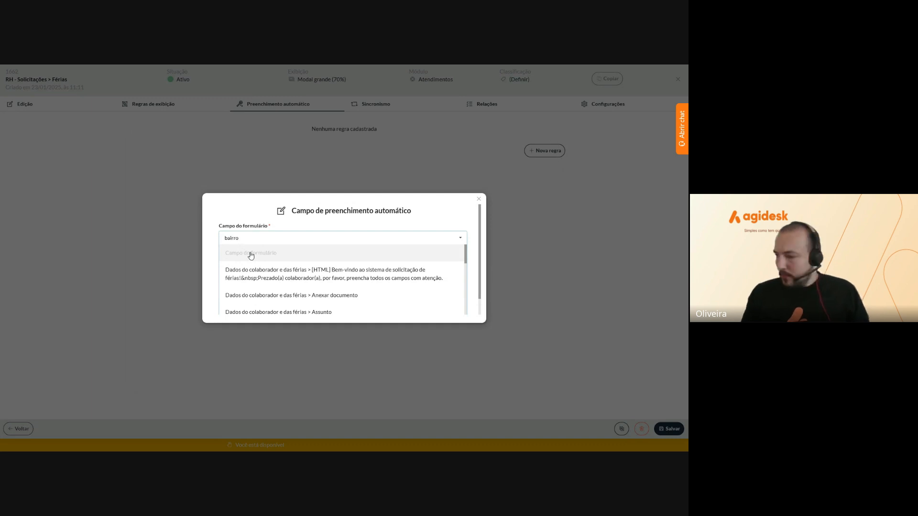
text(rro)
click(254, 268)
click(243, 278)
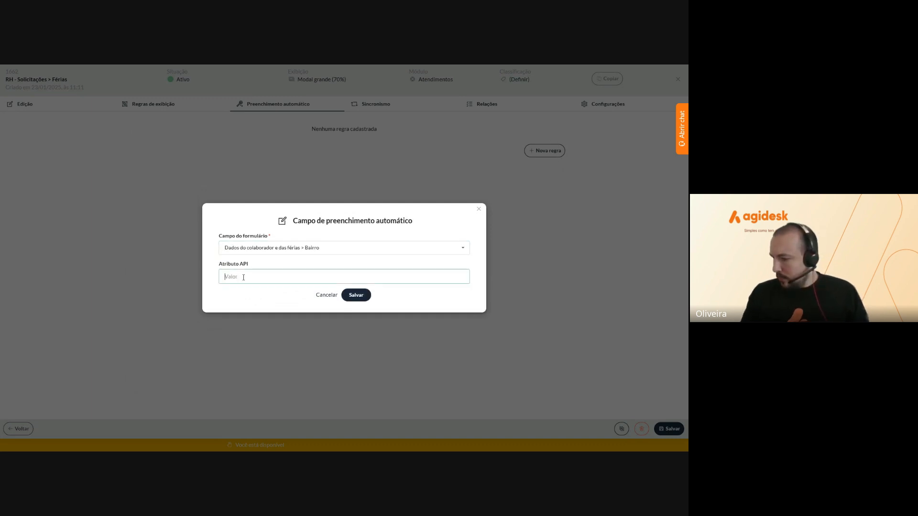
text(bairro)
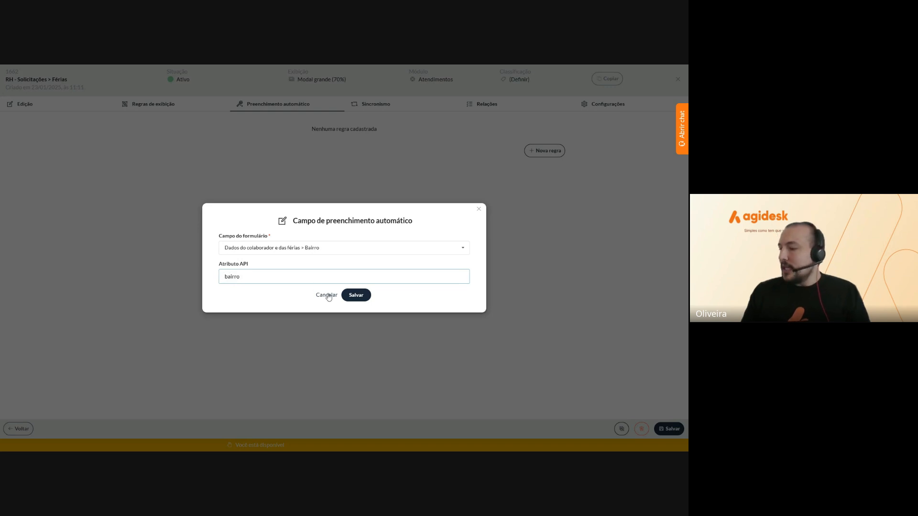
click(347, 295)
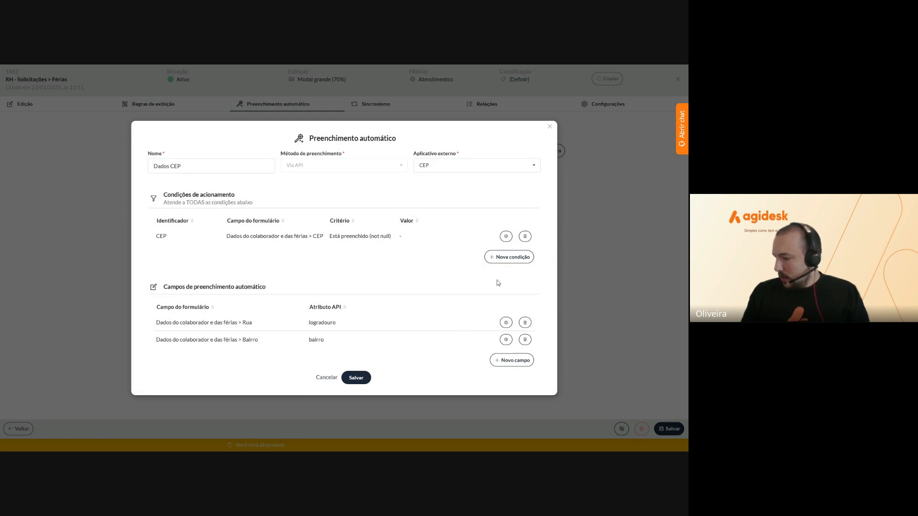
Map the Cidade form field to API attribute localidade
click(509, 360)
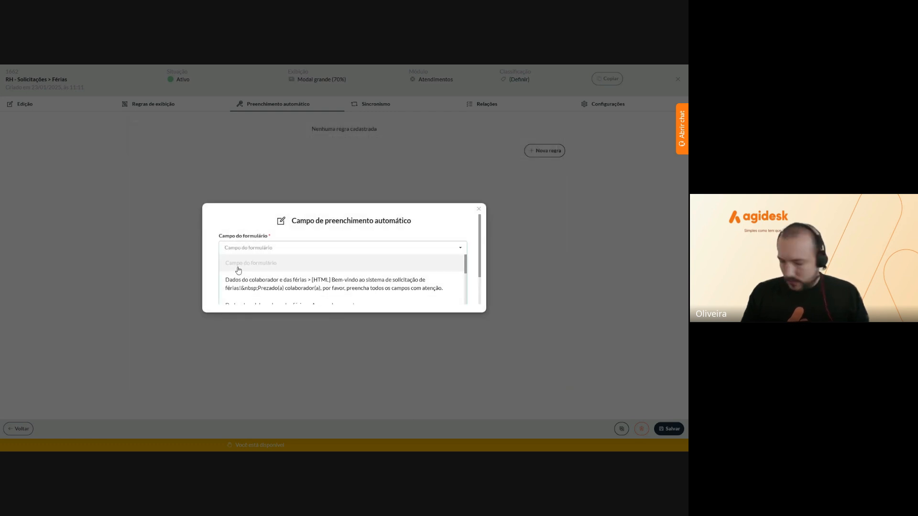
text(cidade)
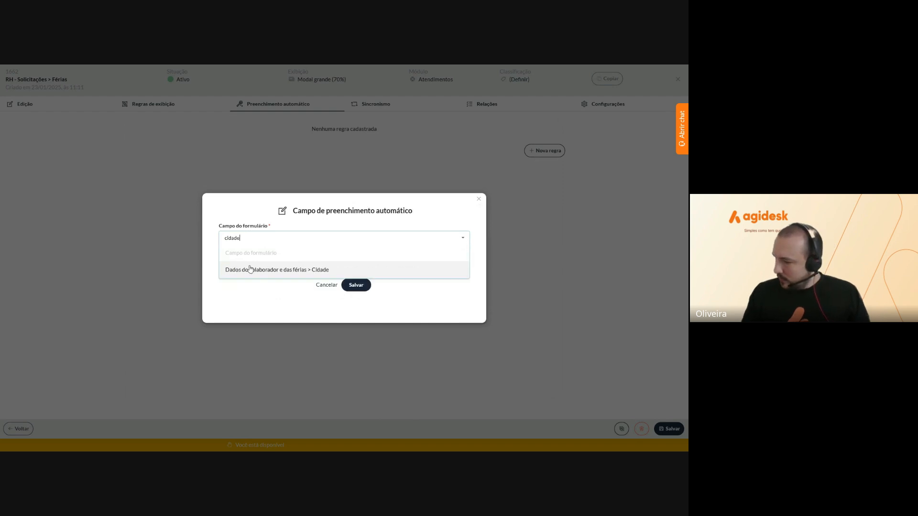
click(254, 271)
click(237, 276)
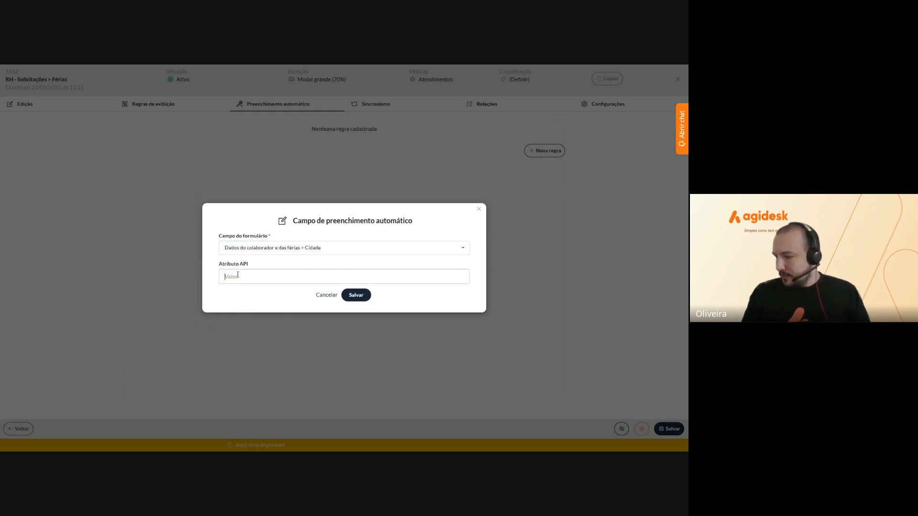
text(cida)
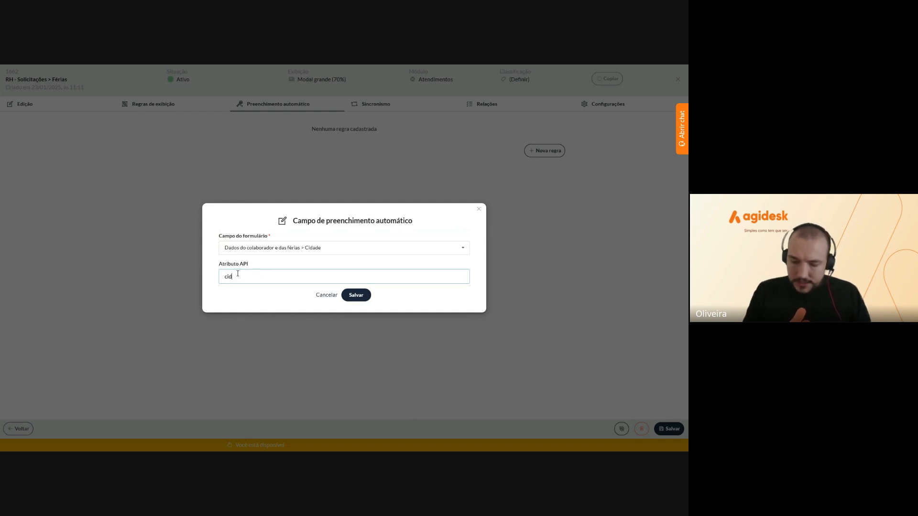
key(BackSpace)
key(BackSpace)
key(BackSpace)
text(localidade)
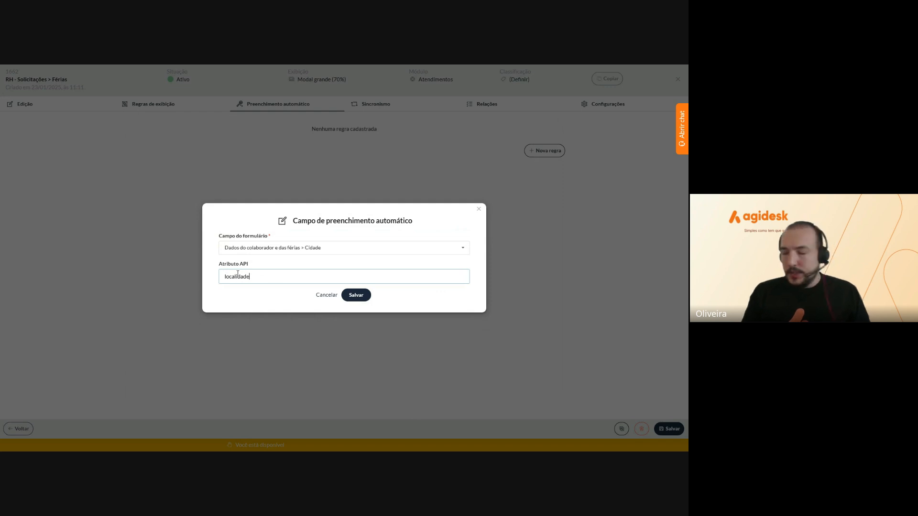
click(357, 297)
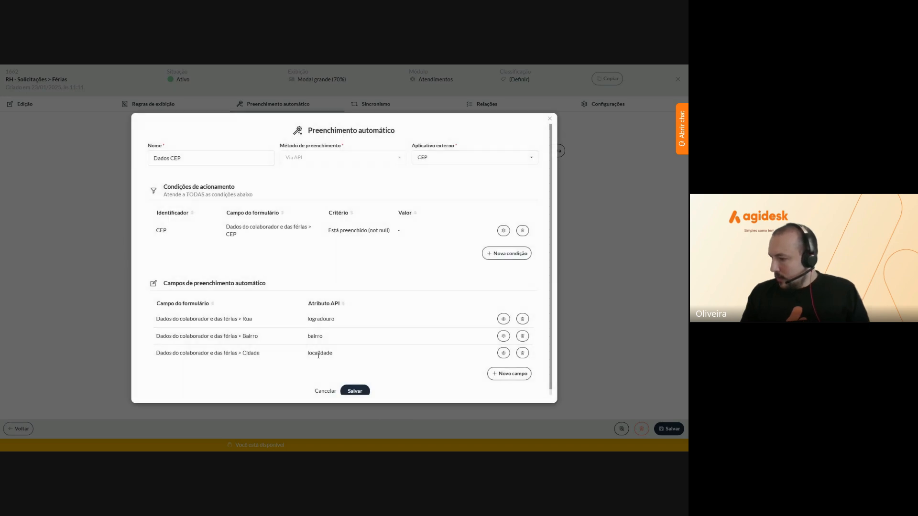
Save the Dados CEP rule, reopen it to check its Rua, Bairro and Cidade fields, and save again
click(354, 386)
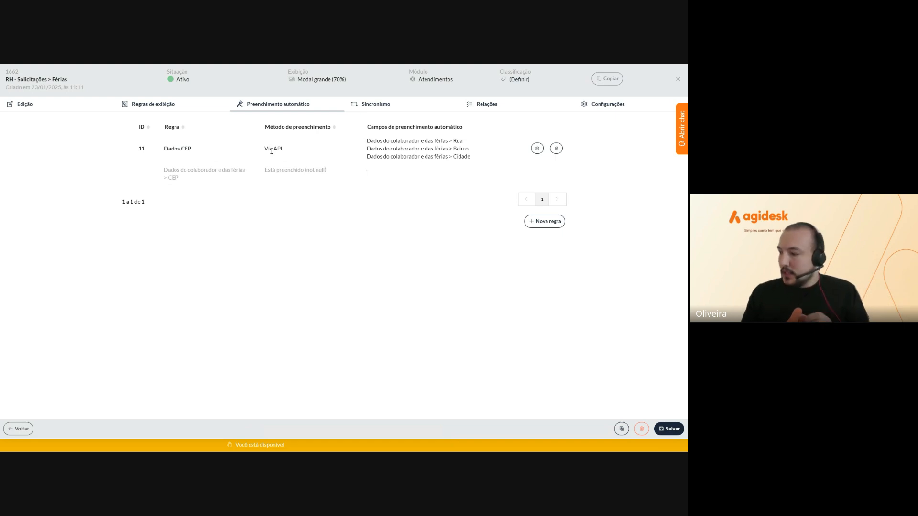
click(537, 148)
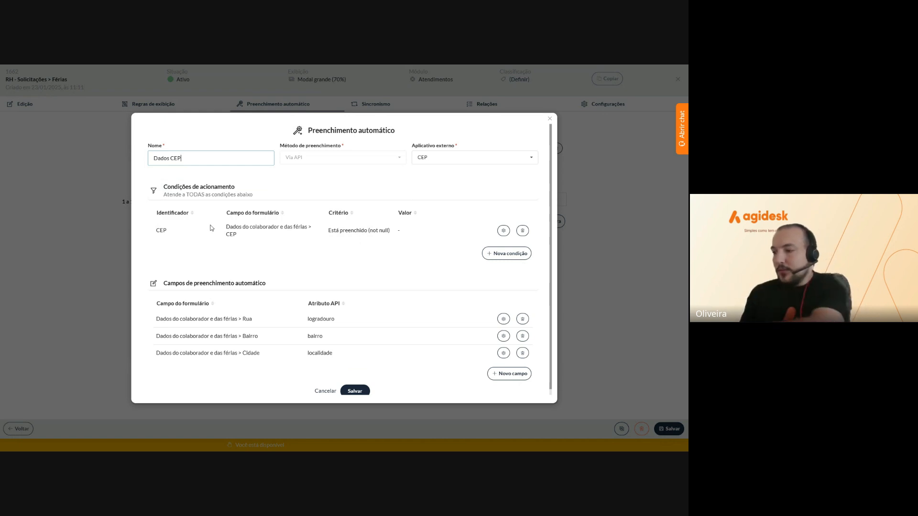
scroll(258, 282, down, 1)
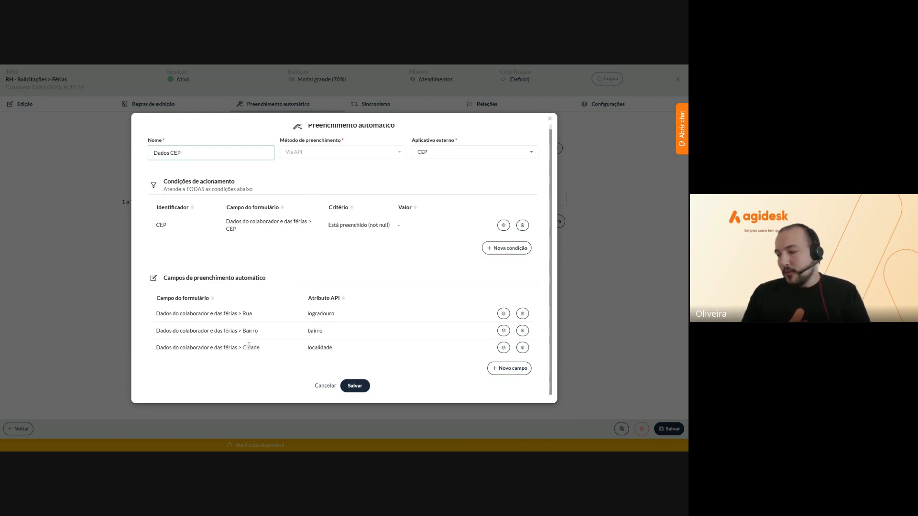
click(359, 389)
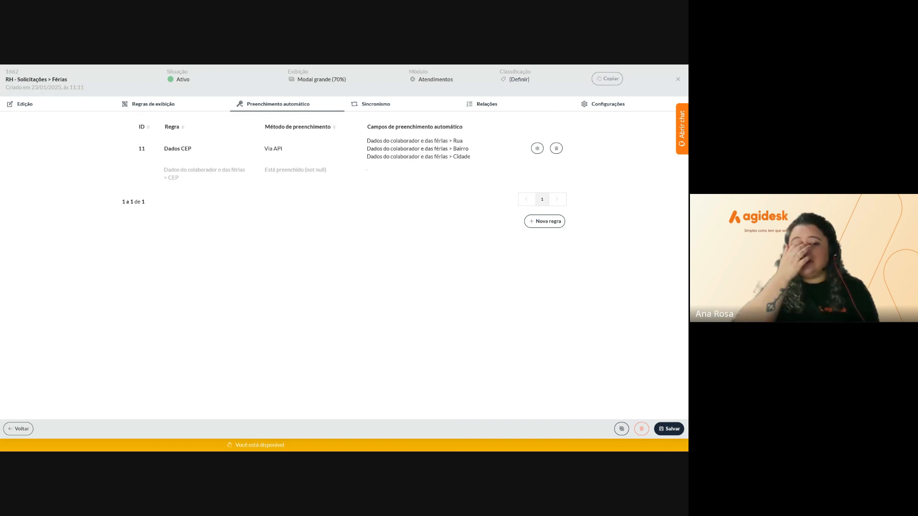
Close the Férias form editor and open the customer portal's Serviços disponíveis page
click(485, 105)
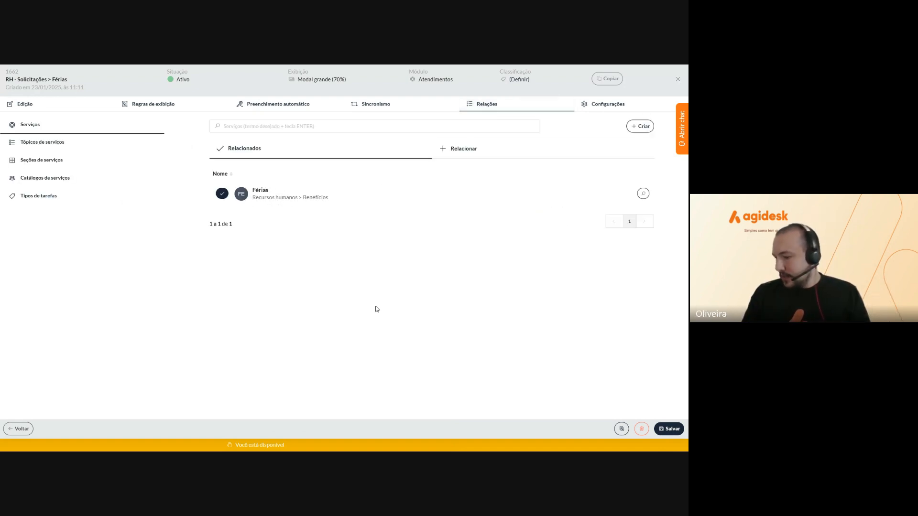
click(677, 79)
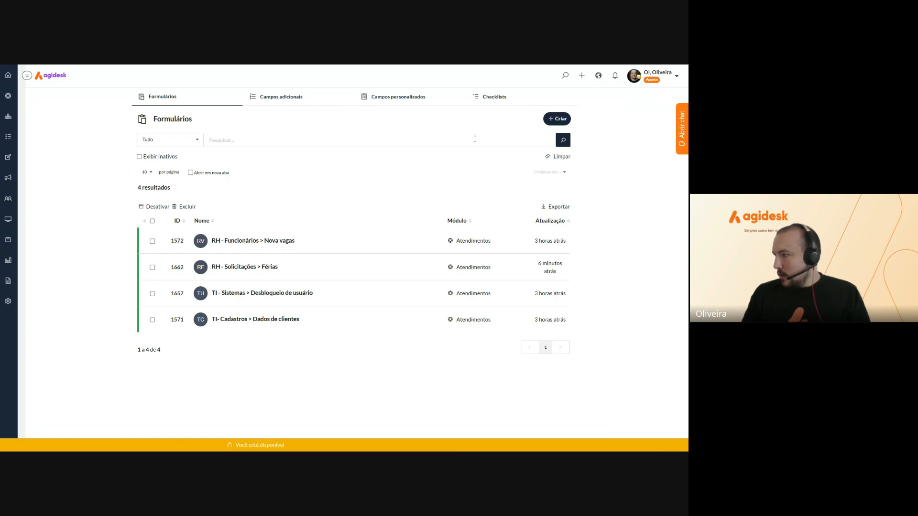
click(598, 75)
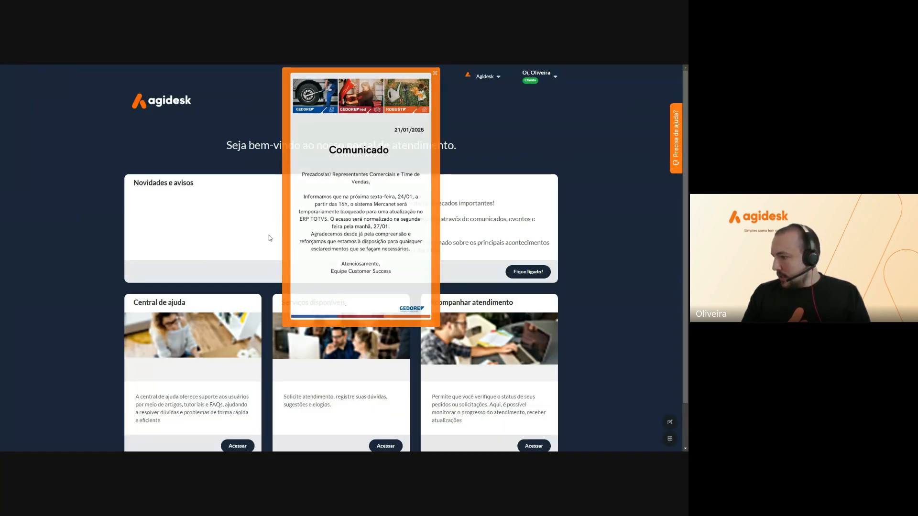
scroll(362, 273, down, 3)
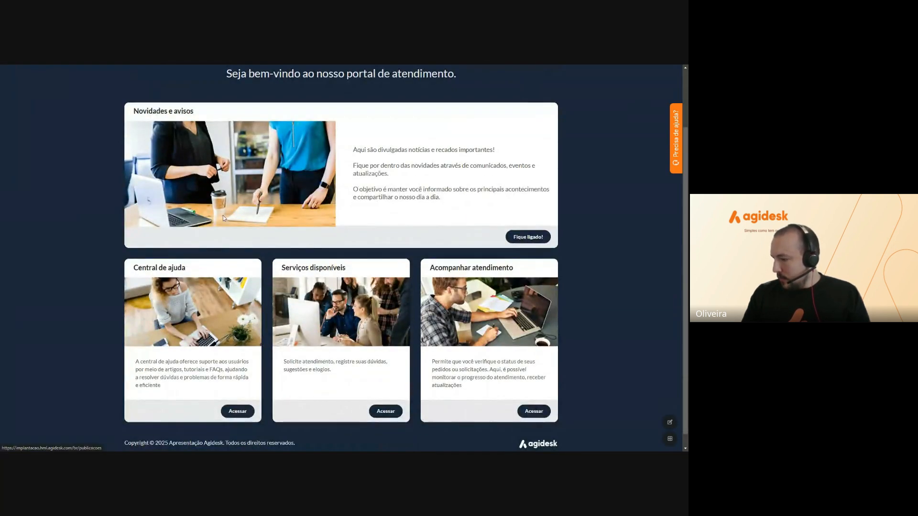
click(235, 306)
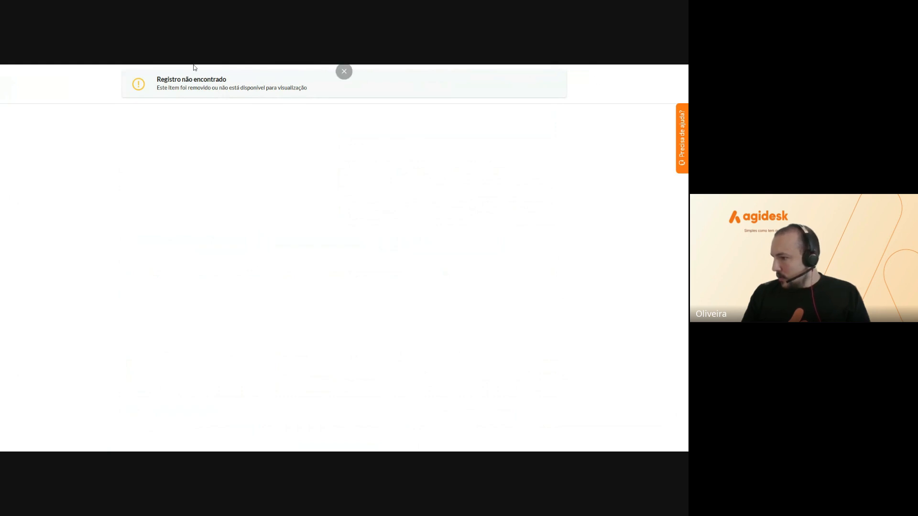
click(344, 90)
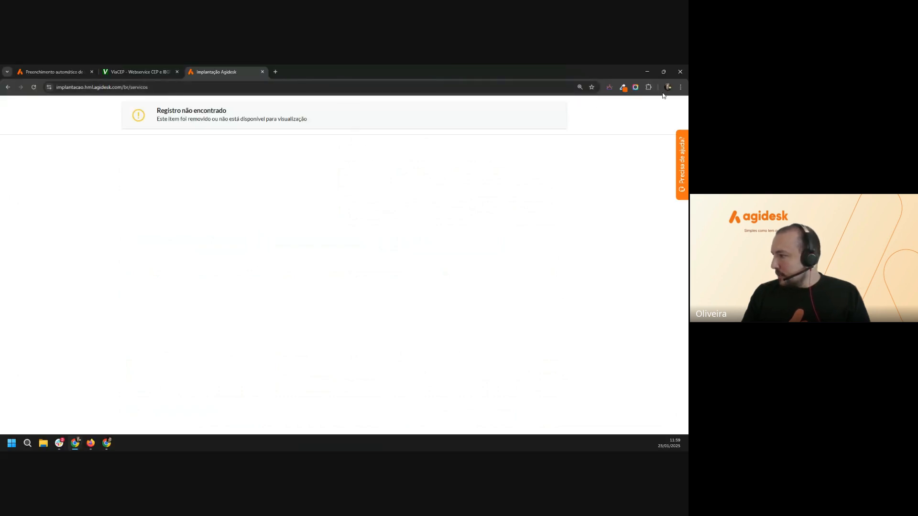
Switch from the customer portal to the agent portal, shown full screen
click(34, 86)
click(125, 87)
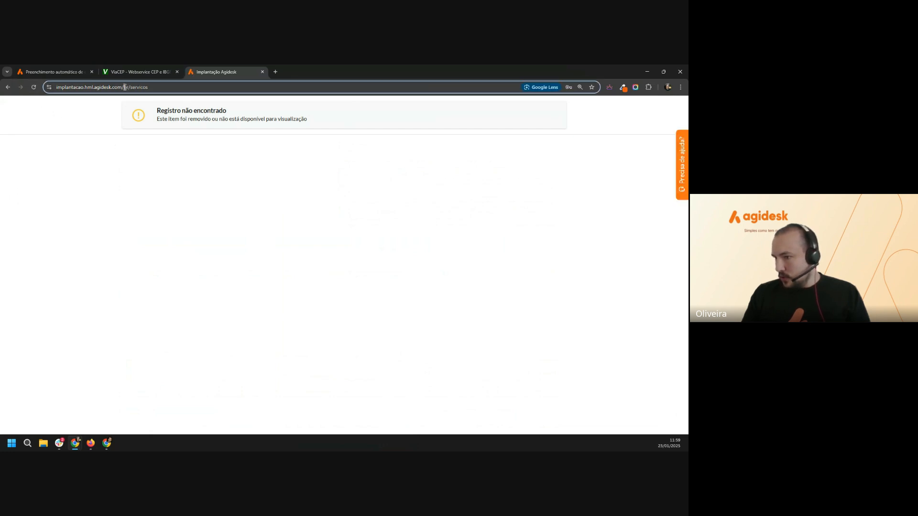
drag(128, 87, 160, 88)
key(BackSpace)
key(Return)
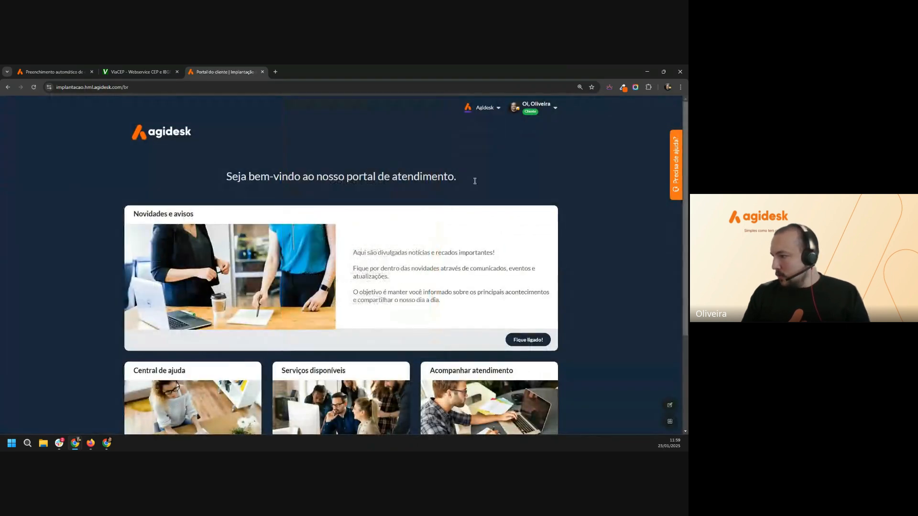
click(535, 106)
click(564, 143)
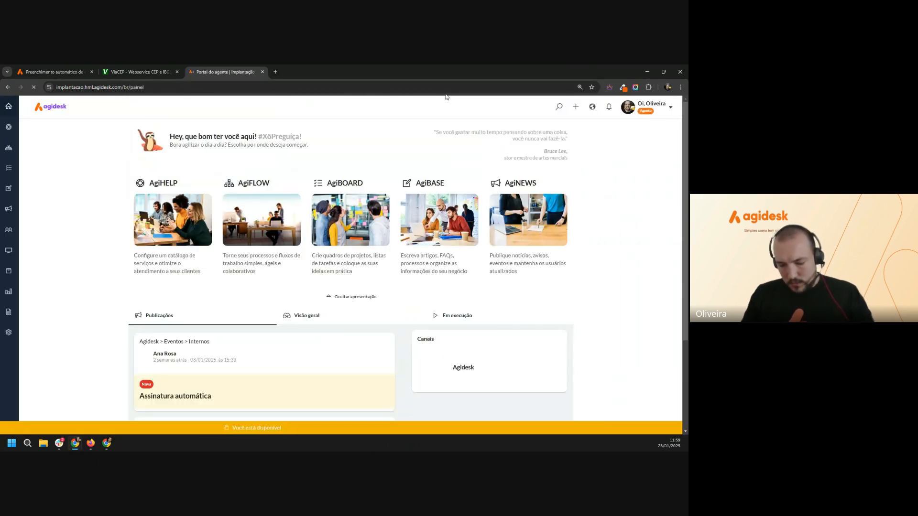
key(F11)
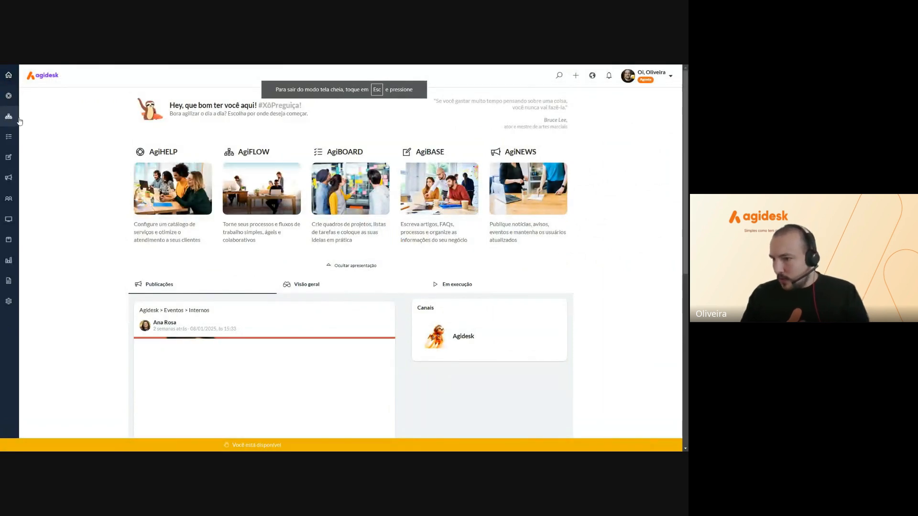
In AgiHELP services, go to Recursos humanos > Benefícios and request Férias
click(9, 96)
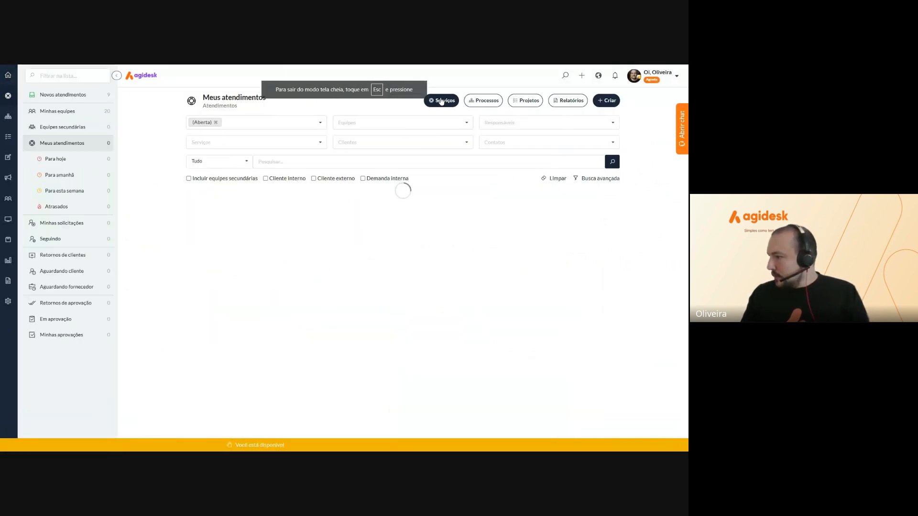
click(441, 101)
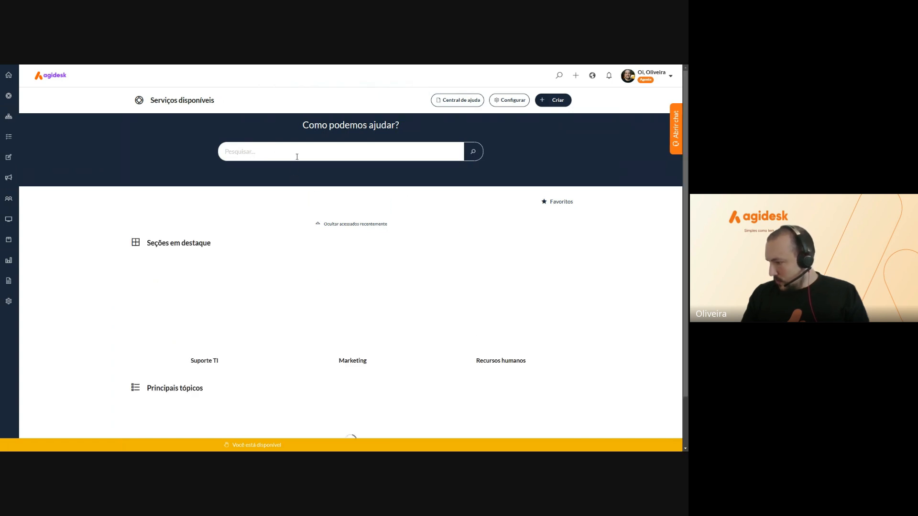
scroll(471, 283, down, 1)
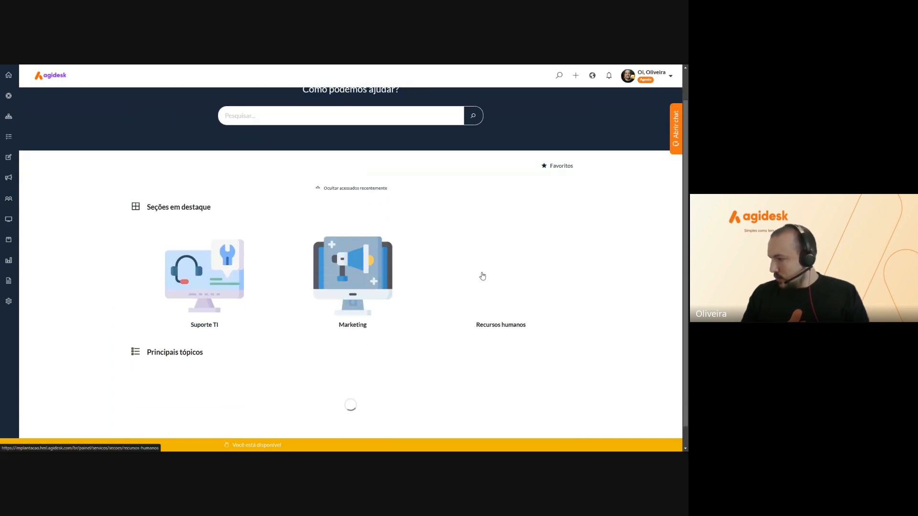
click(483, 275)
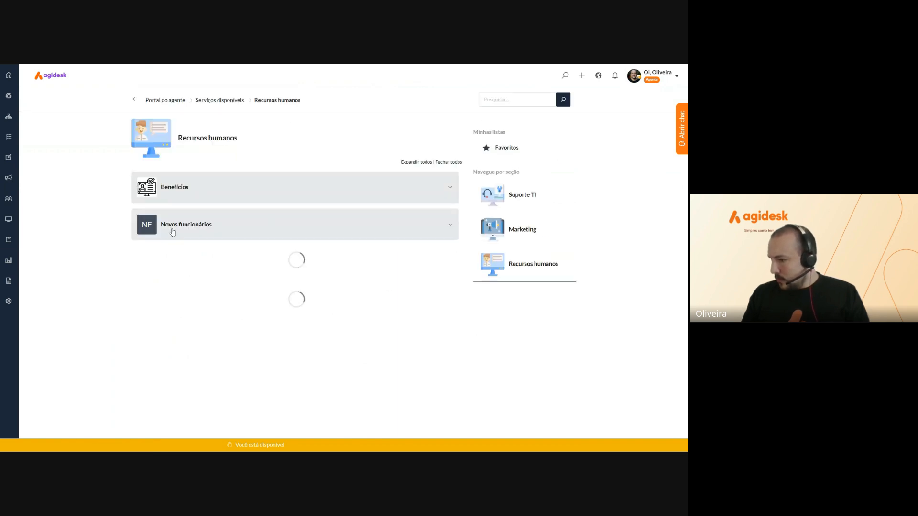
click(208, 219)
click(210, 195)
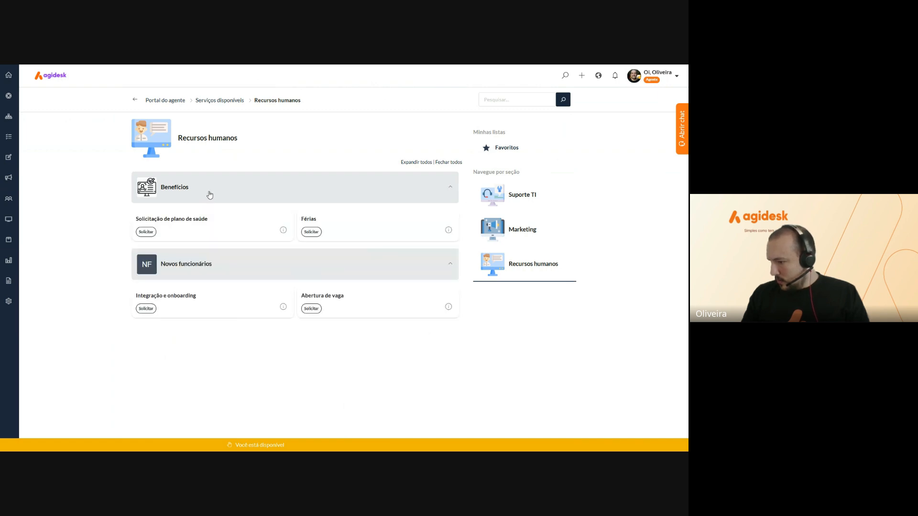
click(311, 233)
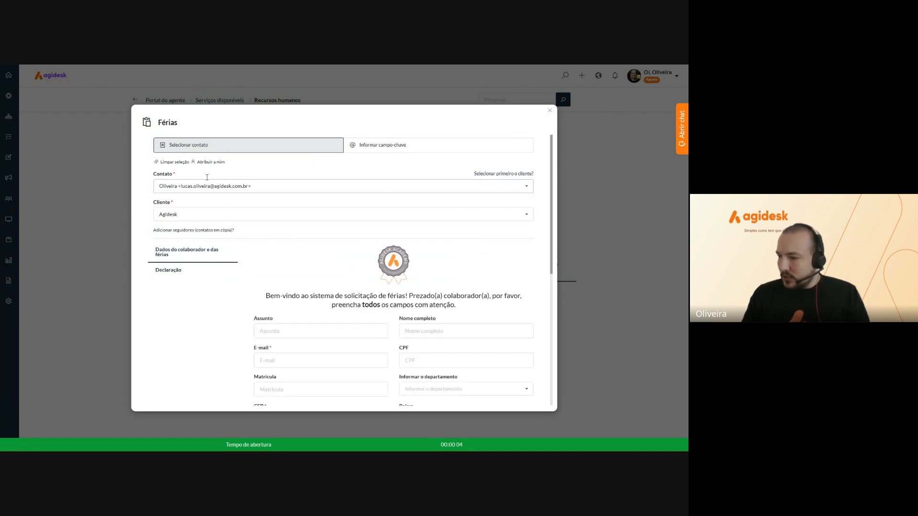
Enter the employee's e-mail address in the E-mail field
scroll(244, 202, down, 3)
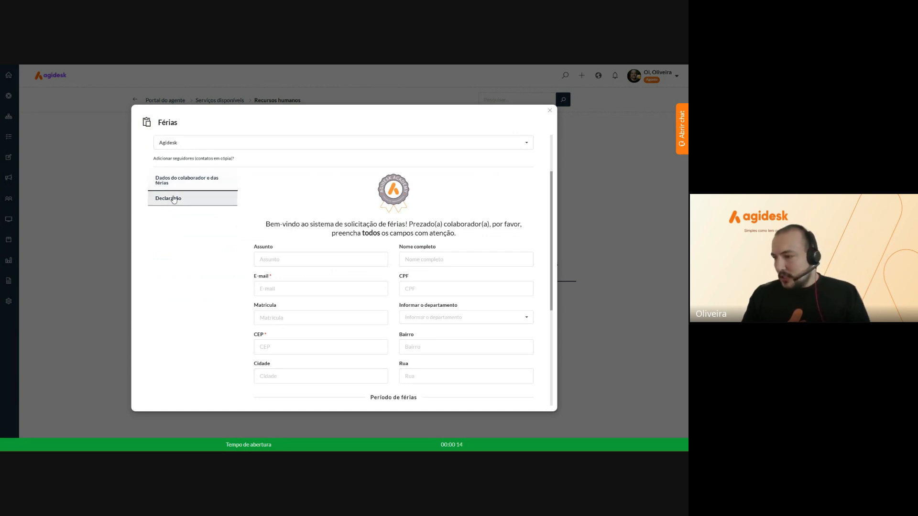
scroll(389, 235, down, 1)
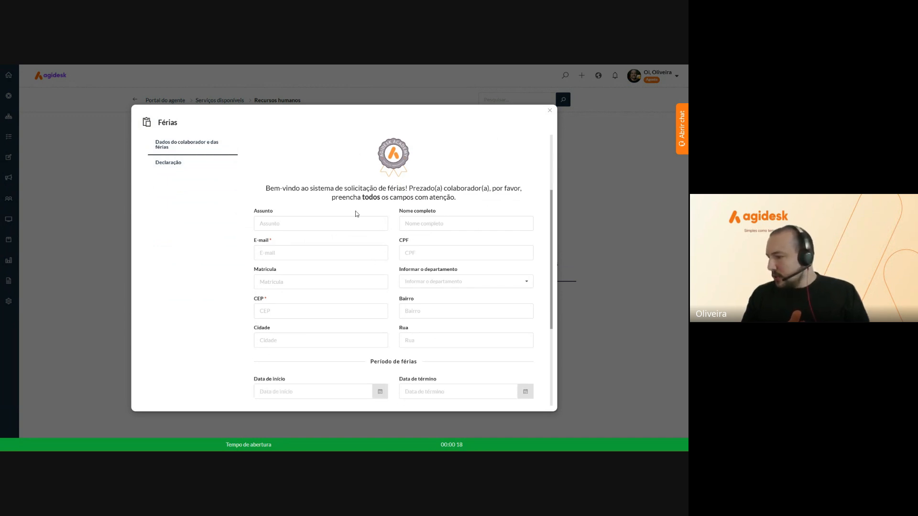
scroll(354, 213, down, 1)
click(270, 219)
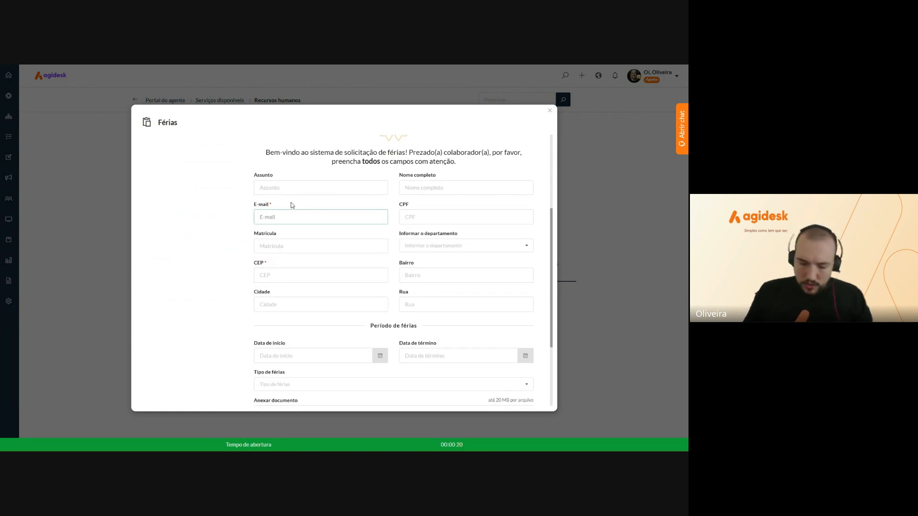
text(l)
key(BackSpace)
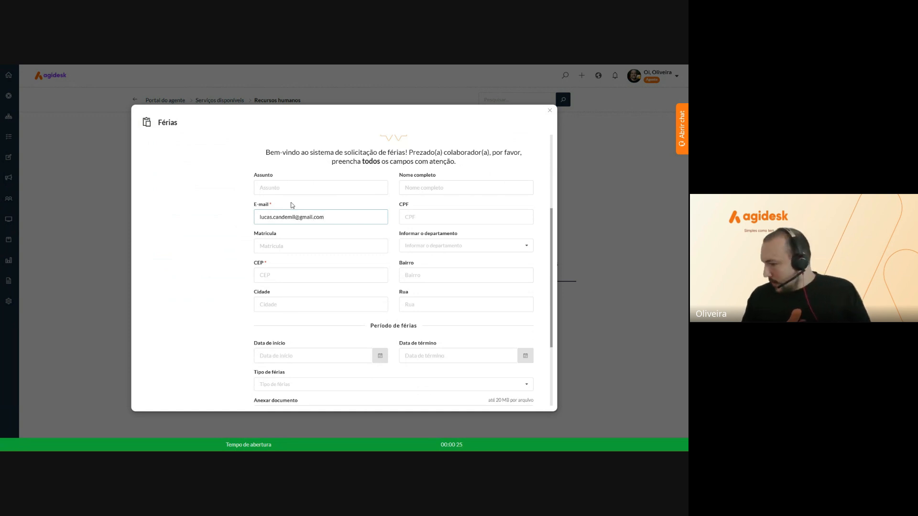
Enter the postal code in CEP so Rua, Bairro and Cidade fill in automatically
scroll(294, 207, down, 1)
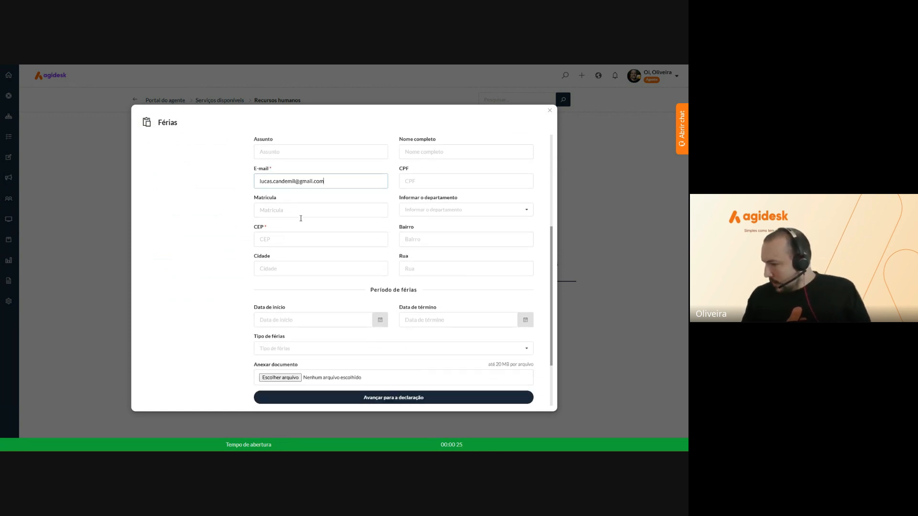
click(267, 241)
text(90460000)
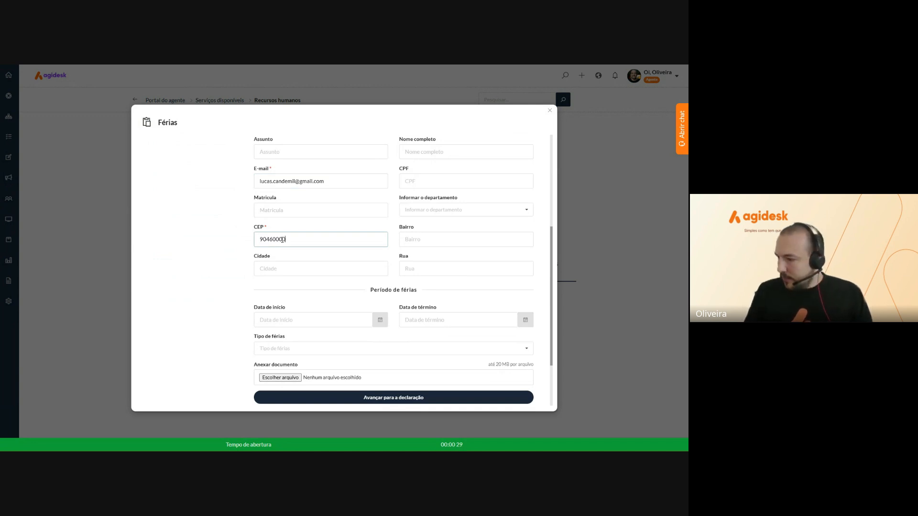
key(Tab)
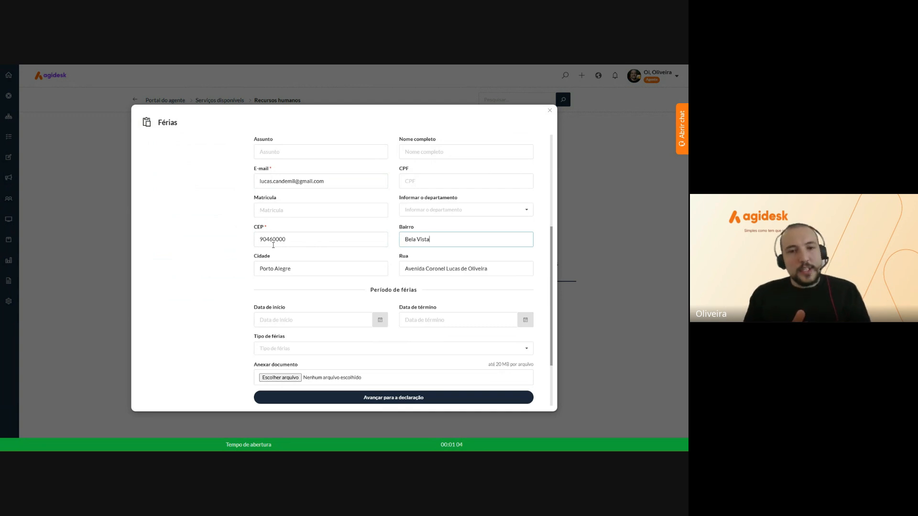
scroll(322, 270, down, 3)
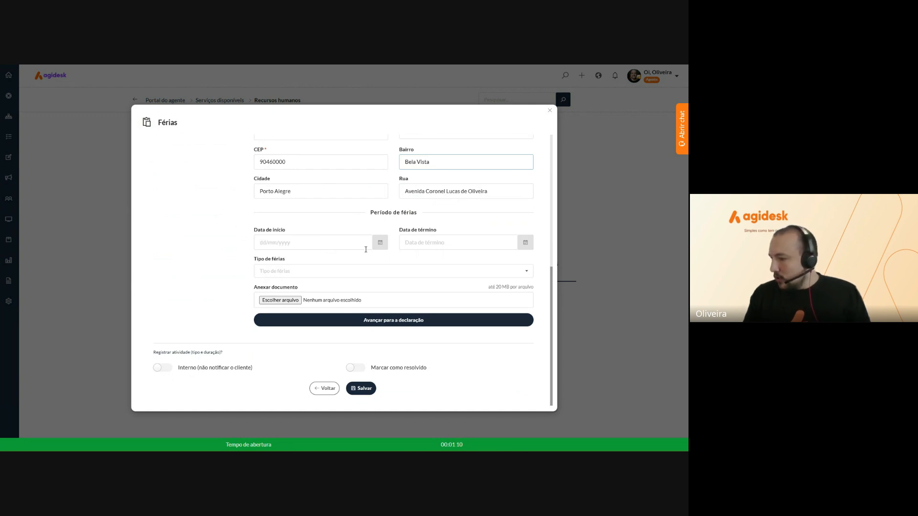
Set the start date to 23/01/2025 and the vacation type to Licença remunerada
click(379, 242)
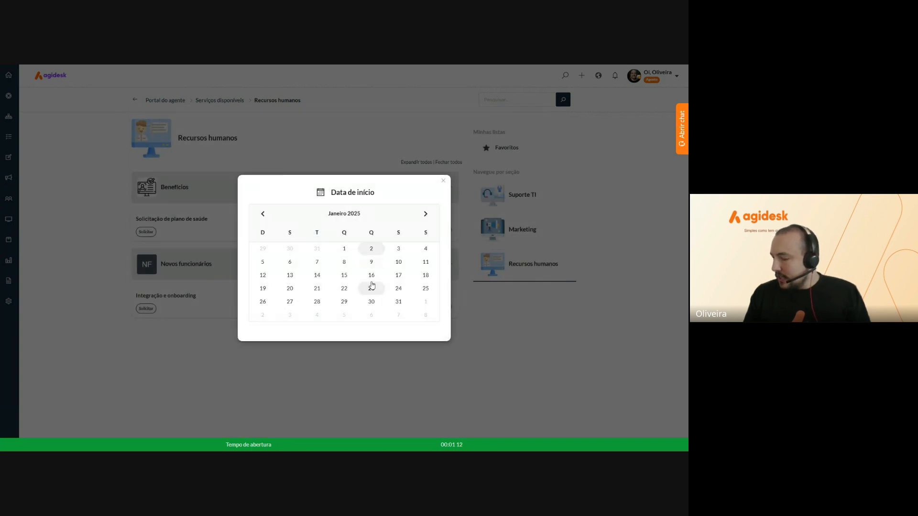
click(371, 288)
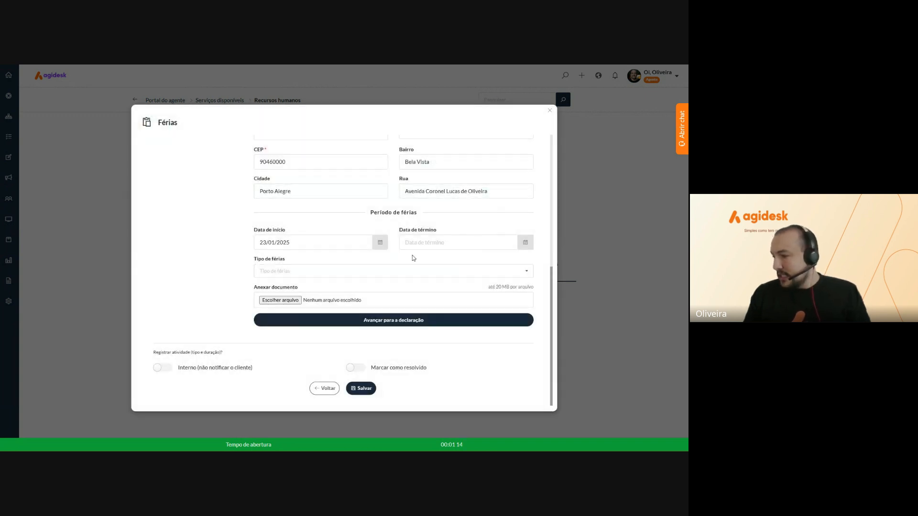
click(348, 276)
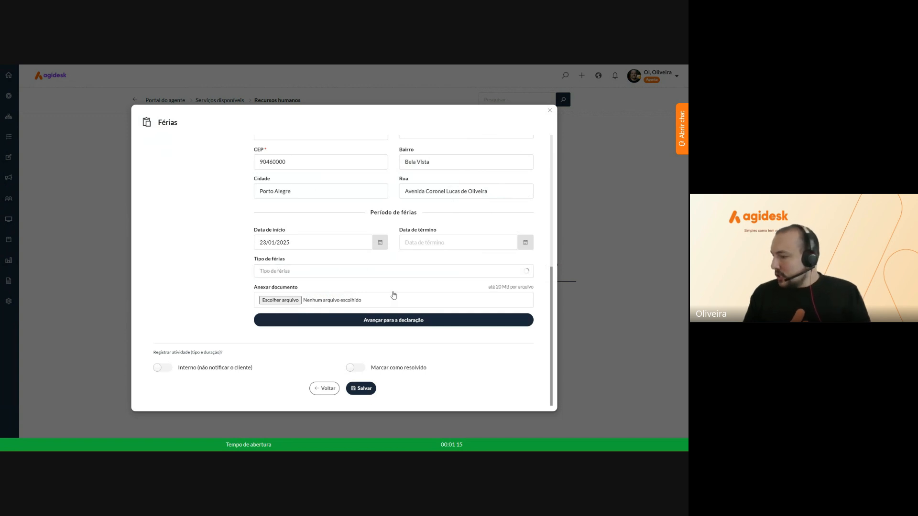
click(301, 303)
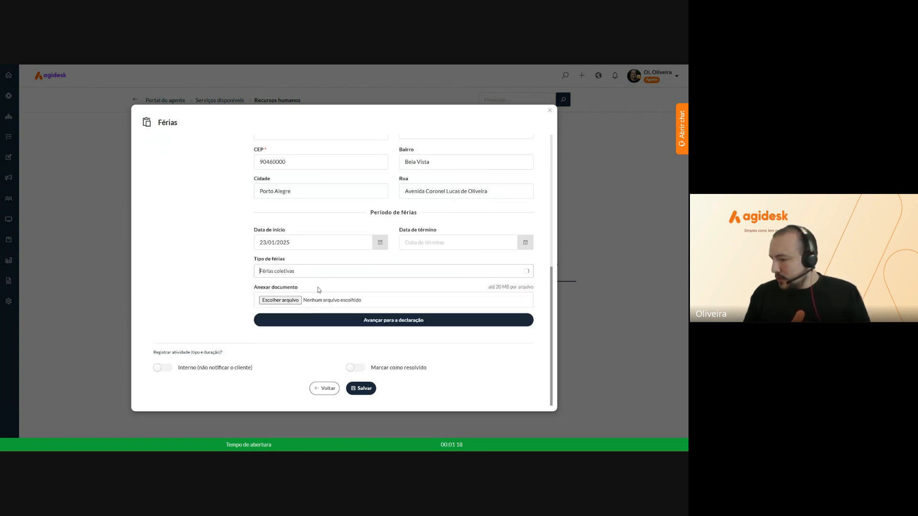
click(323, 273)
click(307, 309)
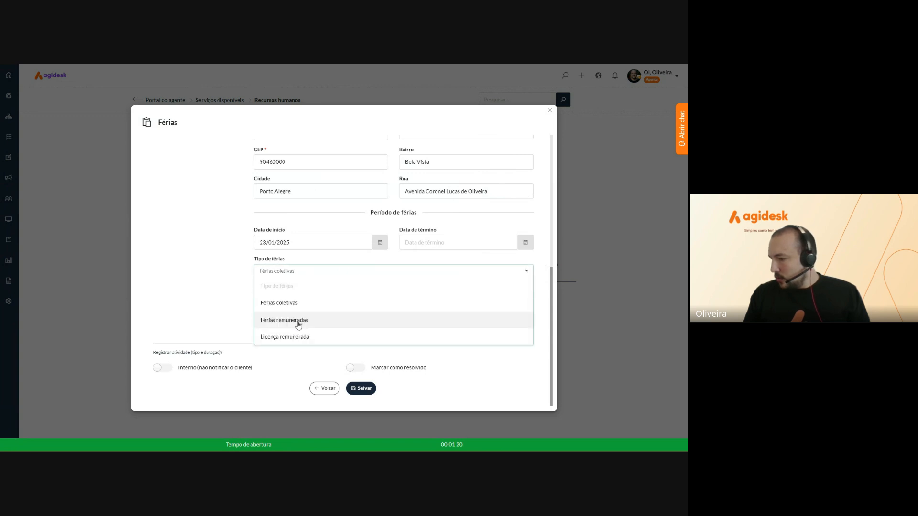
click(297, 320)
click(307, 269)
click(287, 337)
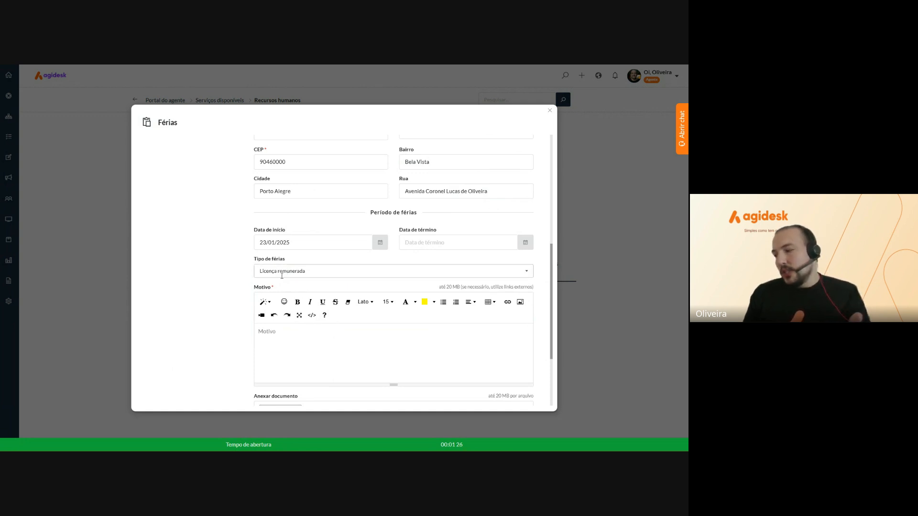
Write 'Conforme' as the Motivo and advance to the Declaração section
scroll(282, 276, down, 1)
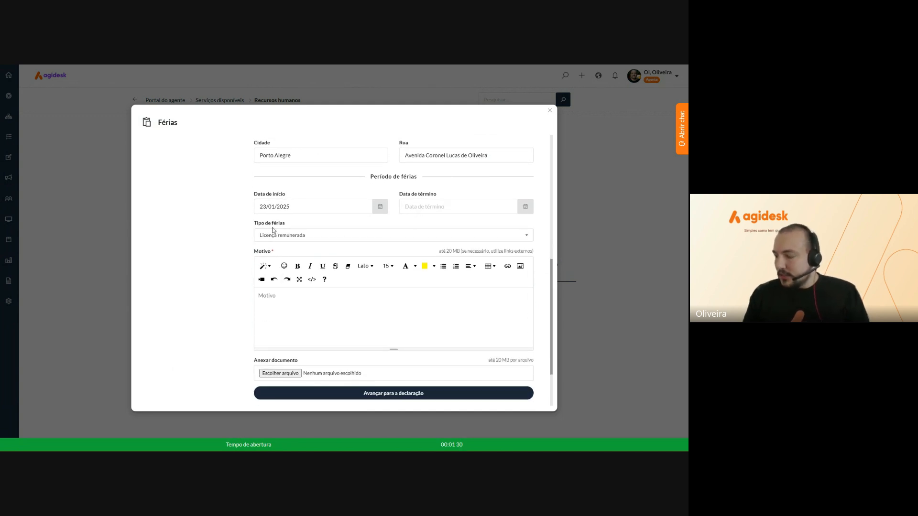
click(291, 298)
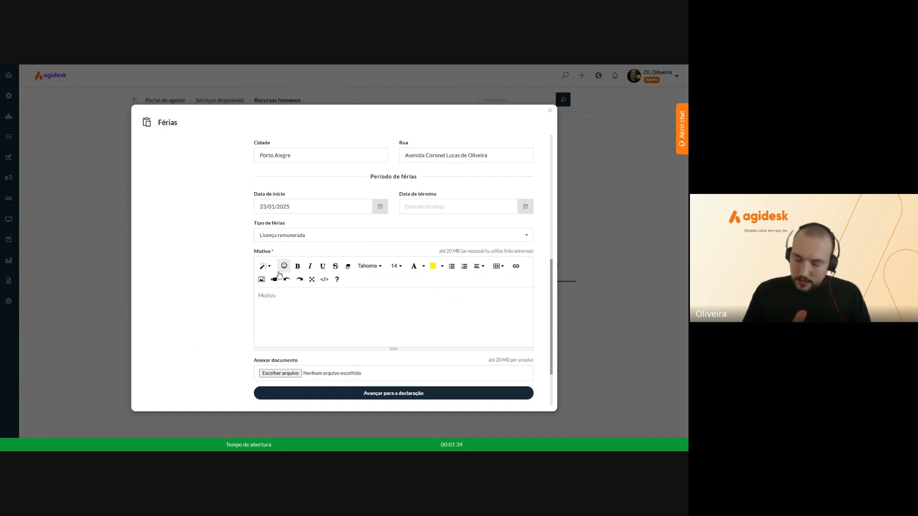
text(Conforme convenção coletiva.)
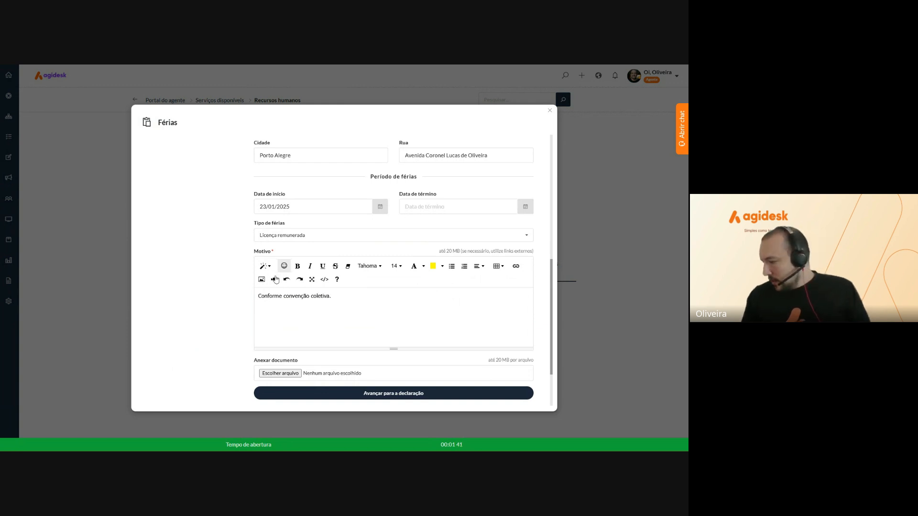
scroll(282, 311, down, 2)
scroll(277, 325, up, 4)
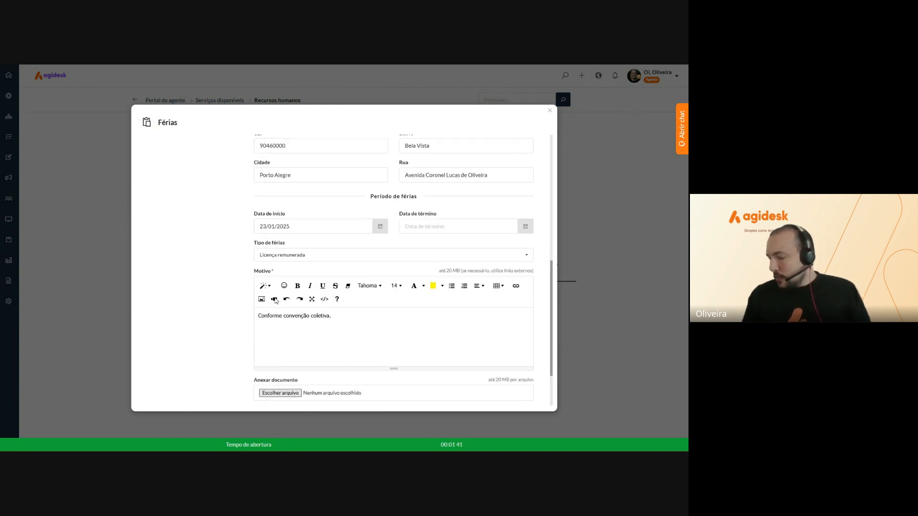
scroll(287, 306, down, 5)
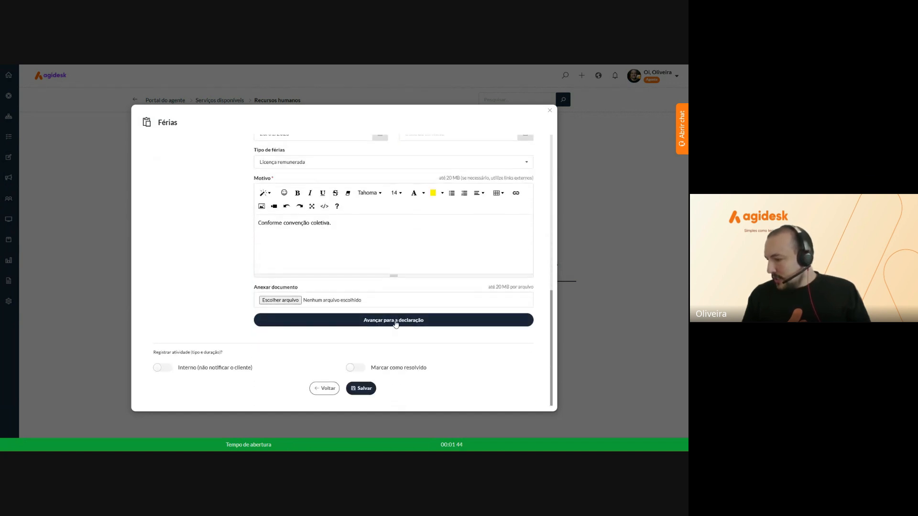
click(395, 321)
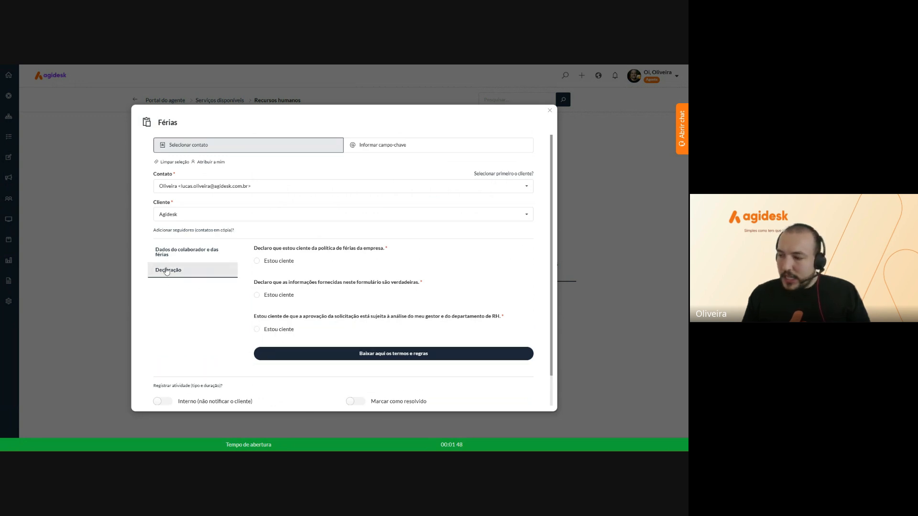
Tick all three Estou ciente statements and submit the Férias request
click(256, 261)
click(257, 295)
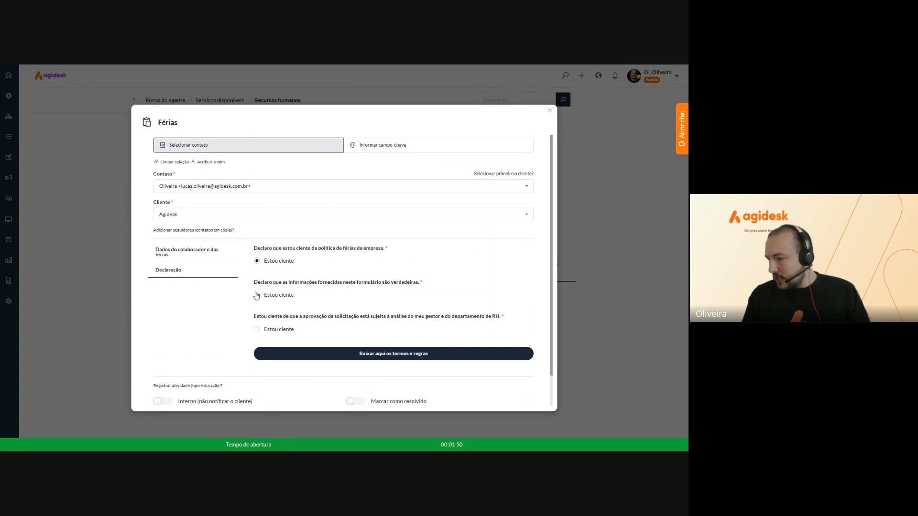
click(257, 328)
scroll(258, 330, down, 1)
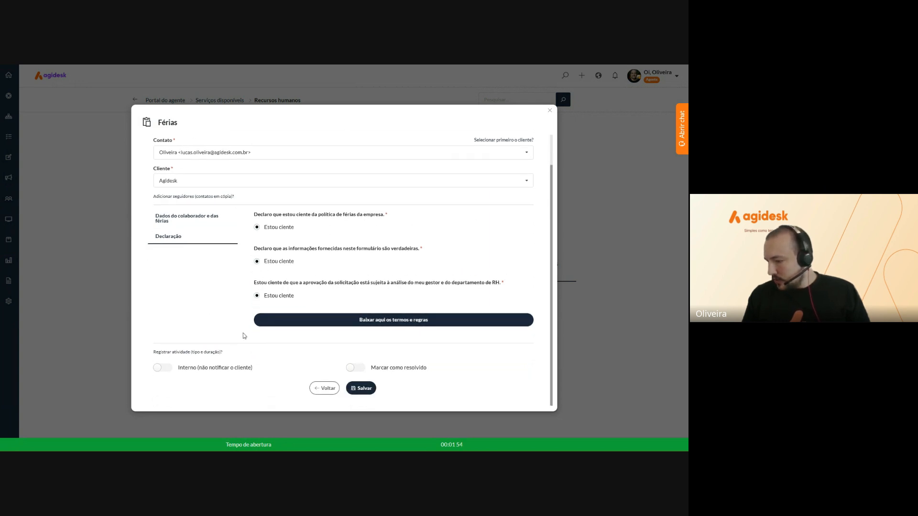
click(359, 394)
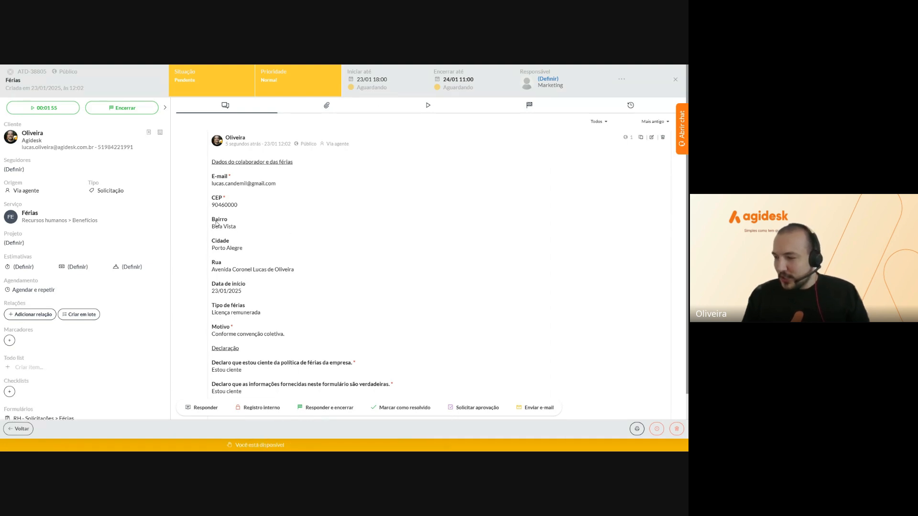
Highlight the ticket's CEP-to-Rua address lines to review them, then clear the selection
drag(213, 197, 295, 275)
click(297, 275)
click(214, 197)
click(297, 272)
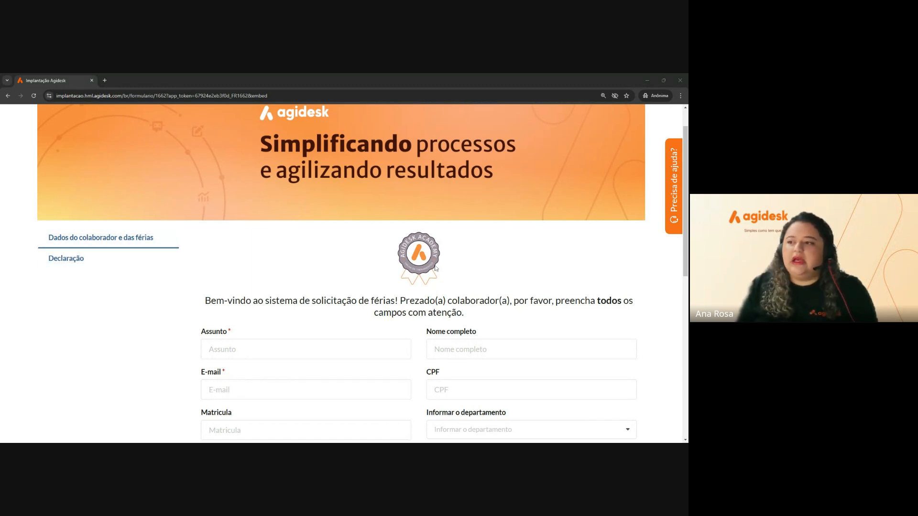
Try advancing the empty public form to the declaration and dismiss the pending-fields warning
scroll(346, 275, down, 2)
scroll(419, 273, down, 5)
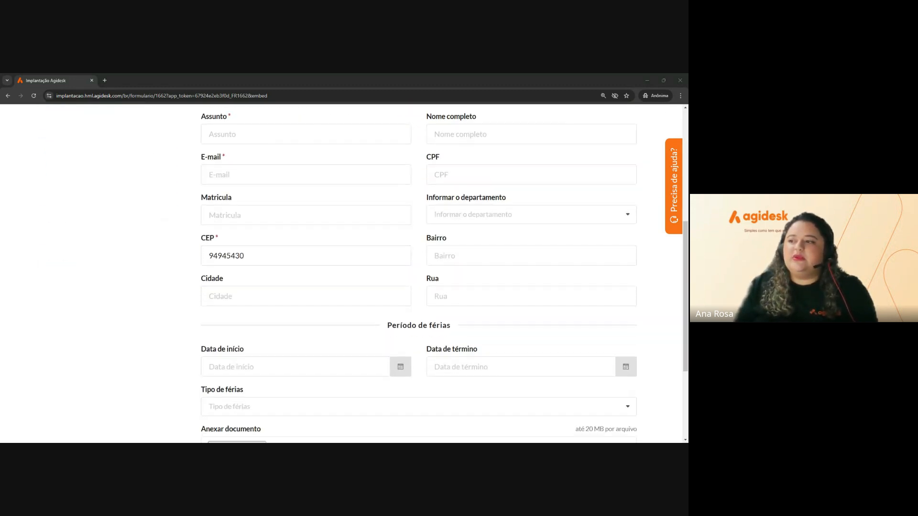
scroll(336, 312, down, 1)
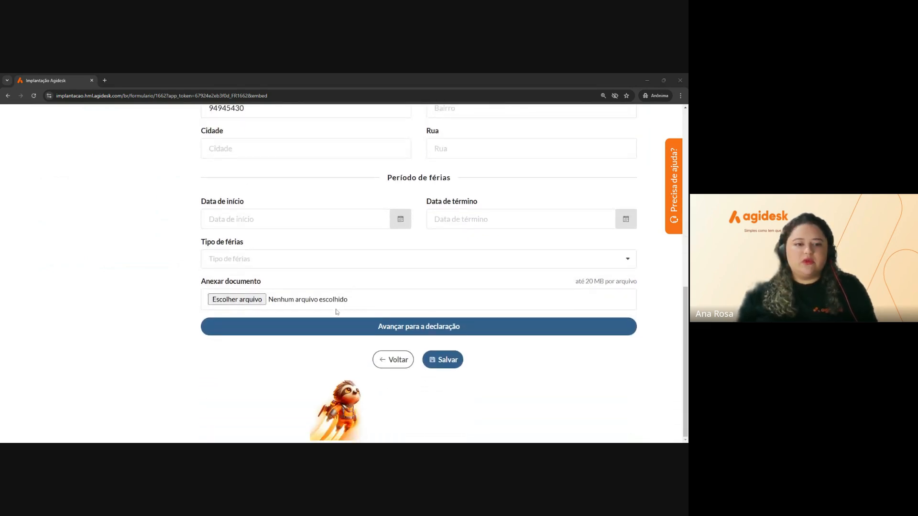
click(432, 328)
scroll(109, 263, up, 2)
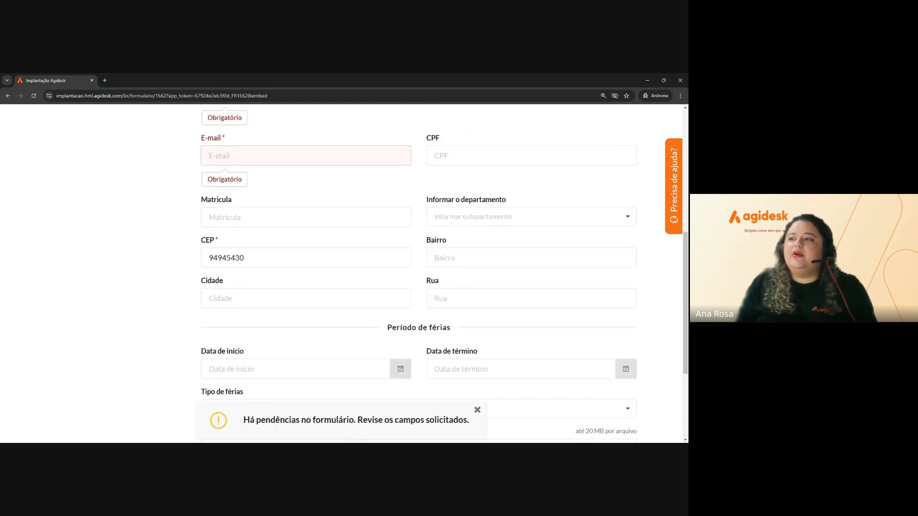
scroll(147, 303, up, 5)
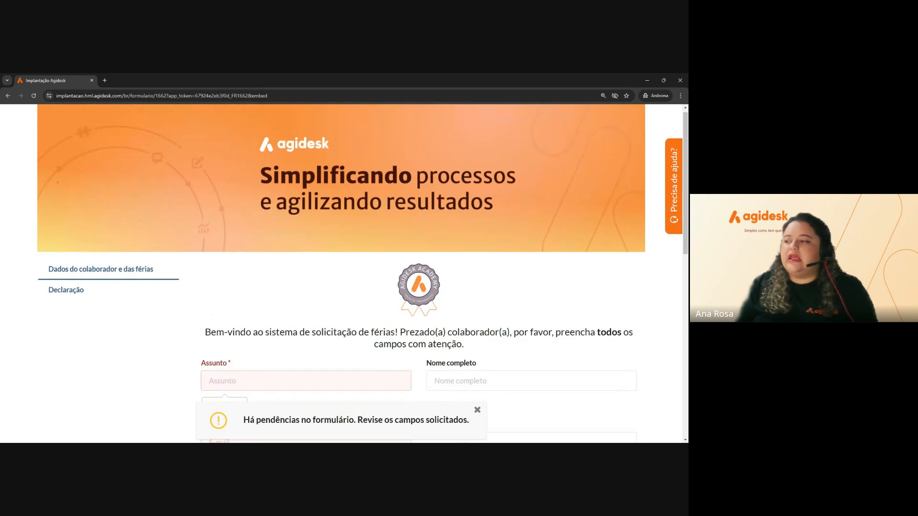
click(476, 409)
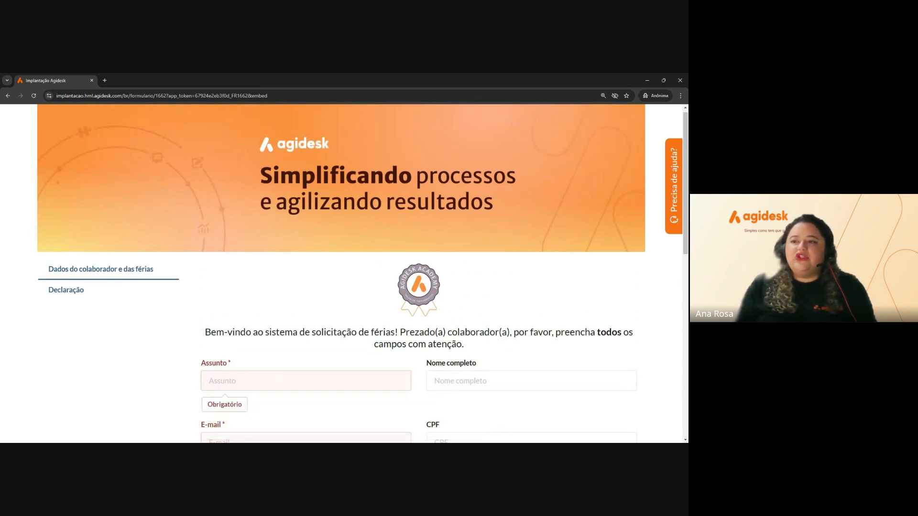
scroll(396, 387, down, 7)
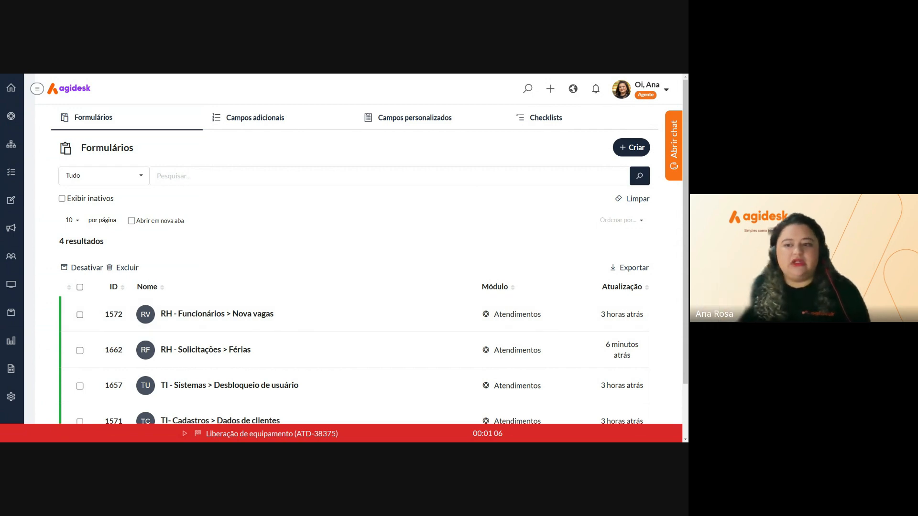
Go to Settings > Informações > Checklists
click(11, 397)
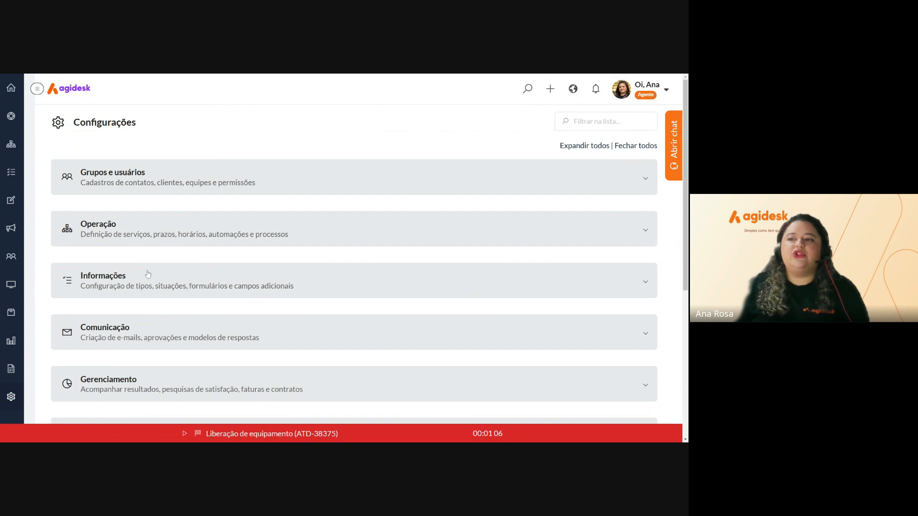
click(132, 287)
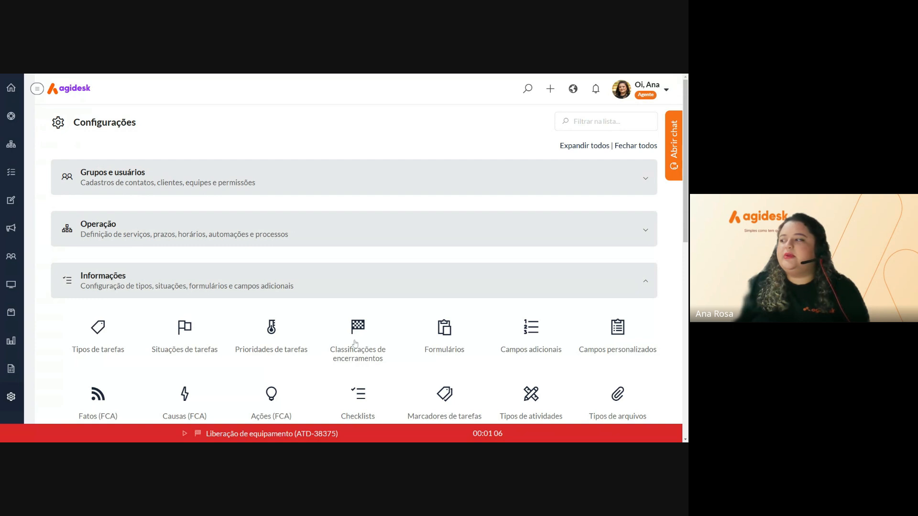
scroll(355, 344, down, 1)
scroll(355, 343, down, 1)
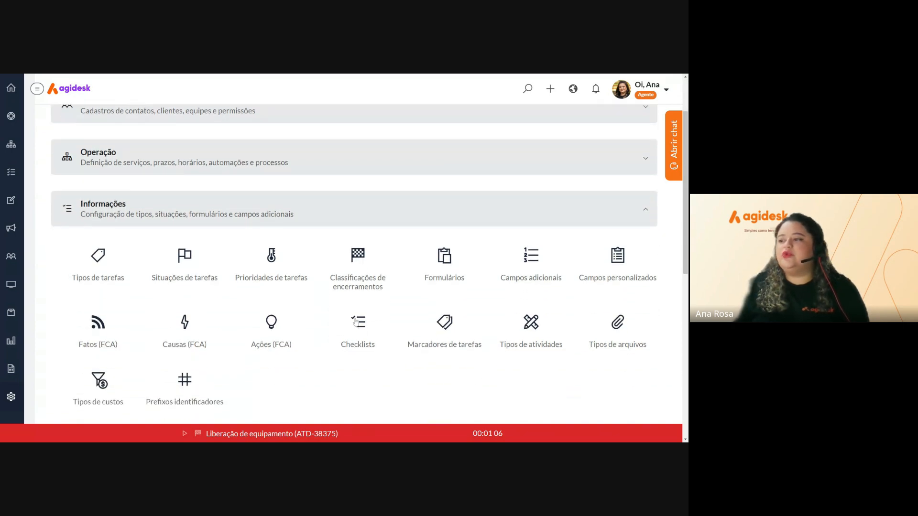
click(362, 327)
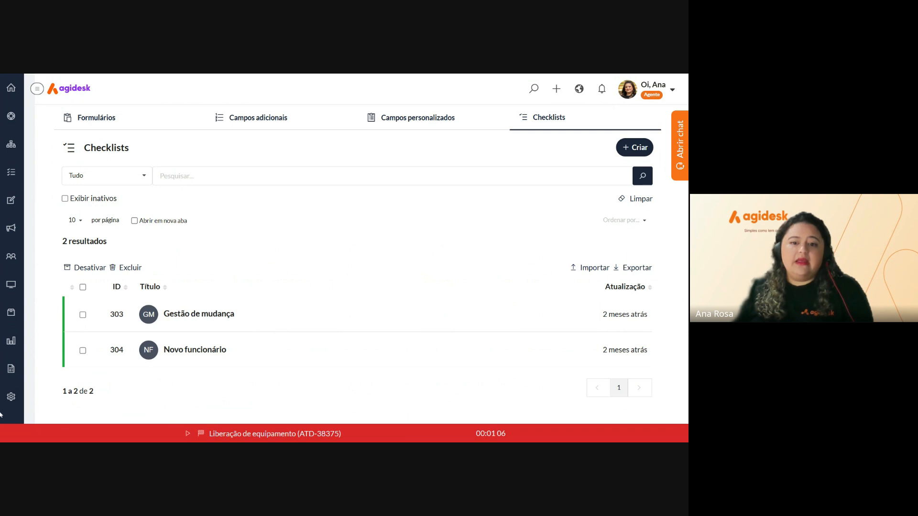
Create and save a public checklist named 'Férias'
click(627, 150)
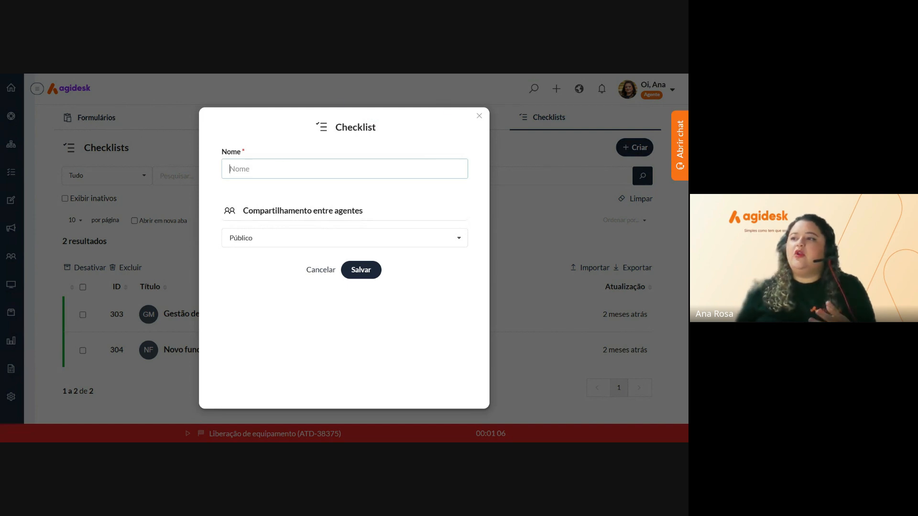
text(fech)
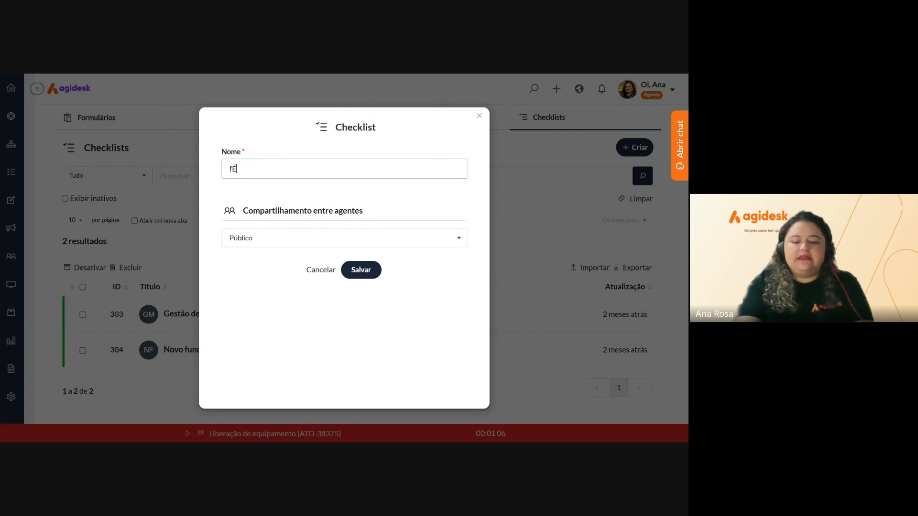
key(BackSpace)
key(BackSpace)
key(BackSpace)
key(BackSpace)
text(F)
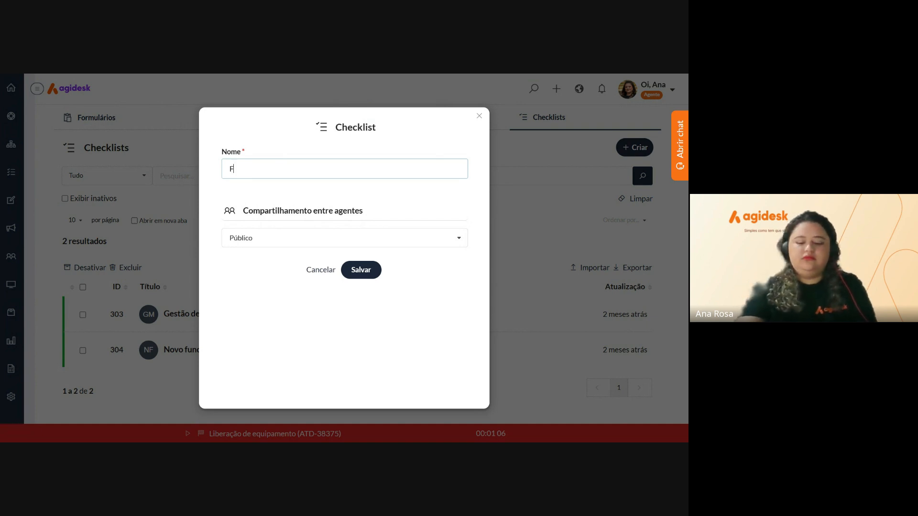
text(erias)
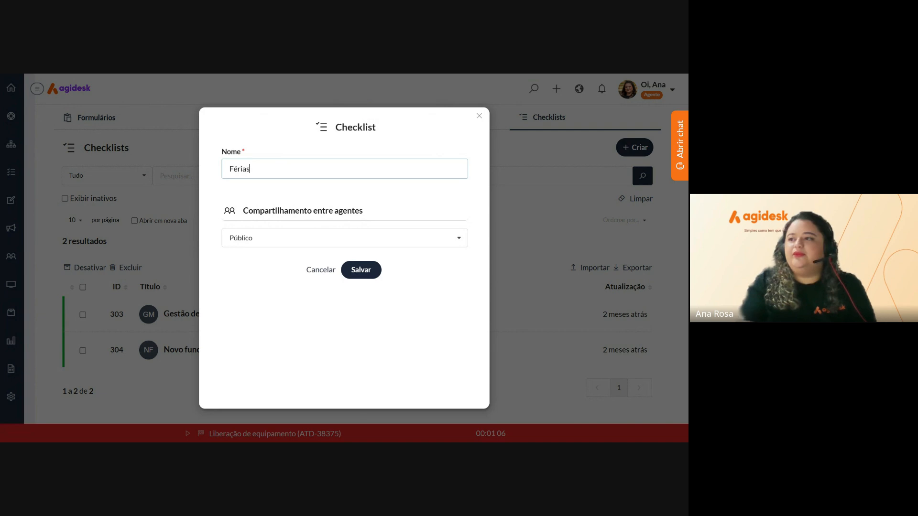
click(375, 276)
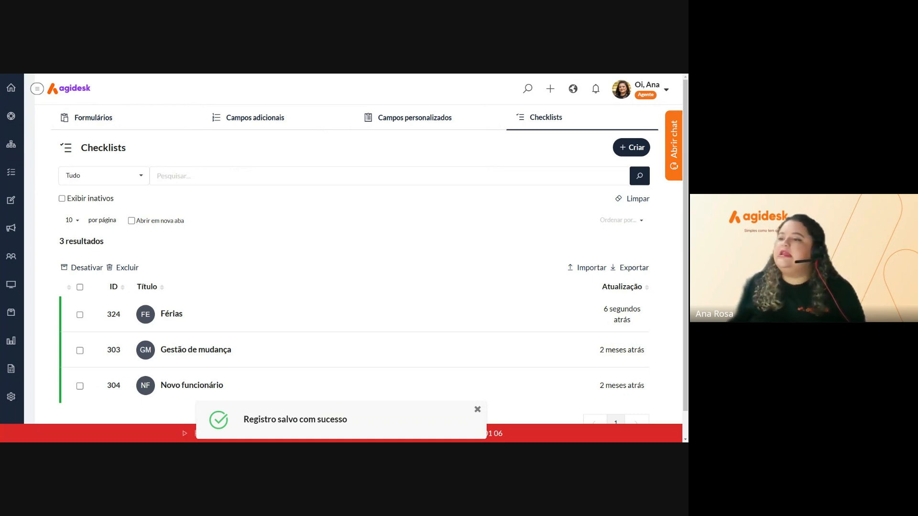
scroll(297, 245, down, 1)
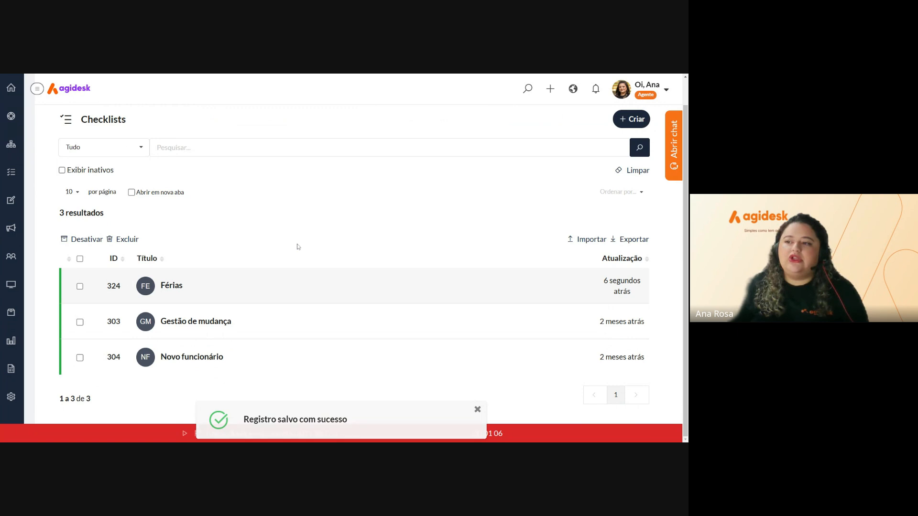
Add the item 'Verificar se o funcionário possui saldo de férias' to the Férias checklist
click(225, 292)
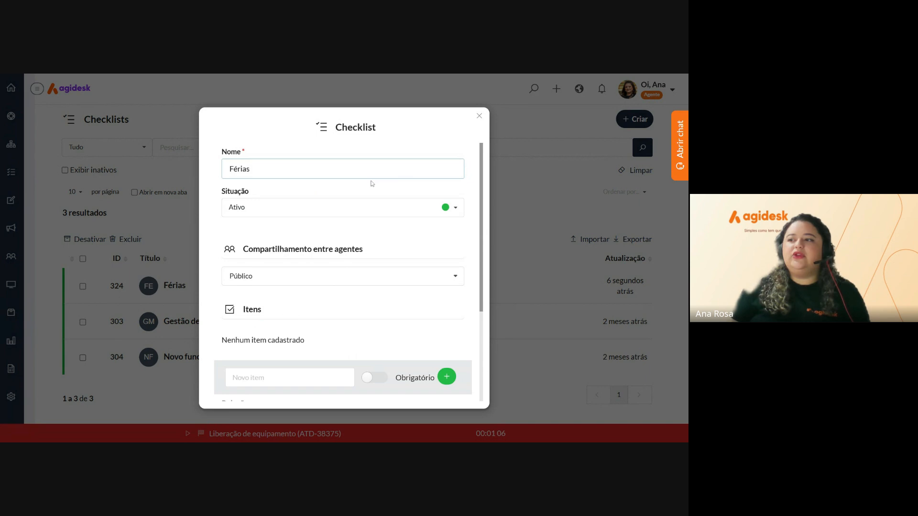
scroll(372, 184, down, 2)
click(287, 306)
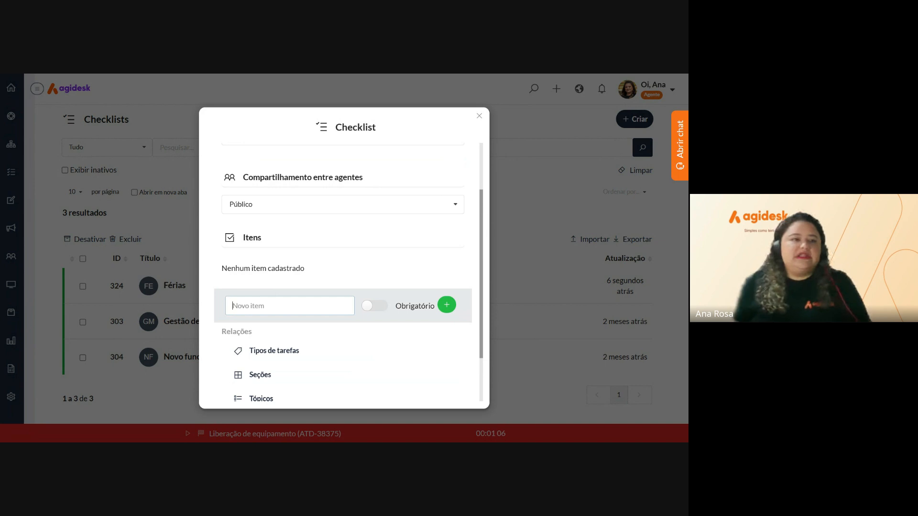
text(Ver)
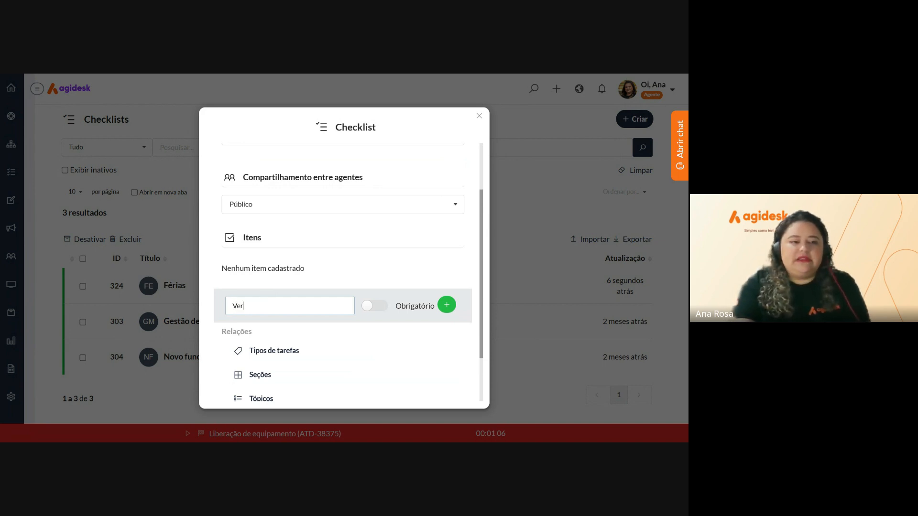
text(s)
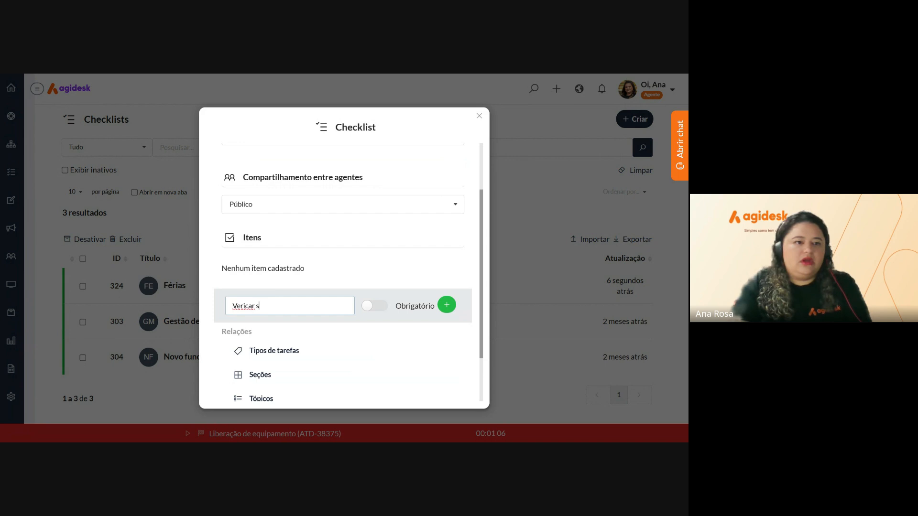
text(e o func)
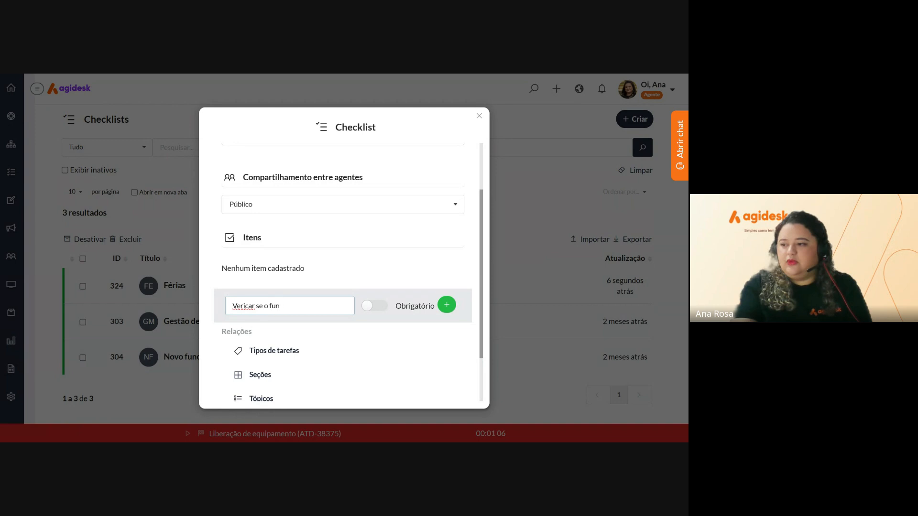
key(BackSpace)
key(BackSpace)
key(BackSpace)
key(BackSpace)
key(BackSpace)
key(BackSpace)
key(BackSpace)
key(BackSpace)
key(BackSpace)
key(BackSpace)
key(BackSpace)
key(BackSpace)
key(BackSpace)
text(if)
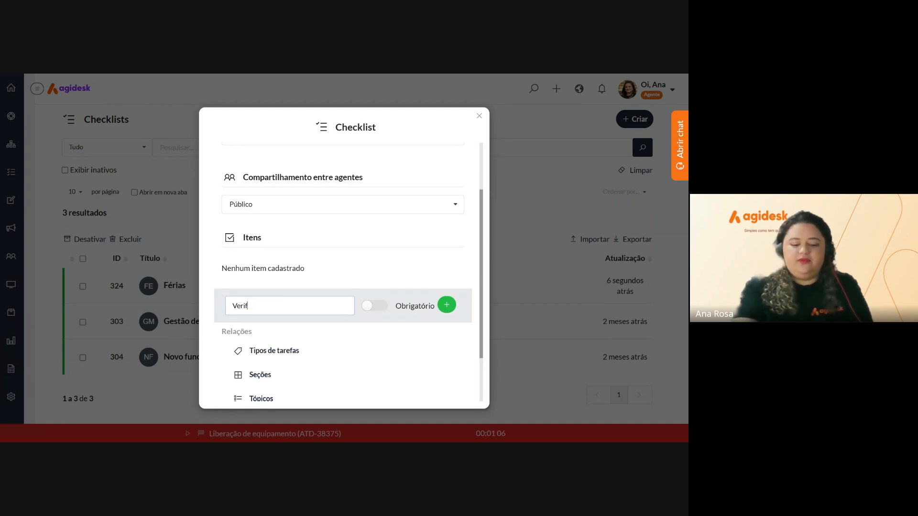
text(icar se)
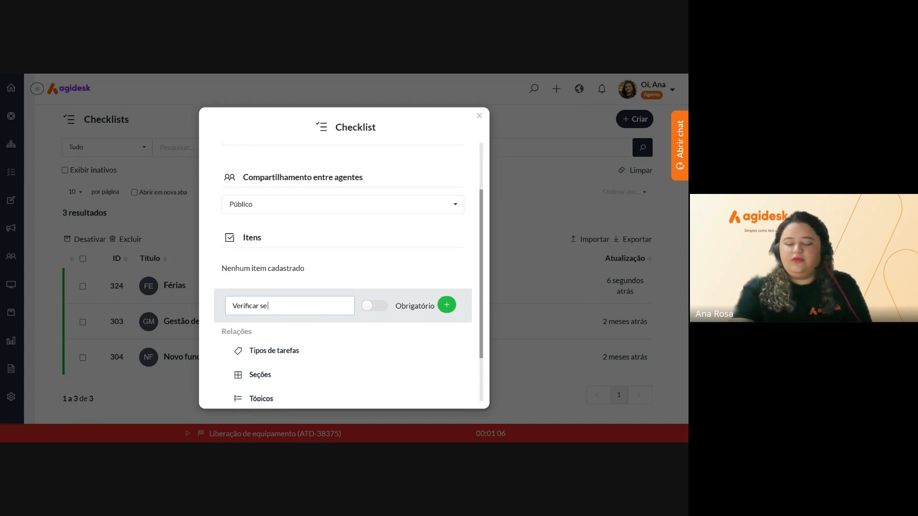
text( o func)
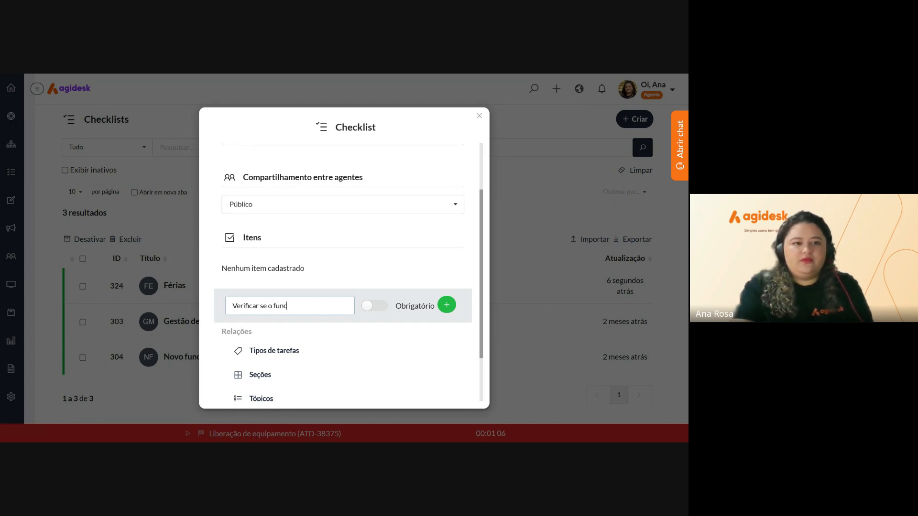
text(ion)
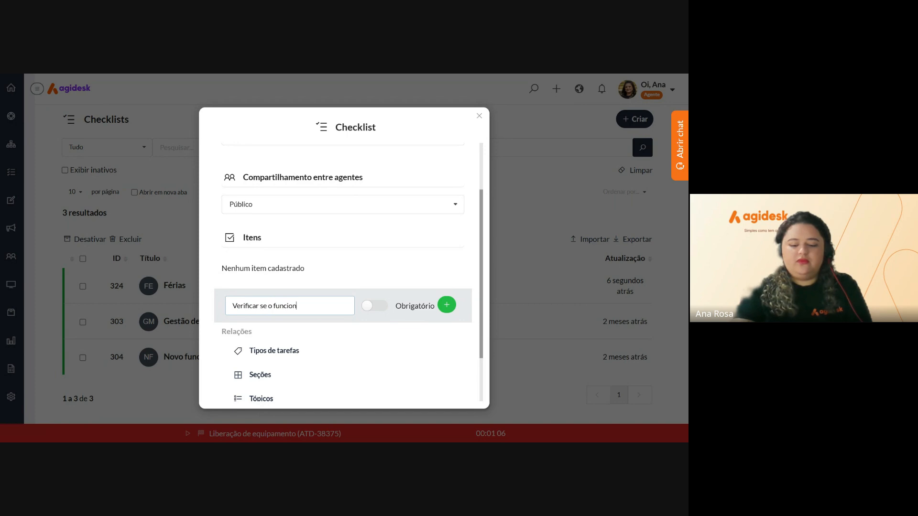
text(ário p)
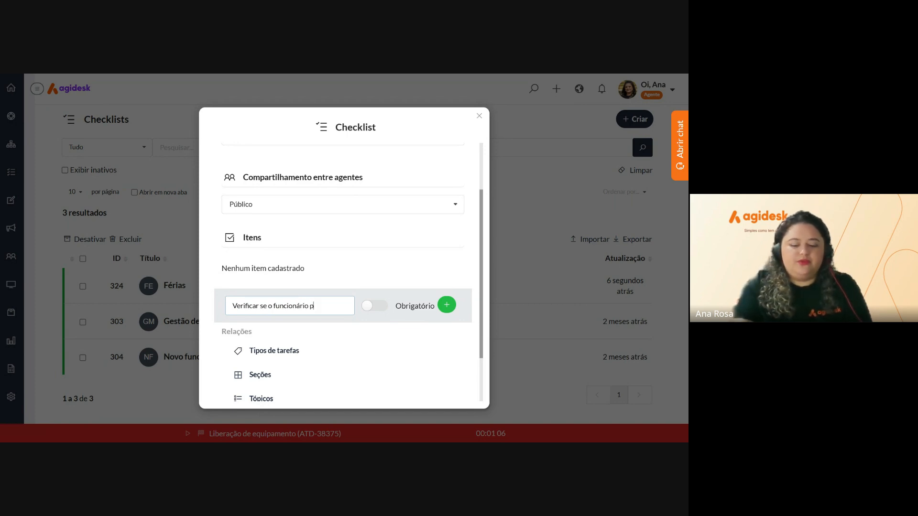
text(ossui)
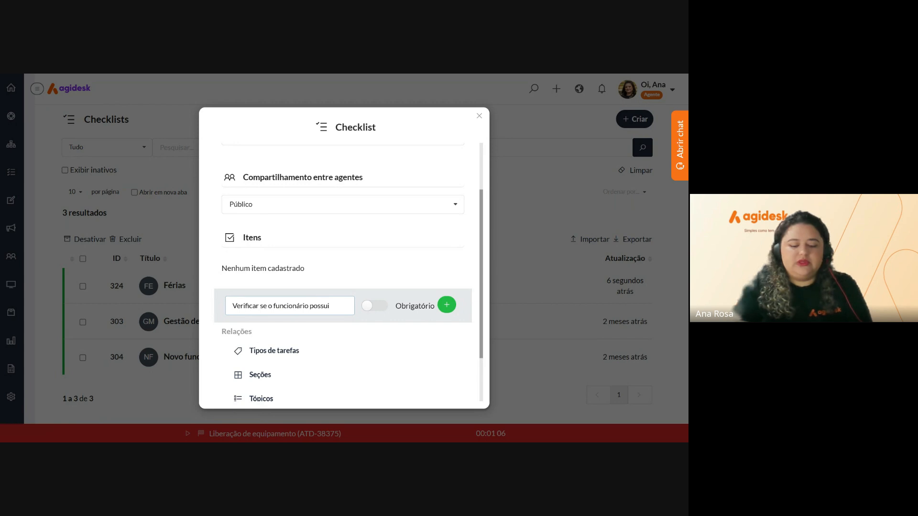
text( sol)
key(BackSpace)
key(BackSpace)
text(a)
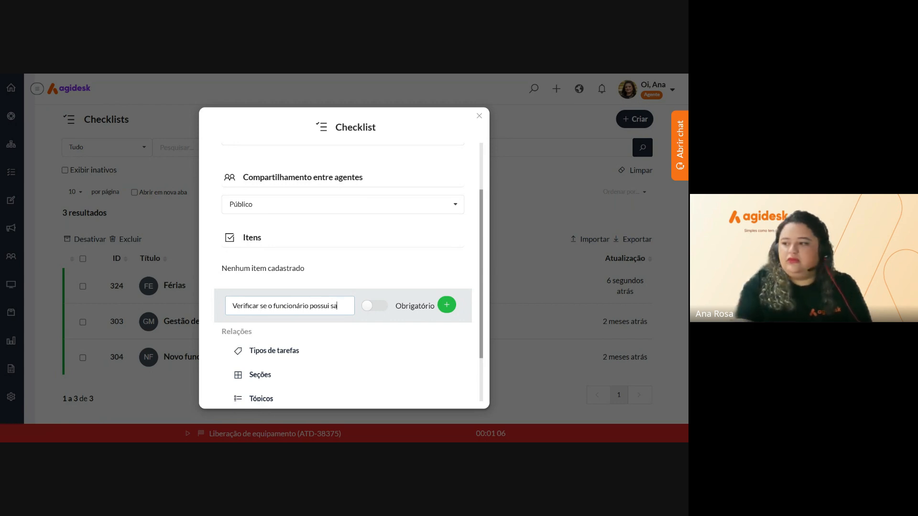
text(lde d)
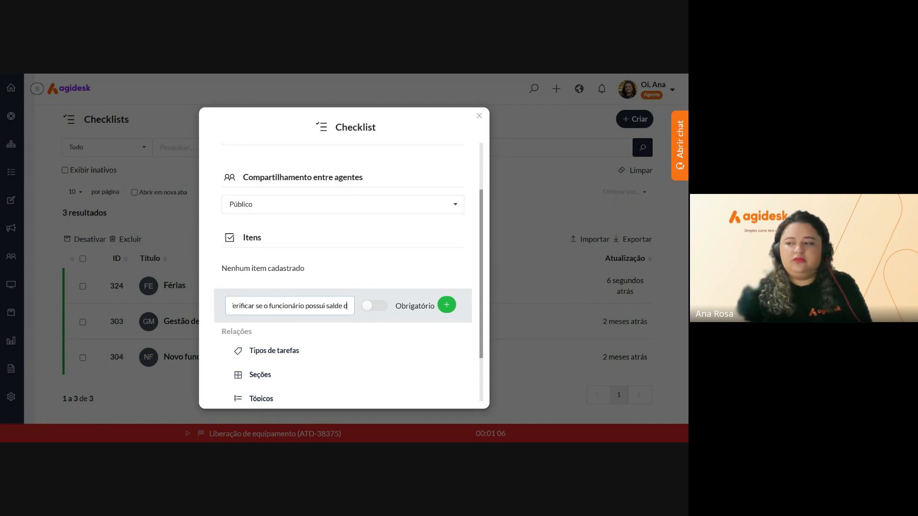
text(e férias)
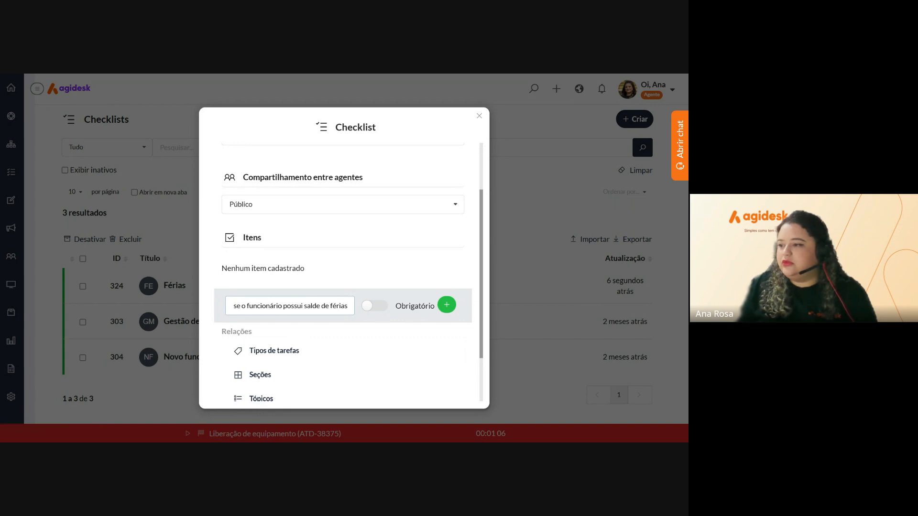
key(BackSpace)
text(o)
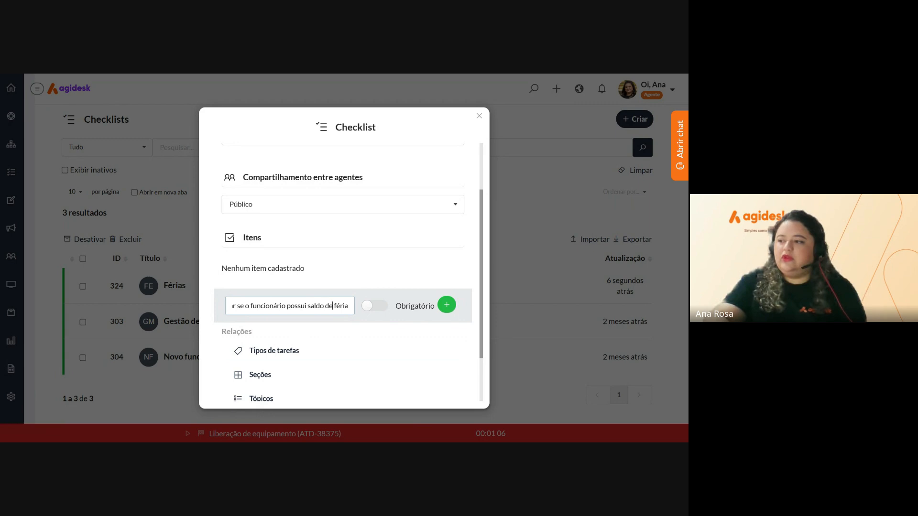
text( de férias)
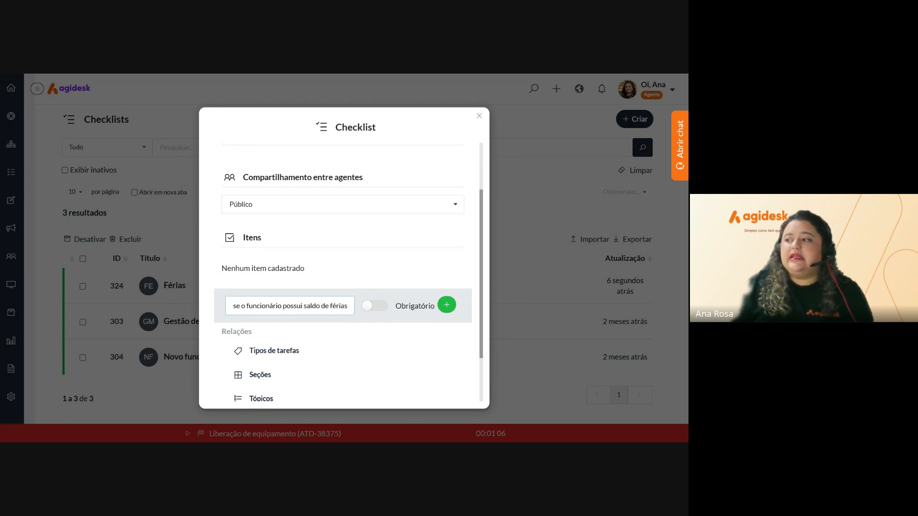
click(446, 306)
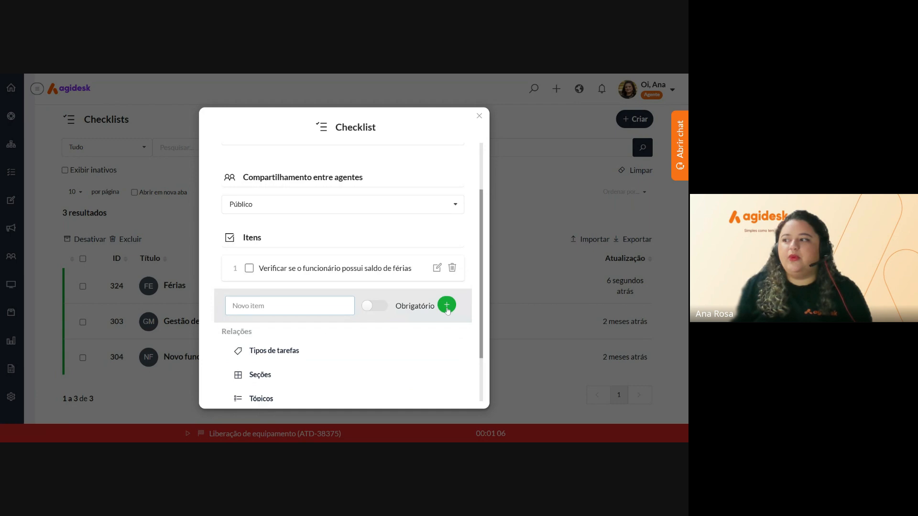
Mark the vacation-balance item as Obrigatório and save it
click(438, 269)
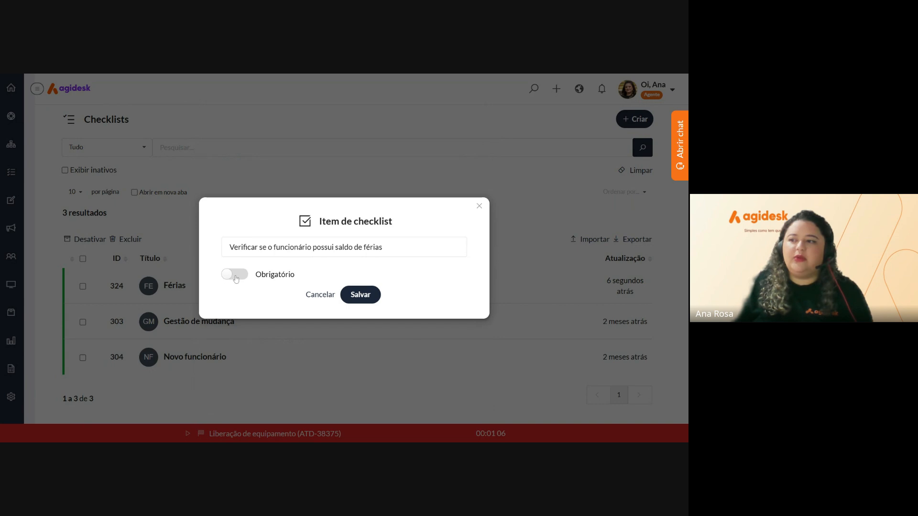
click(235, 274)
click(347, 295)
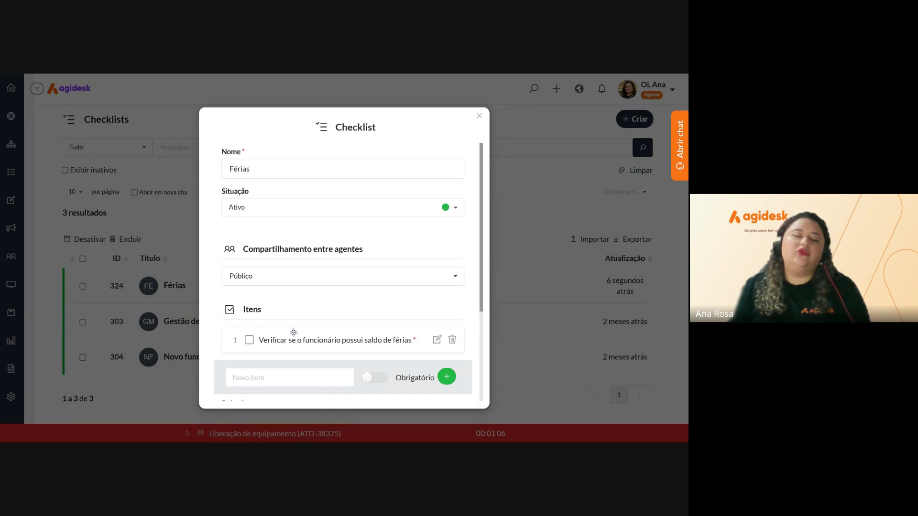
scroll(293, 330, down, 3)
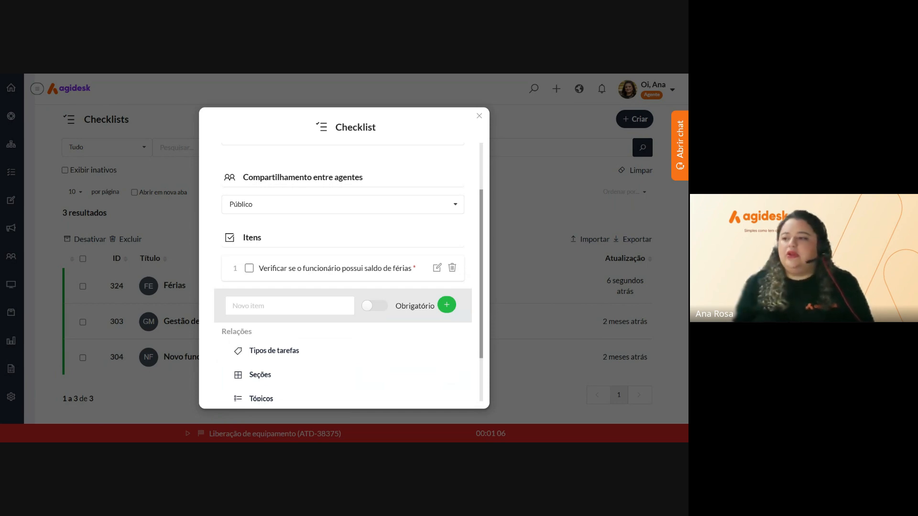
Add the legal-impediment check and the vacation payment as required checklist items 2 and 3
click(289, 306)
key(ctrl+v)
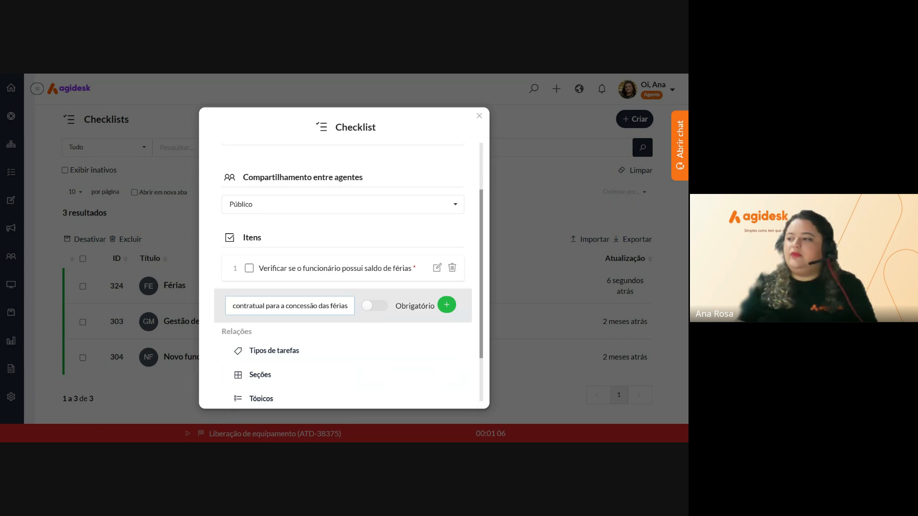
click(374, 306)
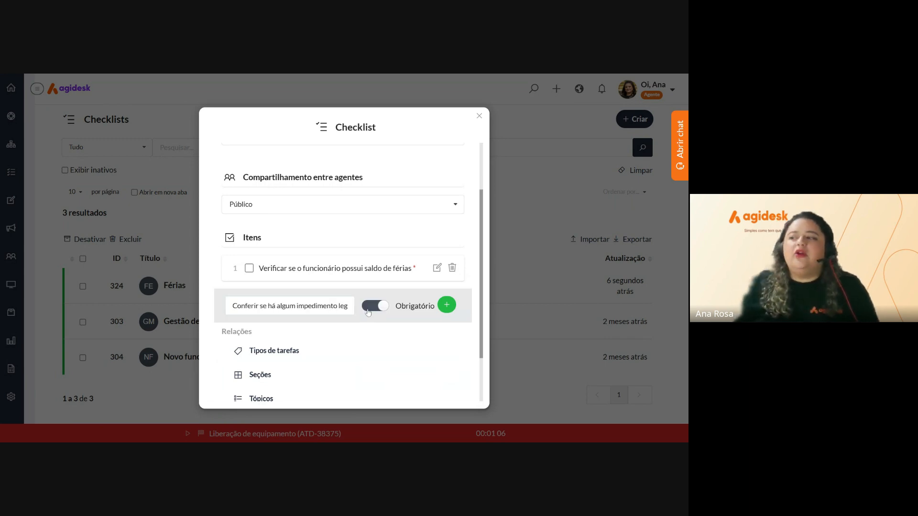
click(441, 306)
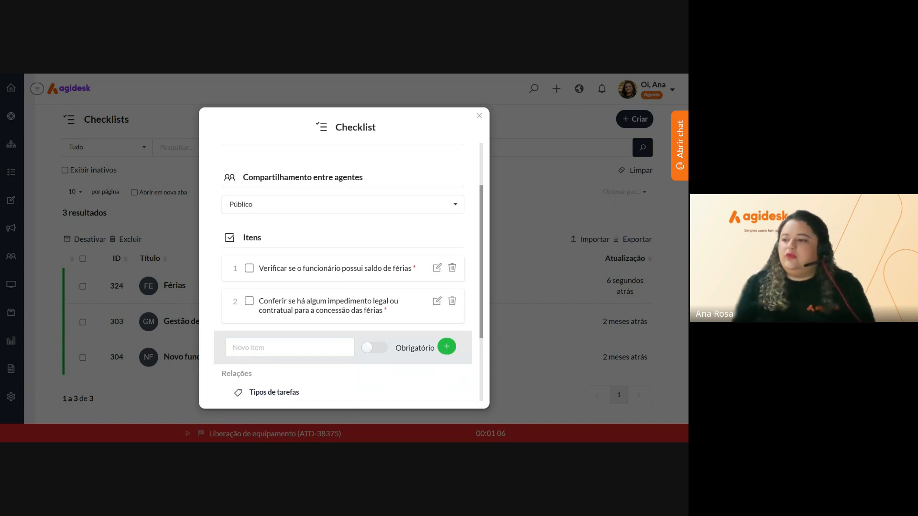
click(290, 348)
text(Realizar o pagamento das férias)
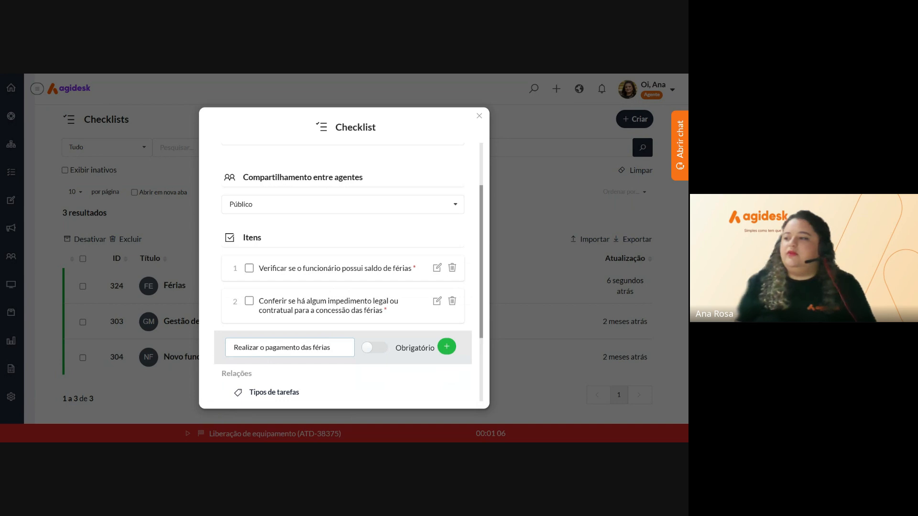
click(380, 351)
click(447, 347)
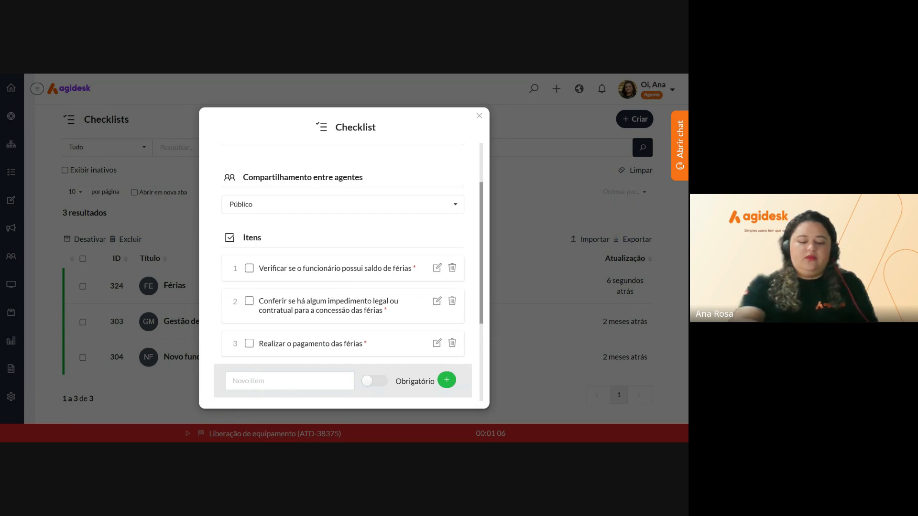
Add updating the employee's system record as checklist item 4
click(290, 381)
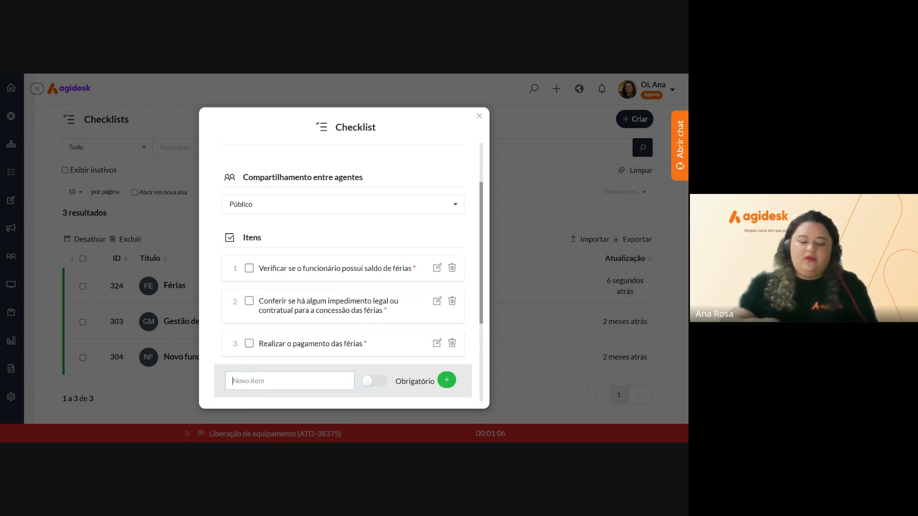
key(ctrl+v)
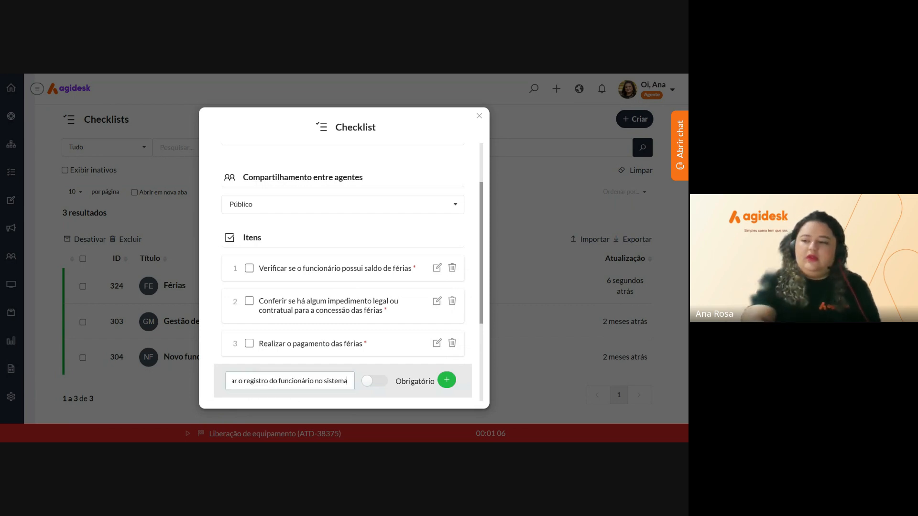
click(447, 380)
scroll(430, 323, down, 3)
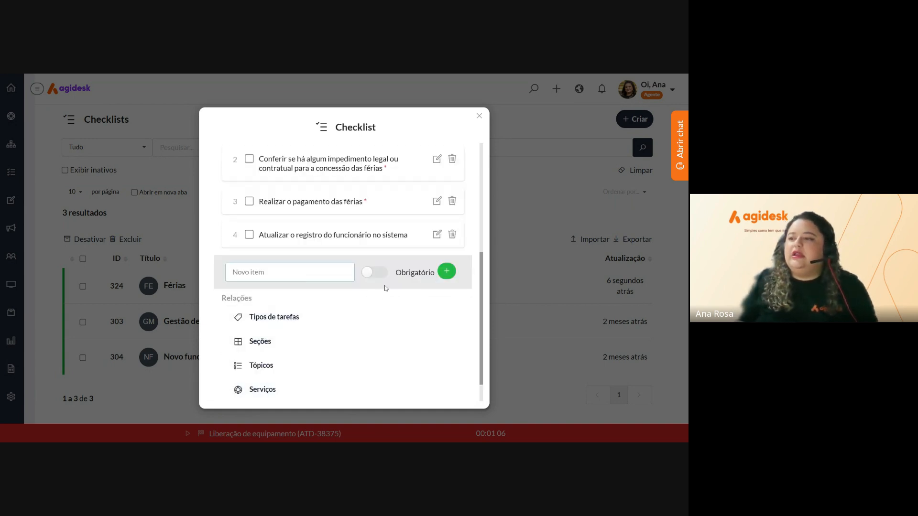
scroll(383, 341, up, 2)
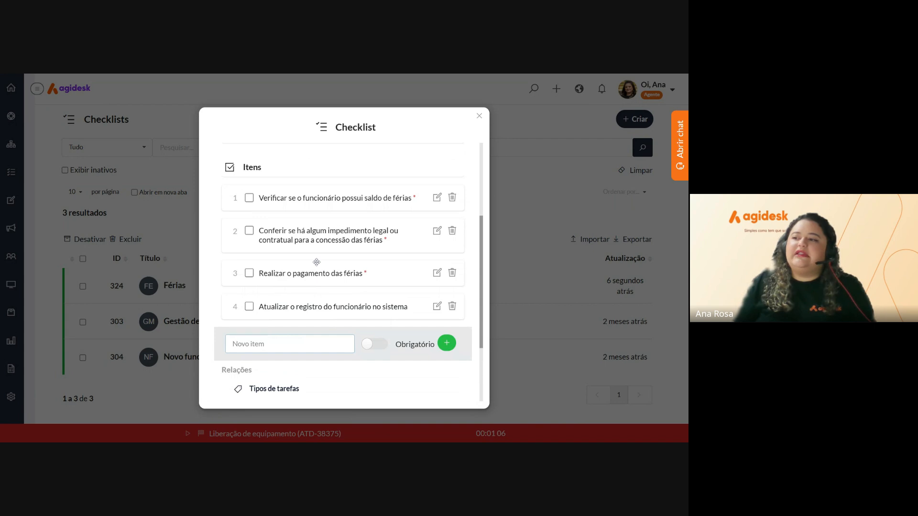
Drag 'Realizar o pagamento das férias' to the top and the vacation-balance check to the bottom
drag(288, 266, 291, 190)
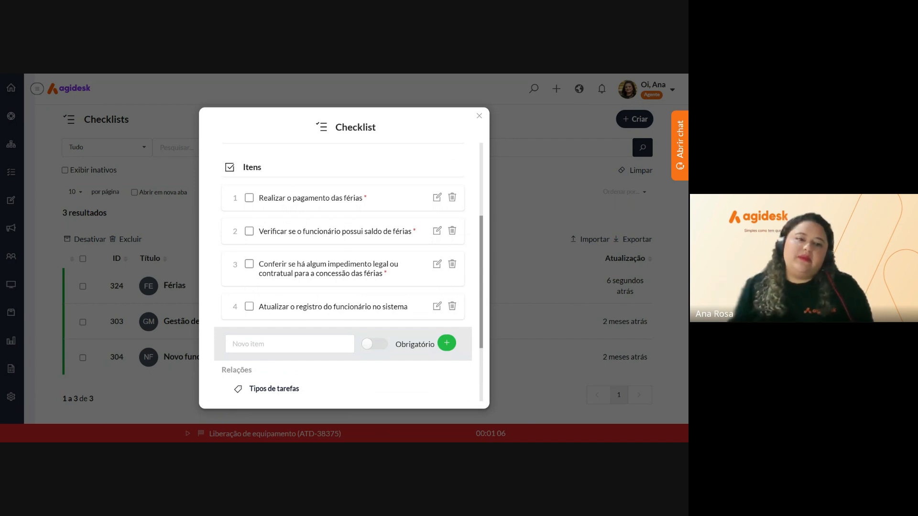
drag(293, 227, 282, 306)
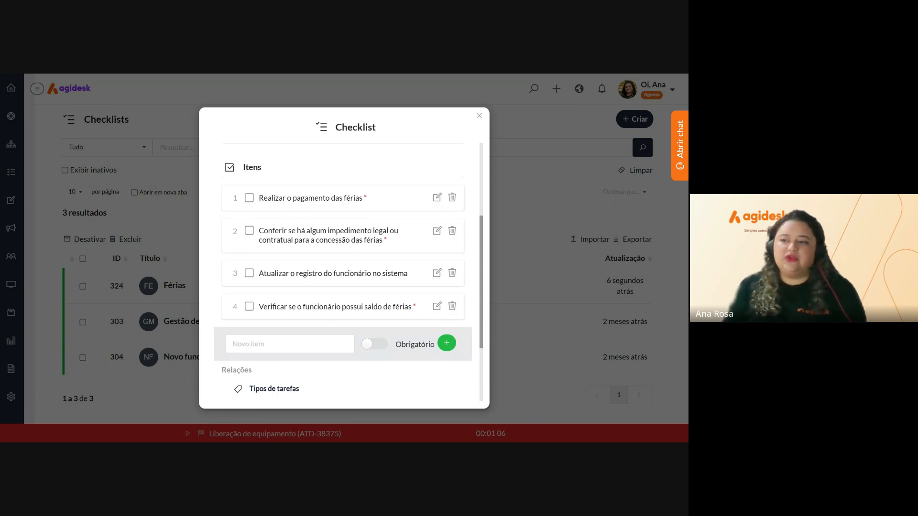
scroll(274, 246, down, 3)
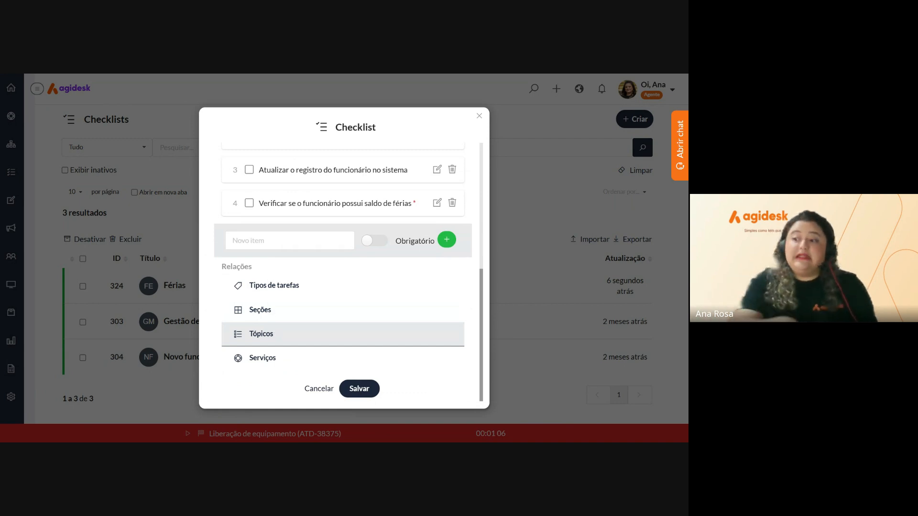
Relate the Férias service to the checklist by searching 'férias'
click(262, 358)
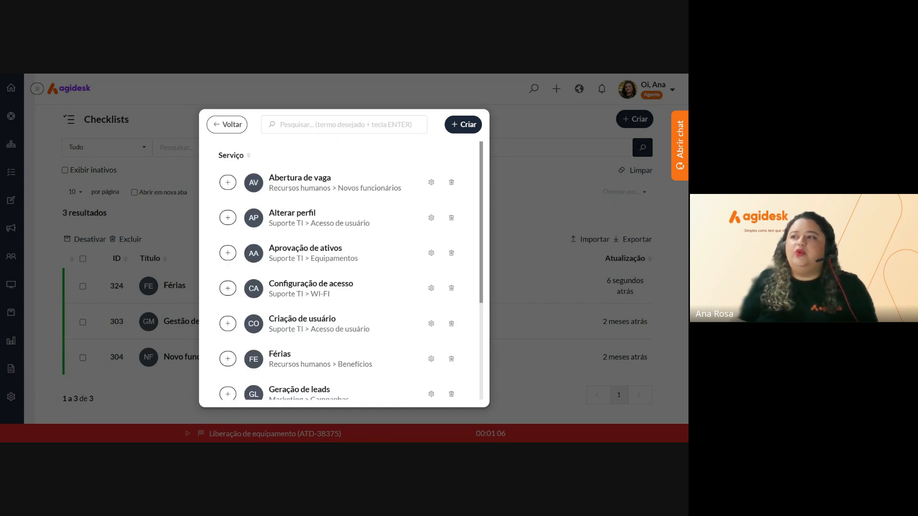
click(301, 133)
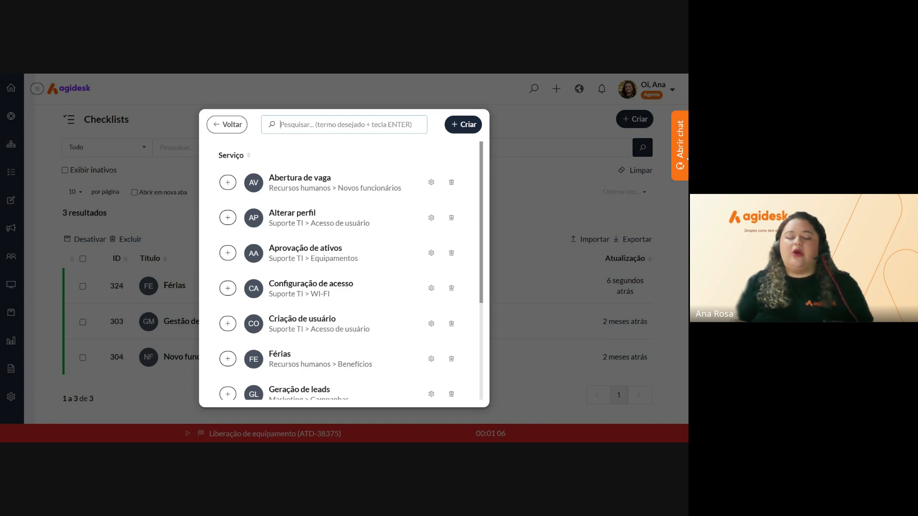
text(férias)
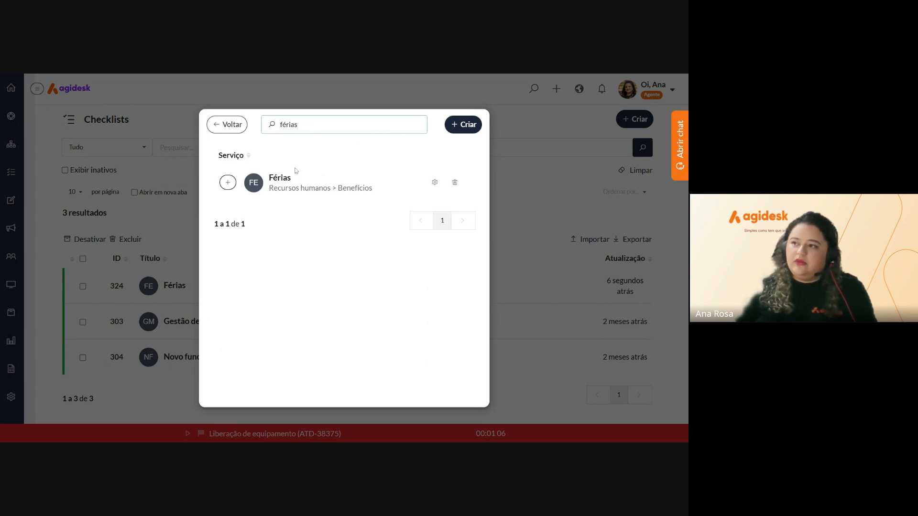
click(228, 184)
click(228, 184)
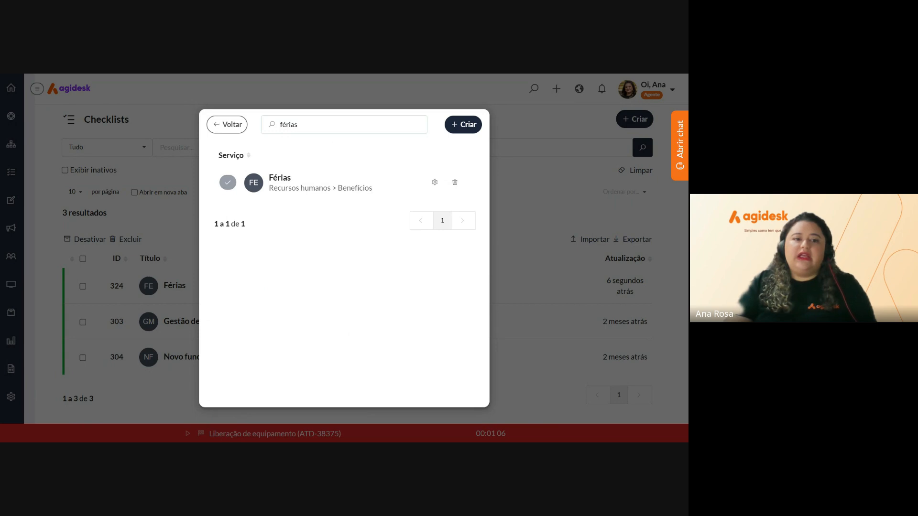
Close the checklist editor and return to the Checklists list
click(226, 126)
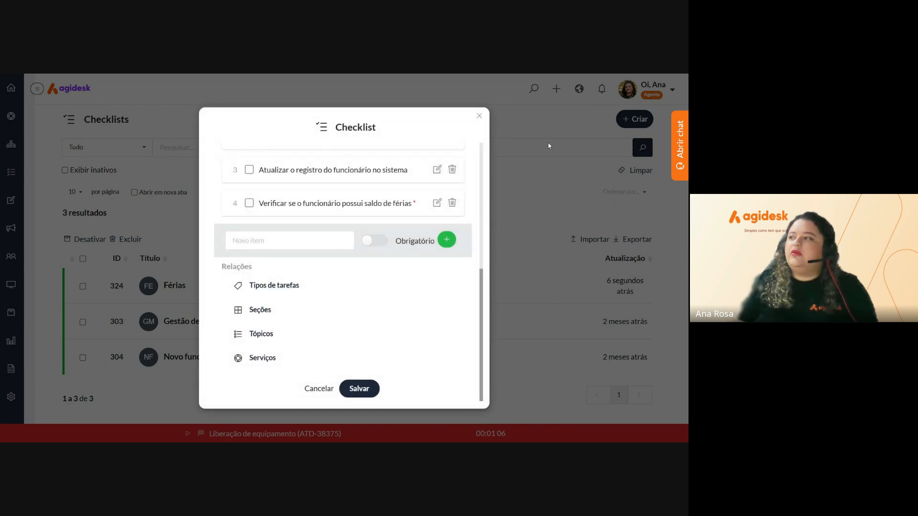
click(479, 115)
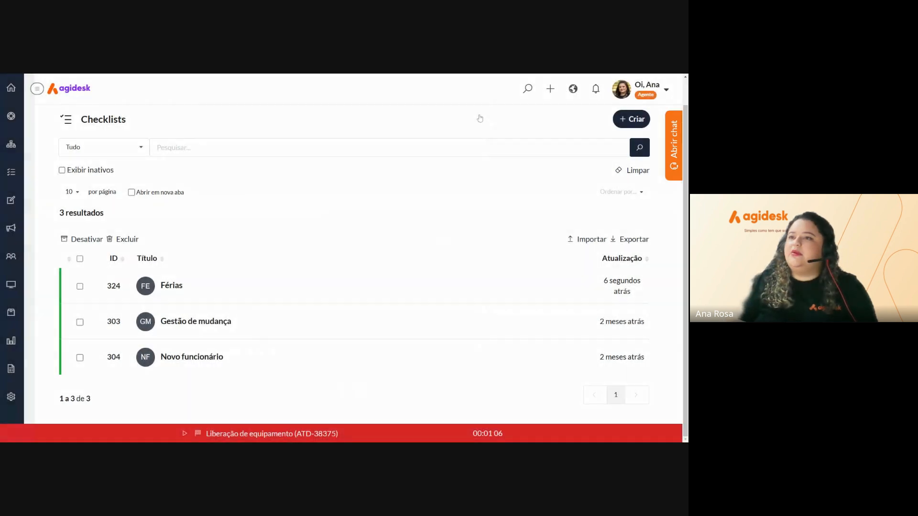
click(11, 116)
Open Férias ticket ATD-38805 from Novos atendimentos and scroll to its submitted form
click(36, 90)
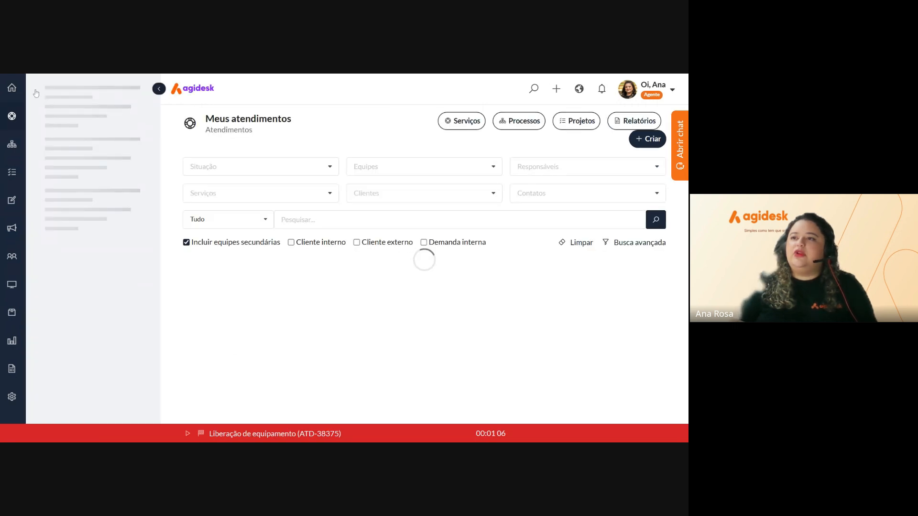
click(92, 115)
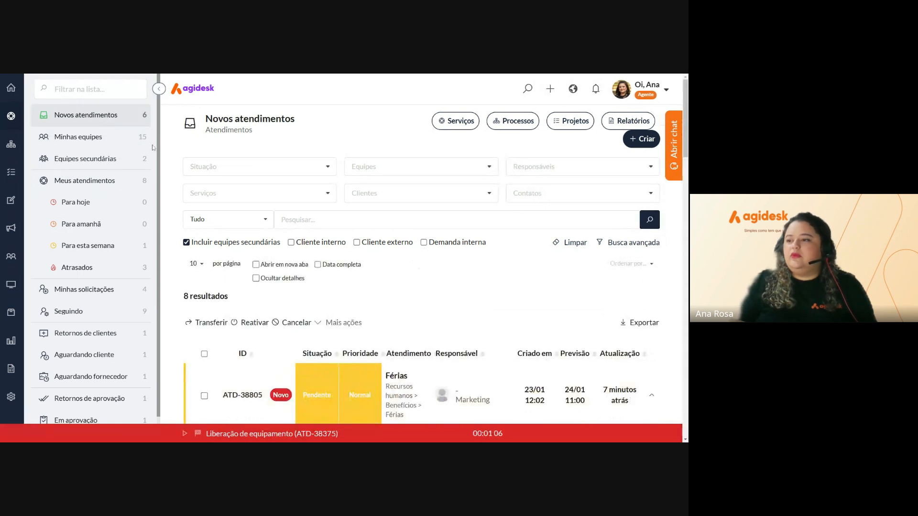
scroll(246, 307, down, 2)
click(240, 288)
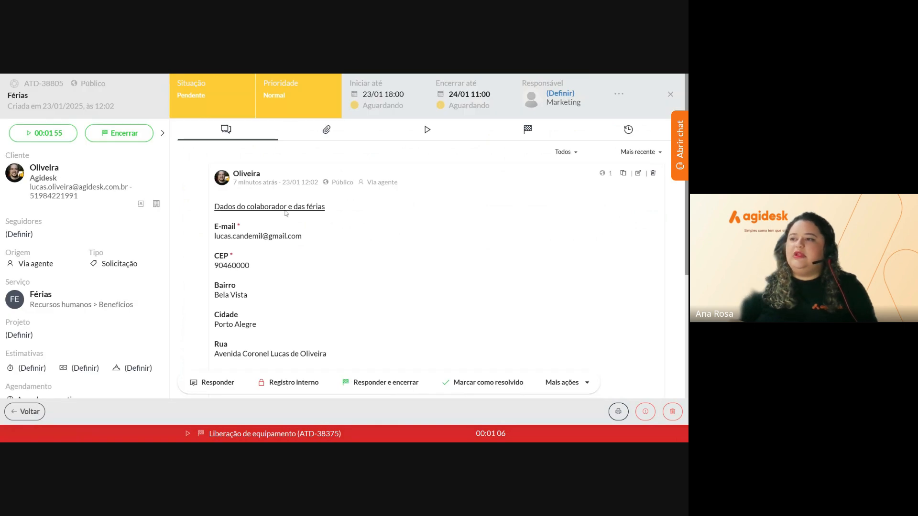
scroll(333, 236, down, 4)
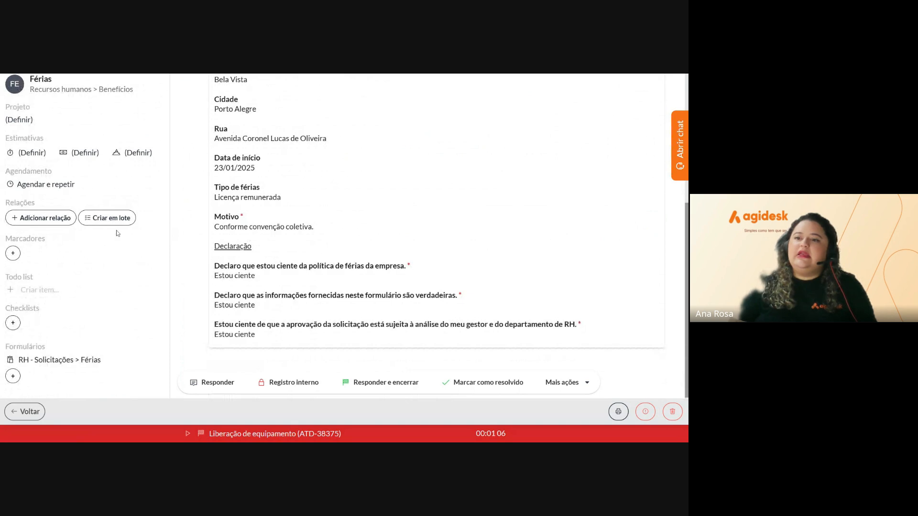
Attach the Férias checklist to the vacation ticket
click(12, 324)
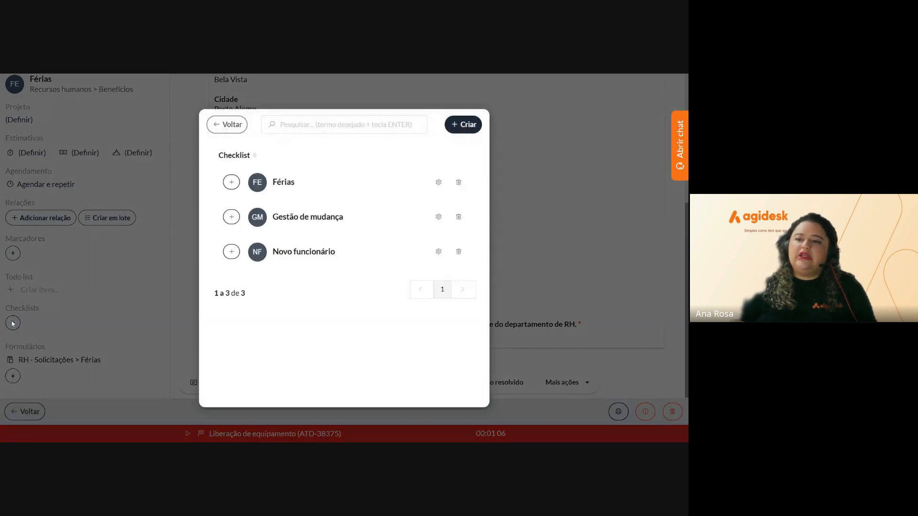
click(232, 183)
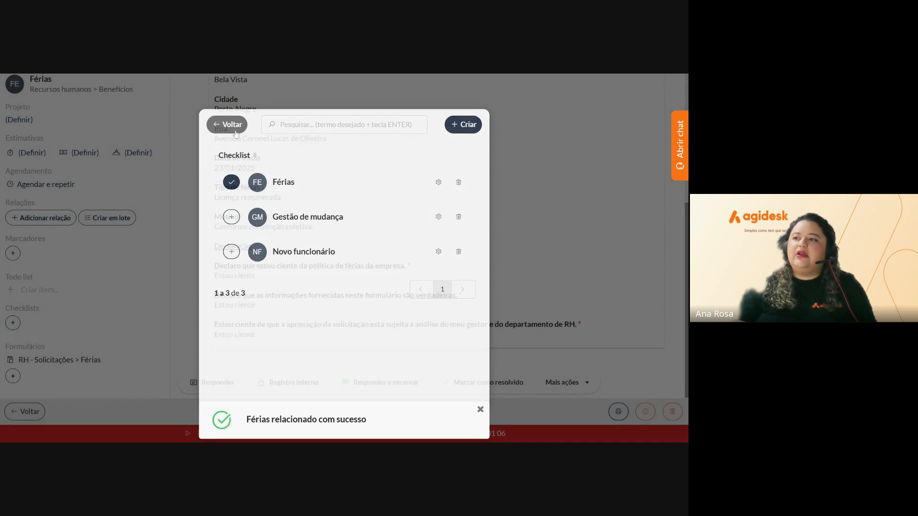
click(235, 131)
scroll(115, 238, down, 2)
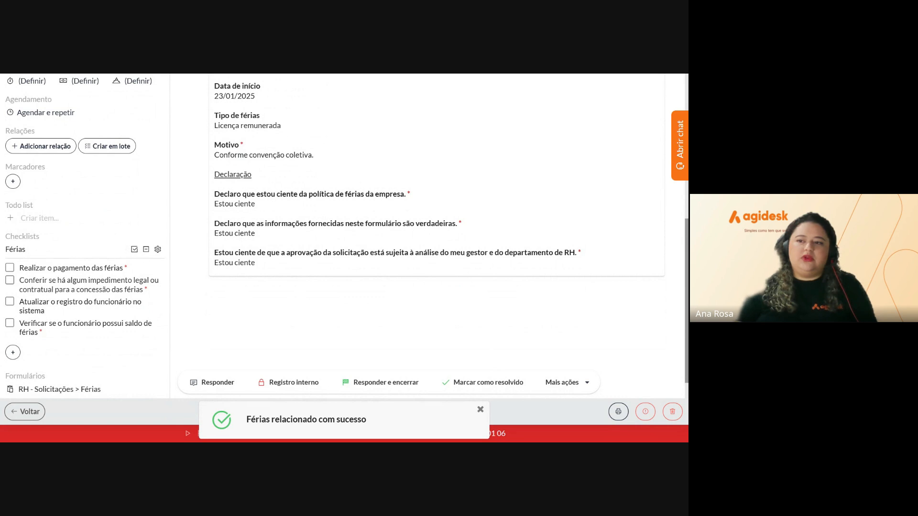
Tick payment, legal-impediment, record-update and balance-check items, then close the ticket
click(10, 267)
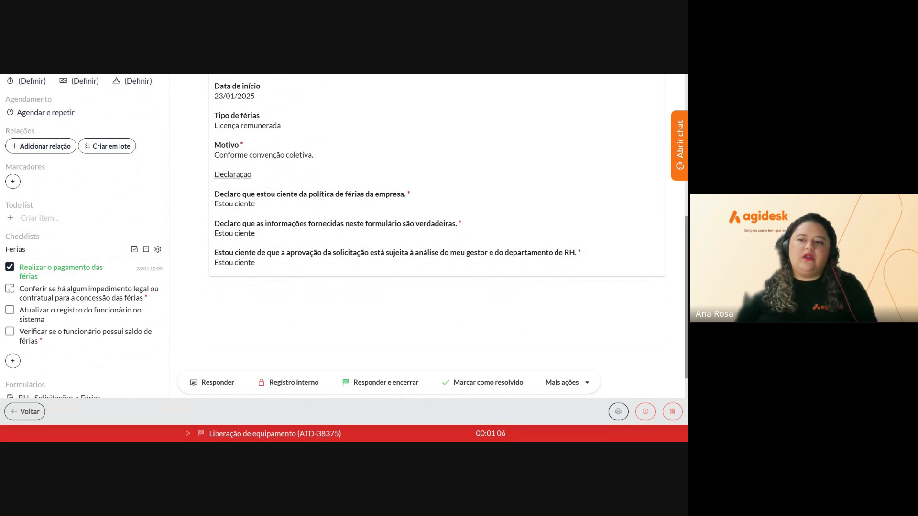
click(10, 288)
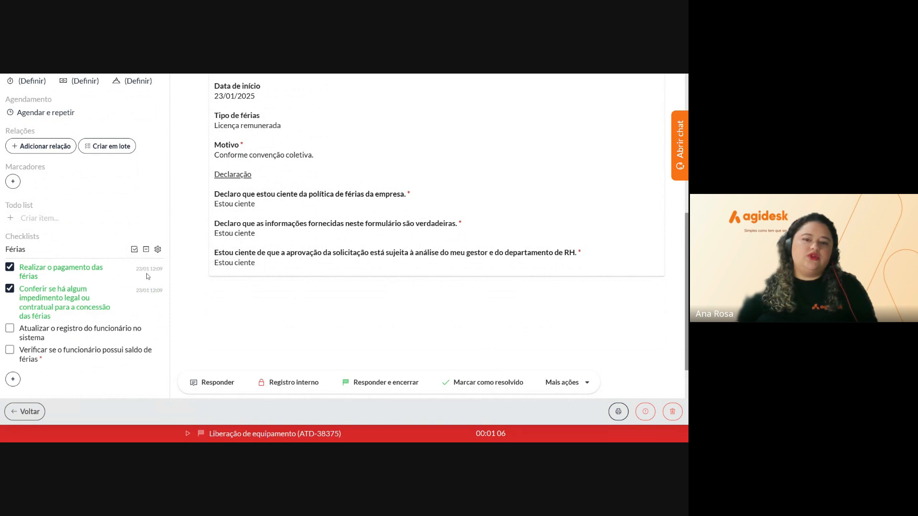
click(10, 328)
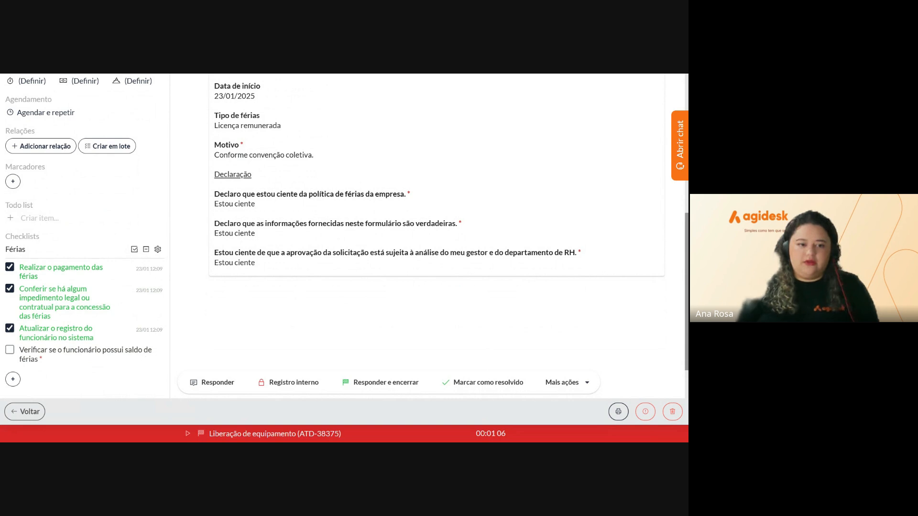
click(10, 350)
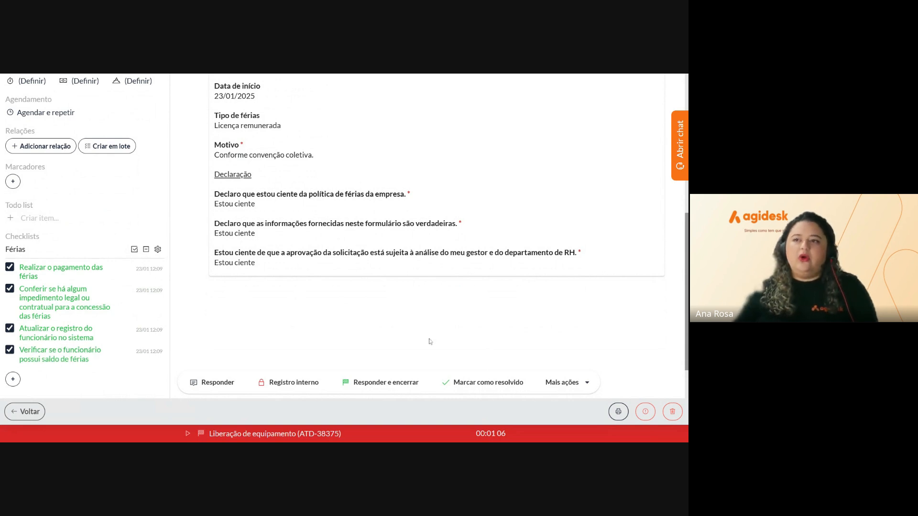
scroll(429, 341, up, 10)
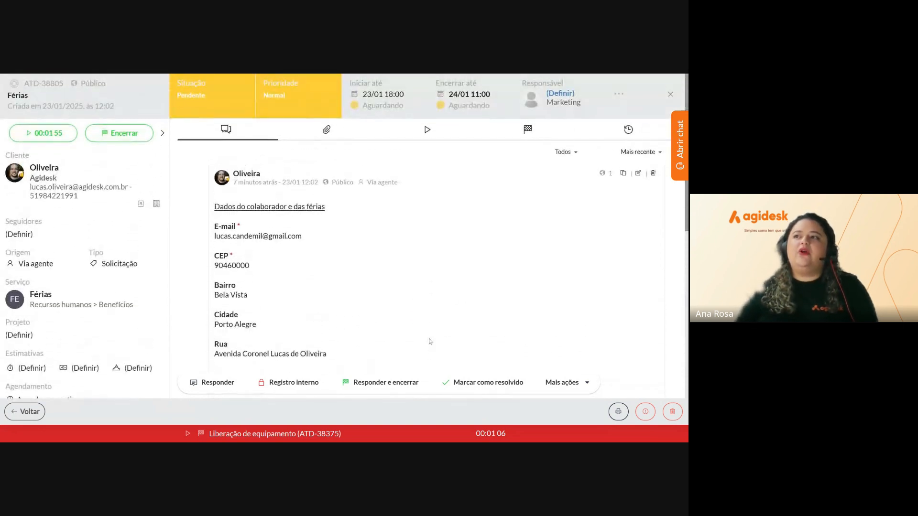
click(670, 94)
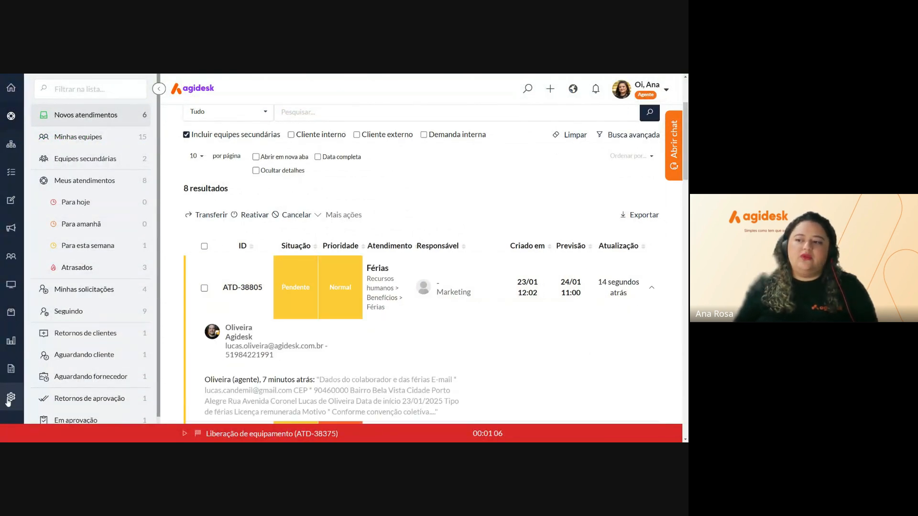
Open Campos adicionais under the Informações settings group
click(9, 398)
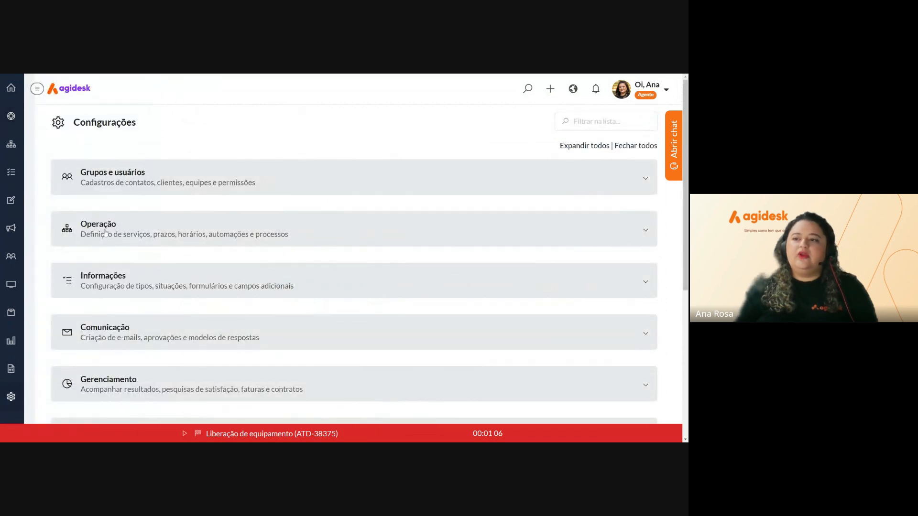
click(158, 286)
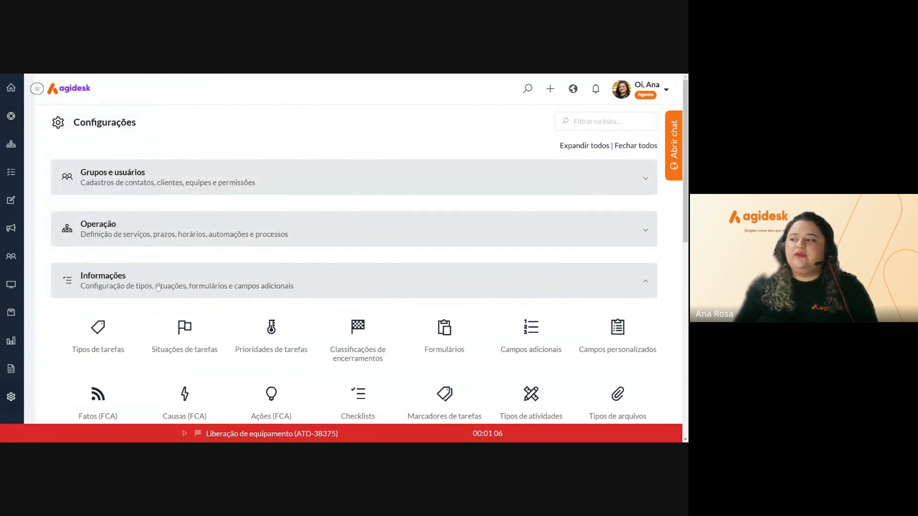
click(534, 337)
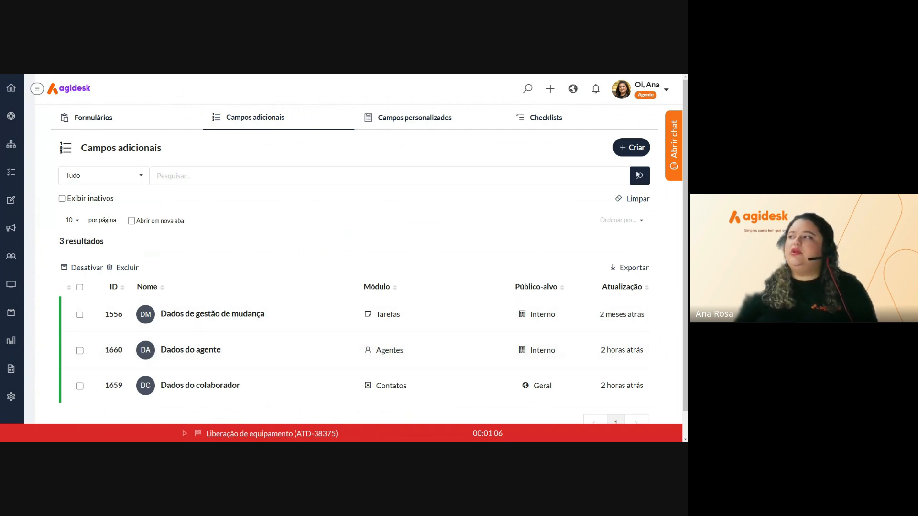
Start a new additional field, cancel it, and go to the contacts and organisations records
click(635, 148)
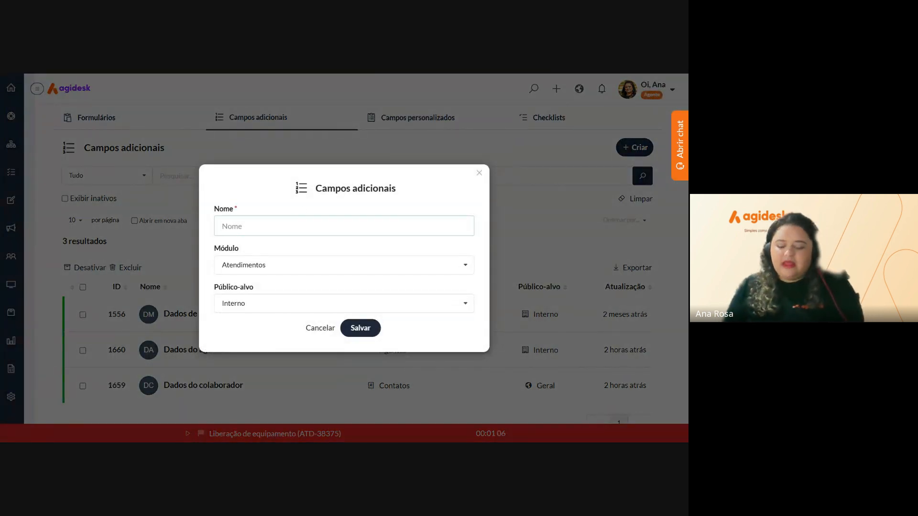
click(479, 175)
click(478, 162)
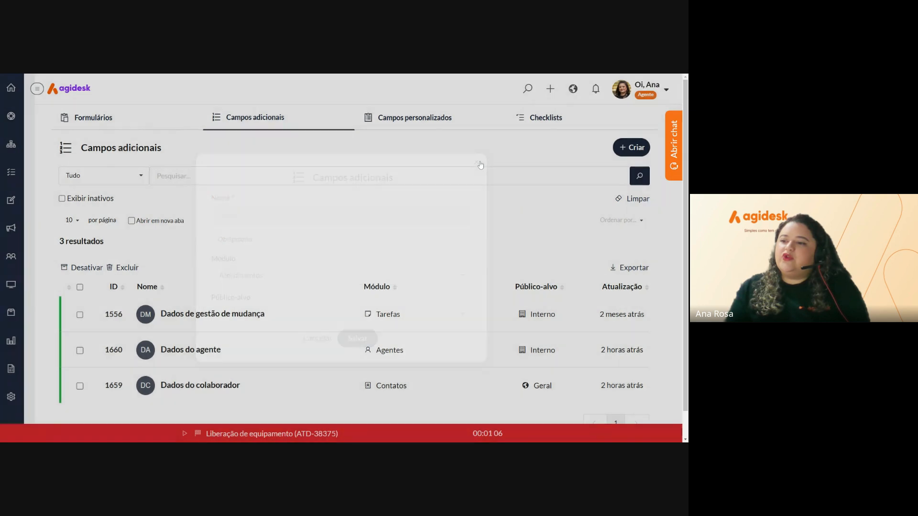
click(13, 256)
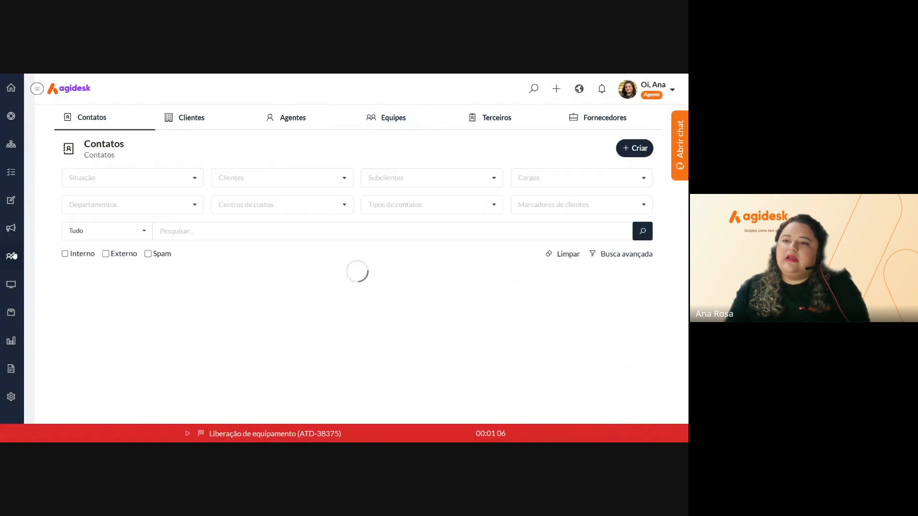
Open the Agidesk client record from the Clientes list
click(191, 123)
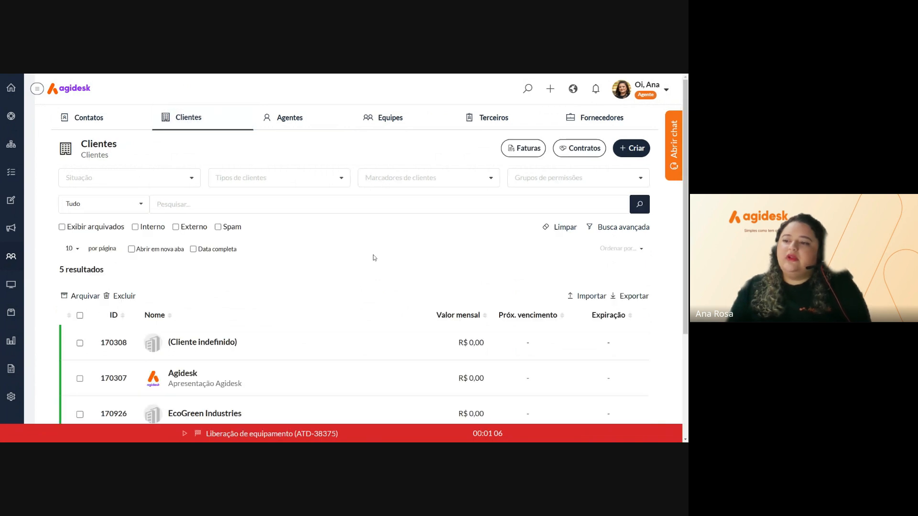
scroll(289, 321, down, 3)
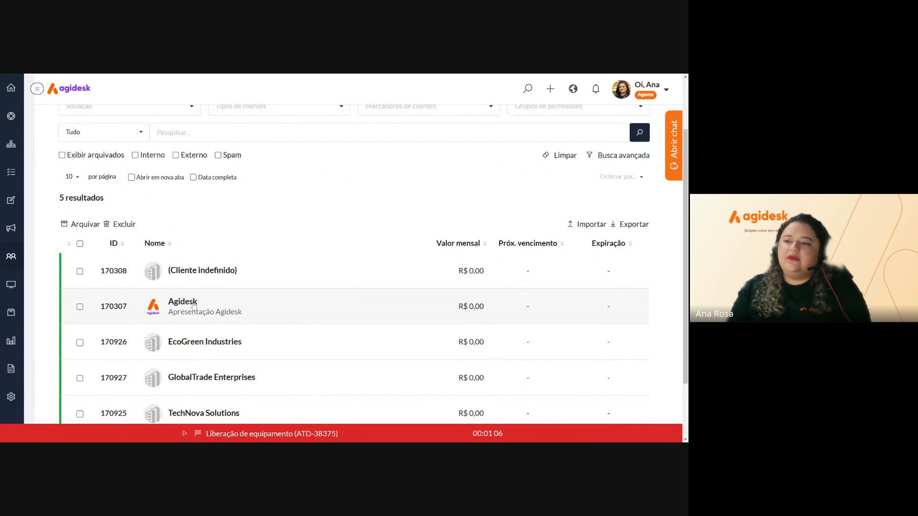
click(194, 306)
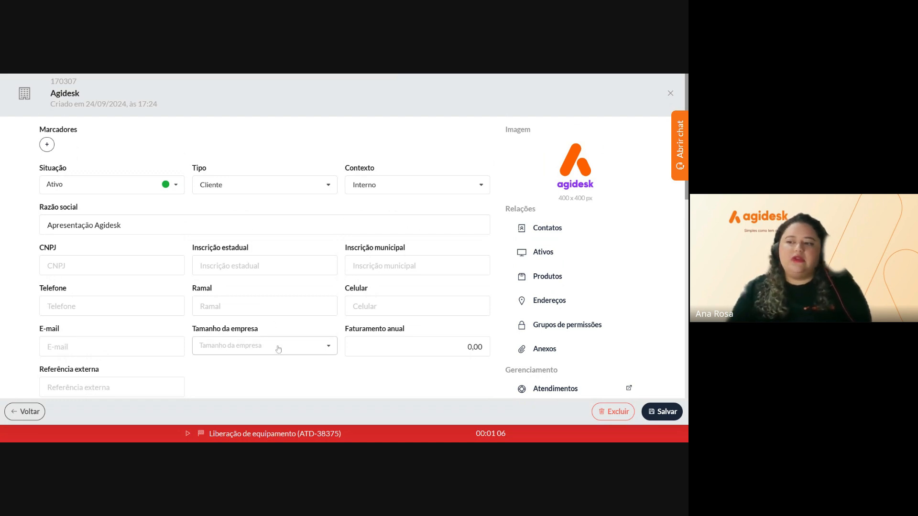
Review the Agidesk client form and close it back to the client list
scroll(266, 295, down, 3)
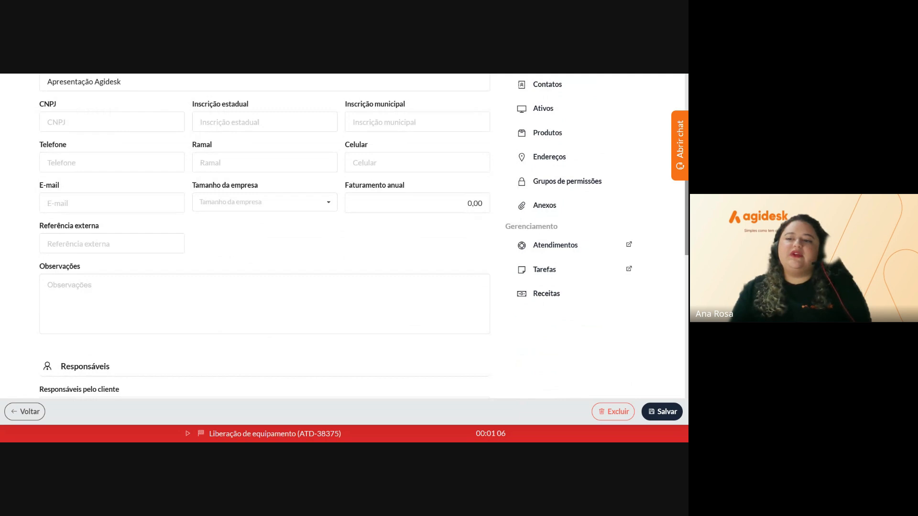
scroll(65, 284, down, 2)
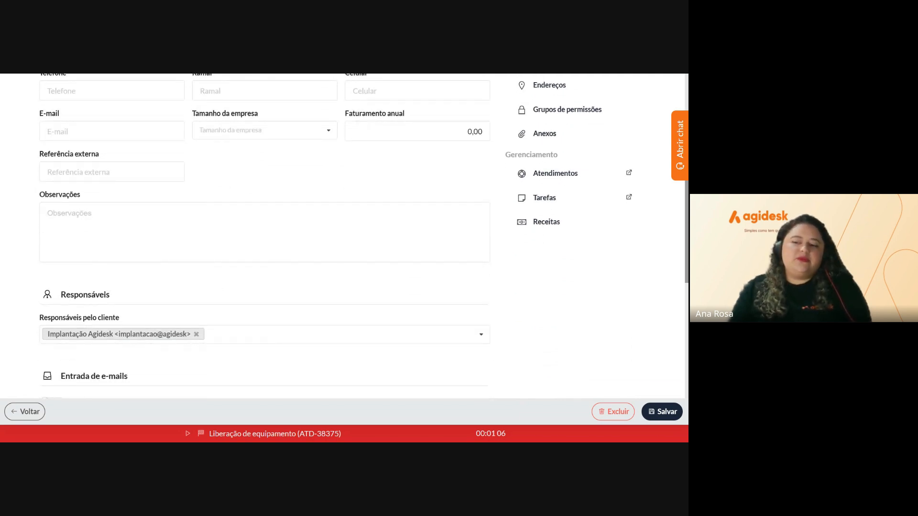
scroll(186, 354, down, 5)
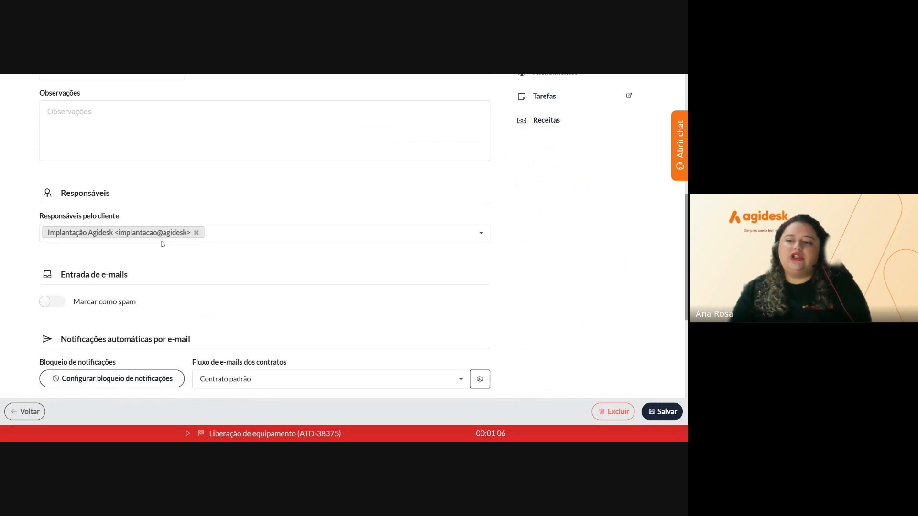
scroll(163, 244, down, 2)
scroll(250, 332, up, 10)
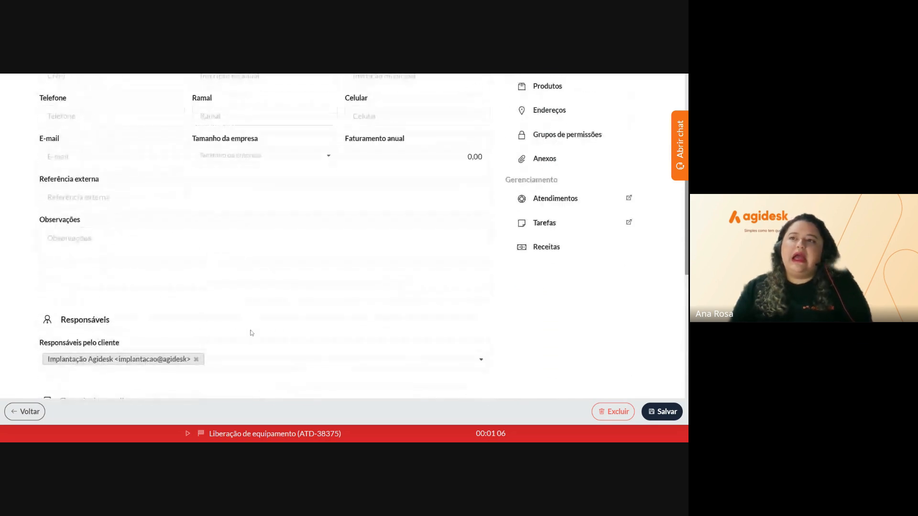
scroll(251, 333, up, 2)
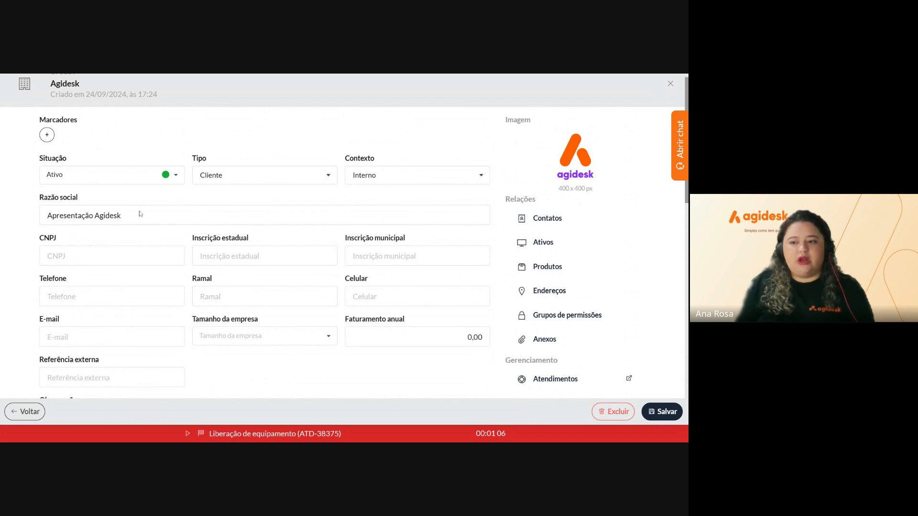
scroll(134, 321, down, 1)
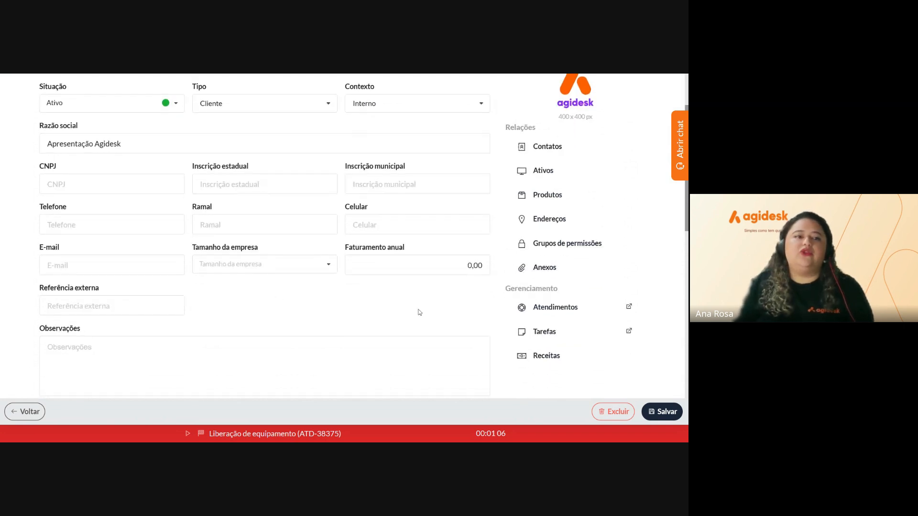
scroll(446, 338, up, 2)
click(670, 93)
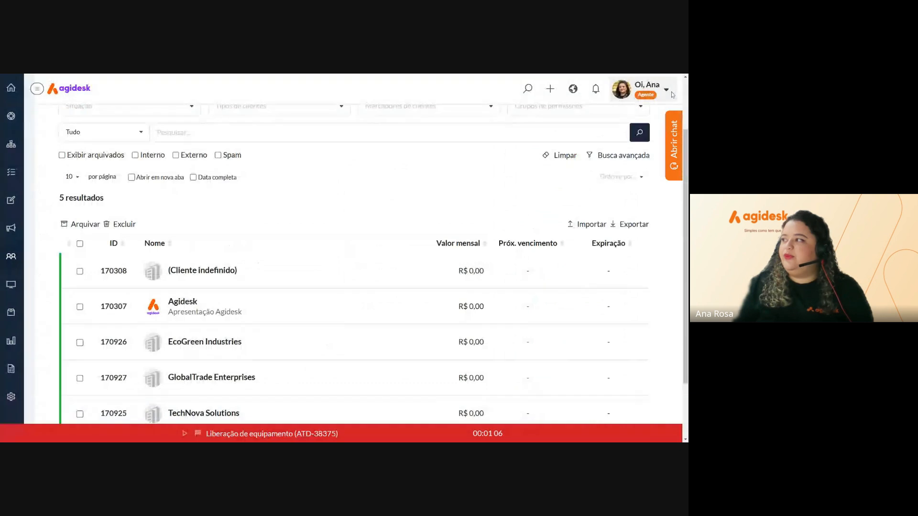
Start a new additional field in Campos adicionais named 'Dados de clientes'
click(13, 399)
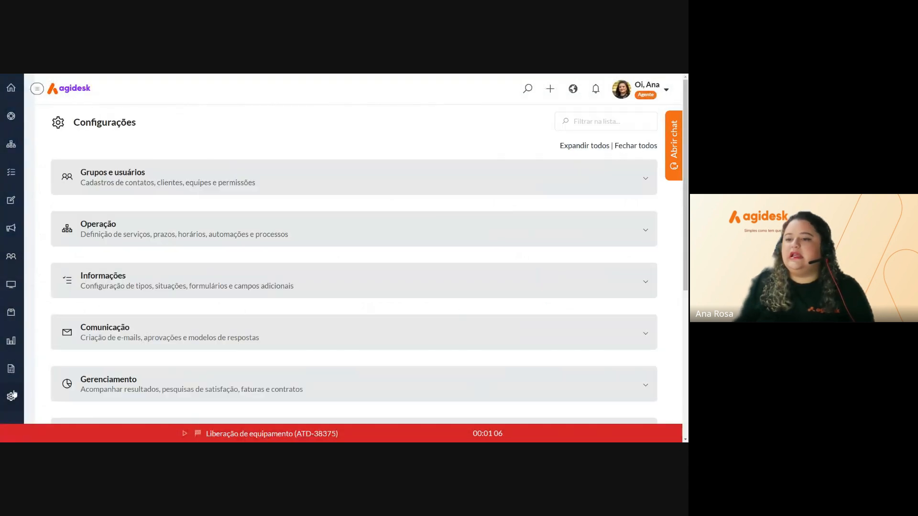
click(135, 285)
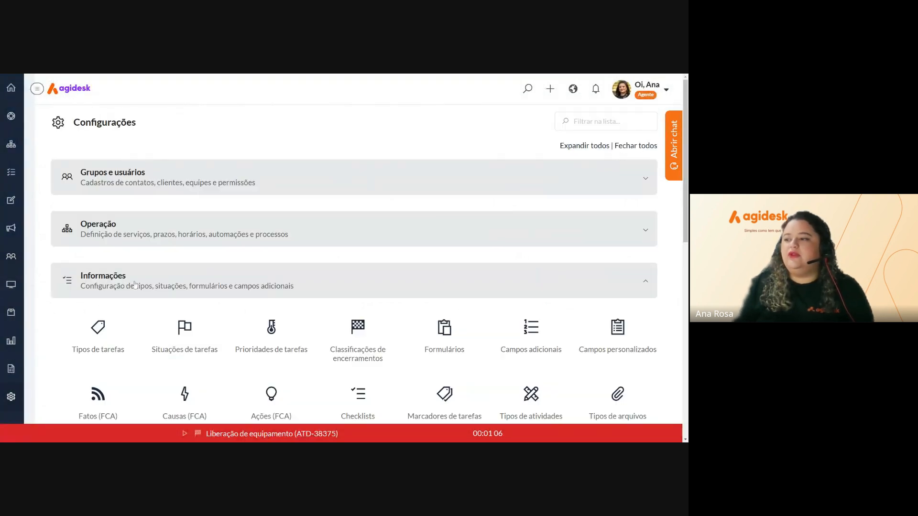
click(527, 340)
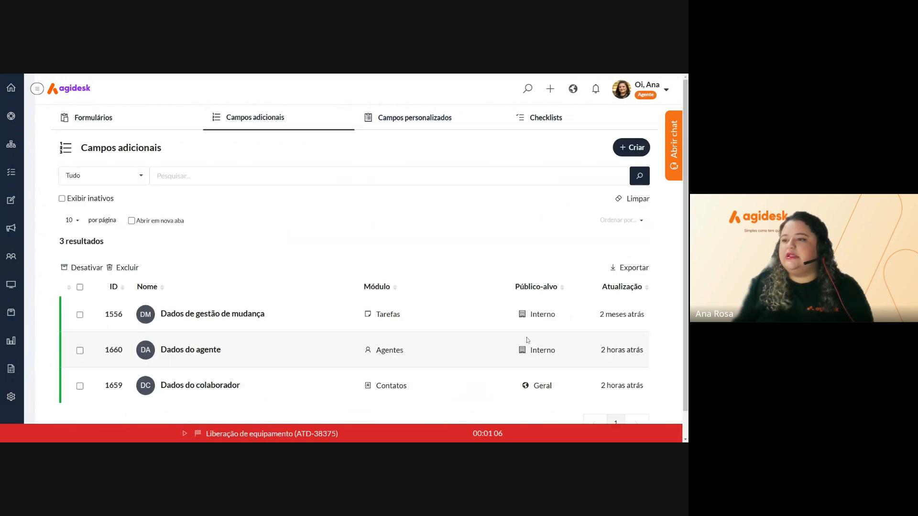
click(623, 150)
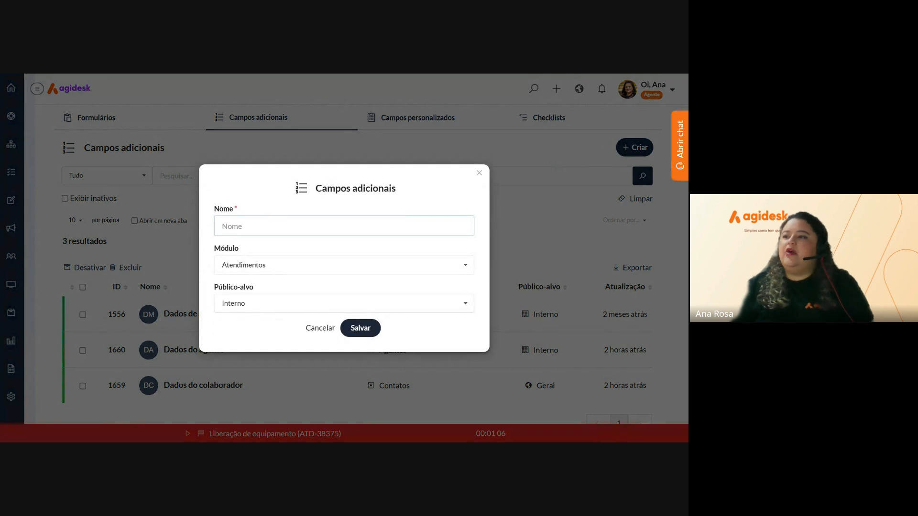
text(Dad)
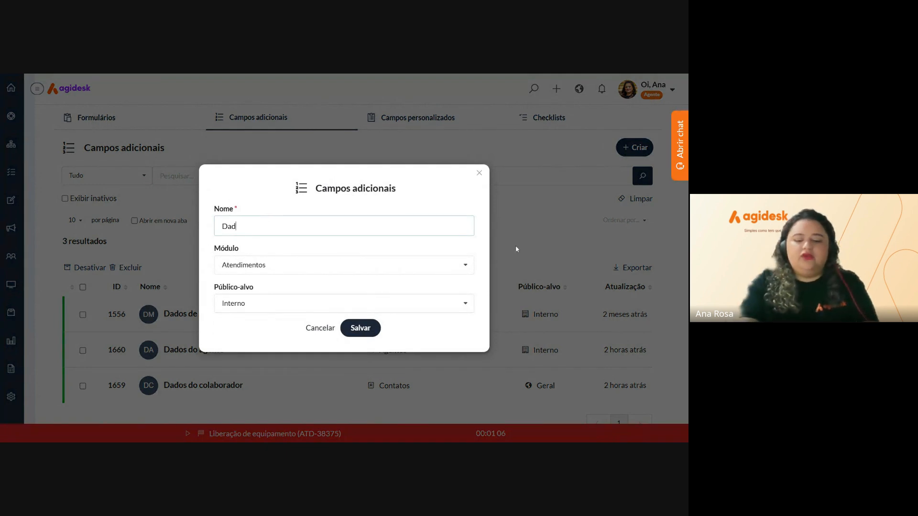
text(os de)
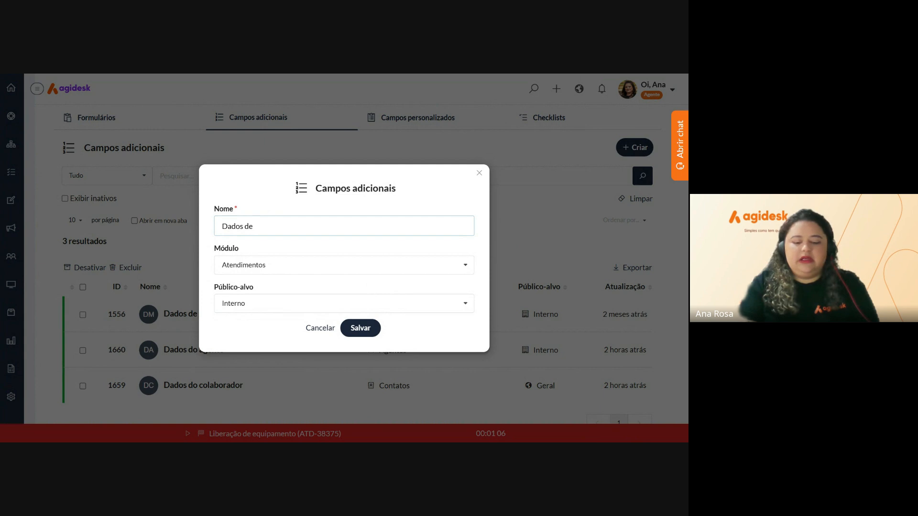
text( clientes)
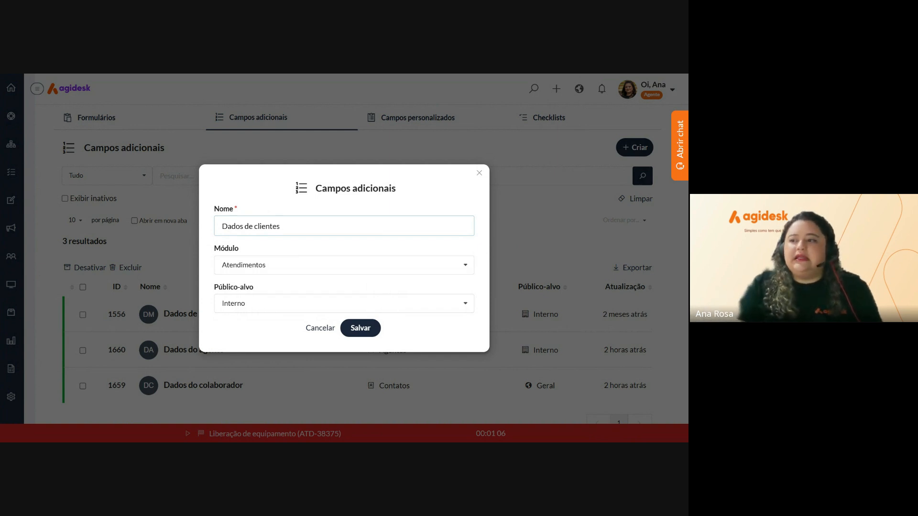
Assign the field to the Clientes module and save it
click(464, 265)
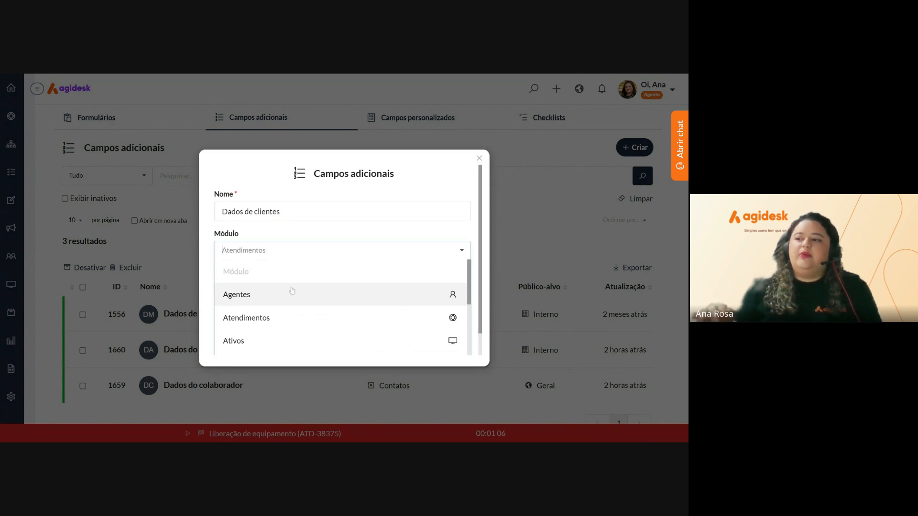
scroll(292, 290, down, 3)
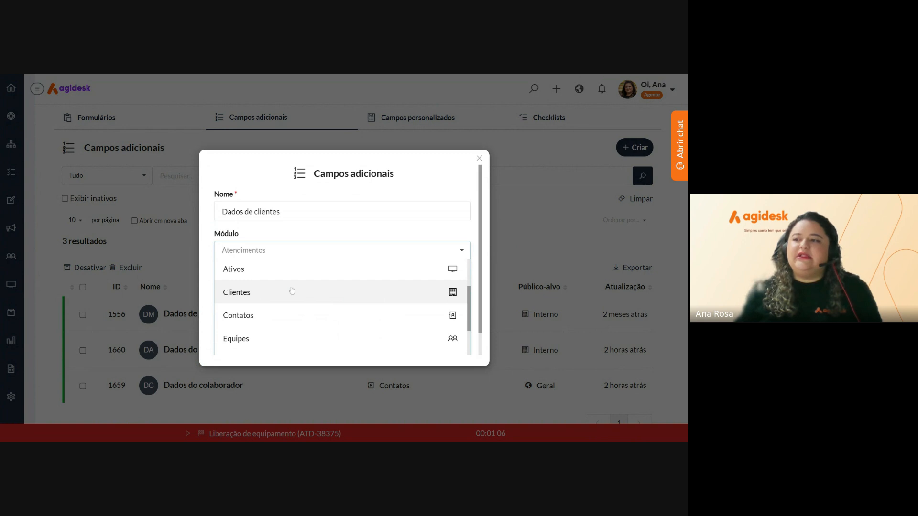
scroll(292, 297, up, 2)
scroll(292, 302, up, 1)
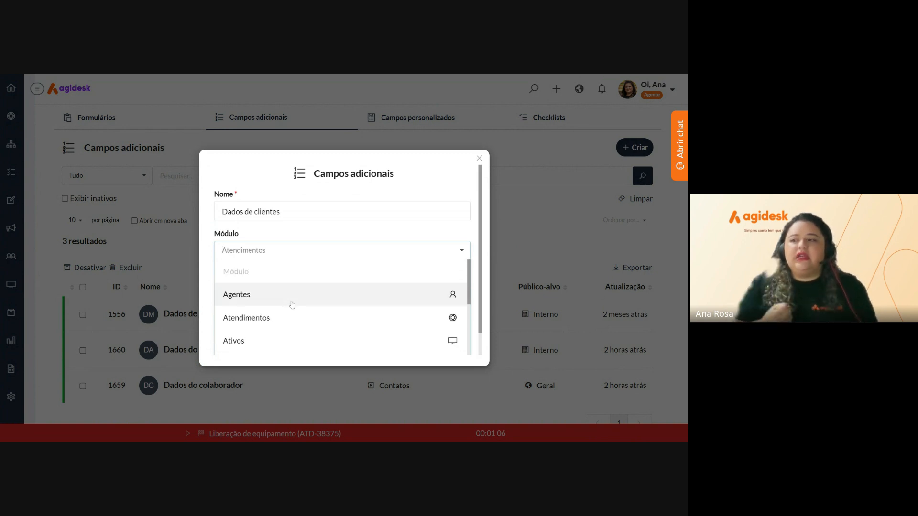
scroll(292, 304, down, 3)
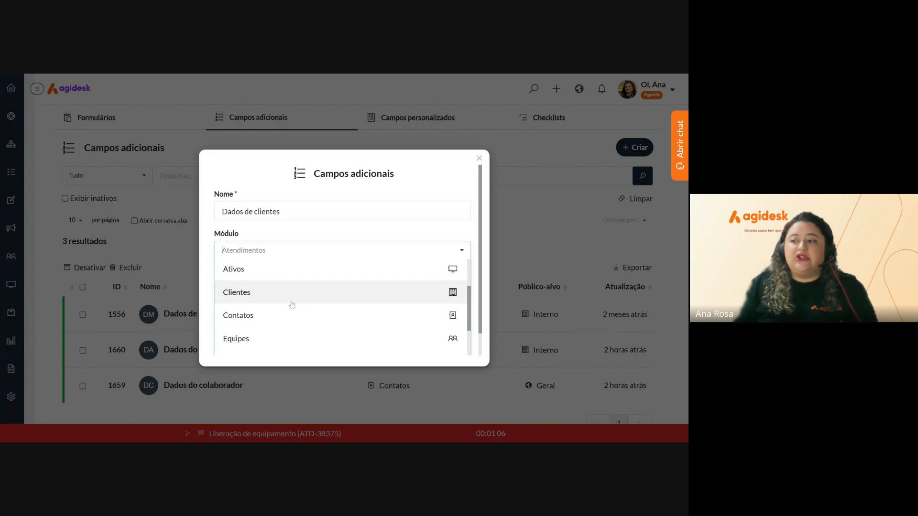
scroll(302, 302, down, 4)
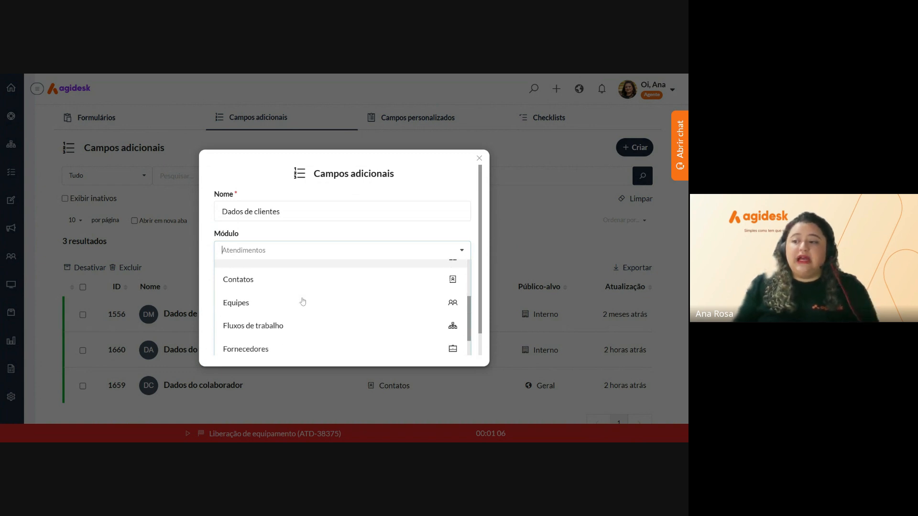
scroll(303, 302, up, 3)
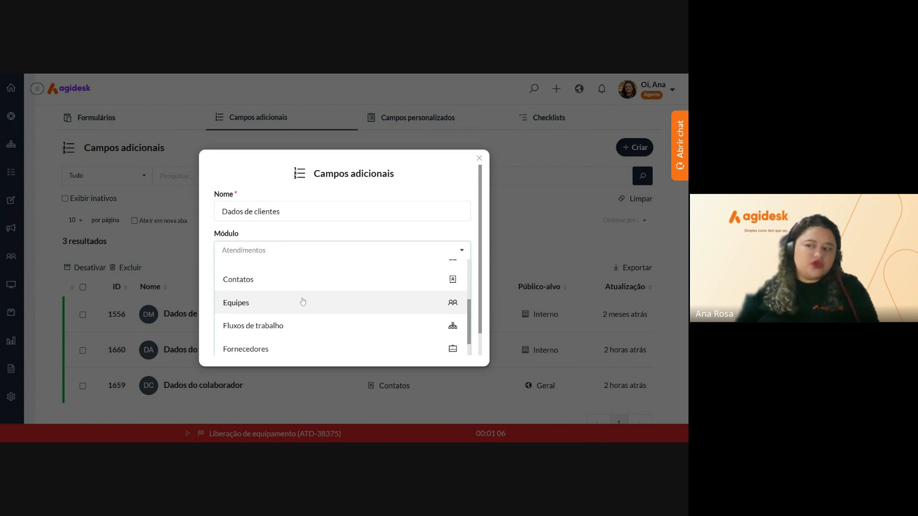
scroll(302, 301, down, 3)
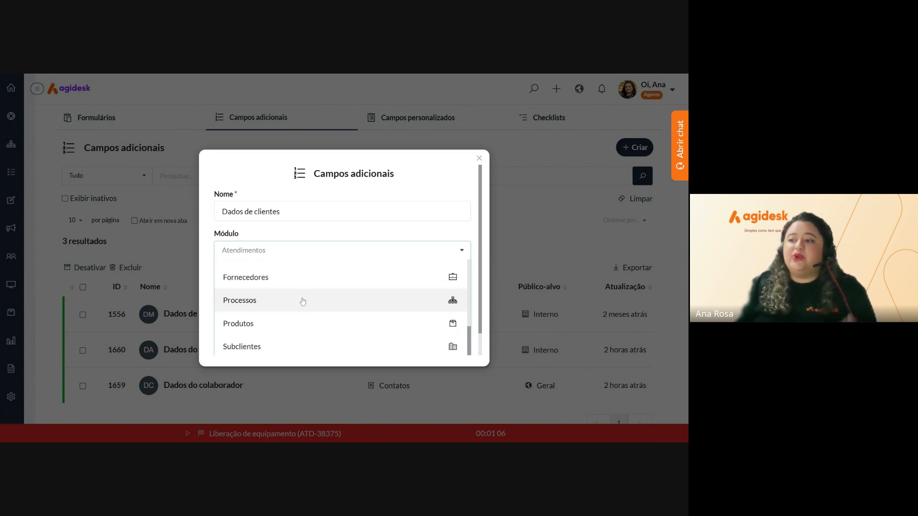
scroll(303, 302, down, 3)
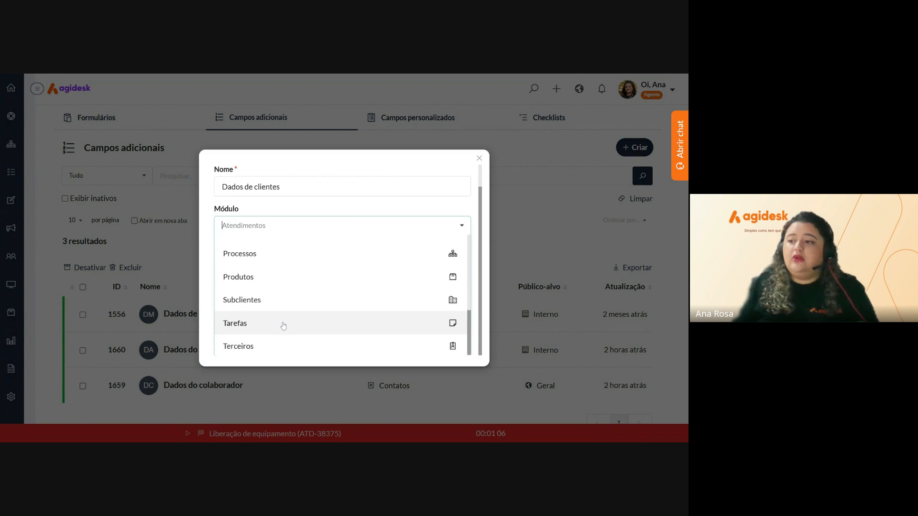
scroll(283, 334, up, 3)
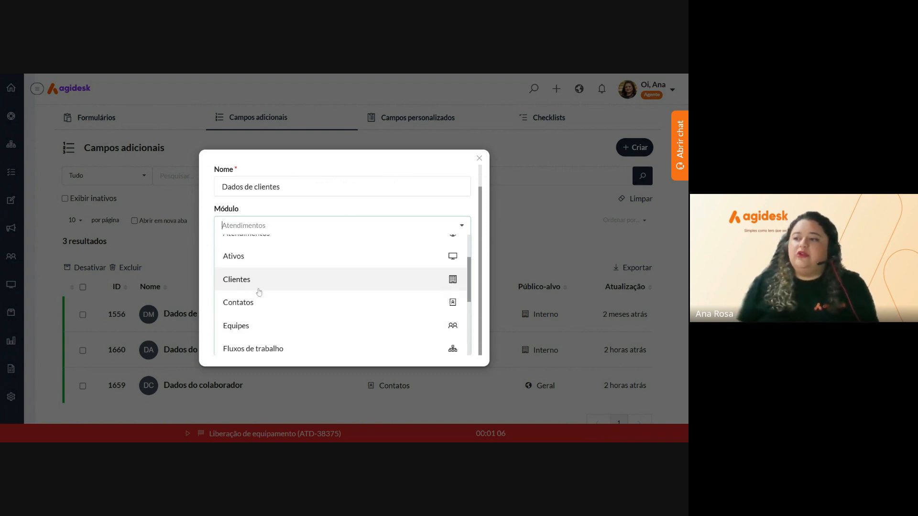
click(259, 291)
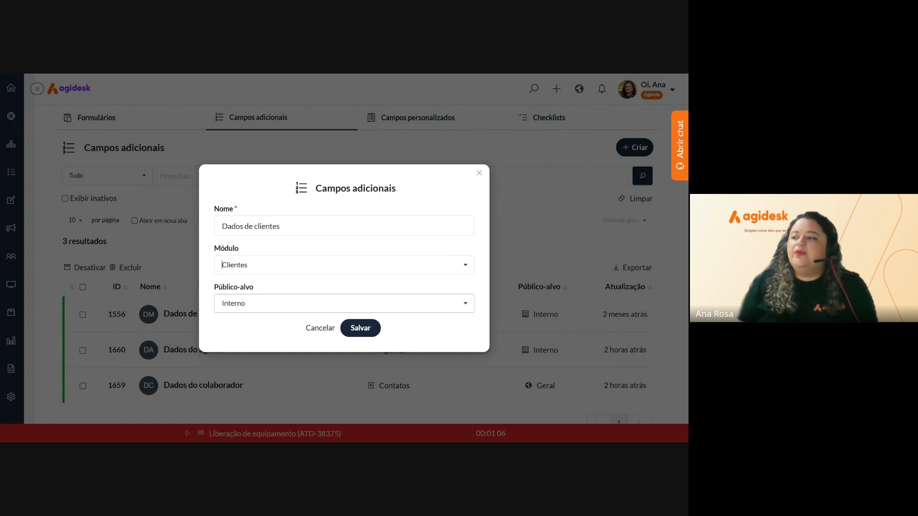
click(361, 331)
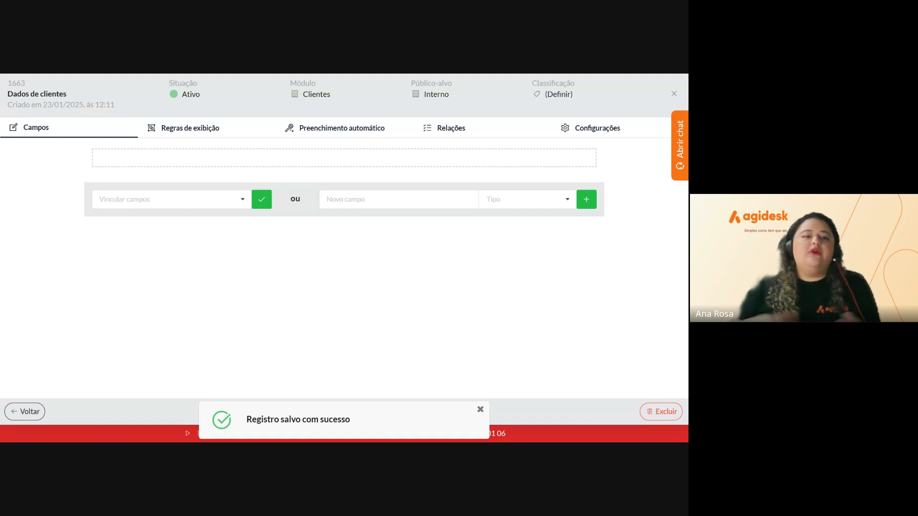
Add a short-text field named Site to the Dados de clientes group
click(339, 200)
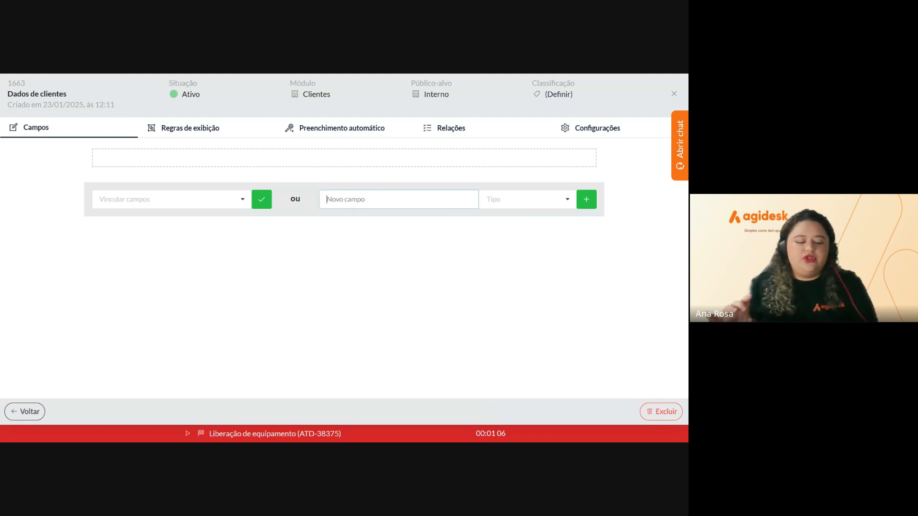
text(s)
key(BackSpace)
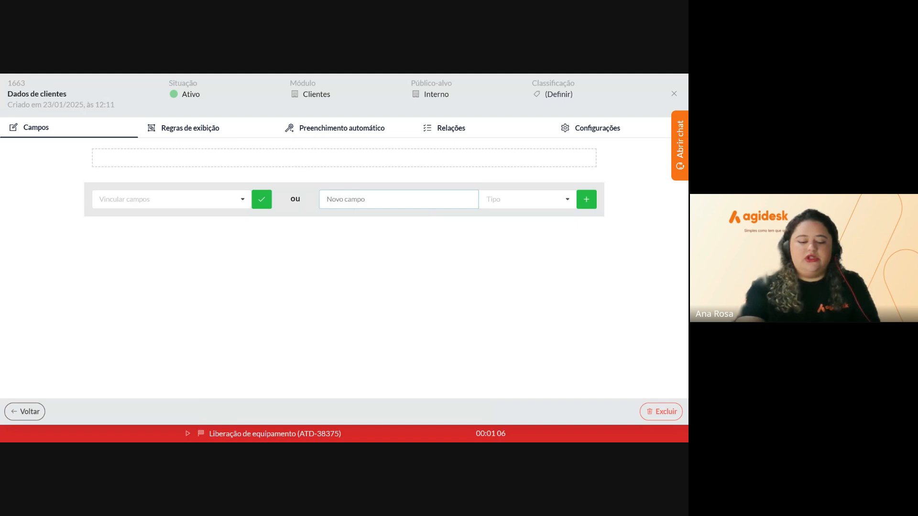
text(sITE)
key(BackSpace)
key(BackSpace)
key(BackSpace)
key(BackSpace)
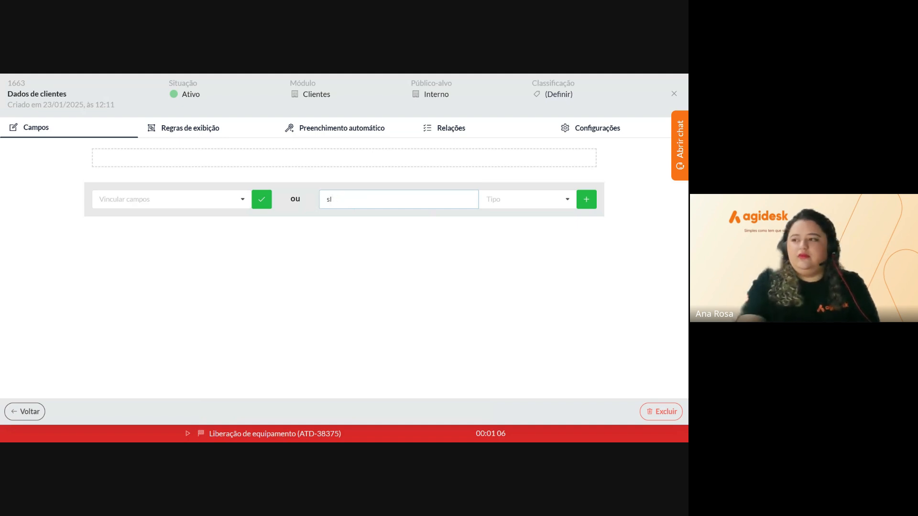
text(SITE)
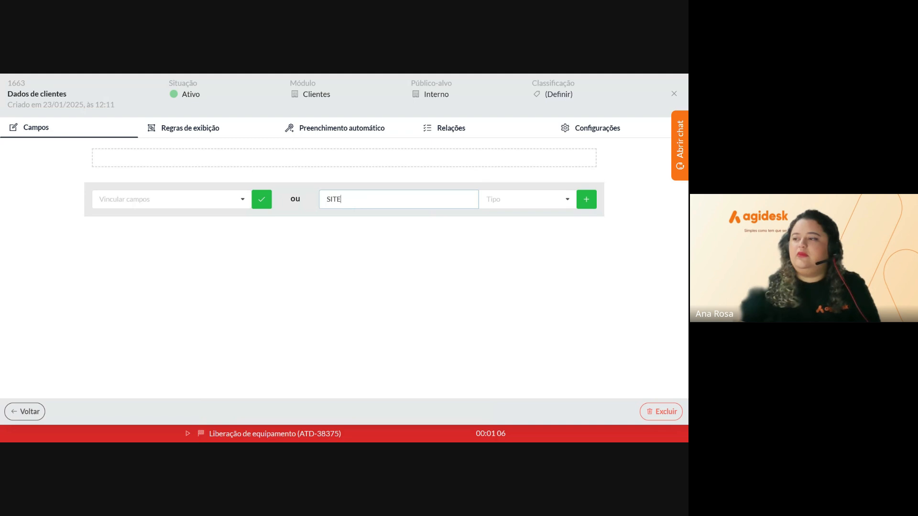
text(te)
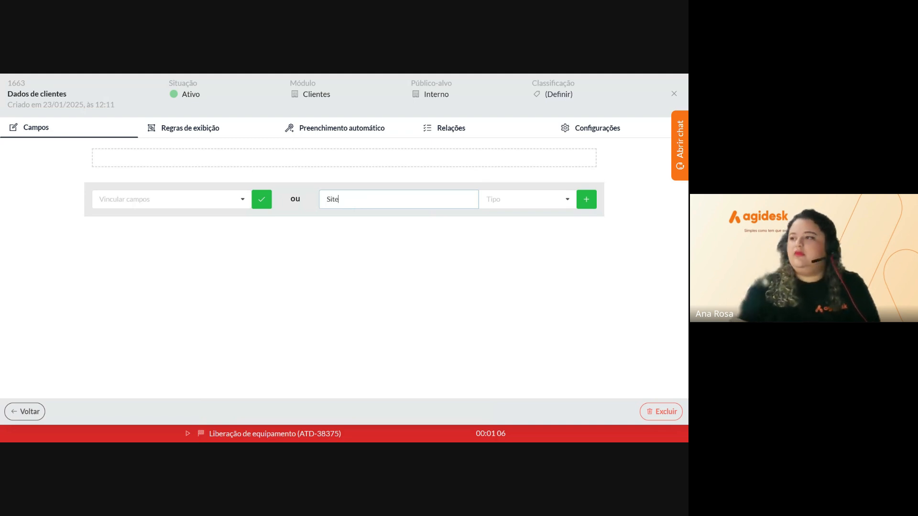
key(Tab)
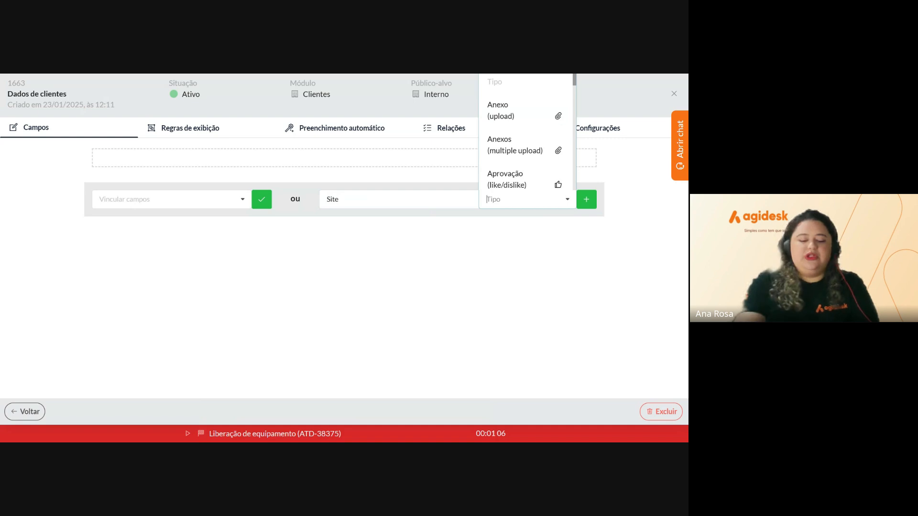
text(tex)
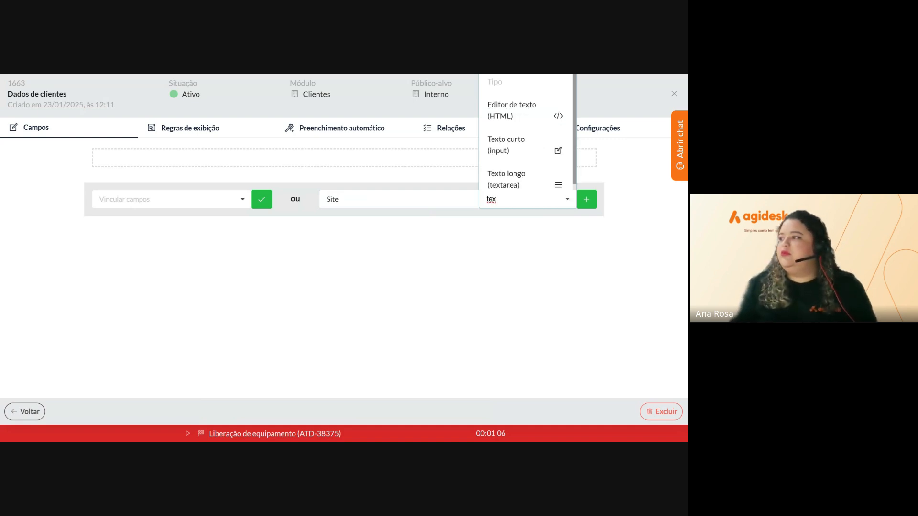
click(510, 158)
click(586, 199)
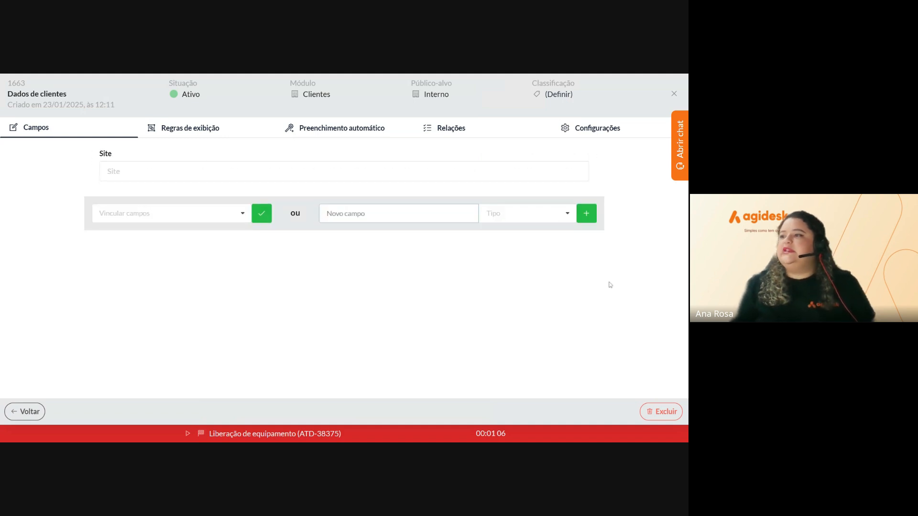
Add a short-text field named Matricula below Site
text(Ma)
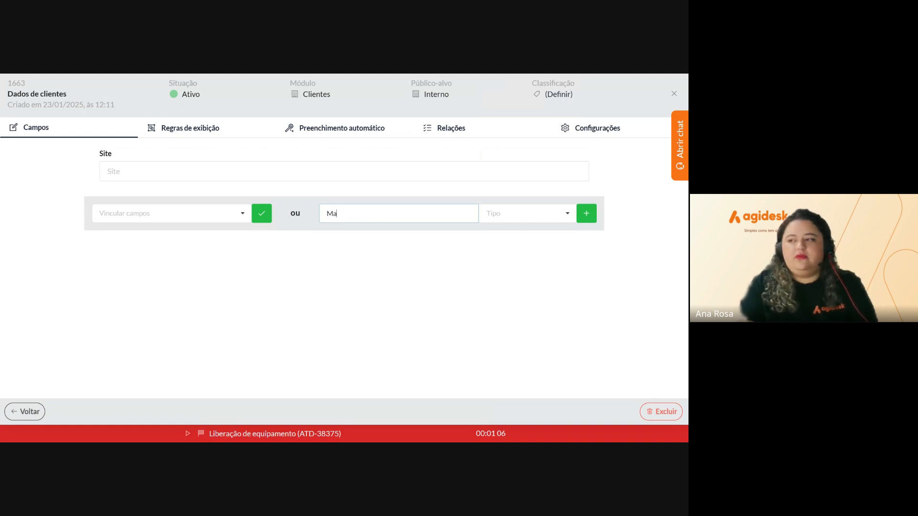
text(tricula)
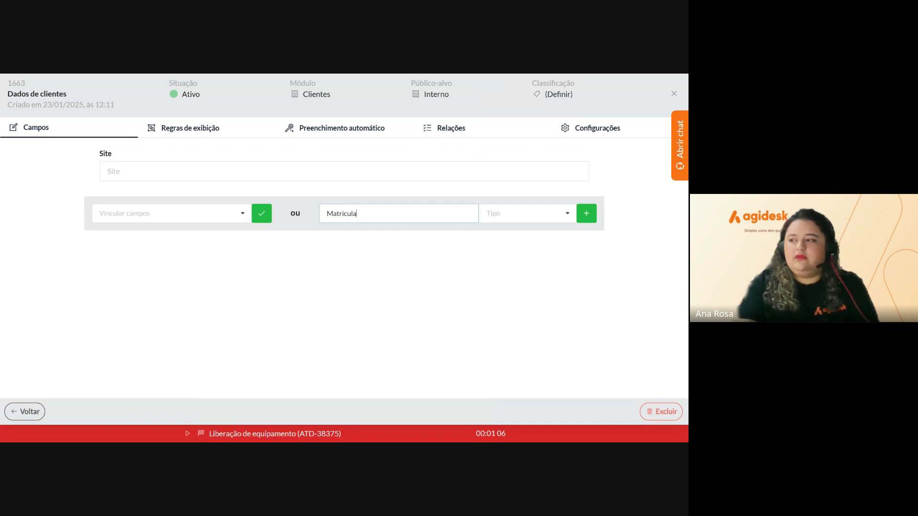
click(527, 213)
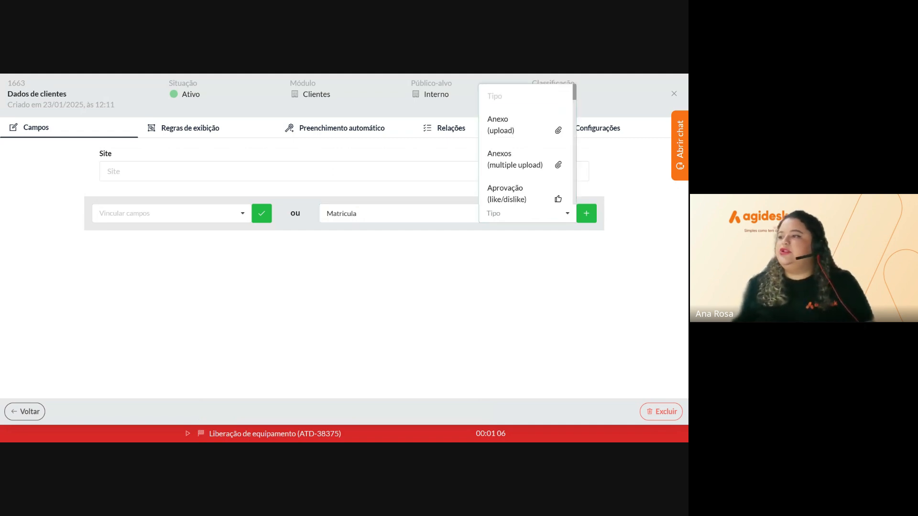
text(tex)
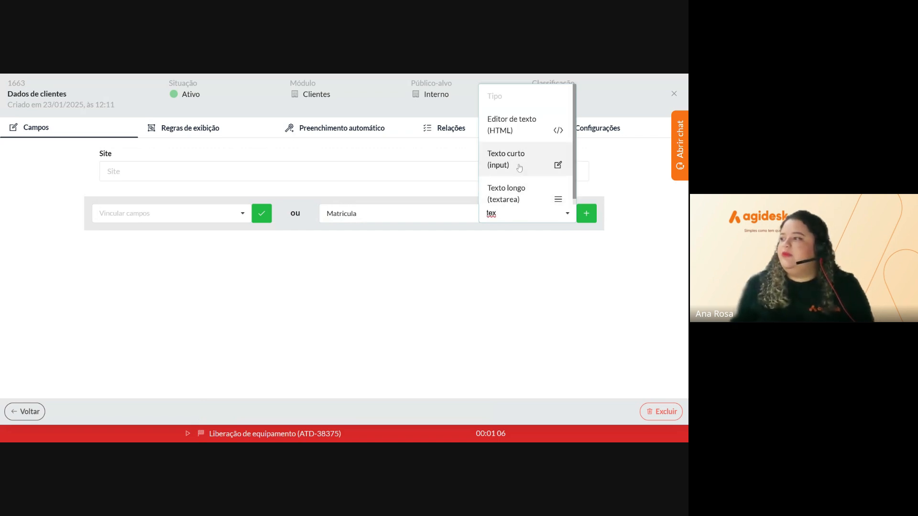
click(519, 165)
click(585, 218)
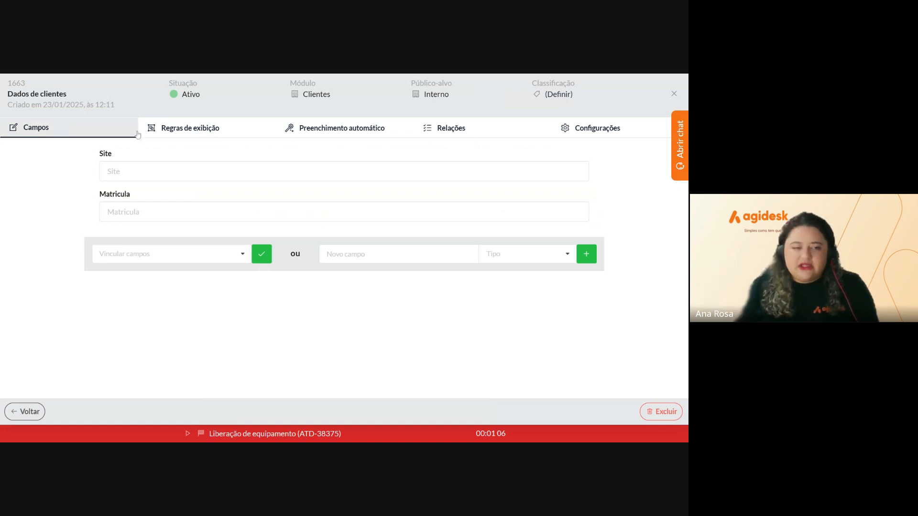
Relate Dados de clientes to the Cliente VIP client type and close its details
click(459, 135)
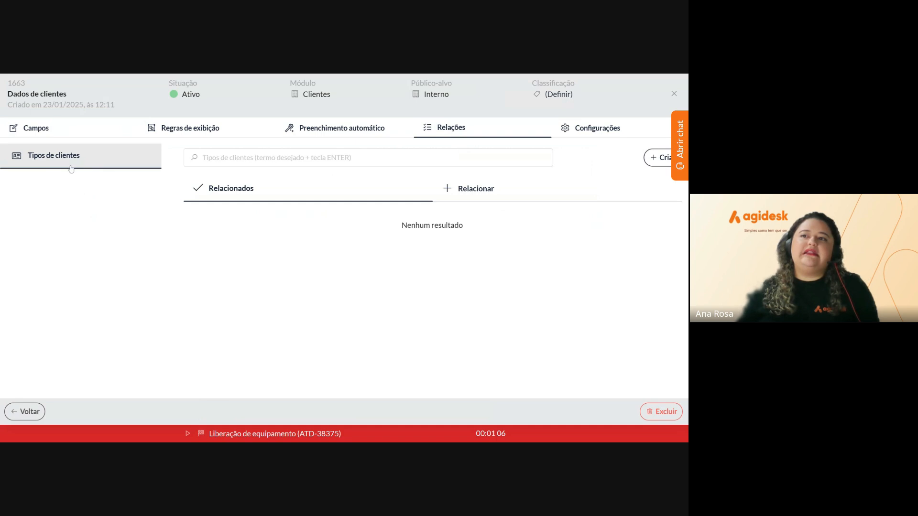
click(521, 202)
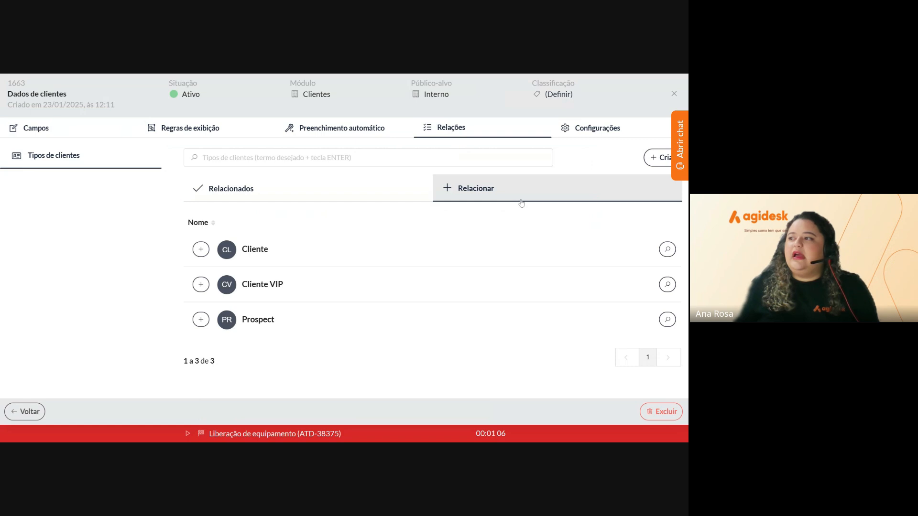
click(202, 285)
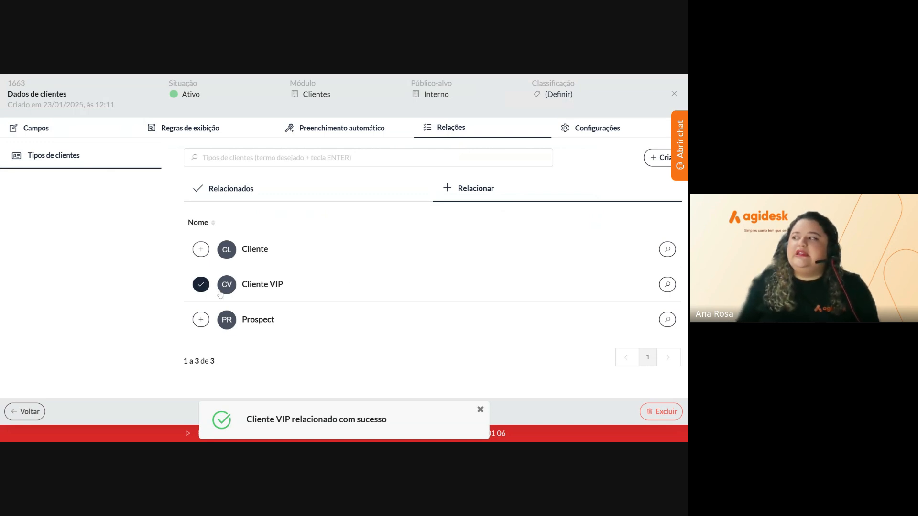
click(673, 94)
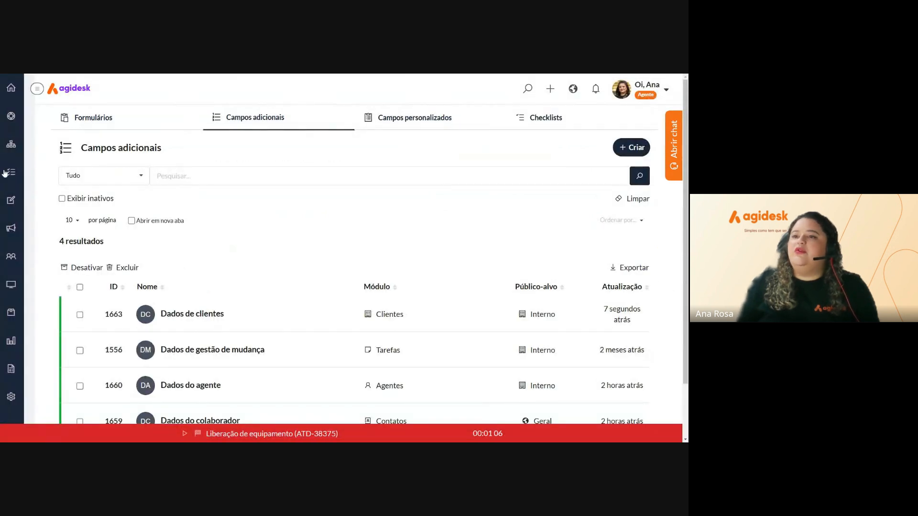
Start a new client from the Clientes list in the people section
click(12, 258)
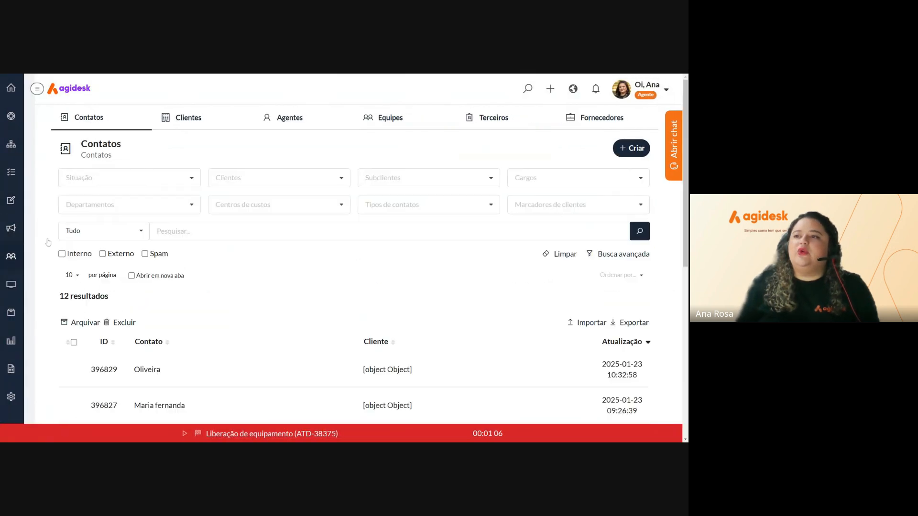
click(188, 120)
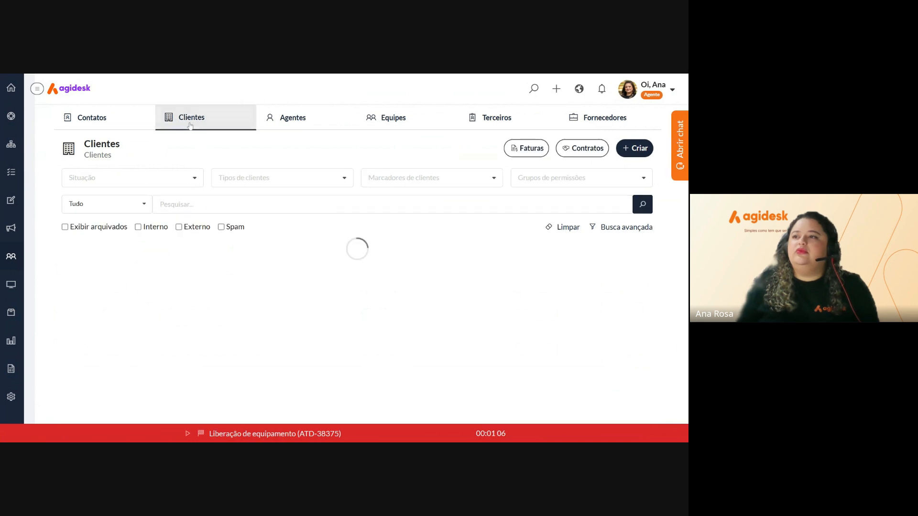
click(640, 148)
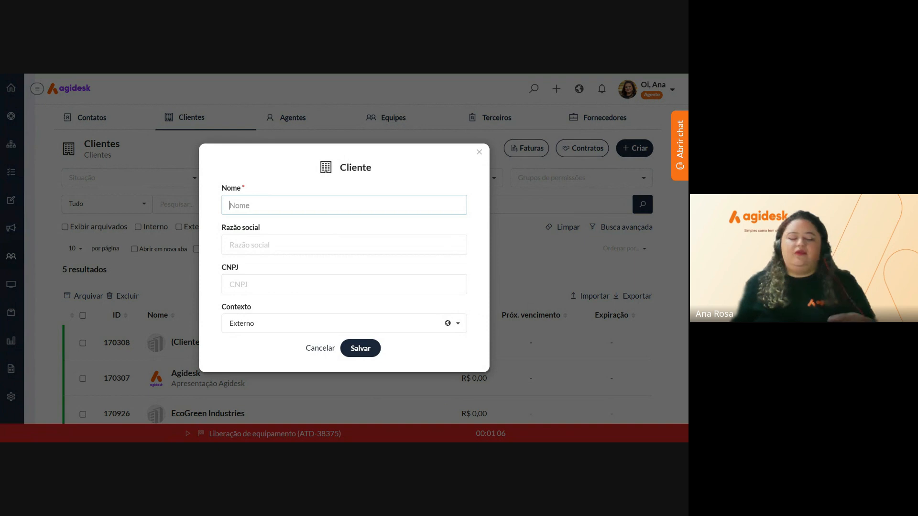
Enter AgiTalks as both the Nome and the Razão social, then save the client
text(Agi)
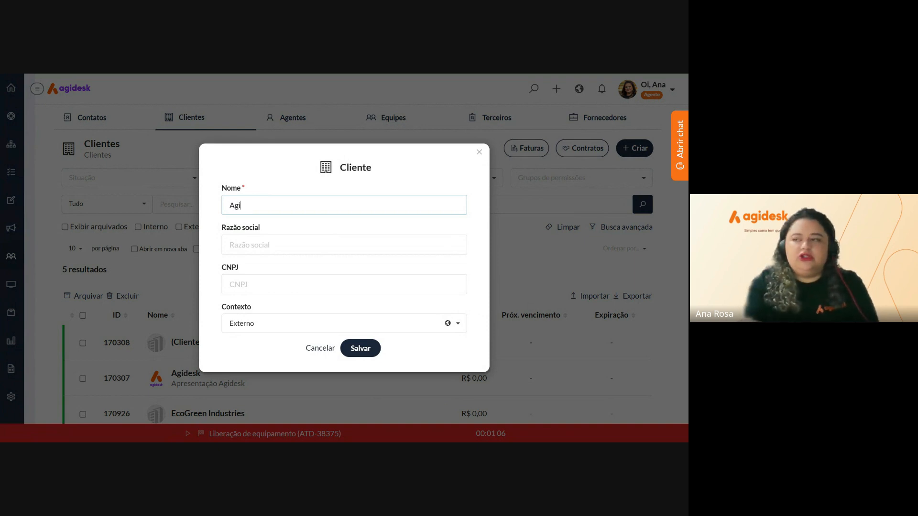
text(Talks)
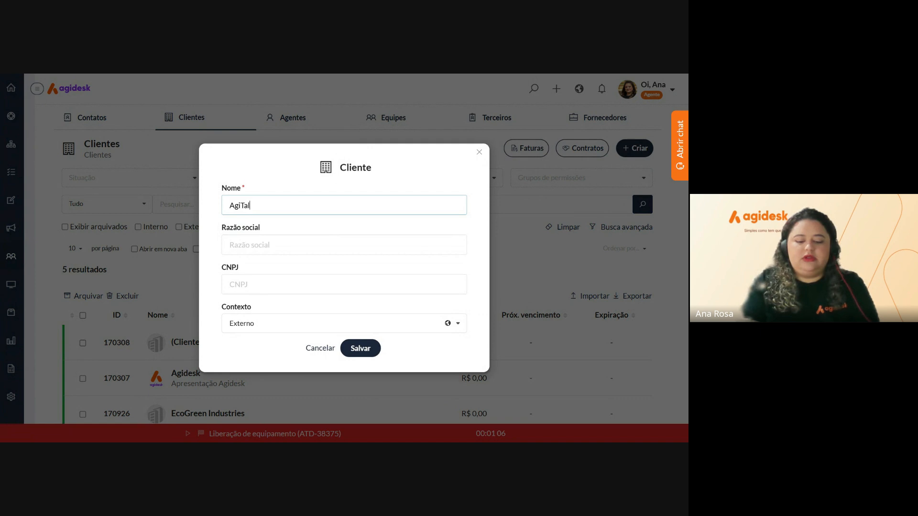
key(Tab)
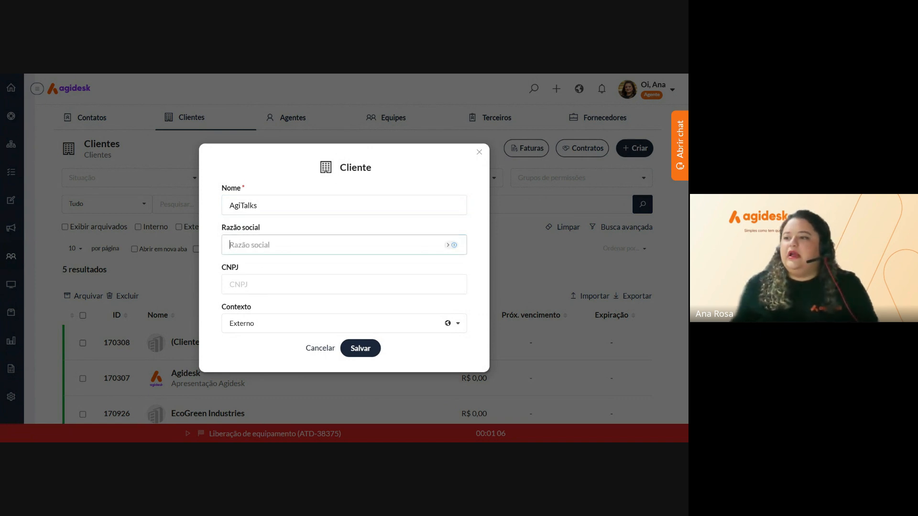
key(shift+Tab)
key(ctrl+c)
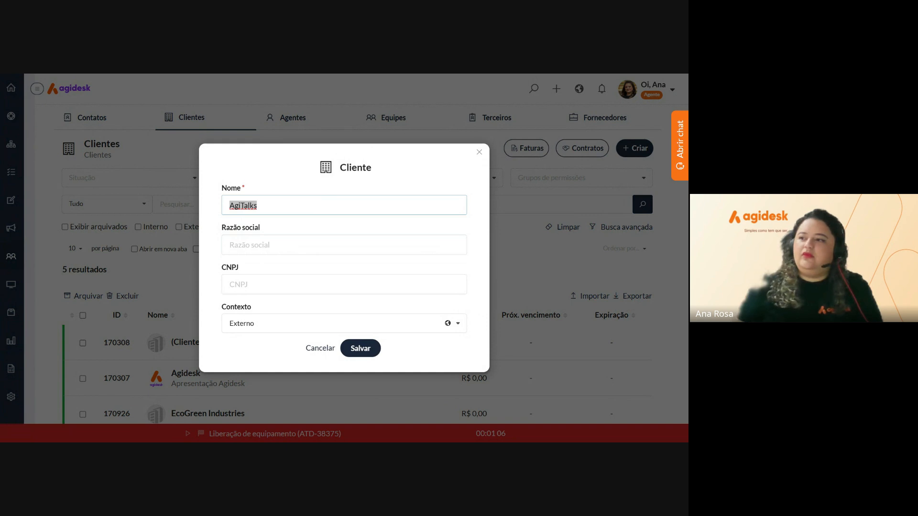
key(Tab)
key(ctrl+v)
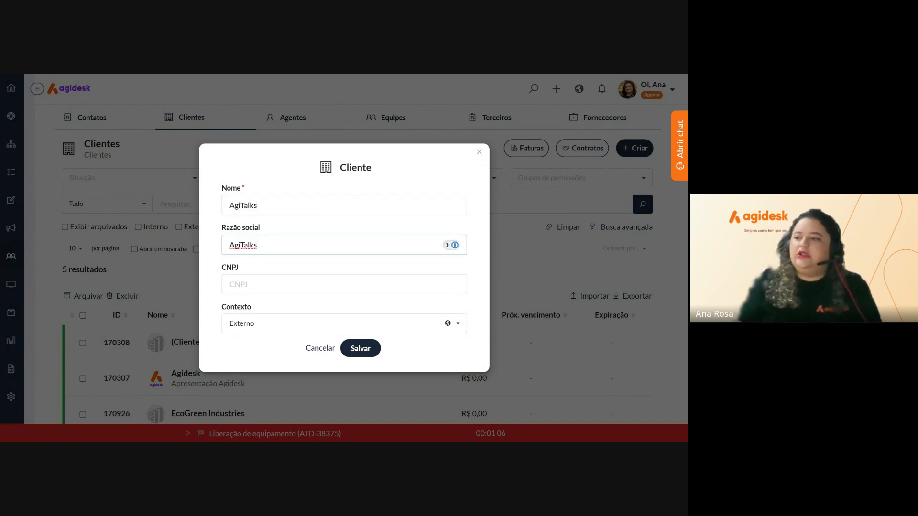
click(372, 356)
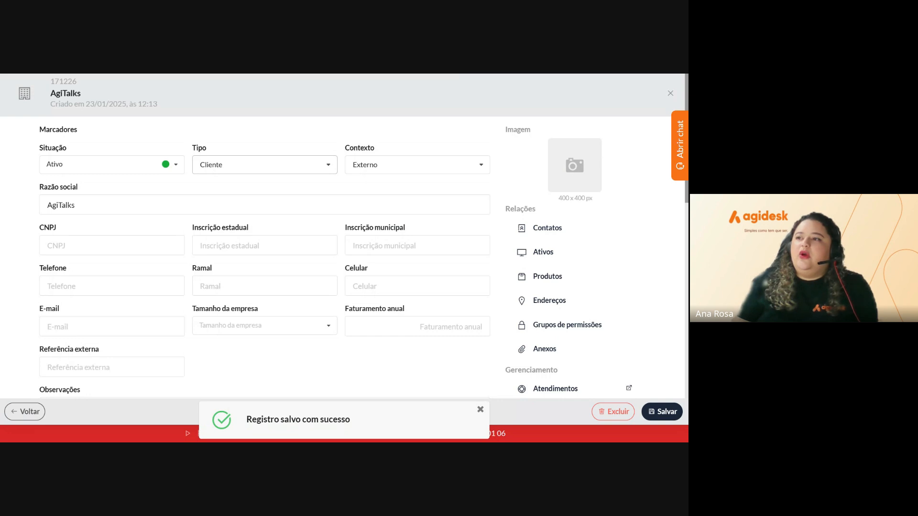
Set the AgiTalks client type to Cliente VIP and save
click(270, 185)
click(251, 252)
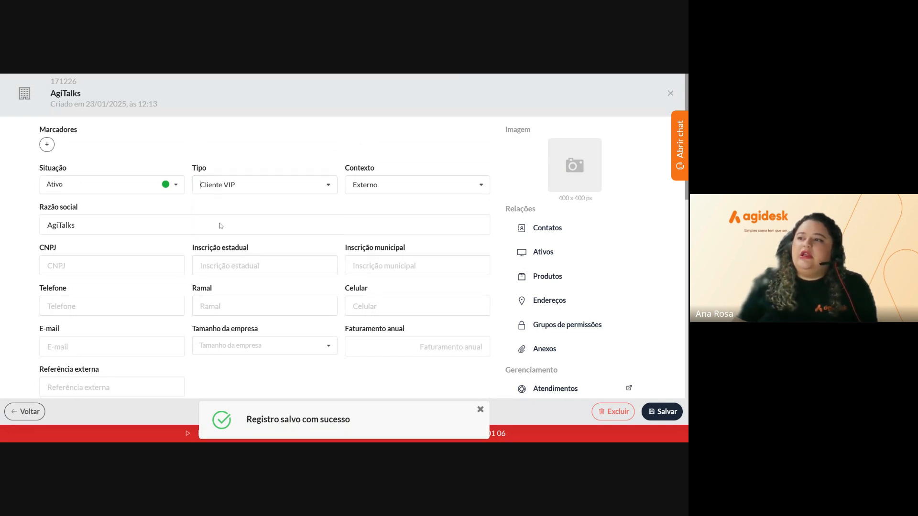
click(665, 412)
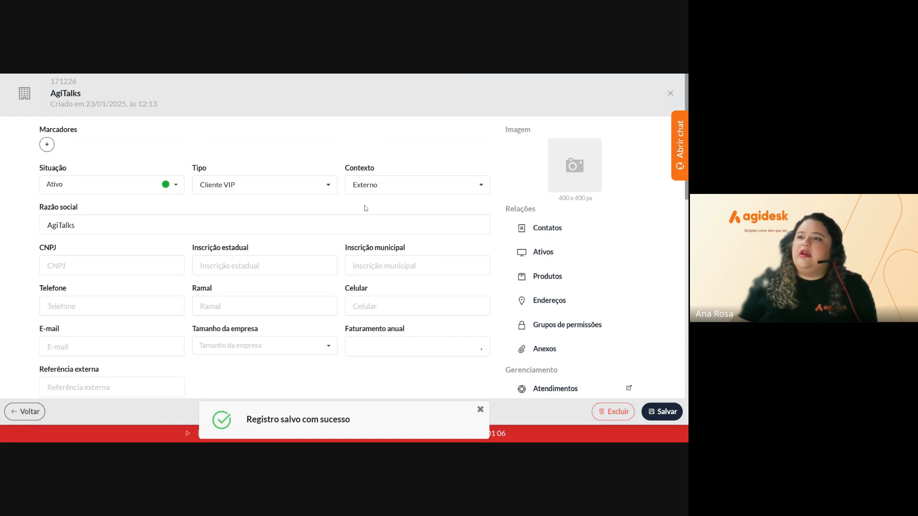
Check that the Dados de clientes section shows the Site and Matrícula fields, selecting the Site field
scroll(365, 208, down, 5)
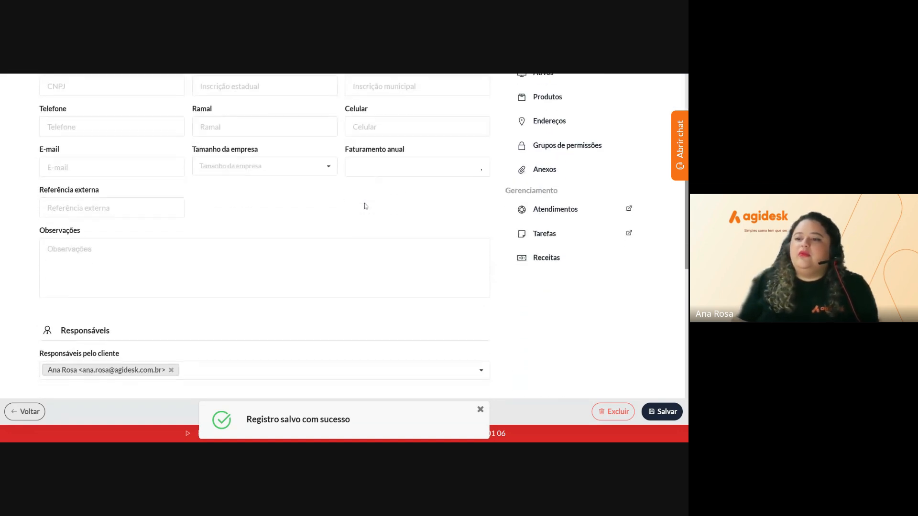
scroll(365, 206, down, 2)
scroll(365, 206, up, 8)
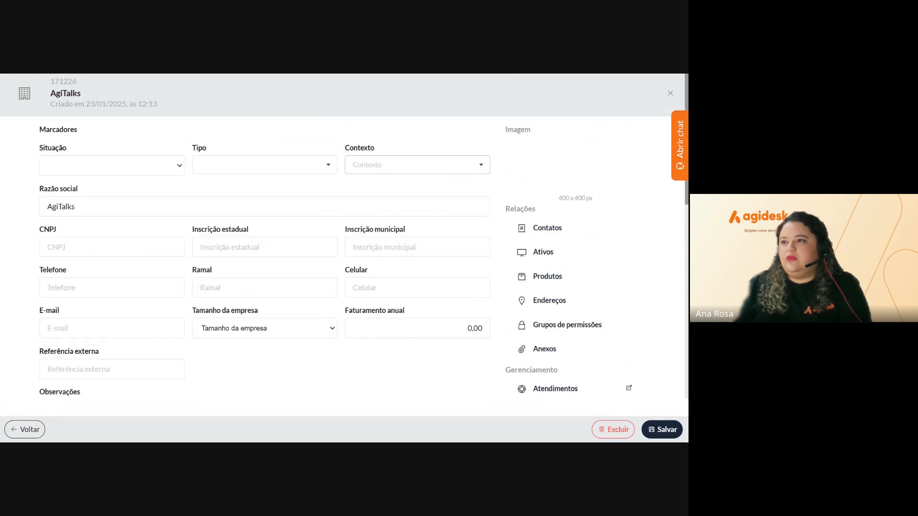
scroll(160, 295, down, 5)
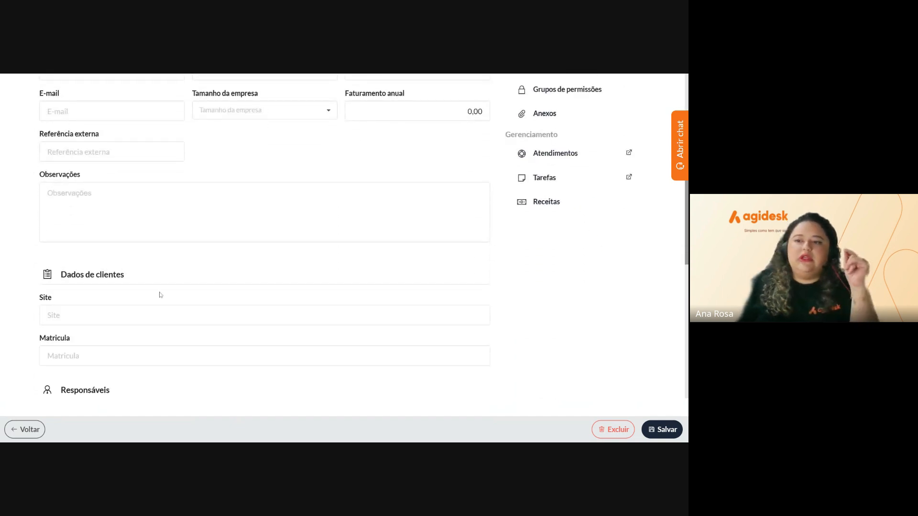
scroll(161, 295, up, 5)
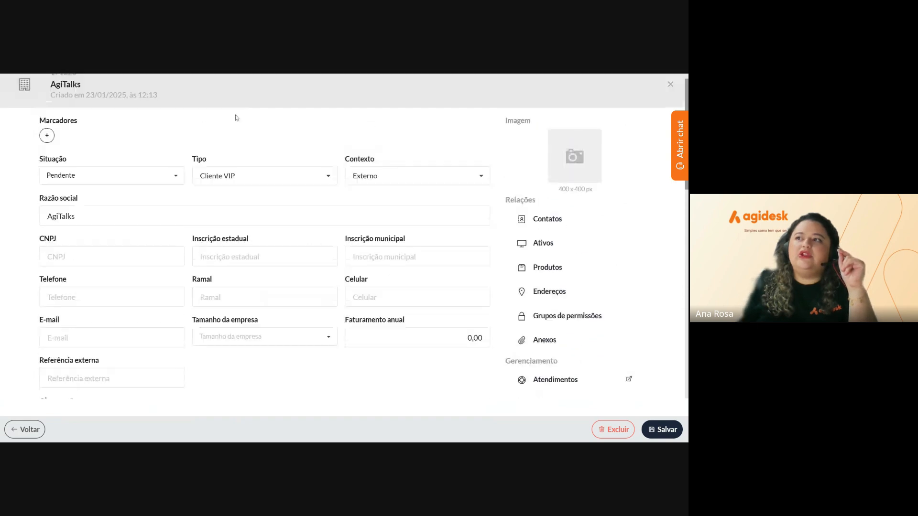
scroll(285, 221, down, 2)
scroll(286, 221, down, 4)
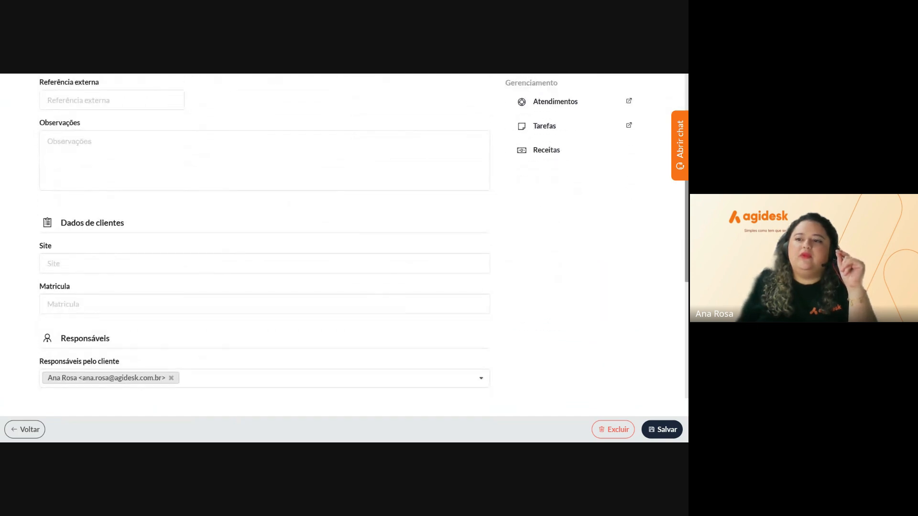
click(264, 263)
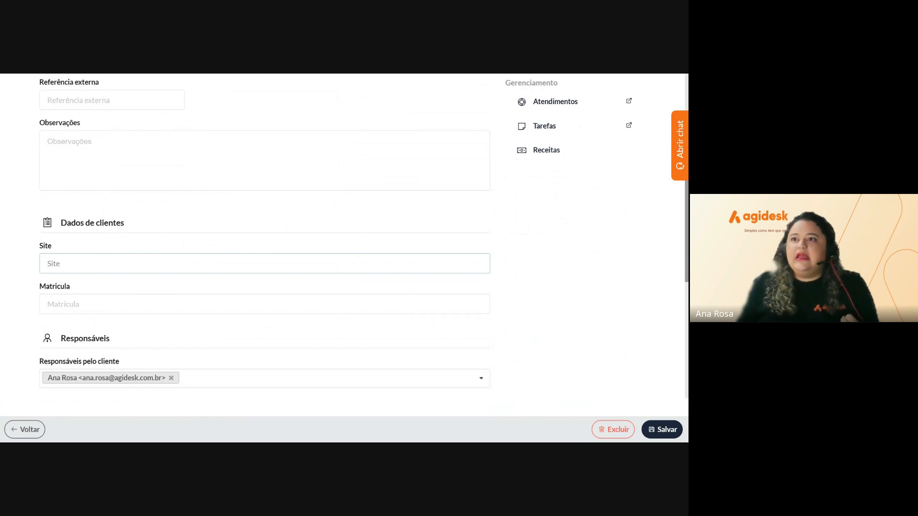
scroll(263, 234, up, 5)
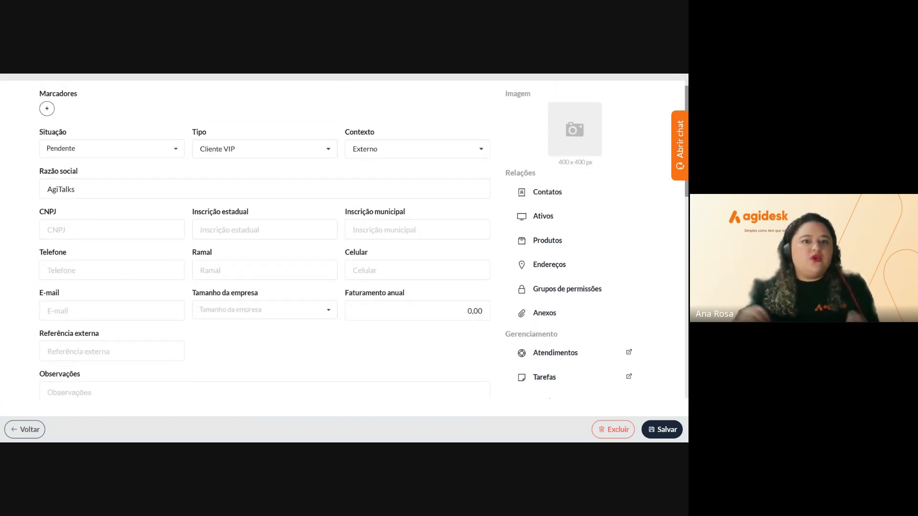